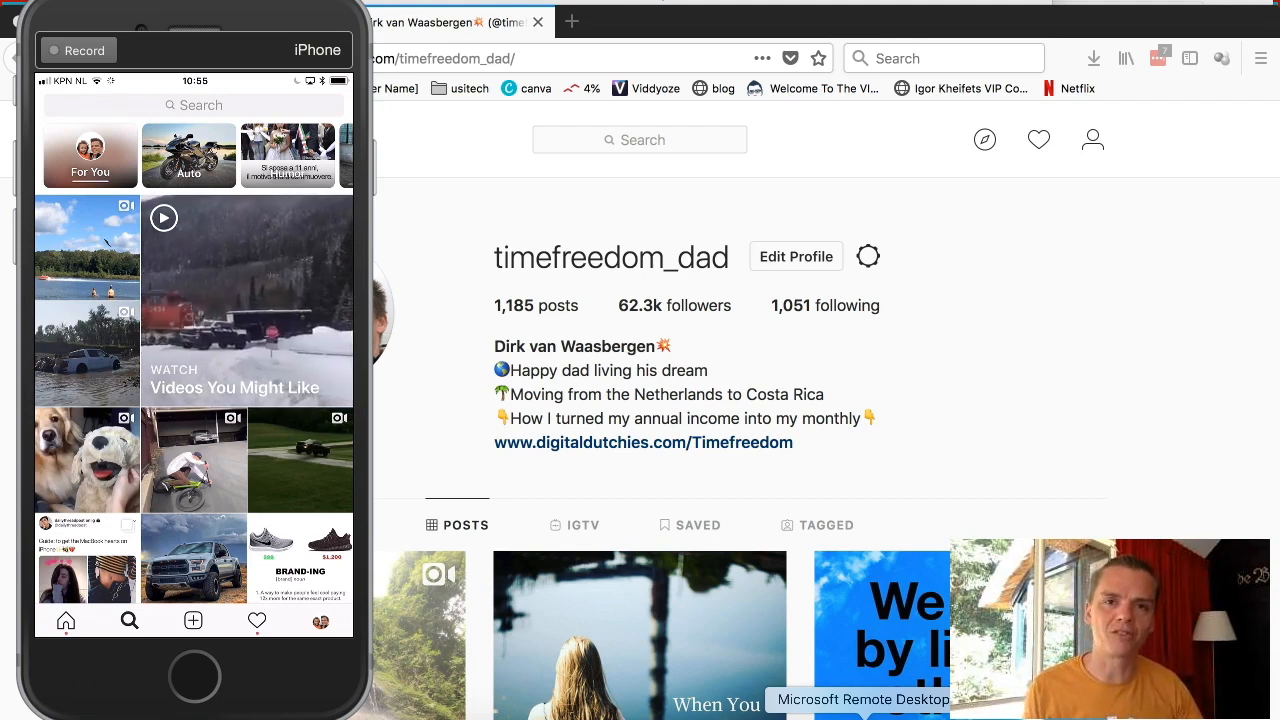
# Bring the remote Jarvee session to the front from the Dock.
pyautogui.scroll(-5, 194, 346)
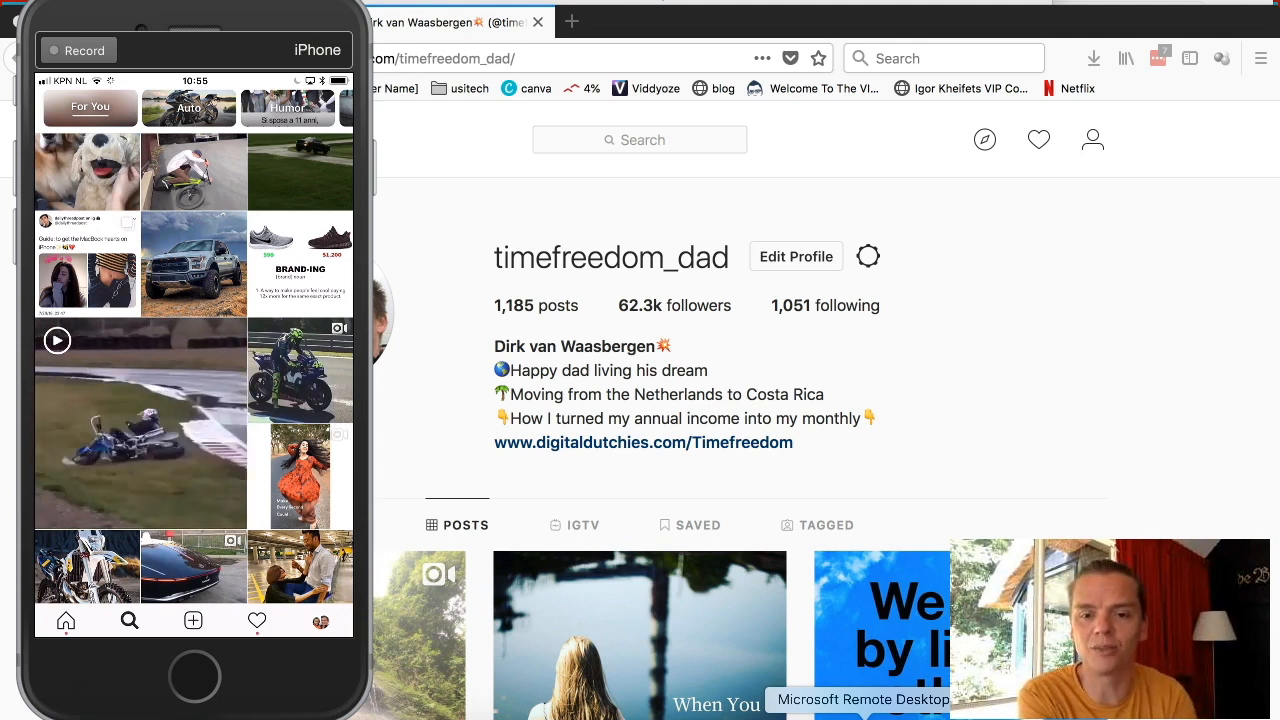
pyautogui.click(864, 718)
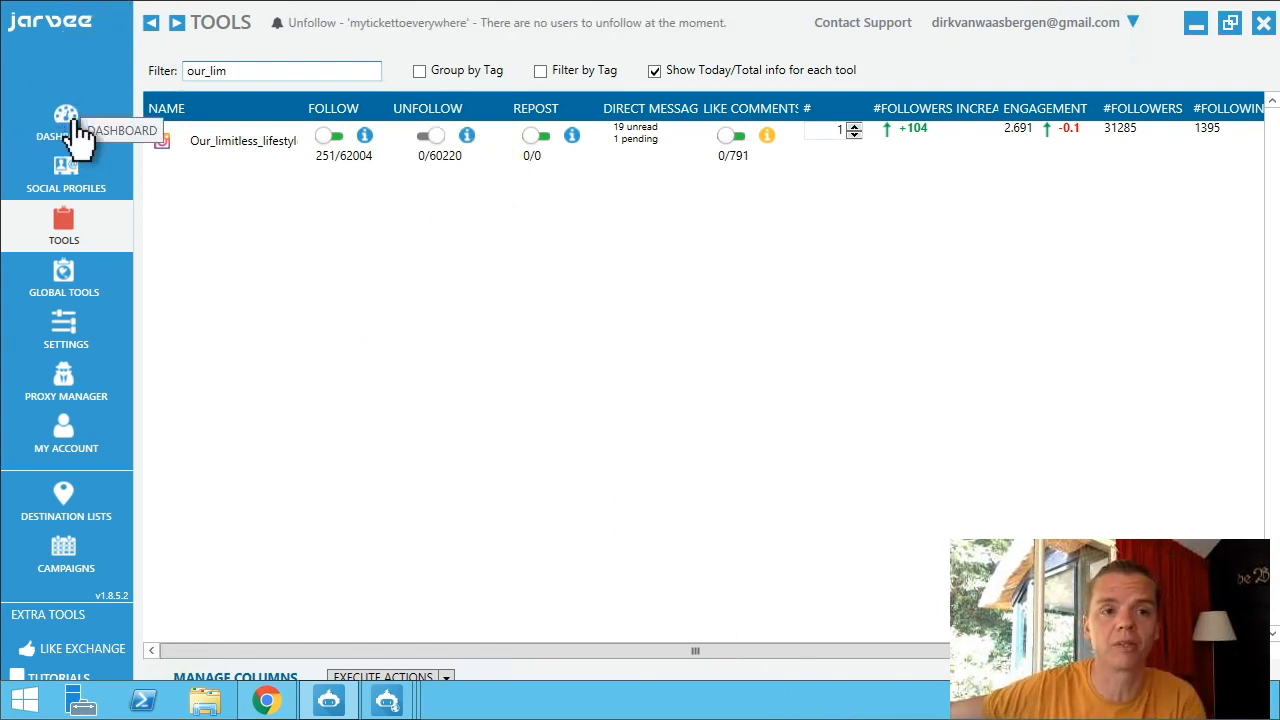
# Switch to the Dashboard's Summary activity log.
pyautogui.click(66, 128)
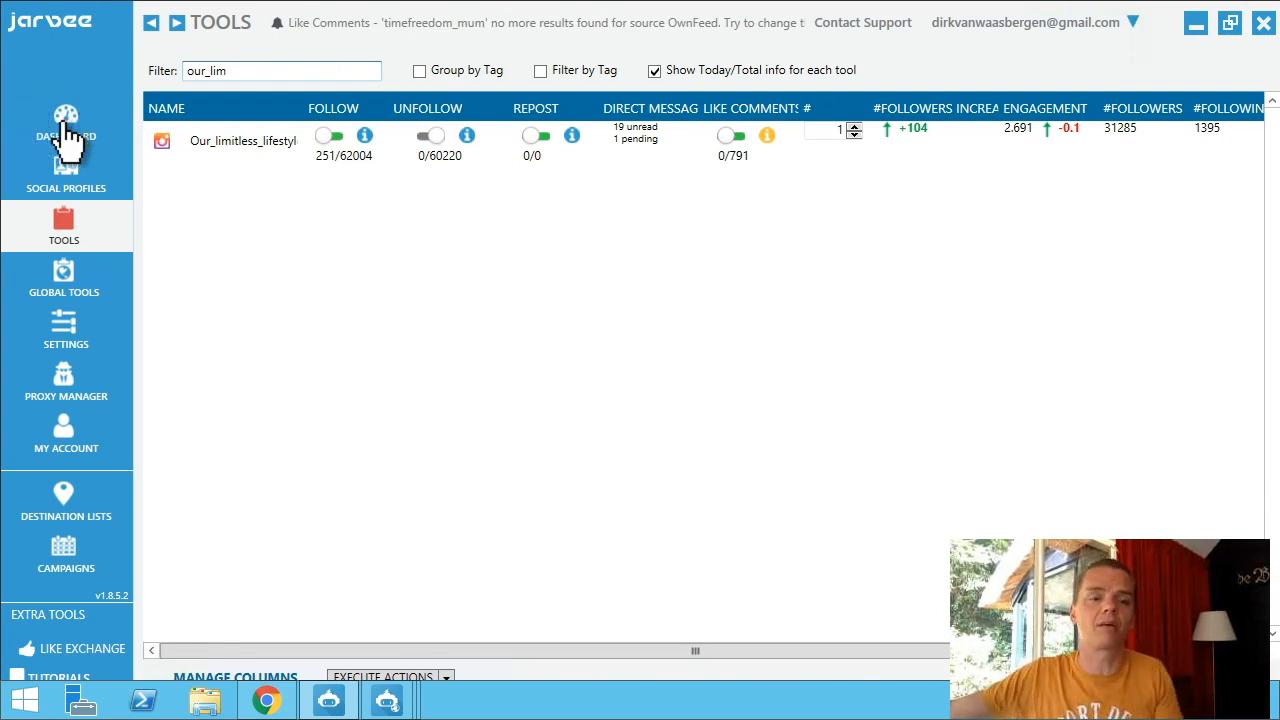
pyautogui.click(66, 125)
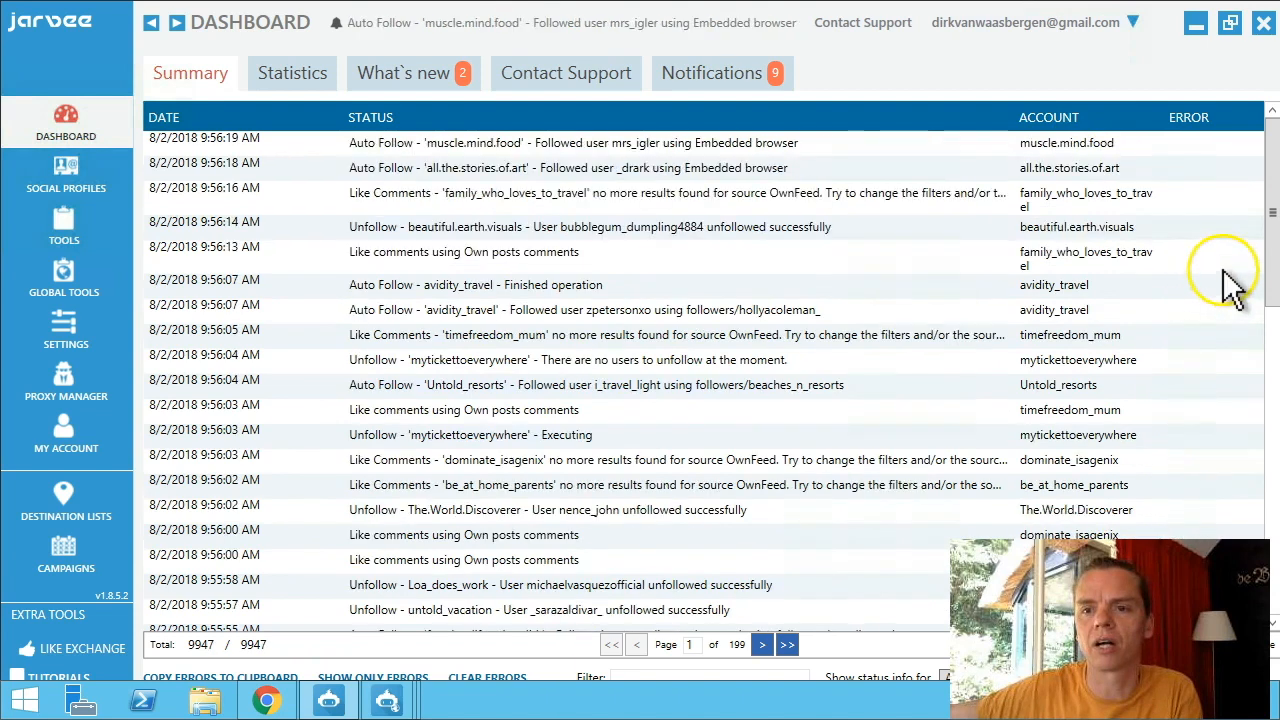
pyautogui.scroll(-1, 1219, 273)
pyautogui.moveTo(1271, 240); pyautogui.dragTo(1272, 425)
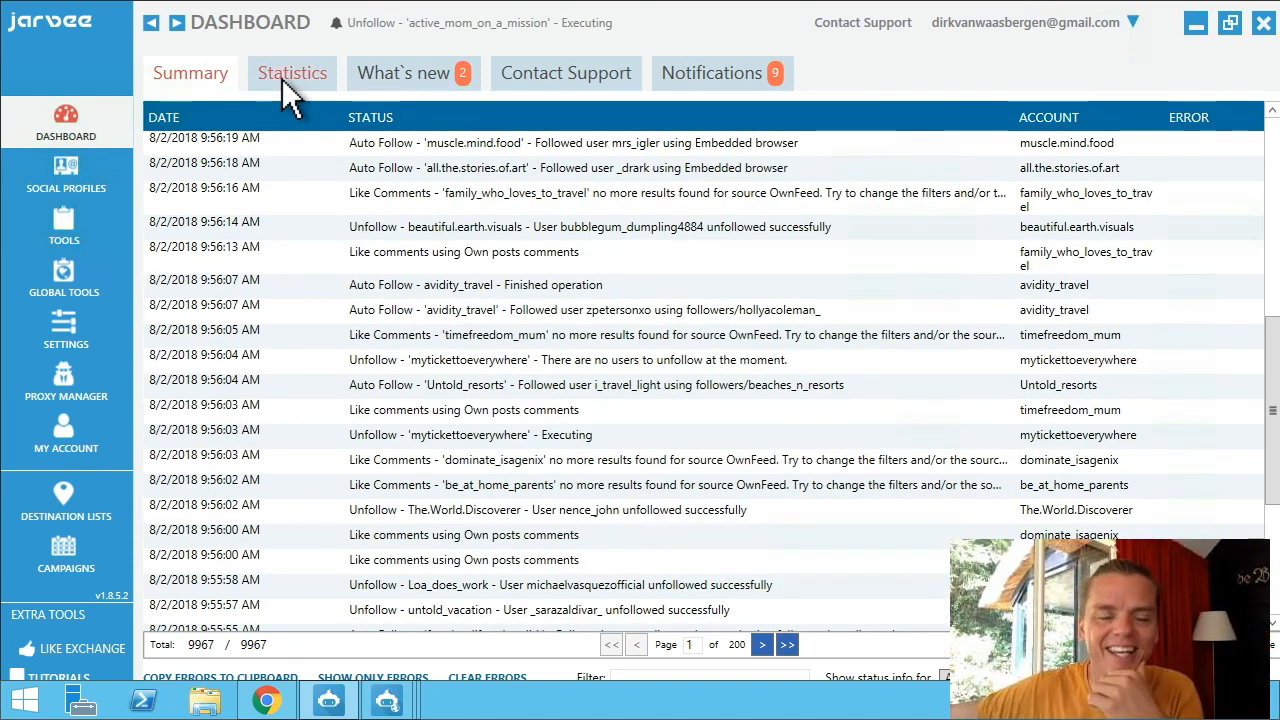
# Look at Statistics, then open the version 1.8.5.2 change log under What's new.
pyautogui.click(282, 78)
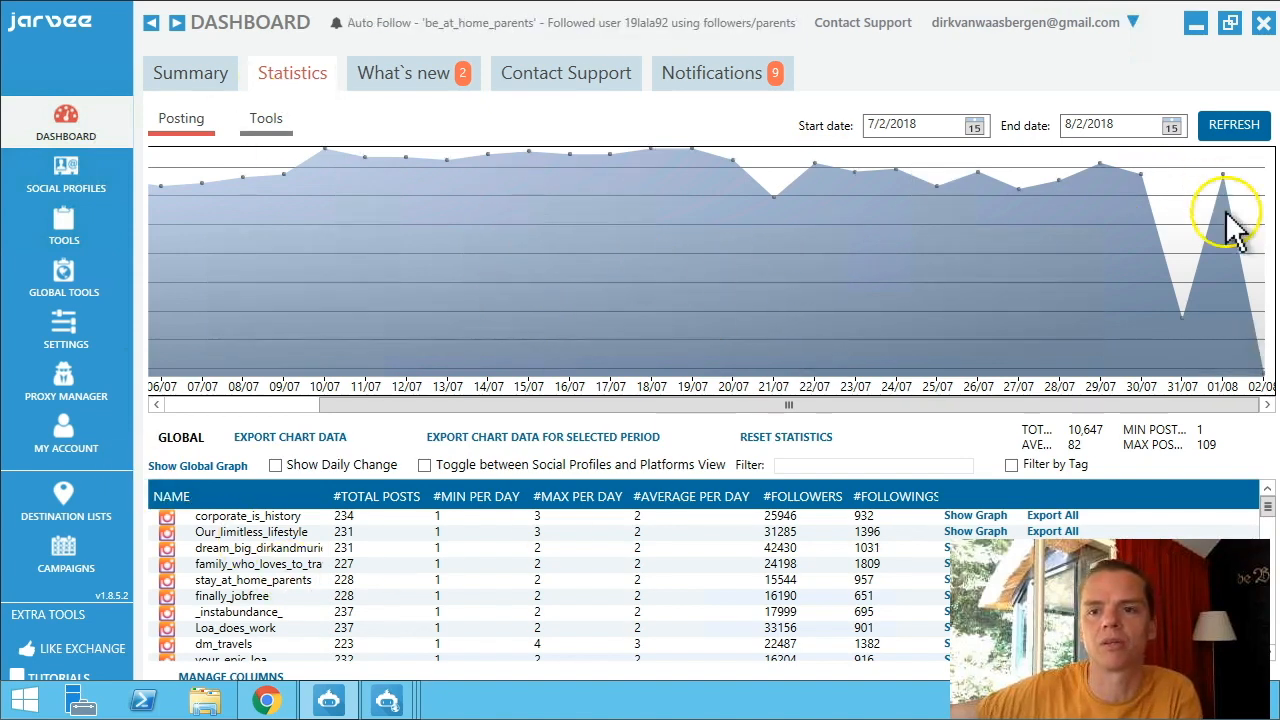
pyautogui.click(422, 82)
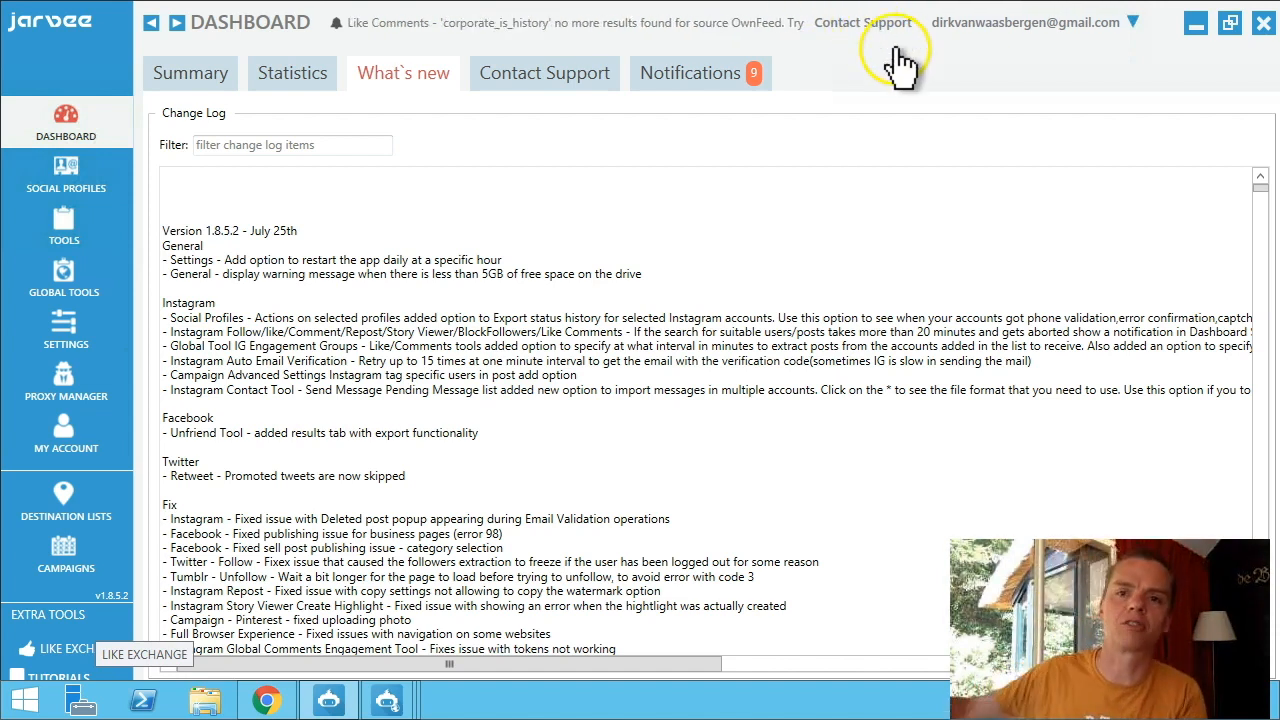
pyautogui.click(685, 78)
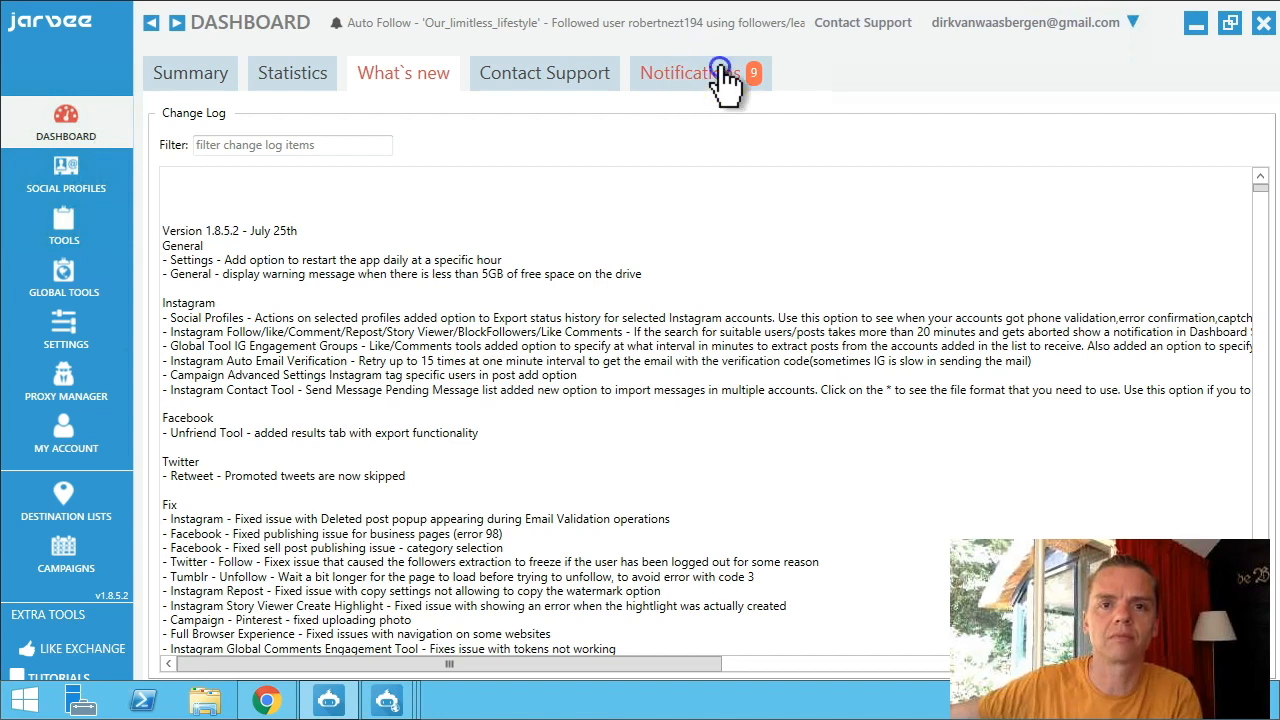
# Show the Dashboard notifications about campaigns running out of posts.
pyautogui.click(724, 80)
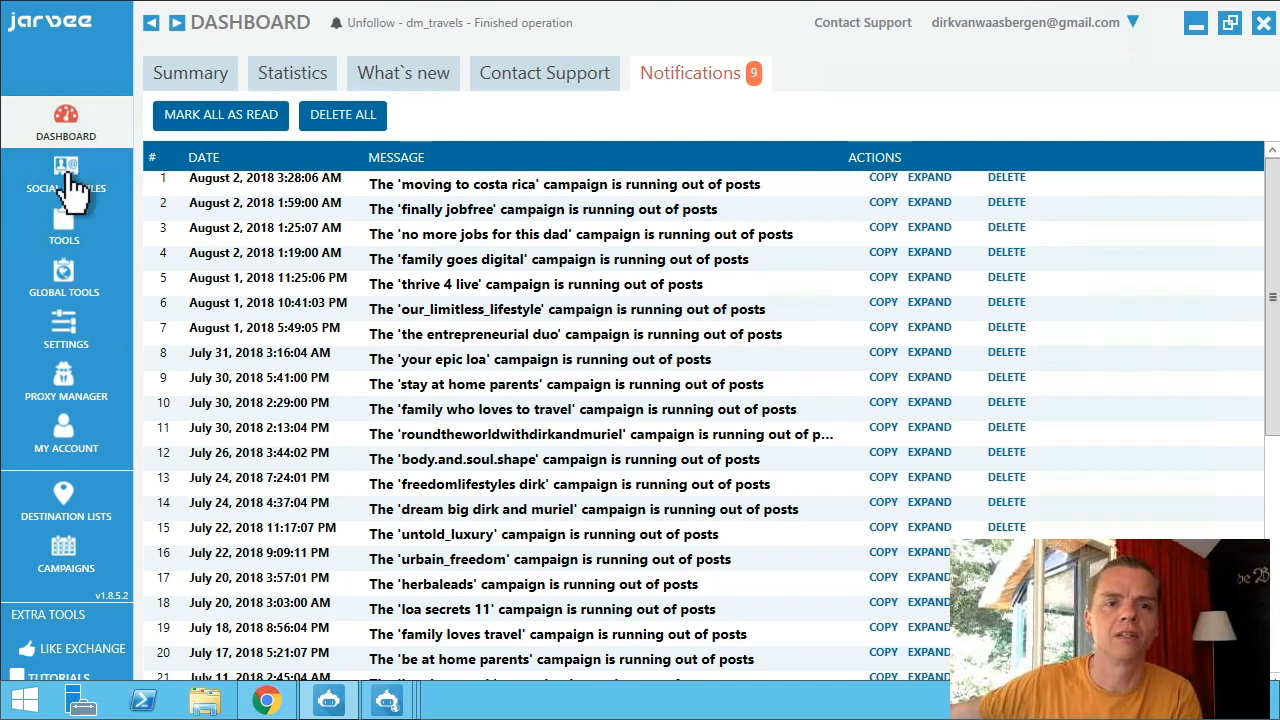
# Review the account under Social Profiles, then return to its Tools page.
pyautogui.click(72, 188)
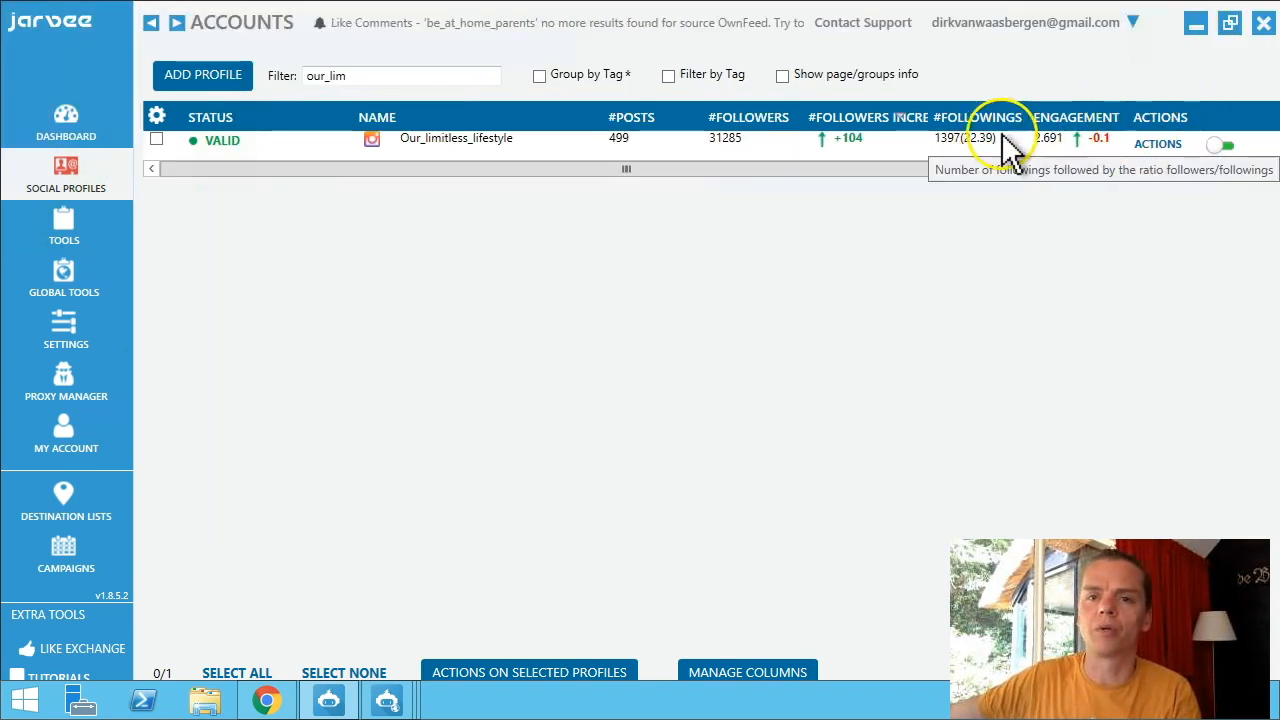
pyautogui.click(66, 228)
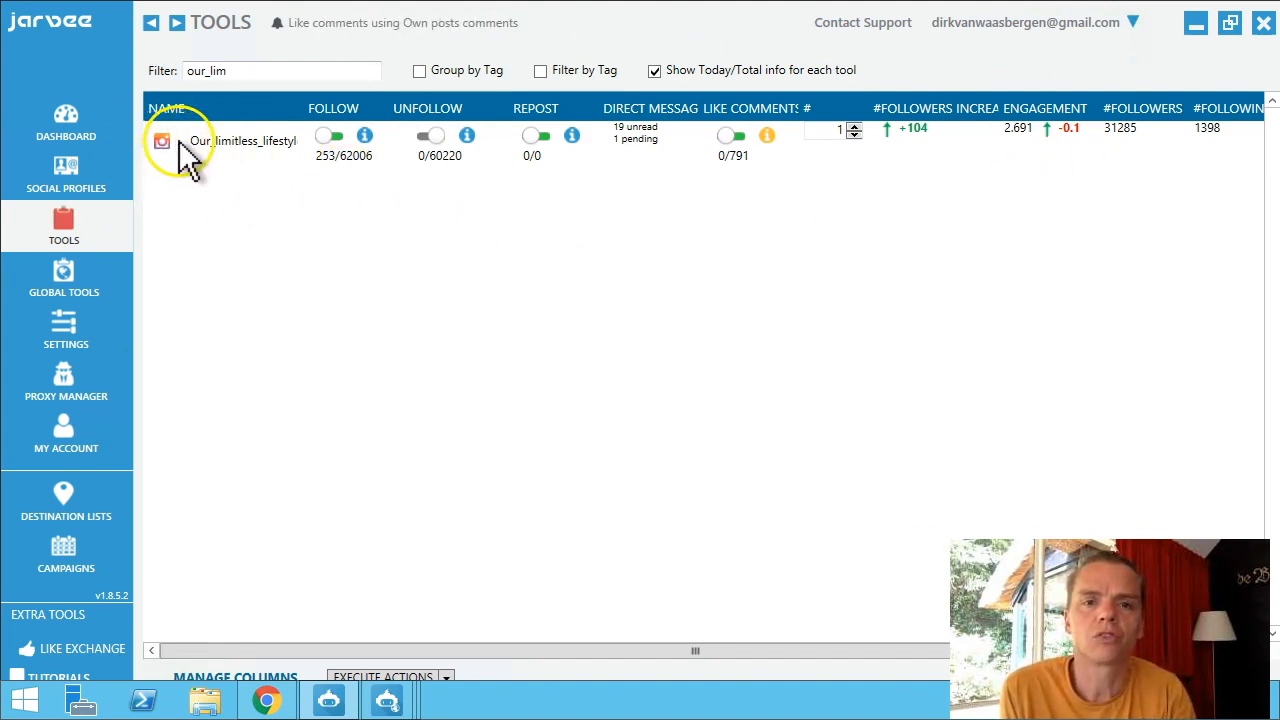
# Open the tool settings for the filtered Instagram account from the Tools table.
pyautogui.click(218, 145)
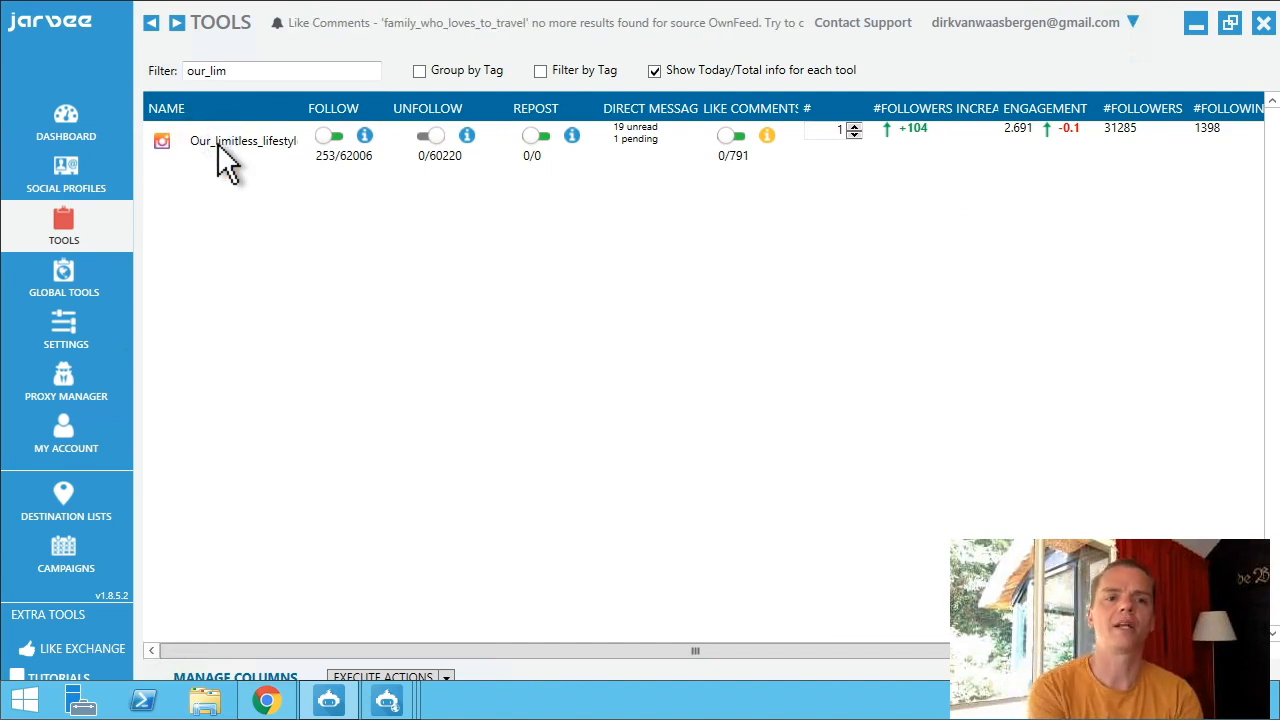
pyautogui.click(220, 142)
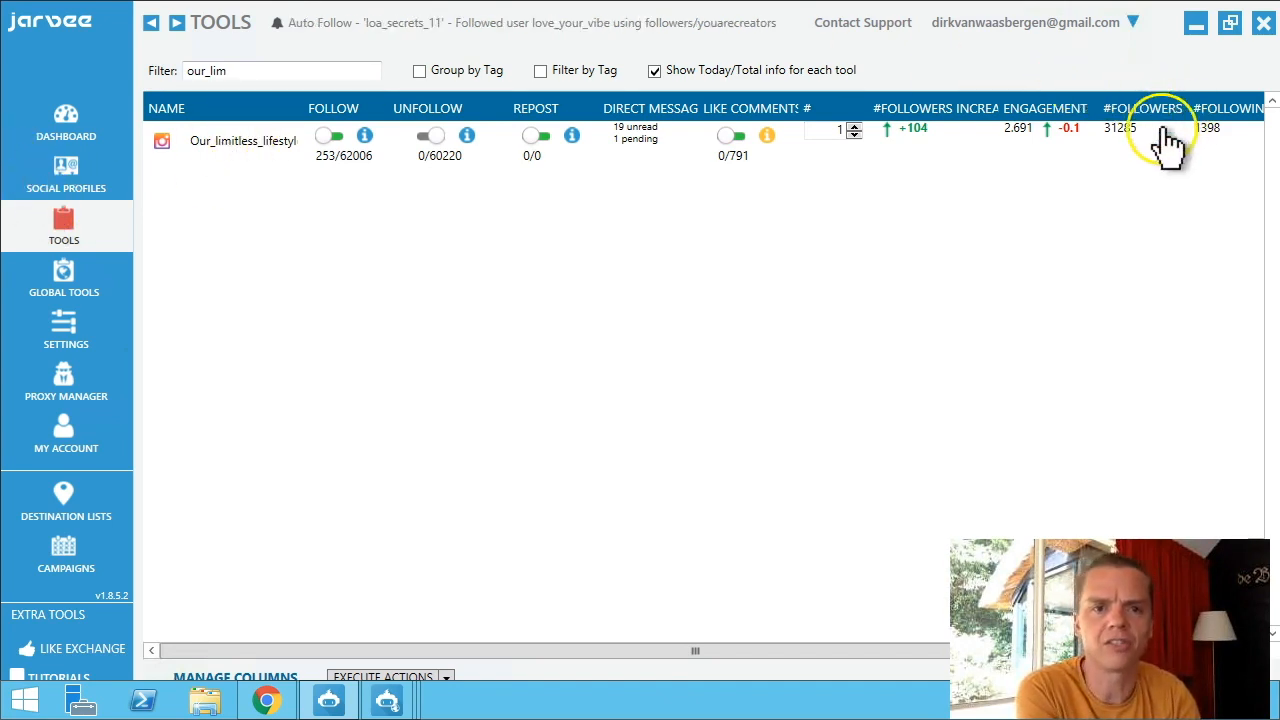
pyautogui.click(255, 145)
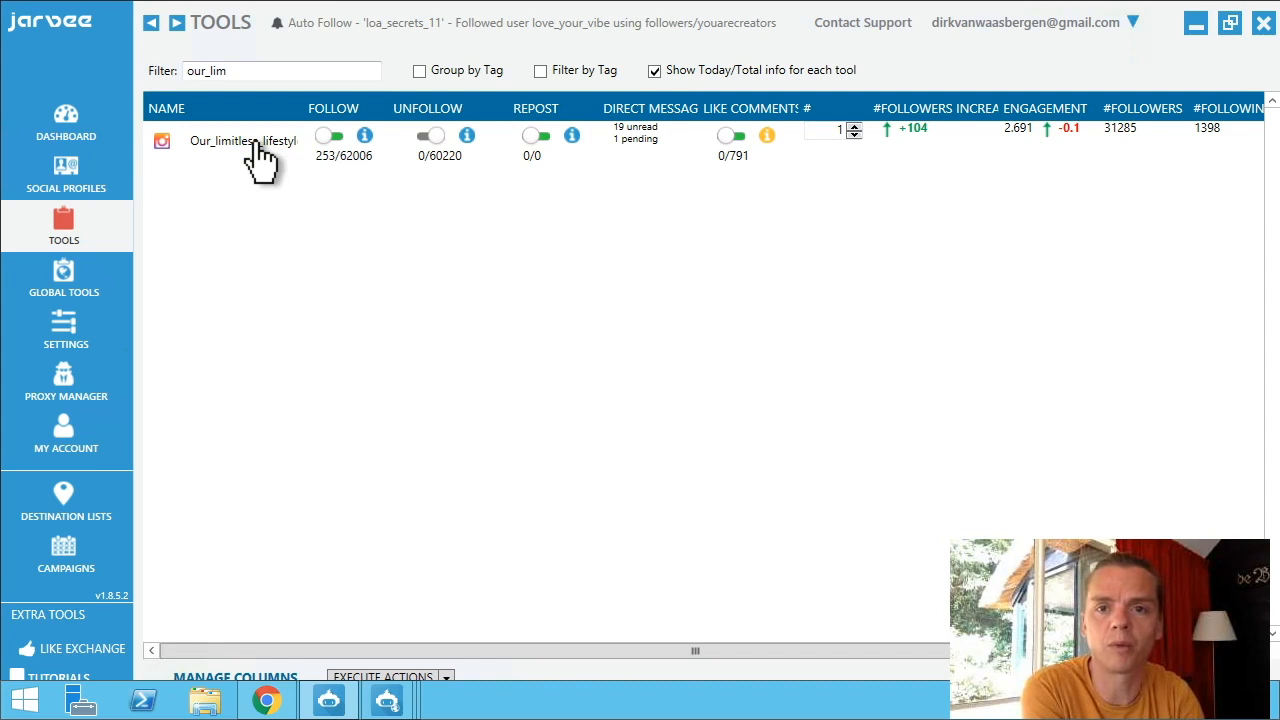
pyautogui.doubleClick(256, 145)
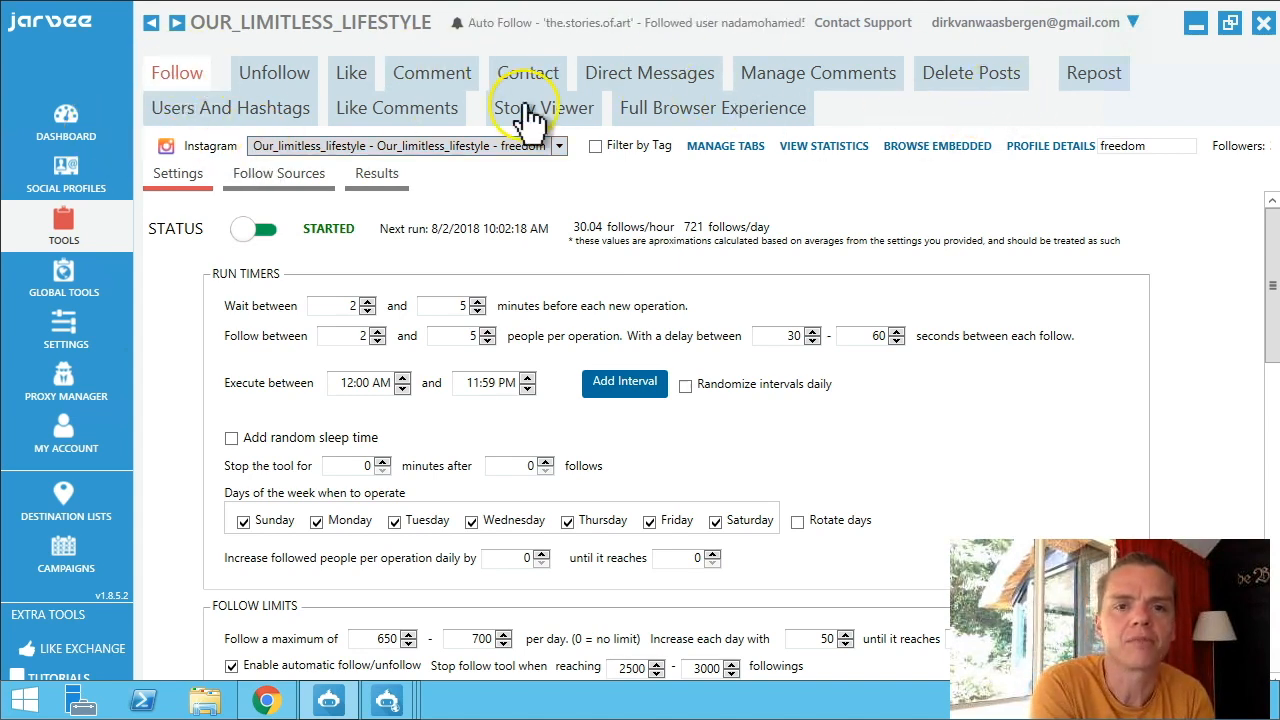
# Open Manage Tabs to see which tool tabs are enabled.
pyautogui.click(707, 147)
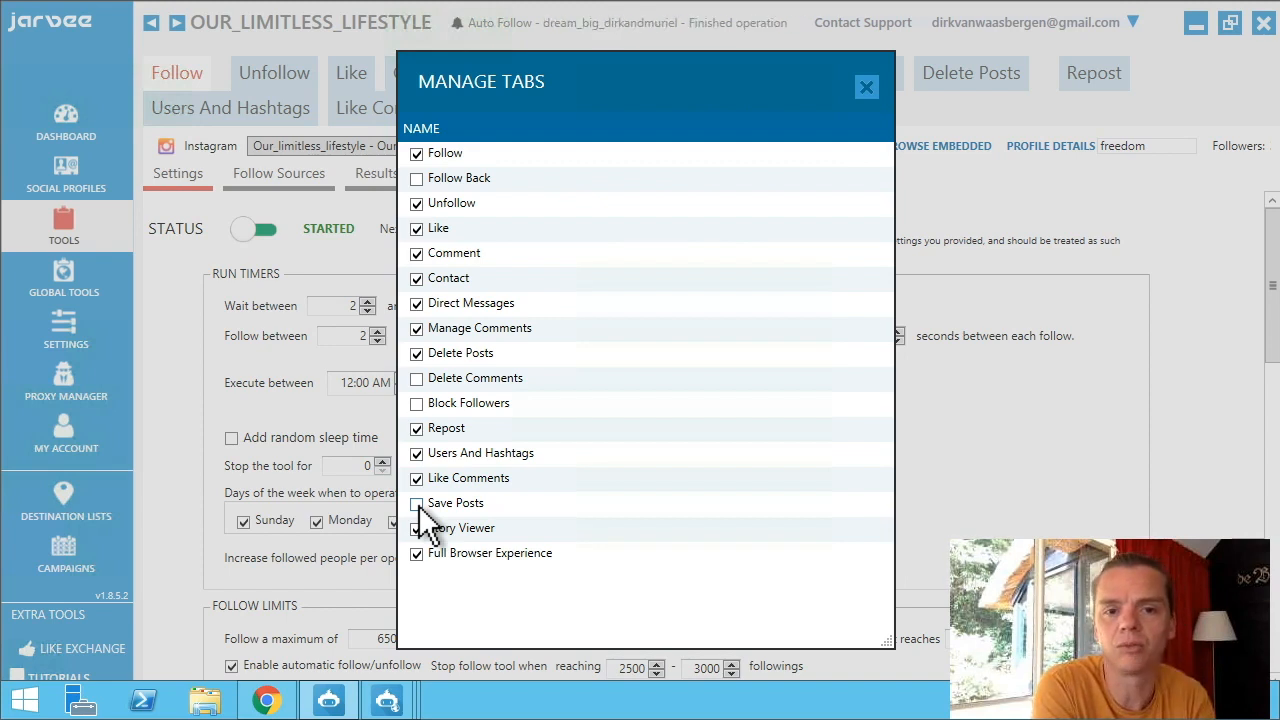
# Close Manage Tabs without changing any tab choices.
pyautogui.click(431, 402)
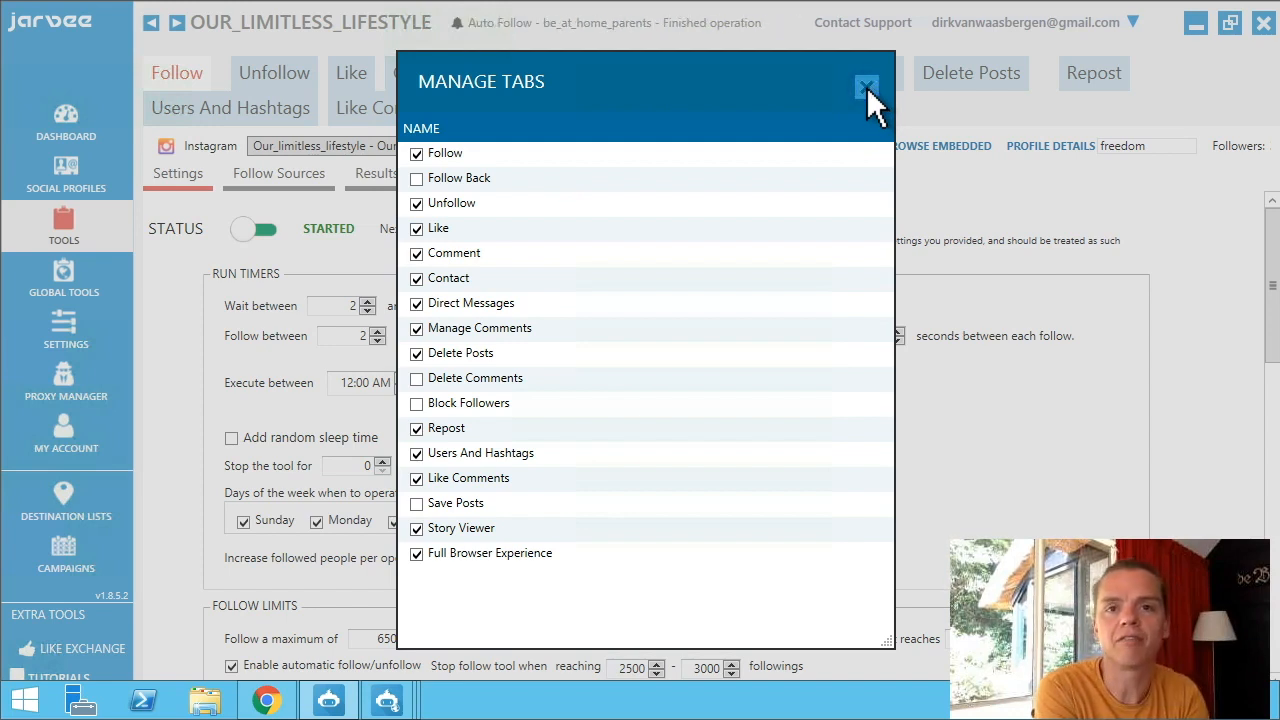
pyautogui.click(860, 86)
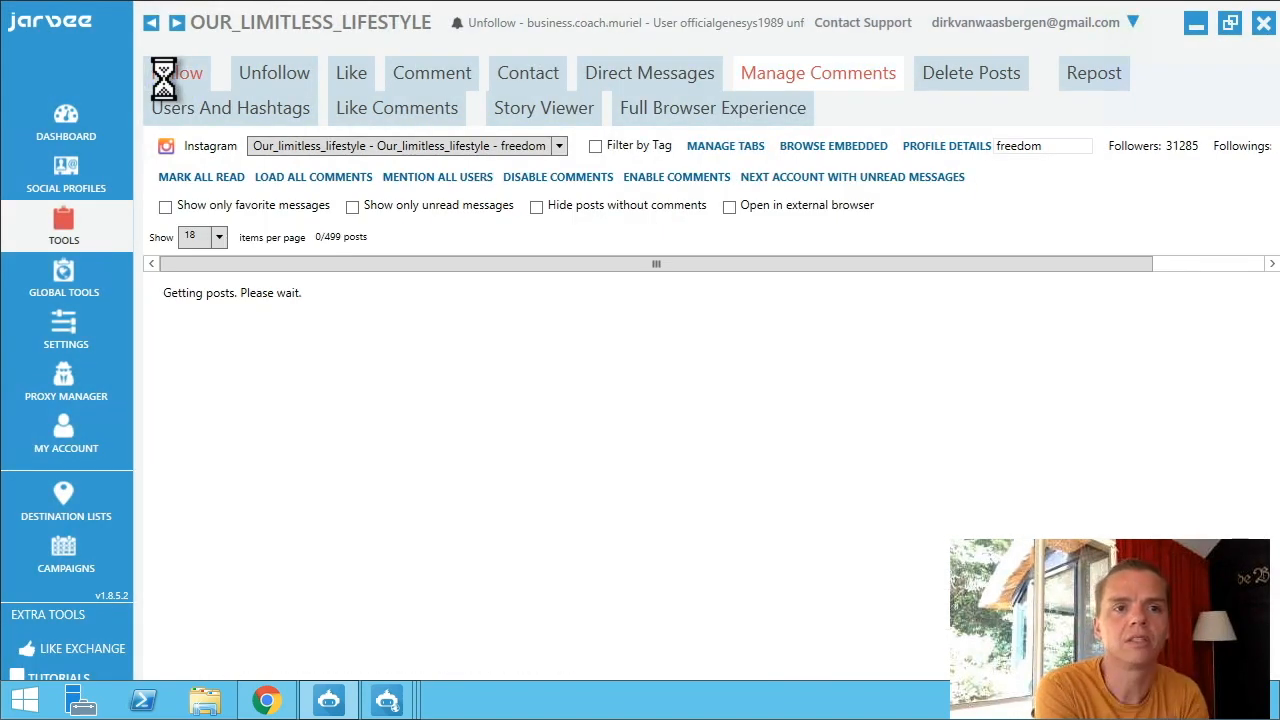
# Review the Follow run timers (2–5 minute waits, 2–5 follows per operation) and scroll toward Follow Limits.
pyautogui.click(165, 75)
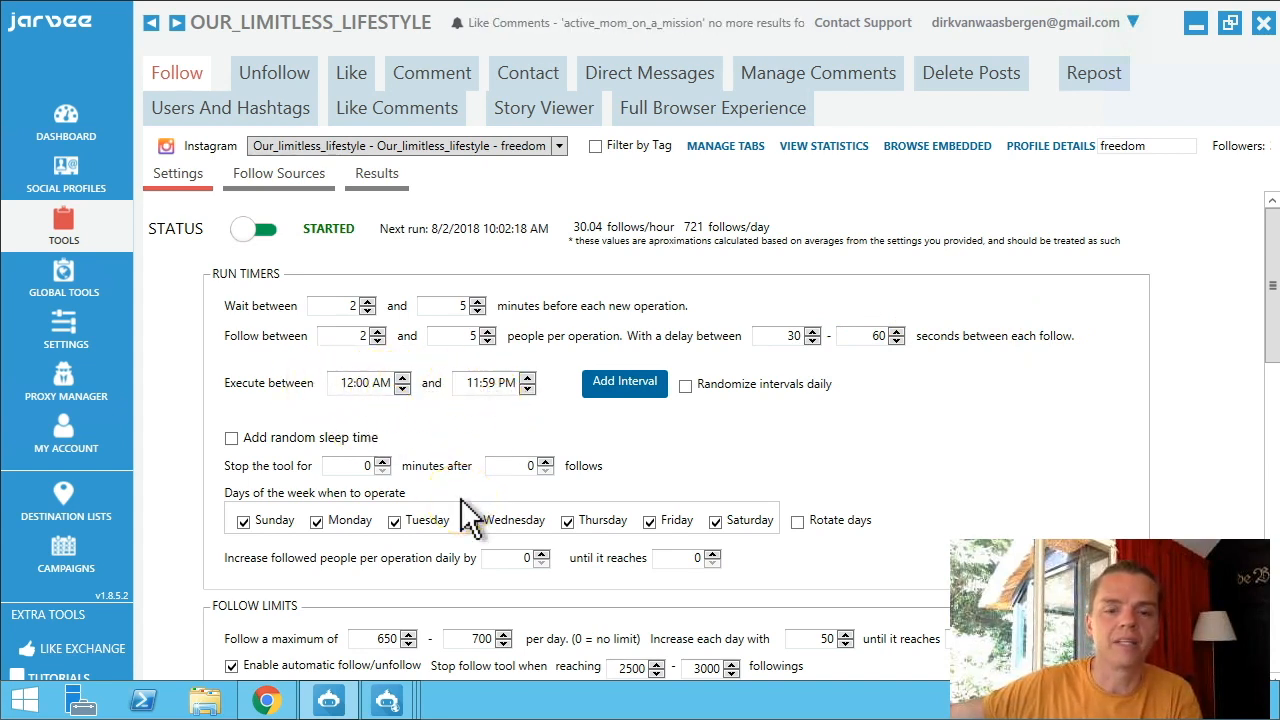
pyautogui.moveTo(1272, 300); pyautogui.dragTo(1268, 340)
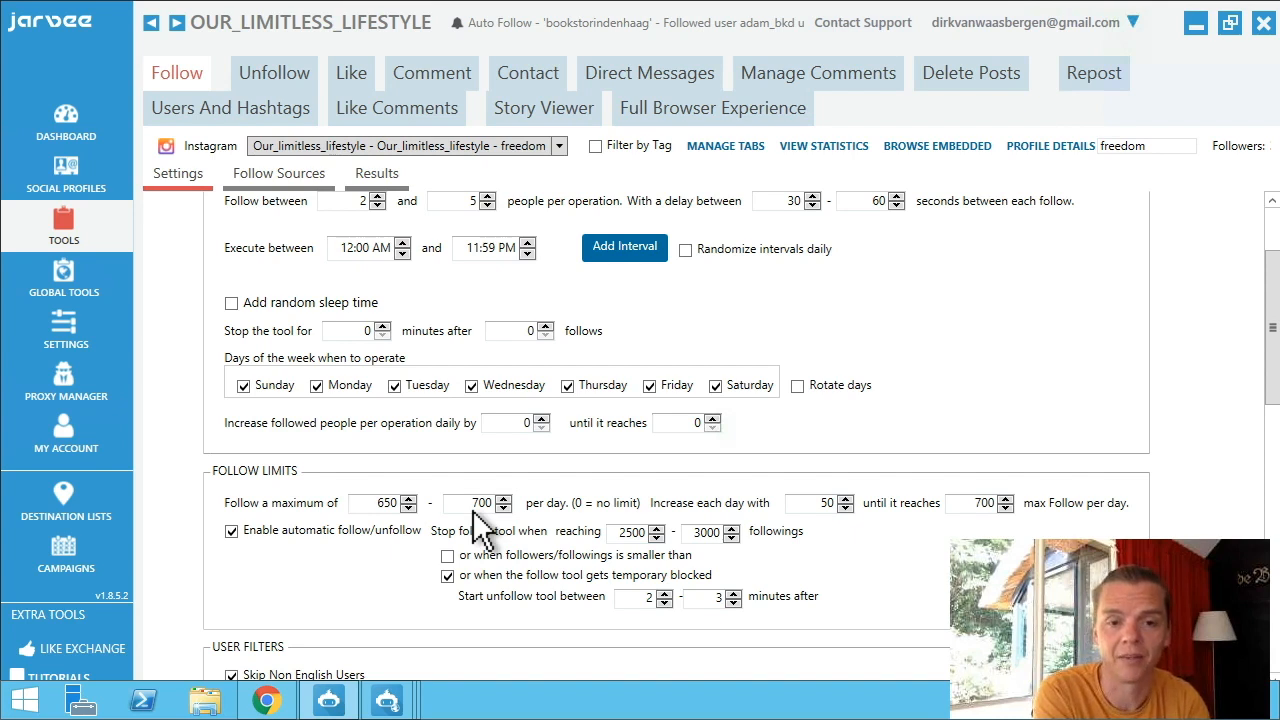
pyautogui.click(232, 533)
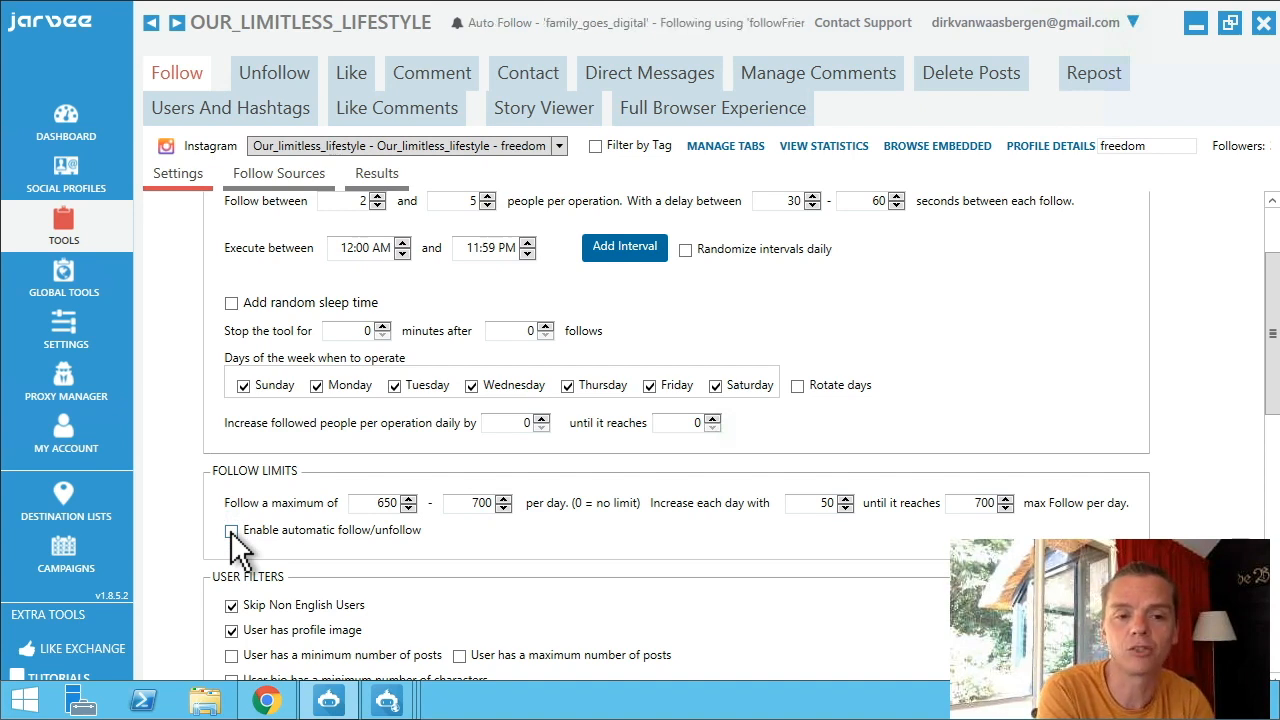
pyautogui.click(231, 532)
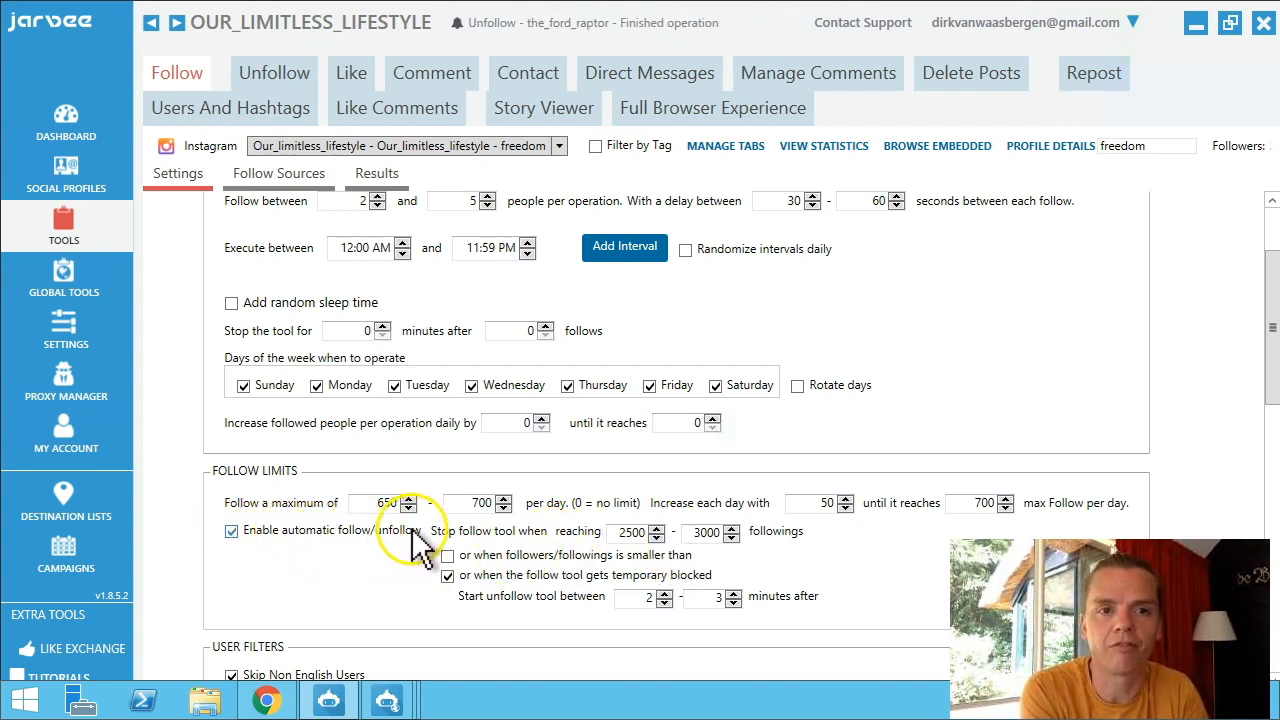
pyautogui.click(281, 80)
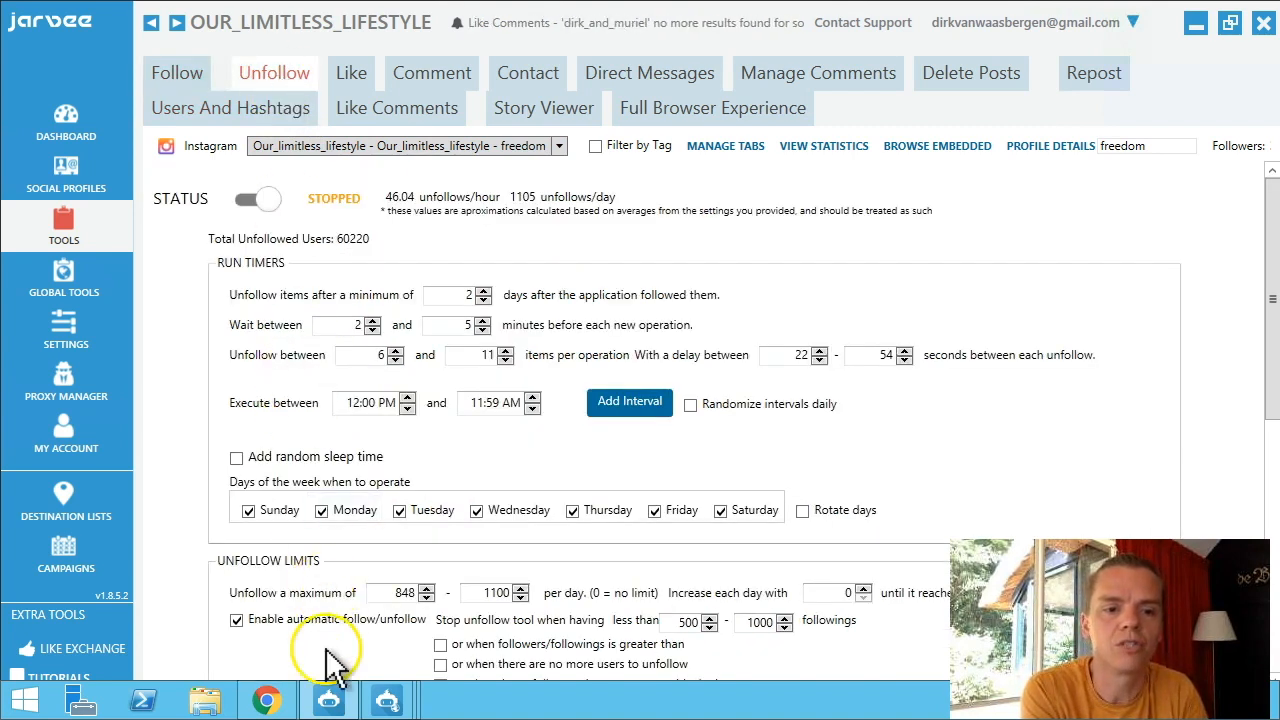
pyautogui.scroll(-5, 335, 660)
pyautogui.scroll(-1, 335, 660)
pyautogui.scroll(6, 234, 349)
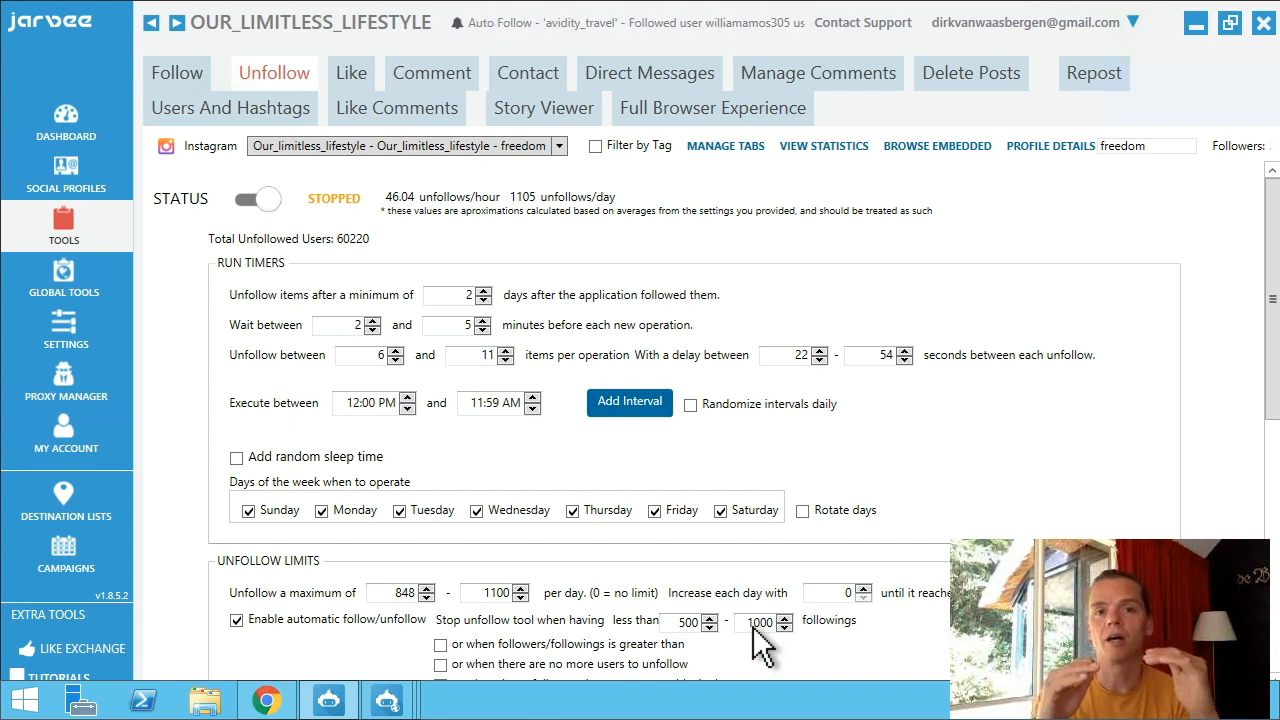
pyautogui.click(168, 66)
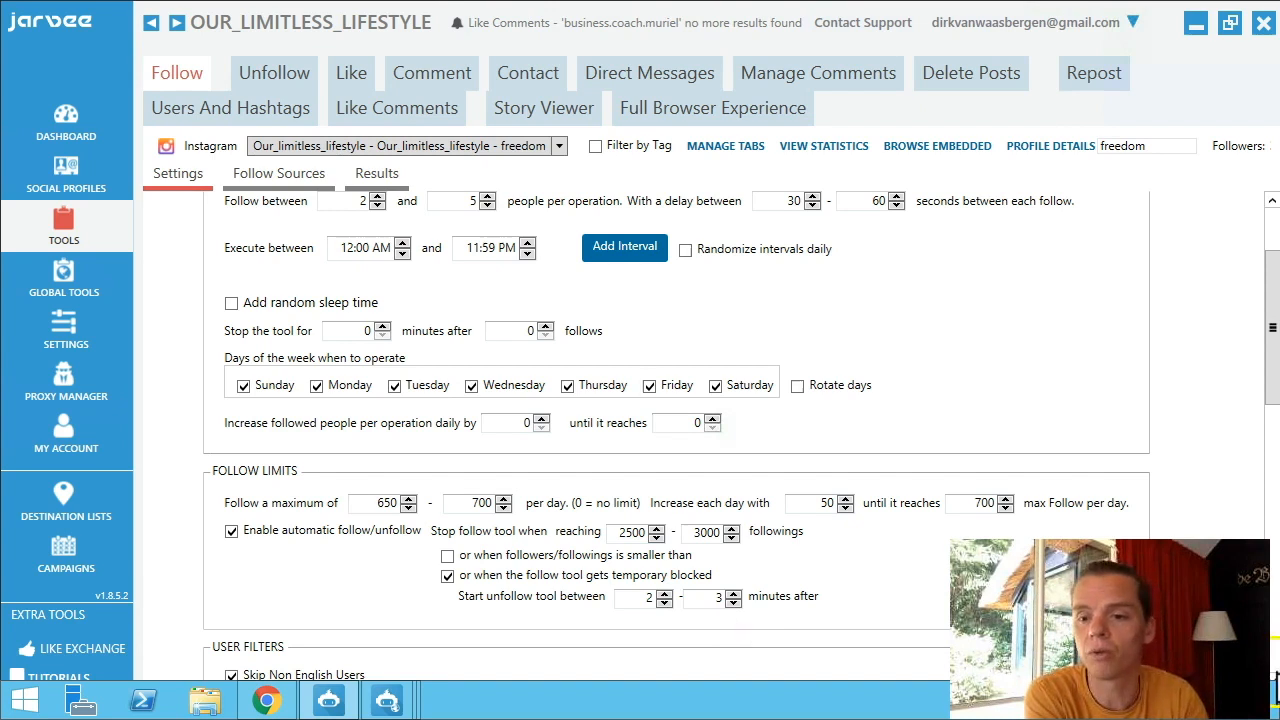
# Tick 'User has profile image' and keep 'Skip Non English Users' on in the Follow filters.
pyautogui.scroll(-7, 1273, 682)
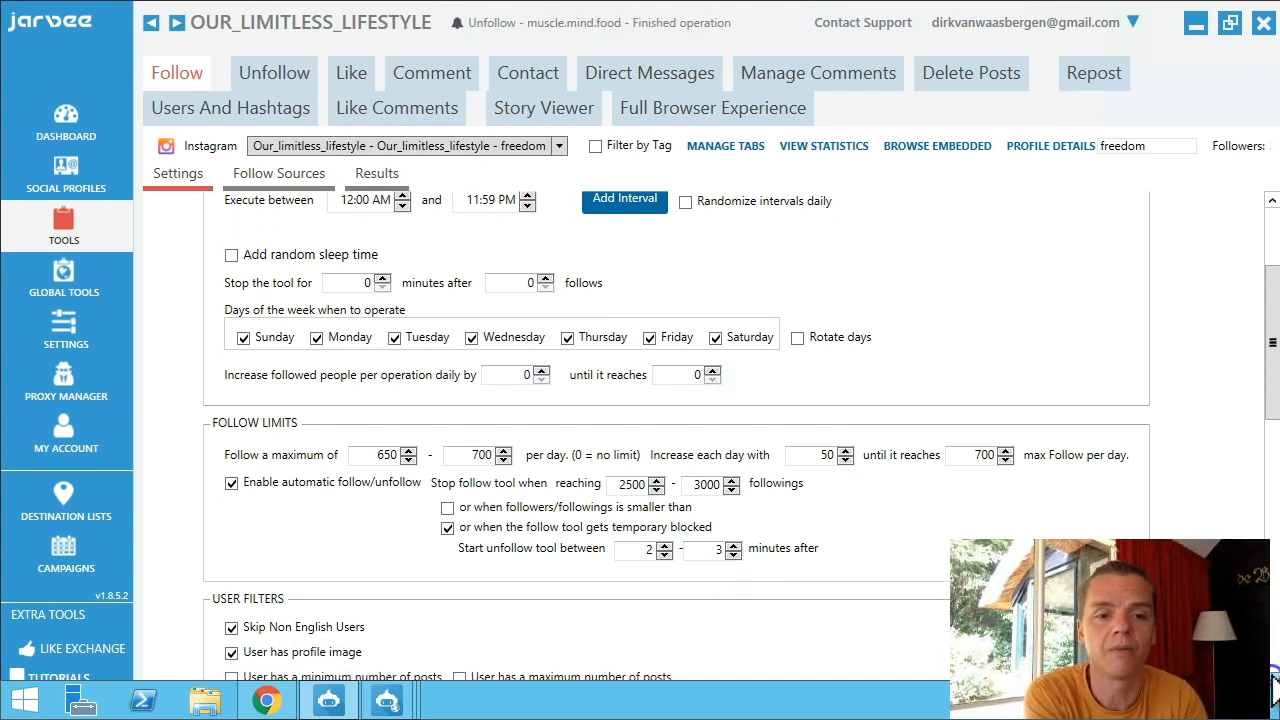
pyautogui.scroll(-3, 1273, 682)
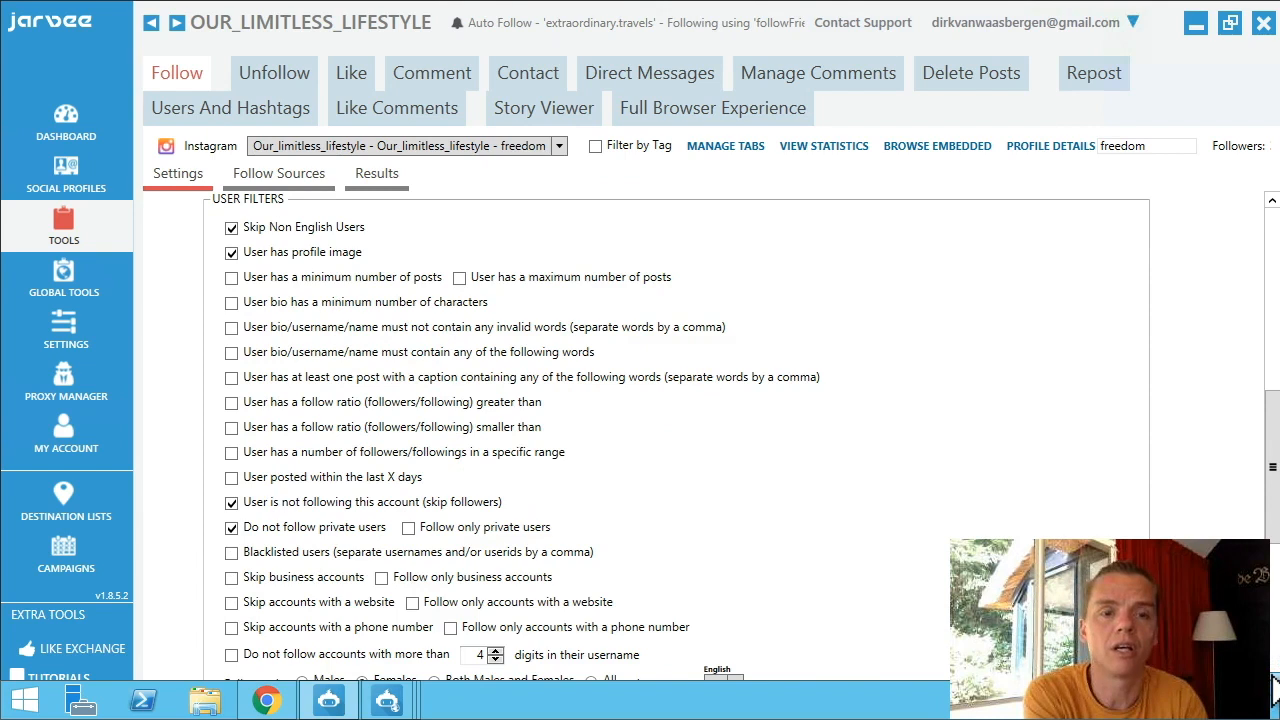
pyautogui.moveTo(287, 236)
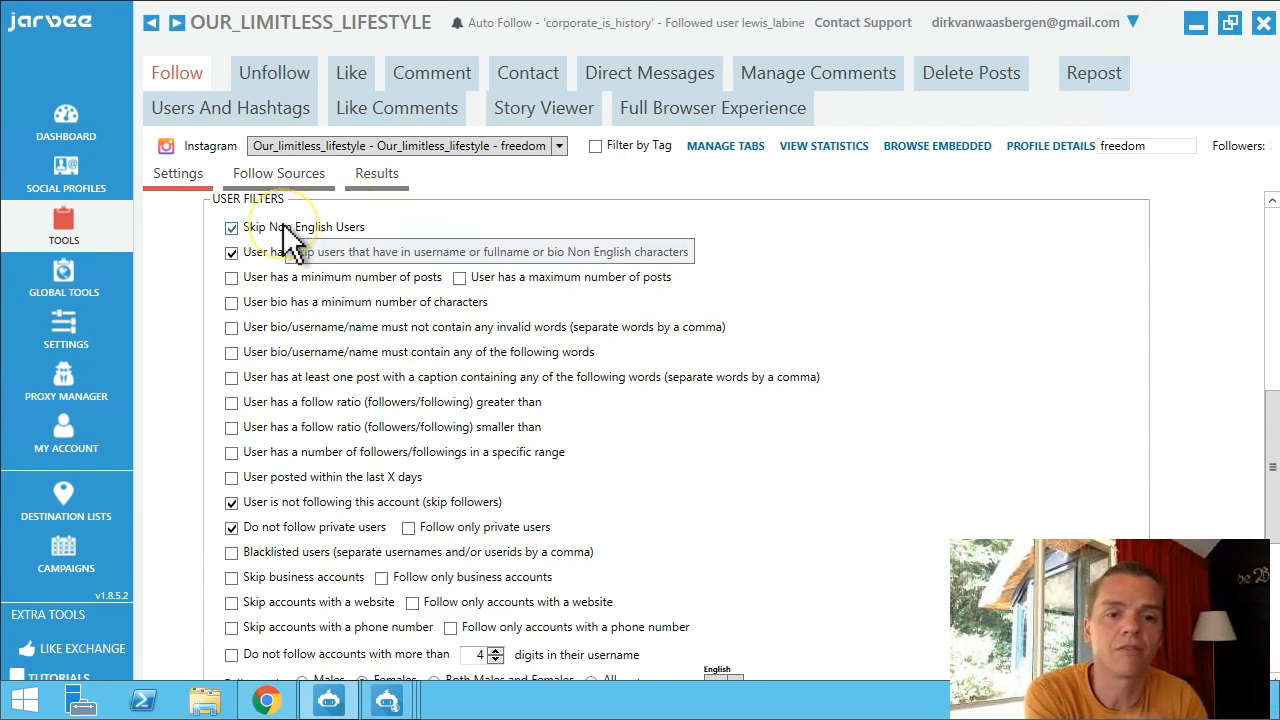
pyautogui.click(231, 252)
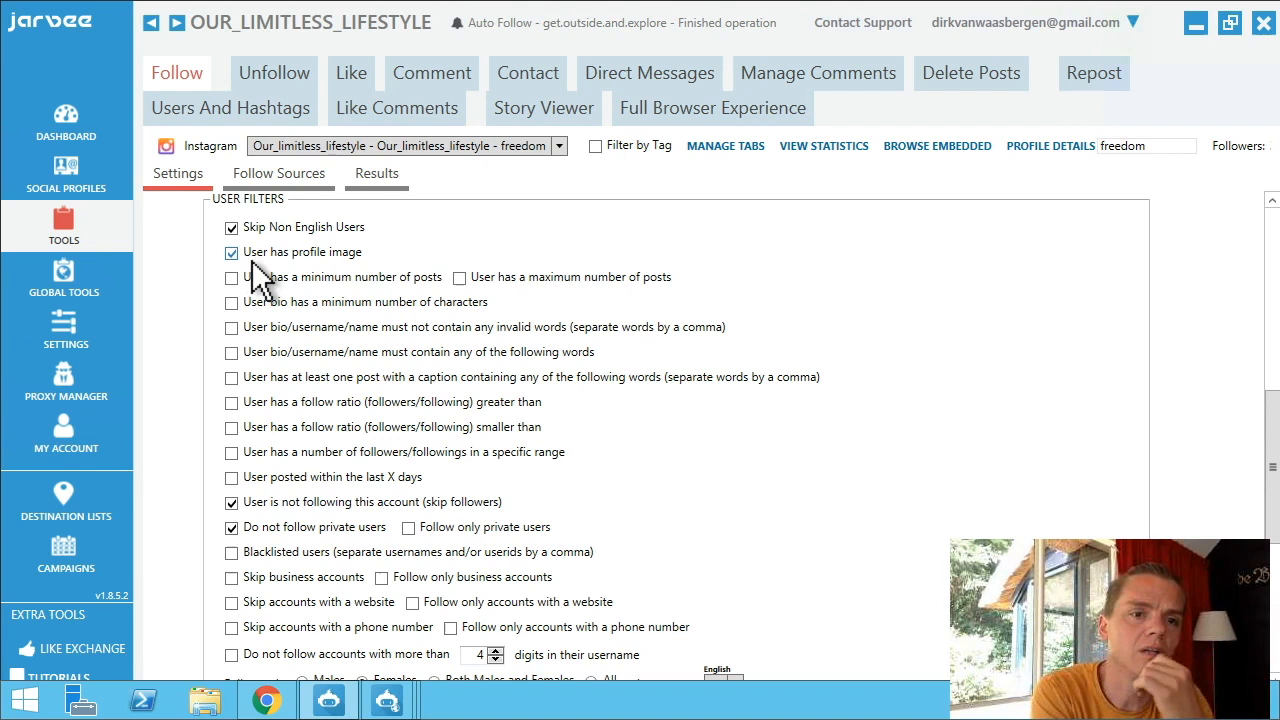
pyautogui.click(254, 228)
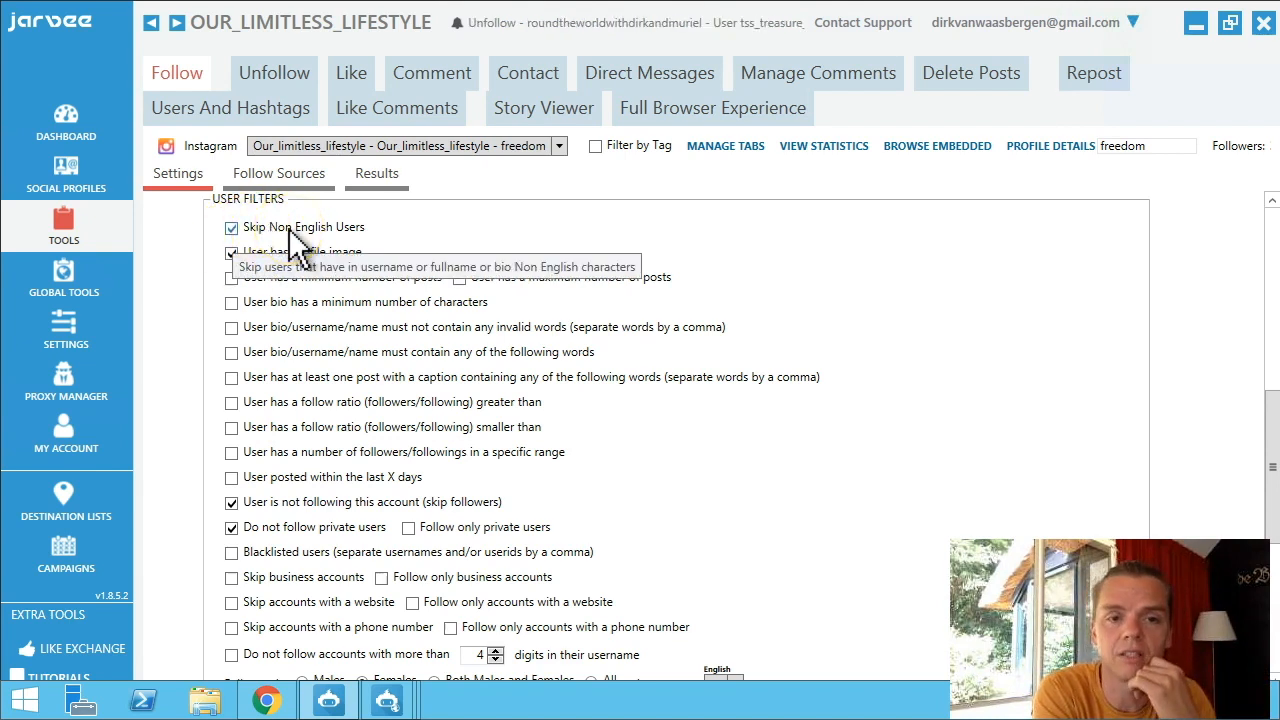
pyautogui.click(233, 229)
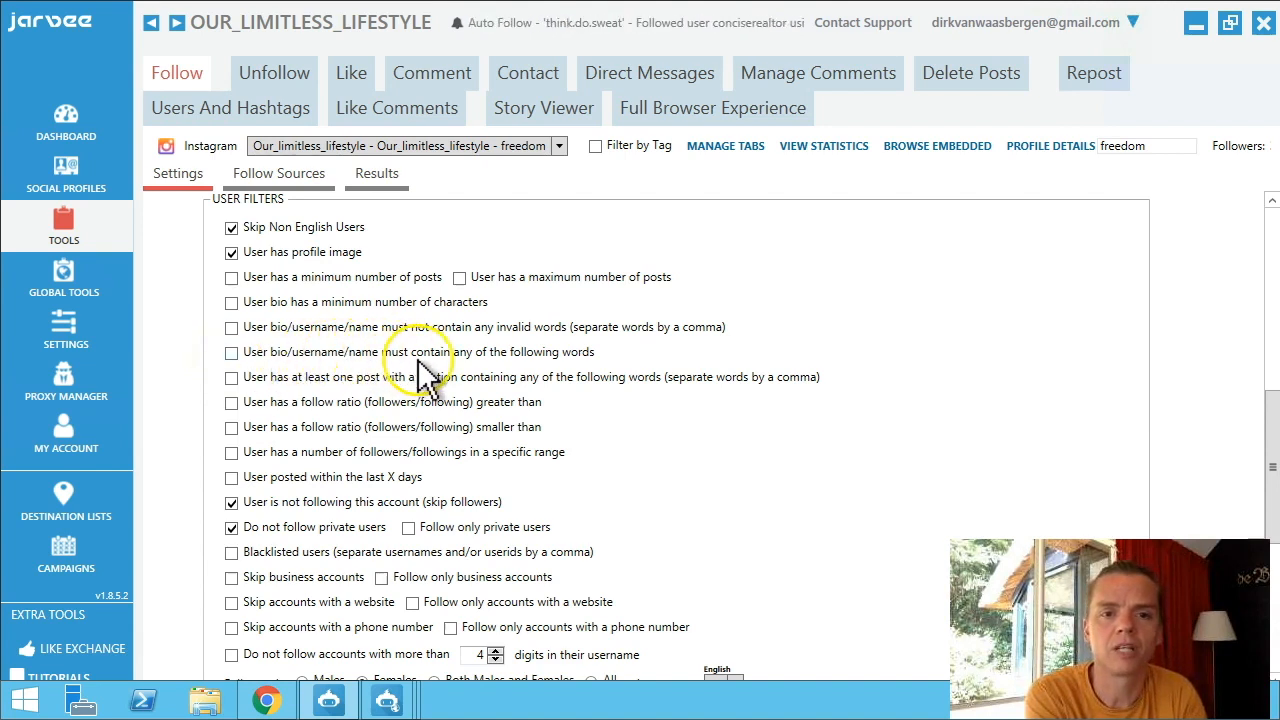
pyautogui.click(233, 354)
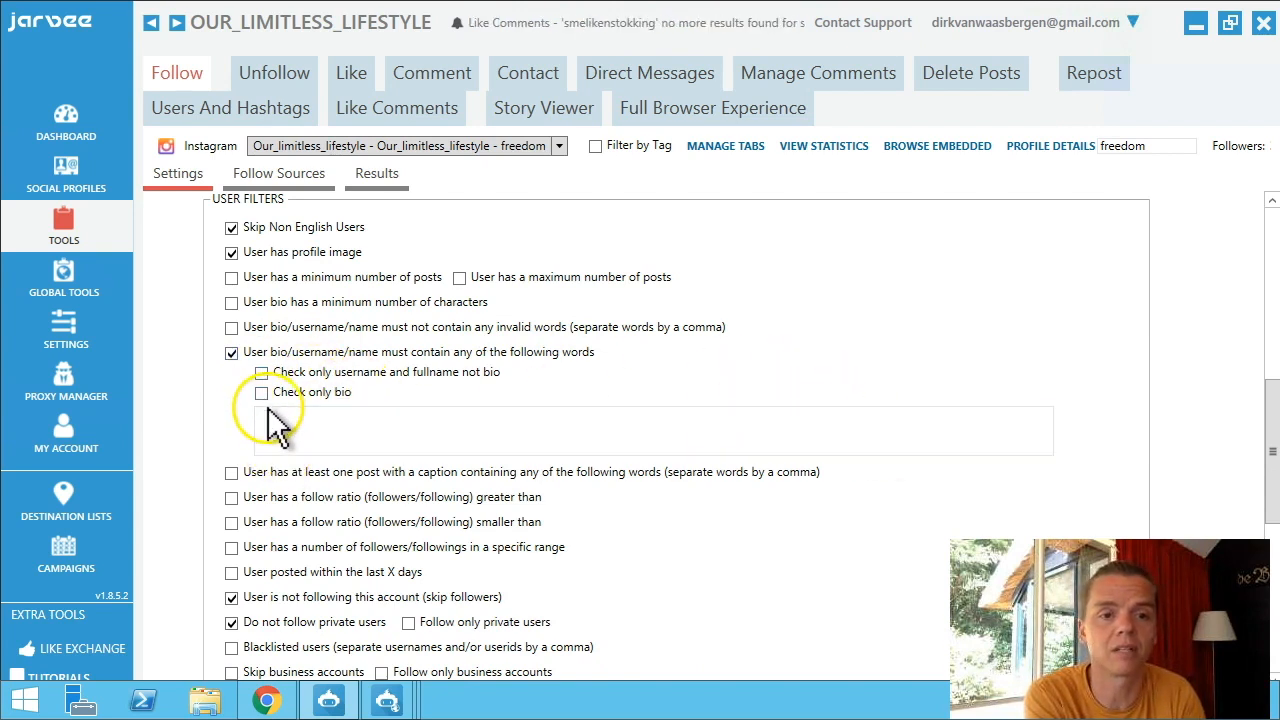
pyautogui.click(230, 355)
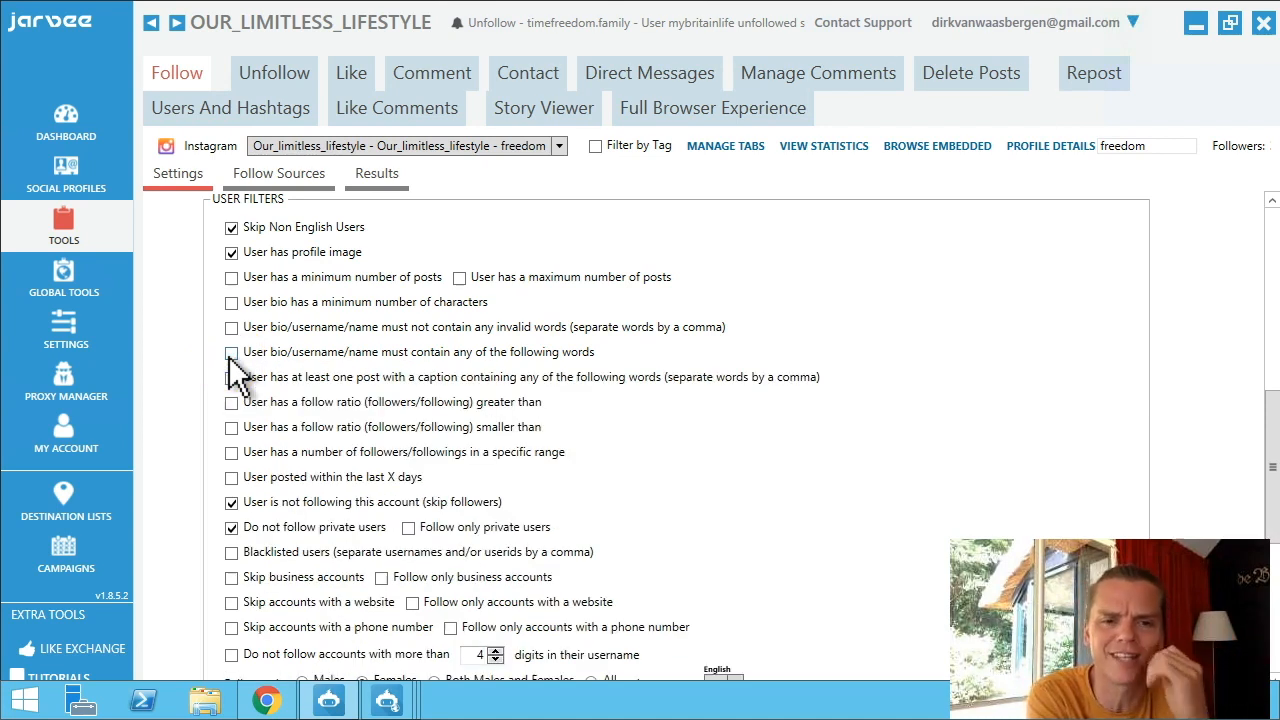
pyautogui.click(230, 404)
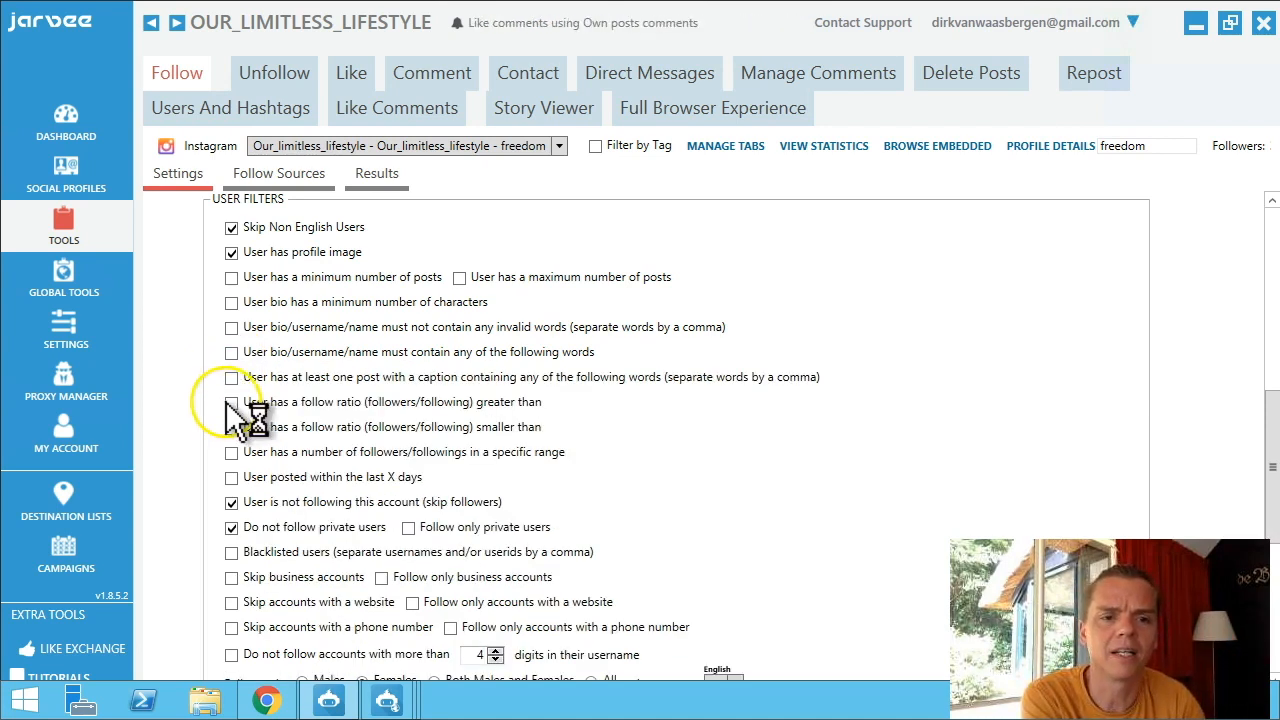
# Limit Follow targets to at most 2000 followers and at most 2500 followings.
pyautogui.click(231, 452)
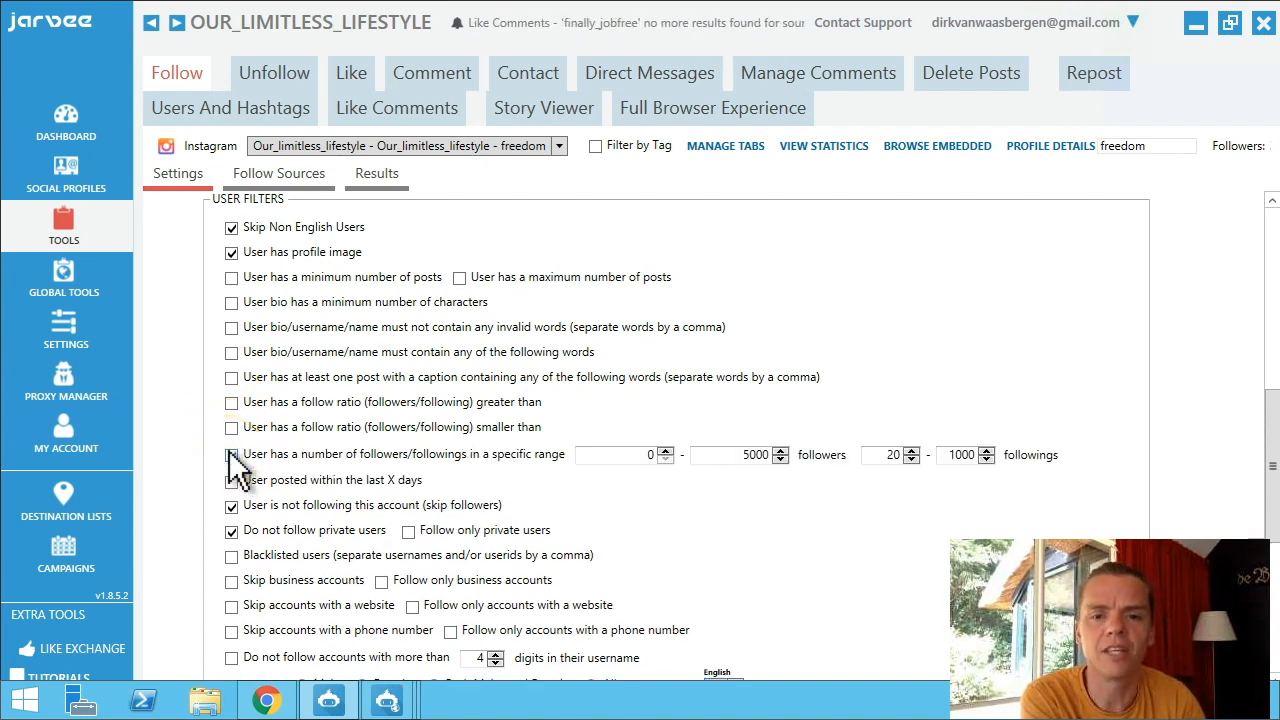
pyautogui.click(723, 461)
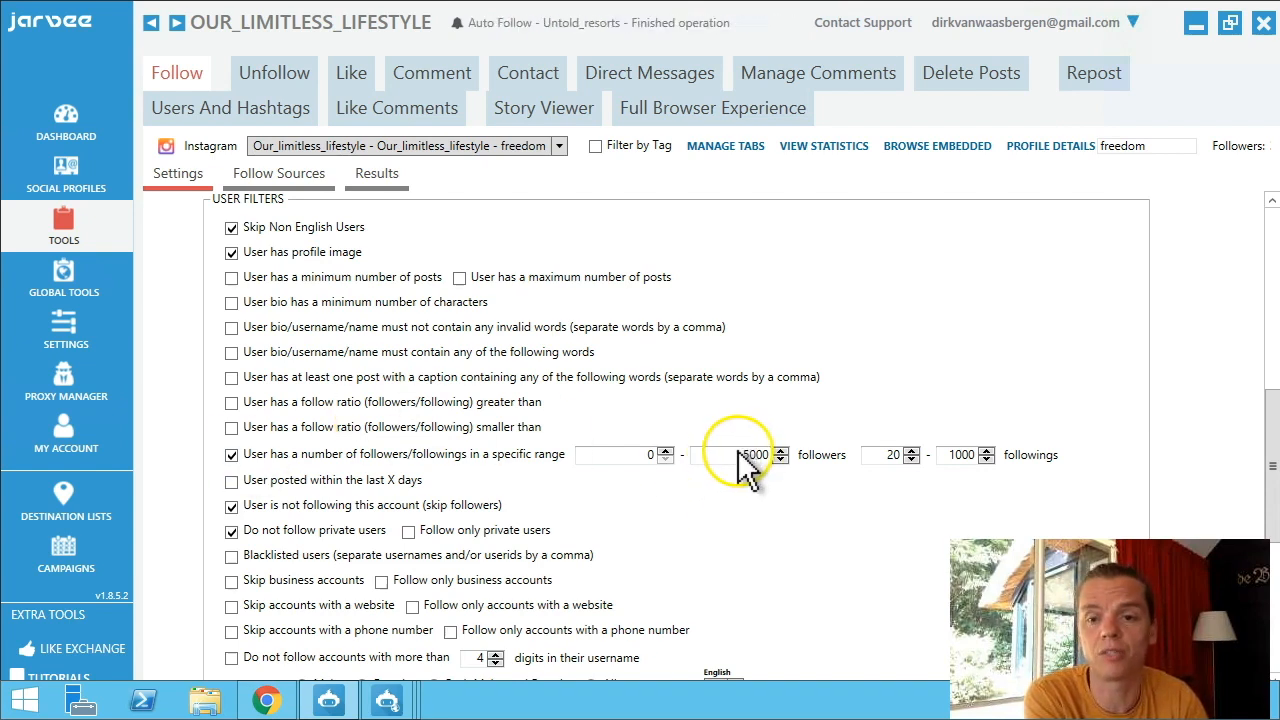
pyautogui.doubleClick(737, 457)
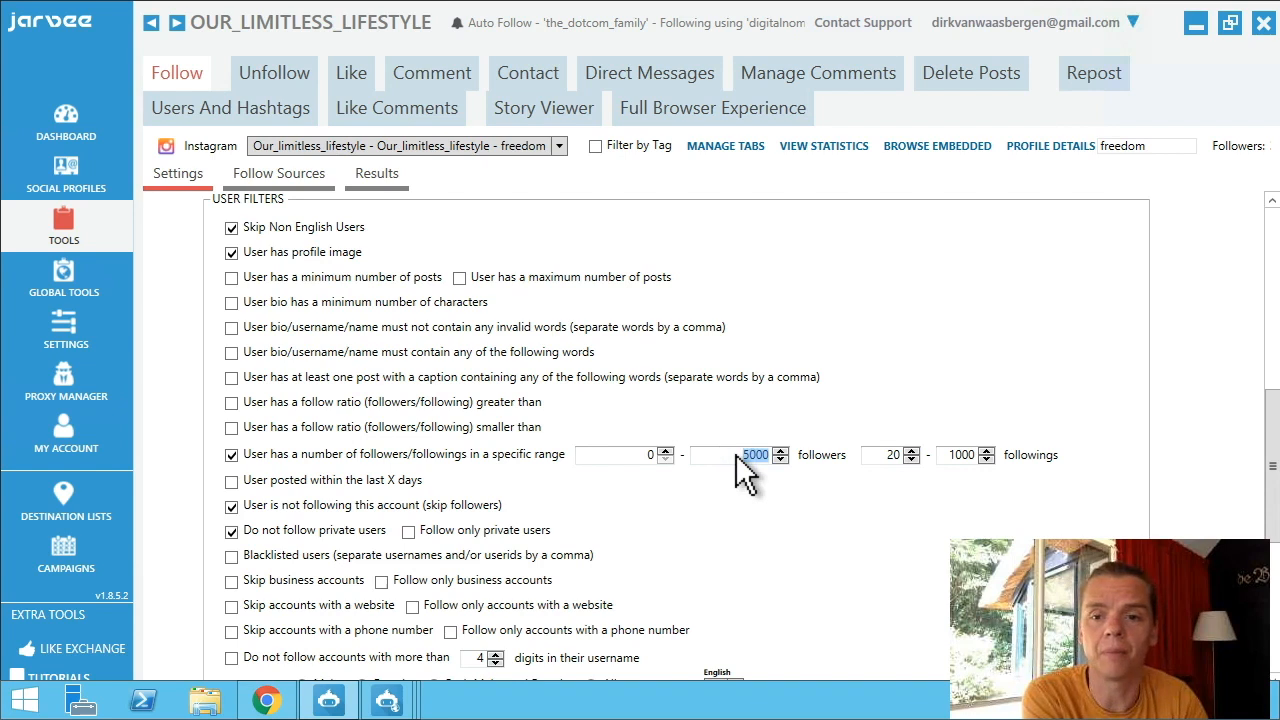
pyautogui.write('200')
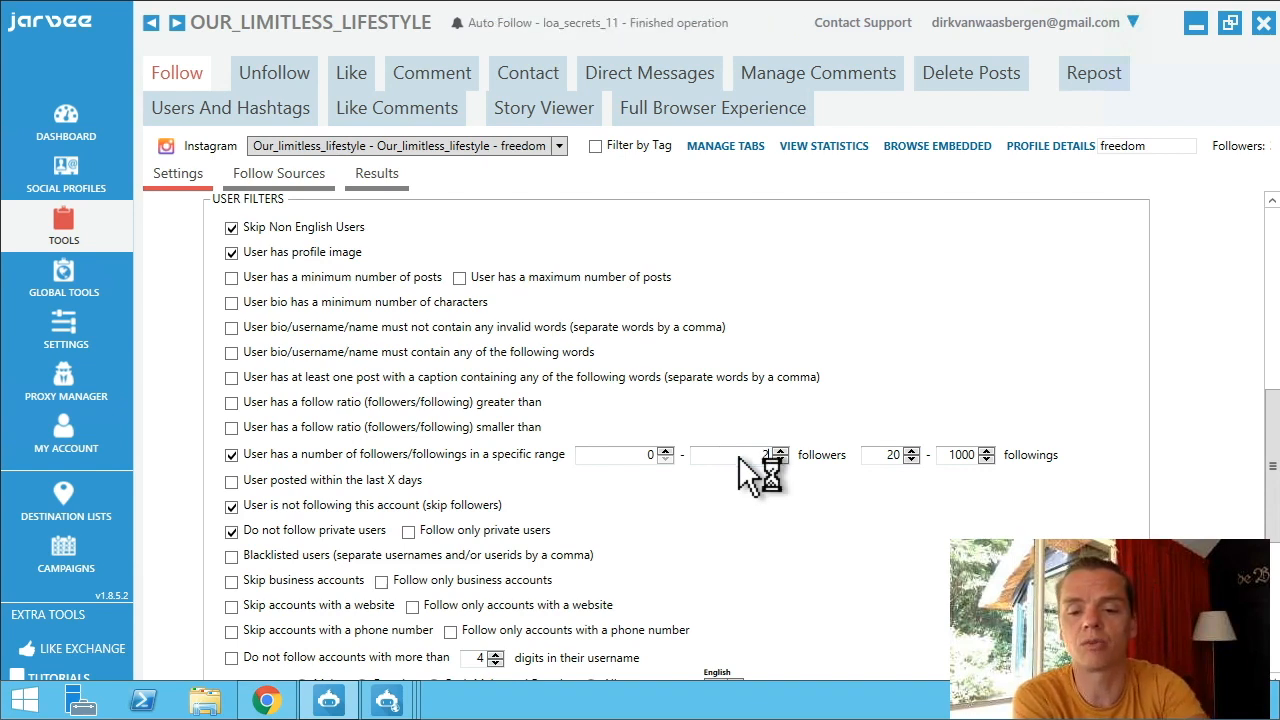
pyautogui.write('0')
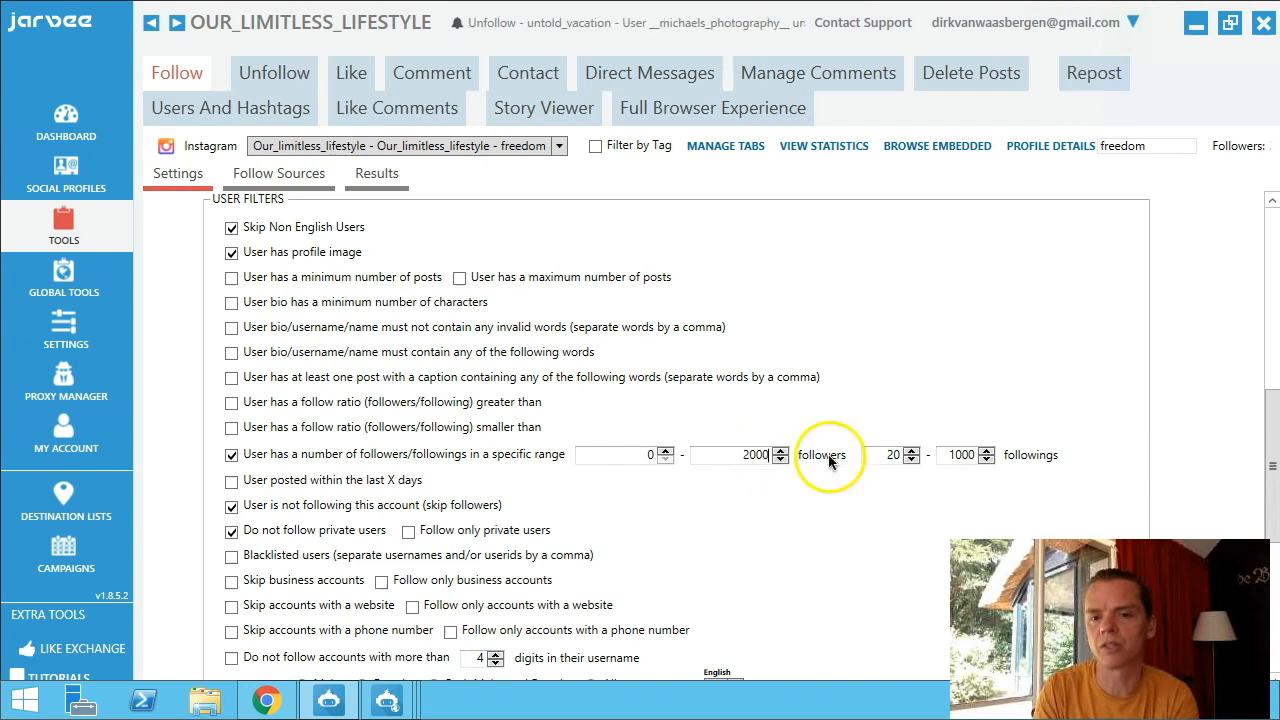
pyautogui.doubleClick(949, 456)
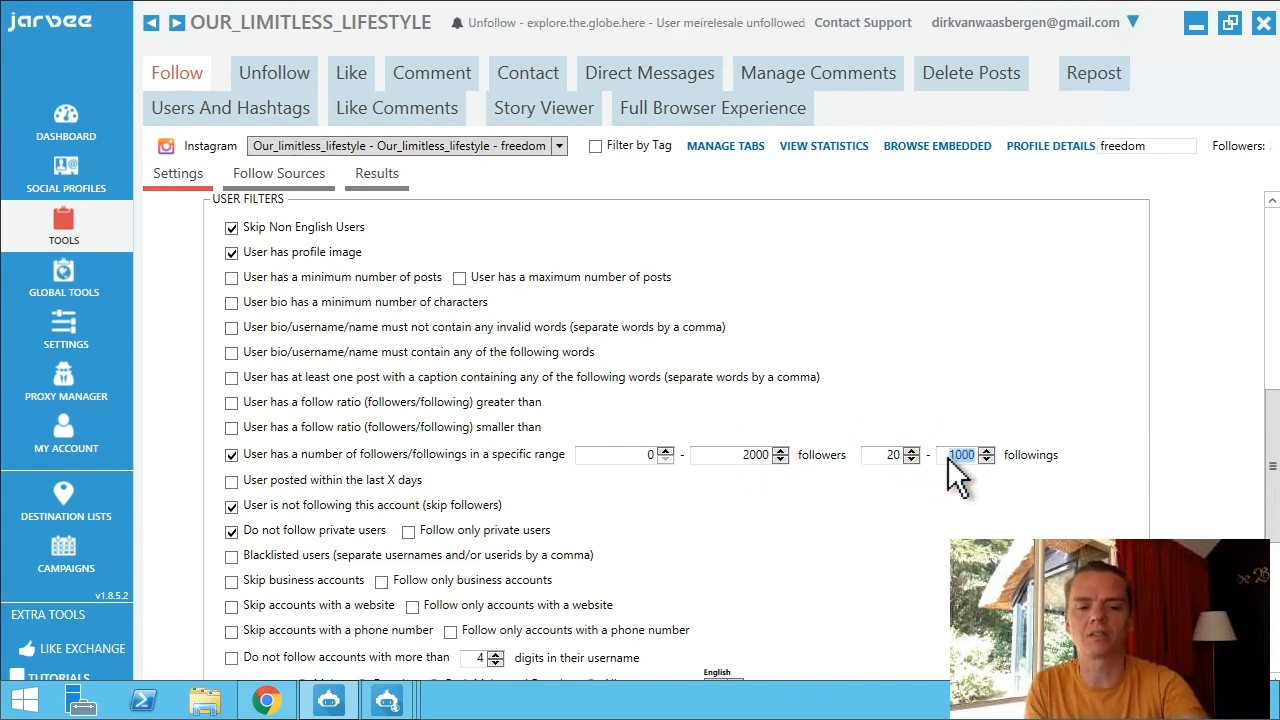
pyautogui.write('2500')
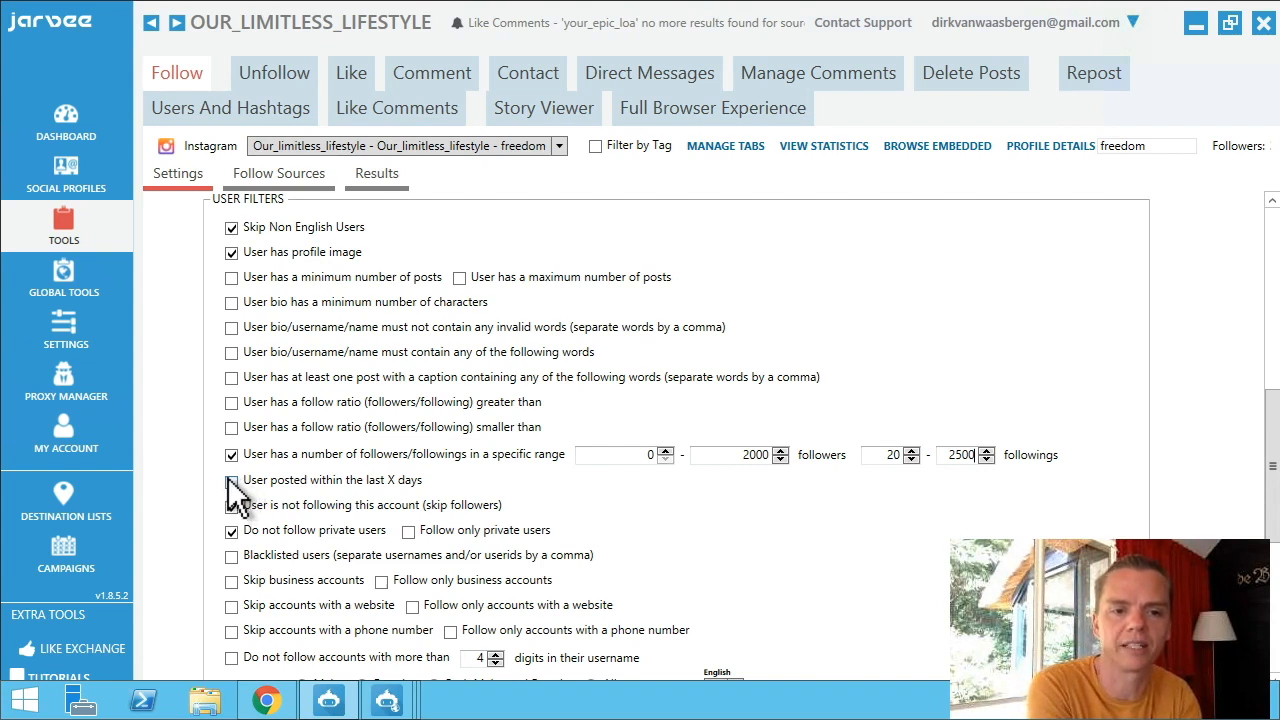
pyautogui.click(231, 506)
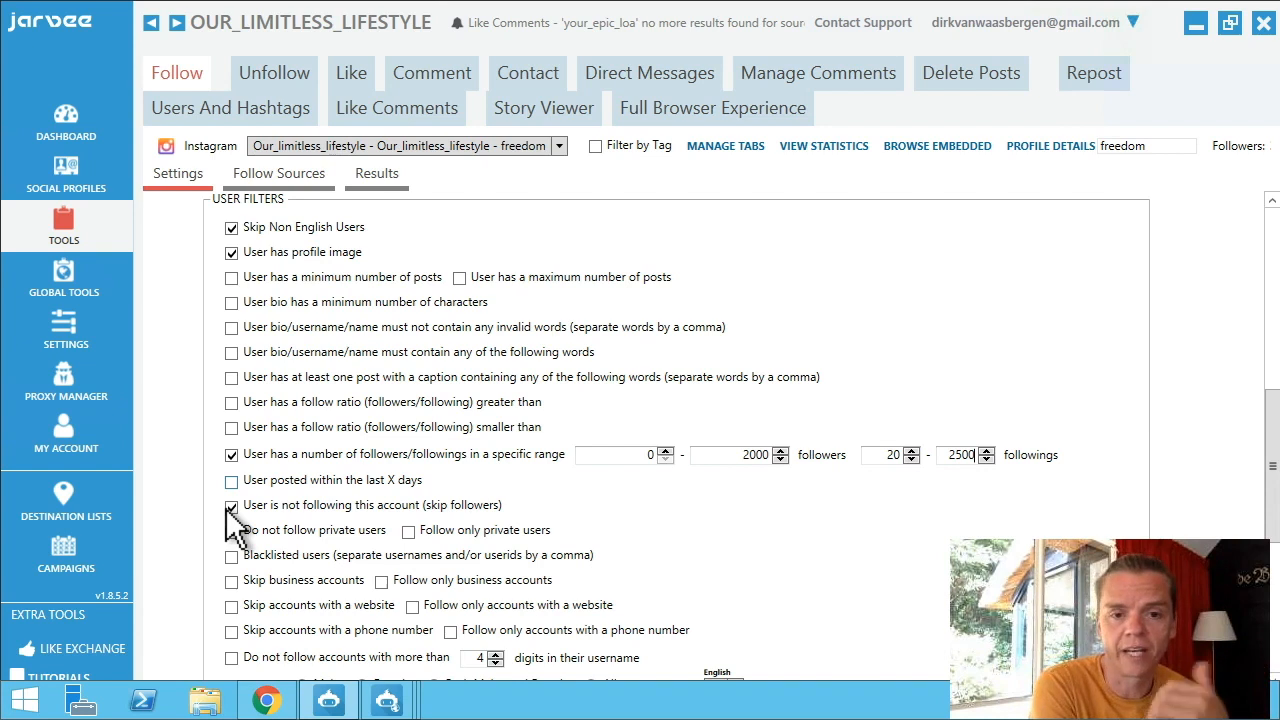
pyautogui.click(255, 540)
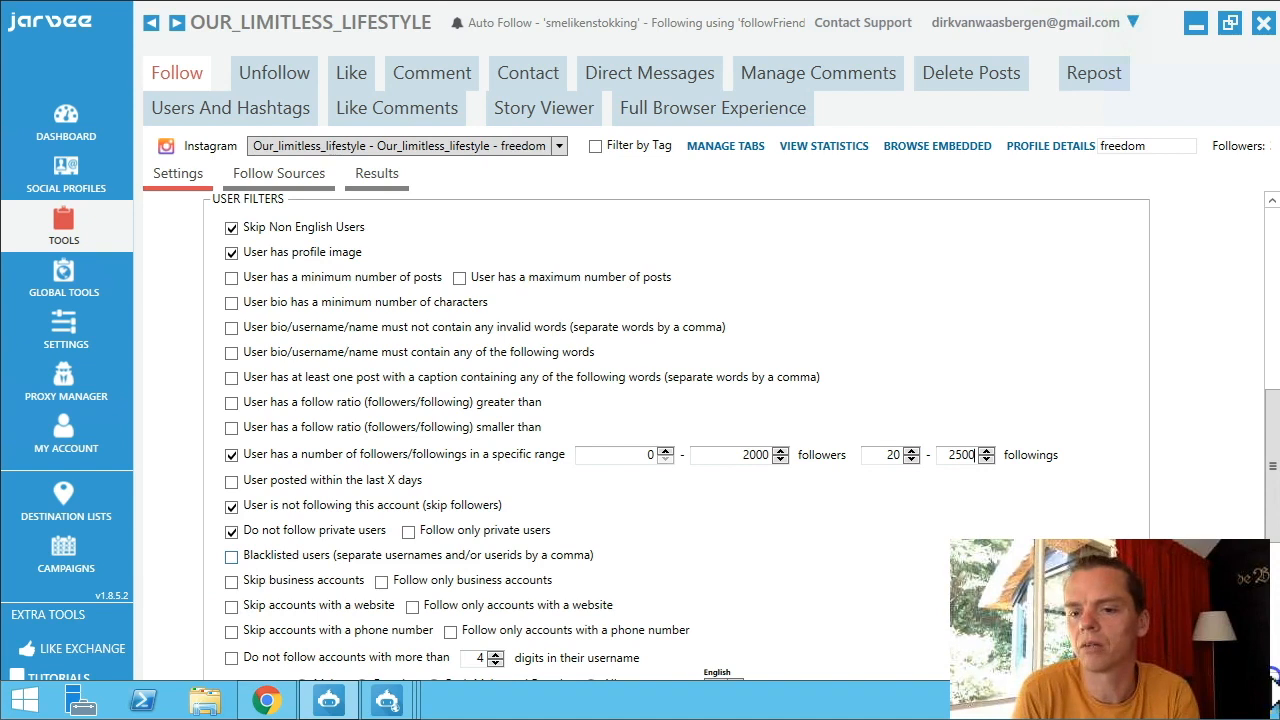
# Scroll down to the After Follow Actions section, which likes latest posts every 5–10 seconds.
pyautogui.scroll(-1, 1275, 688)
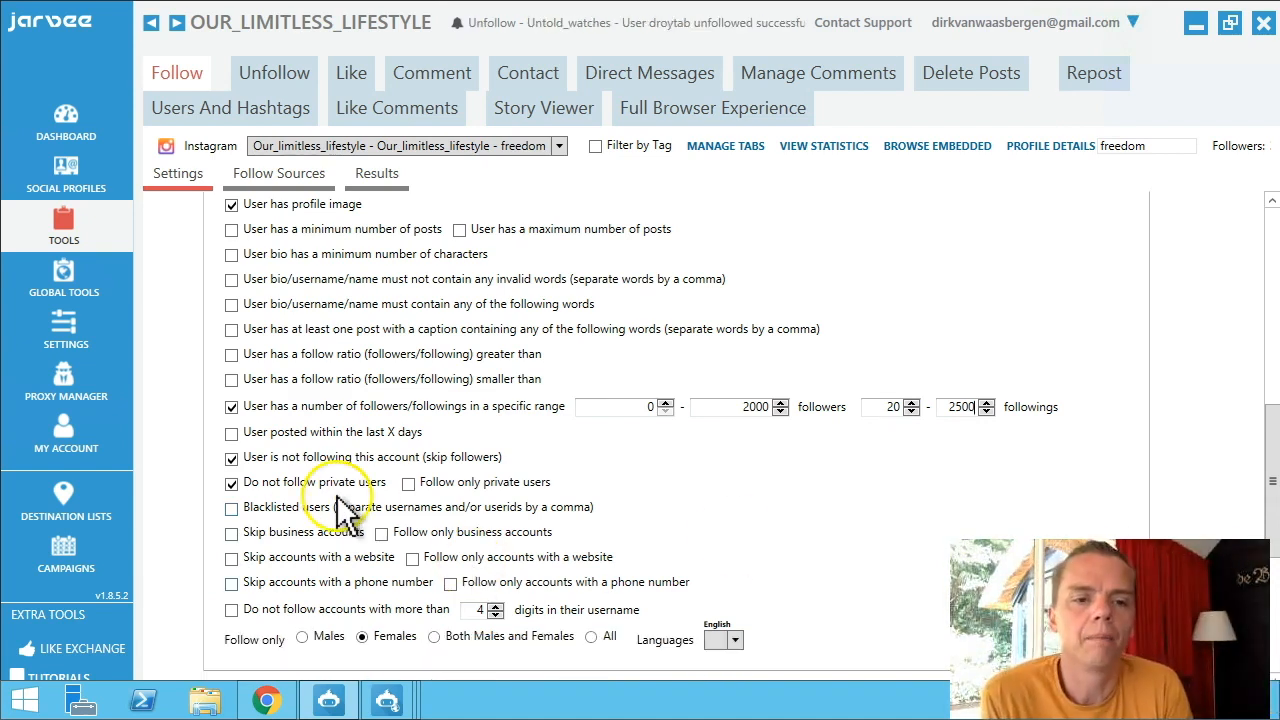
pyautogui.scroll(-5, 250, 535)
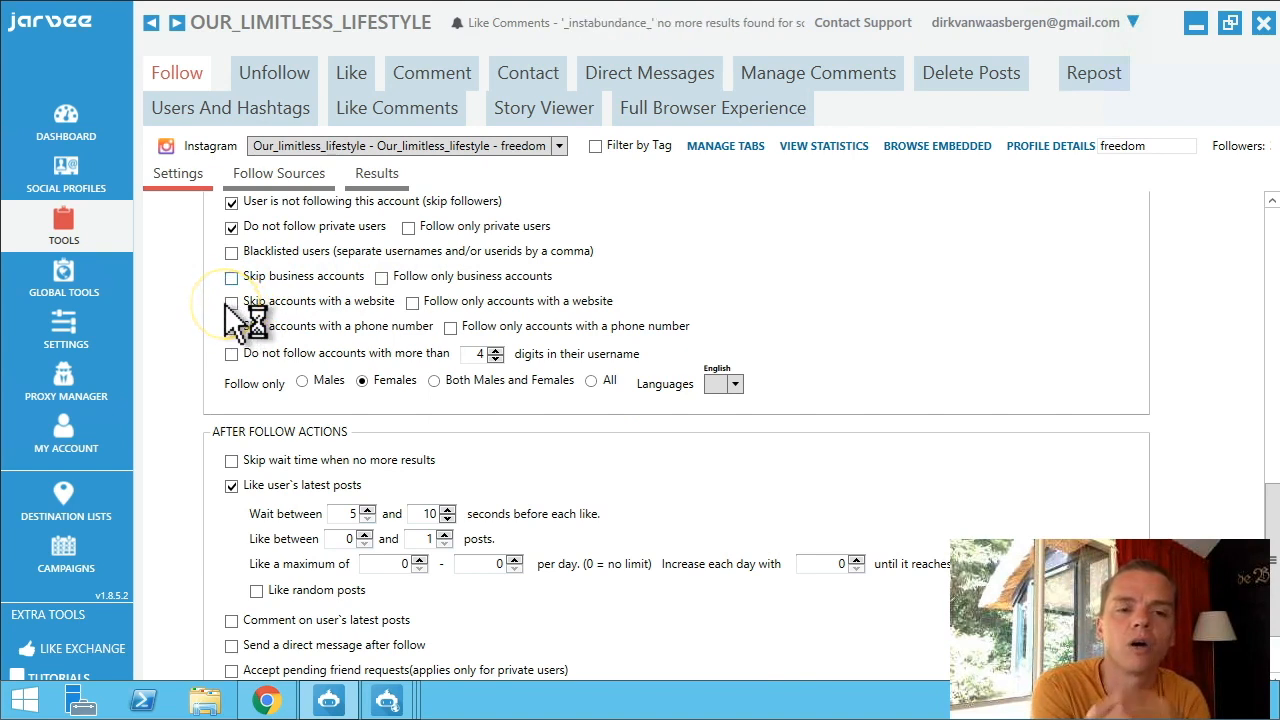
# Scroll further down until Remove poor quality Sources and Copy Settings are visible.
pyautogui.click(231, 280)
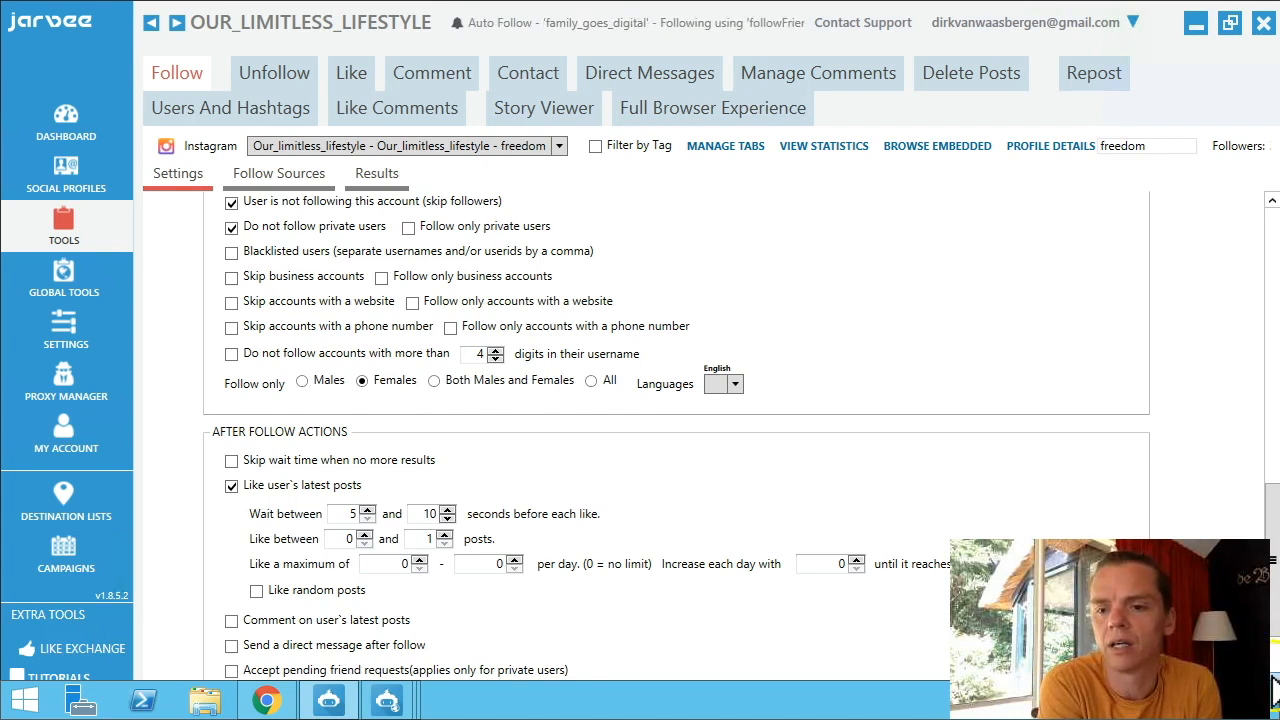
pyautogui.click(1273, 675)
pyautogui.scroll(-6, 1273, 683)
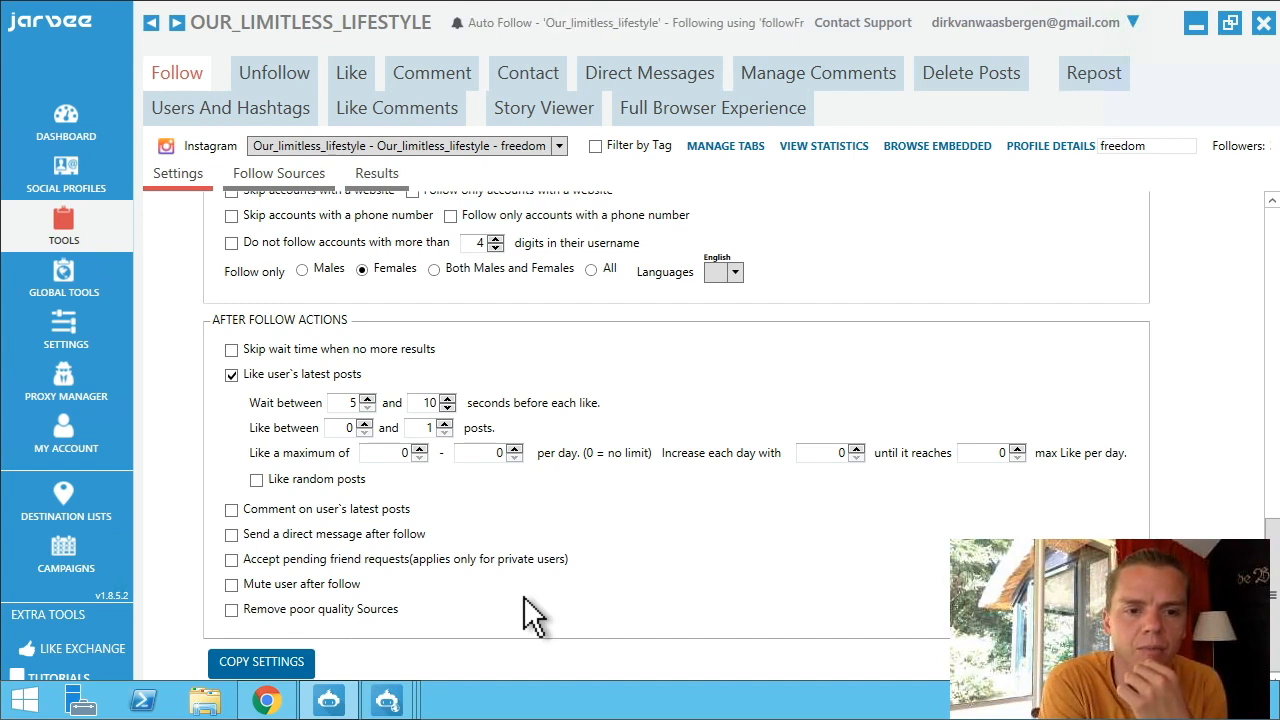
# Enable Remove poor quality Sources, keeping the 0.1 ratio after 500 follows defaults.
pyautogui.click(232, 610)
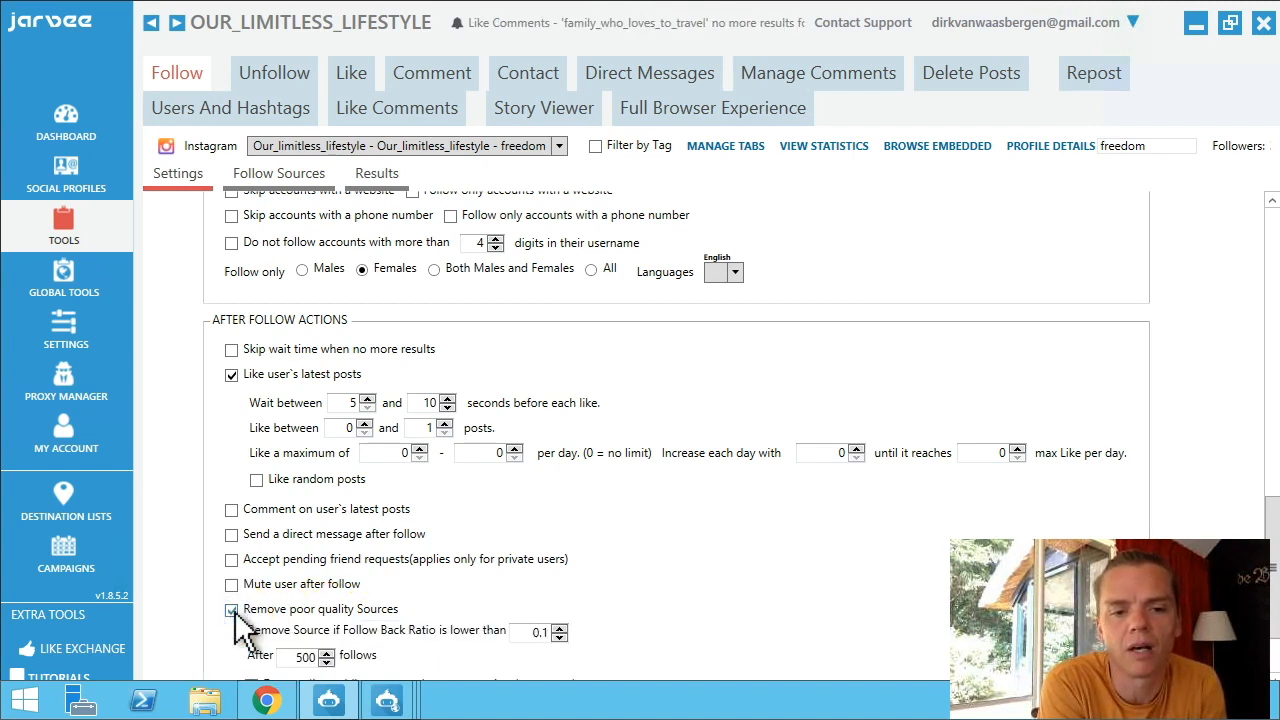
pyautogui.click(232, 611)
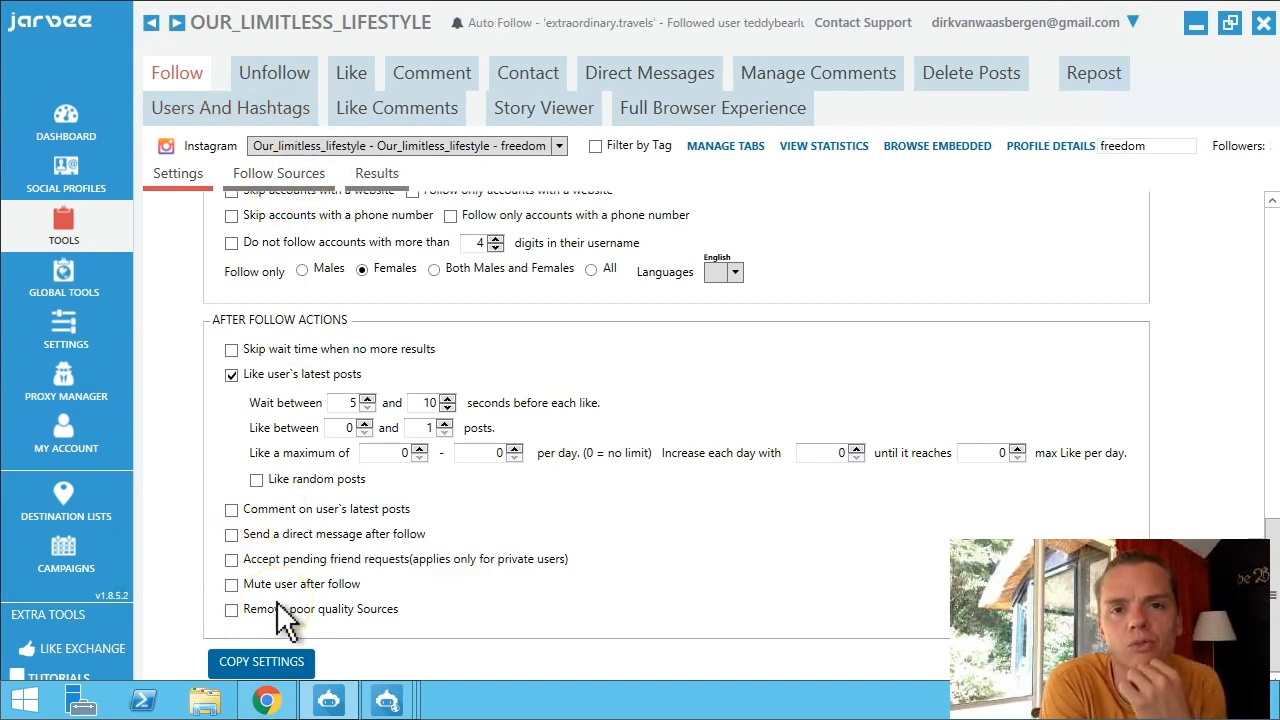
pyautogui.click(233, 609)
pyautogui.scroll(-2, 236, 613)
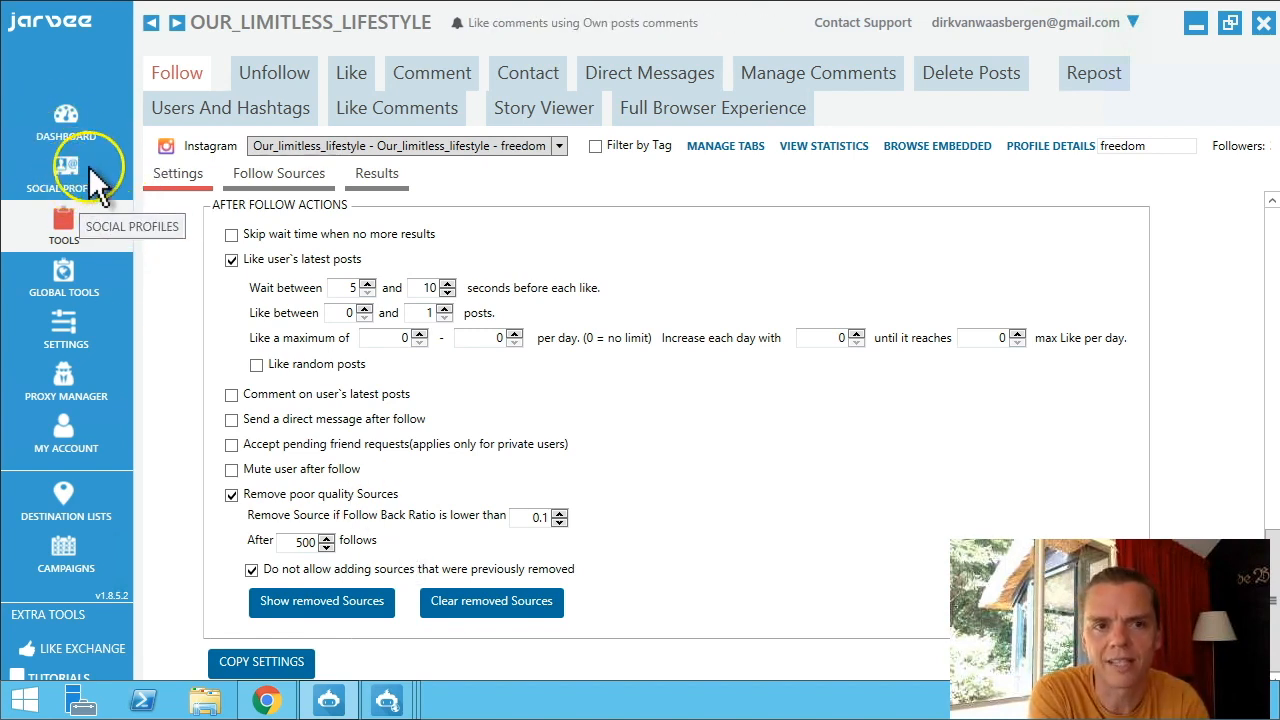
# Open Send to Other Accounts for the Follow settings, with six tagged accounts selected.
pyautogui.click(335, 178)
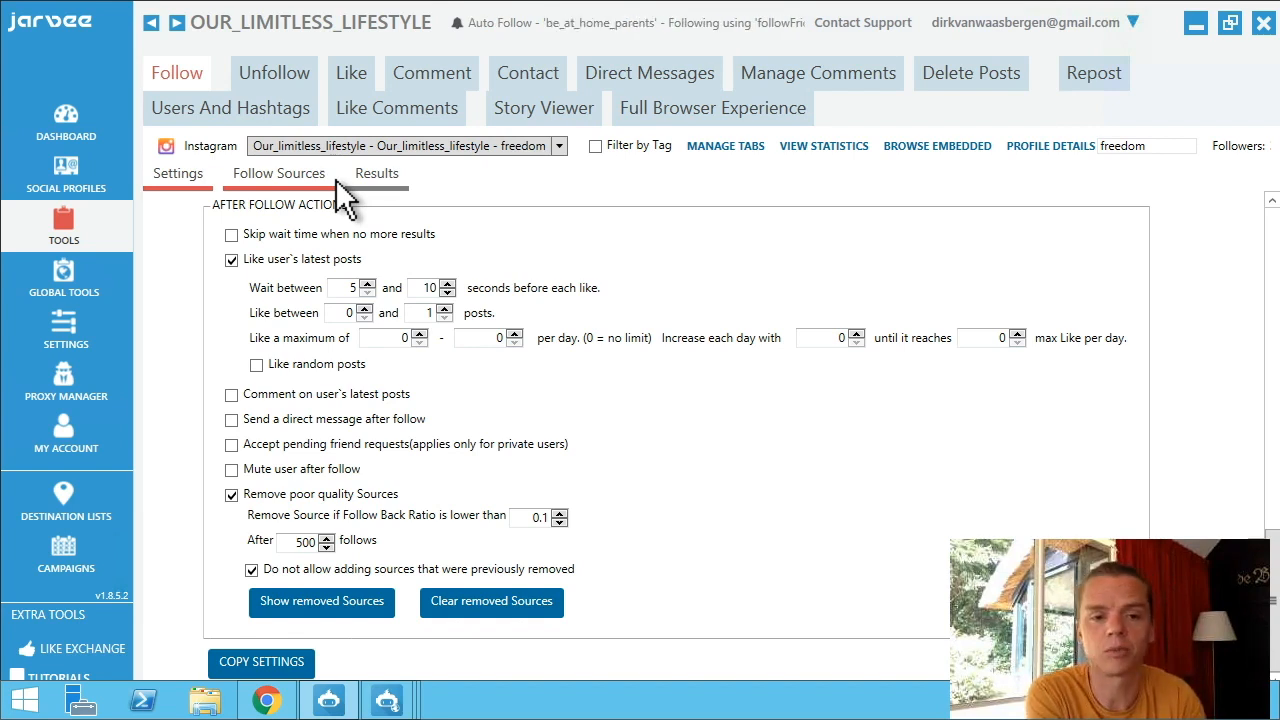
pyautogui.click(57, 220)
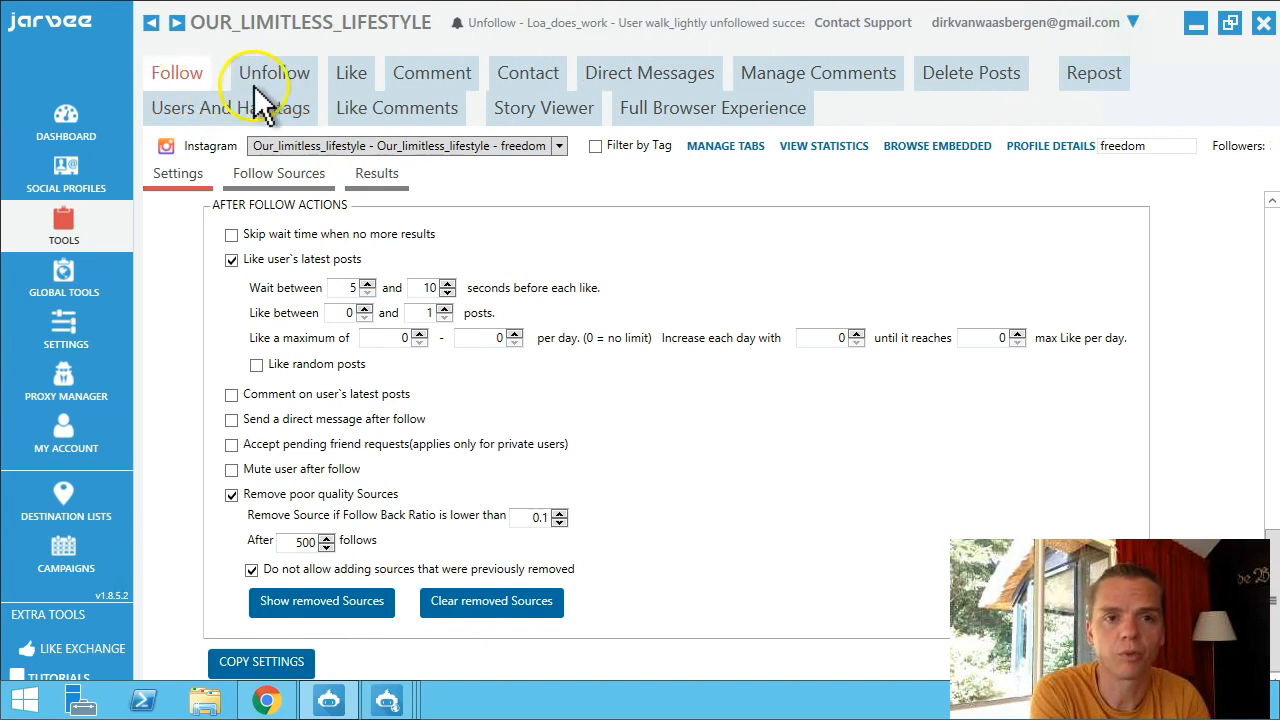
pyautogui.click(261, 660)
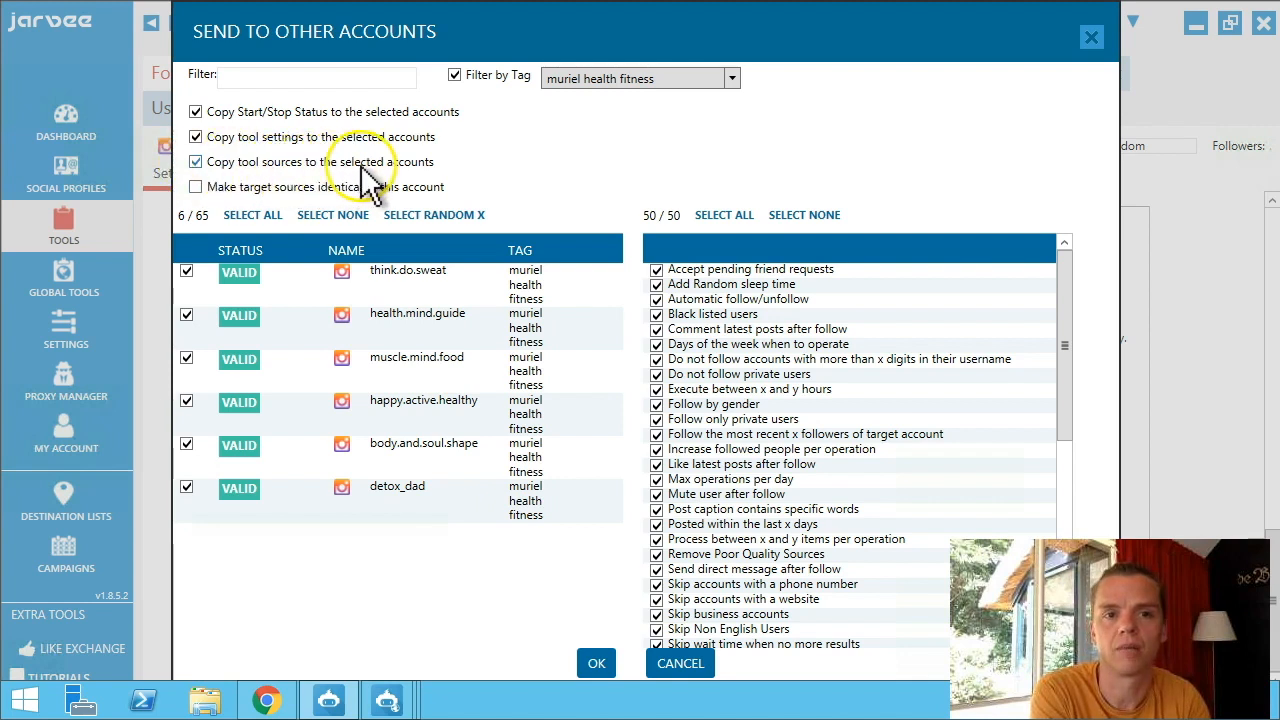
# Untick 'Copy tool sources to the selected accounts' and cancel without sending.
pyautogui.click(196, 163)
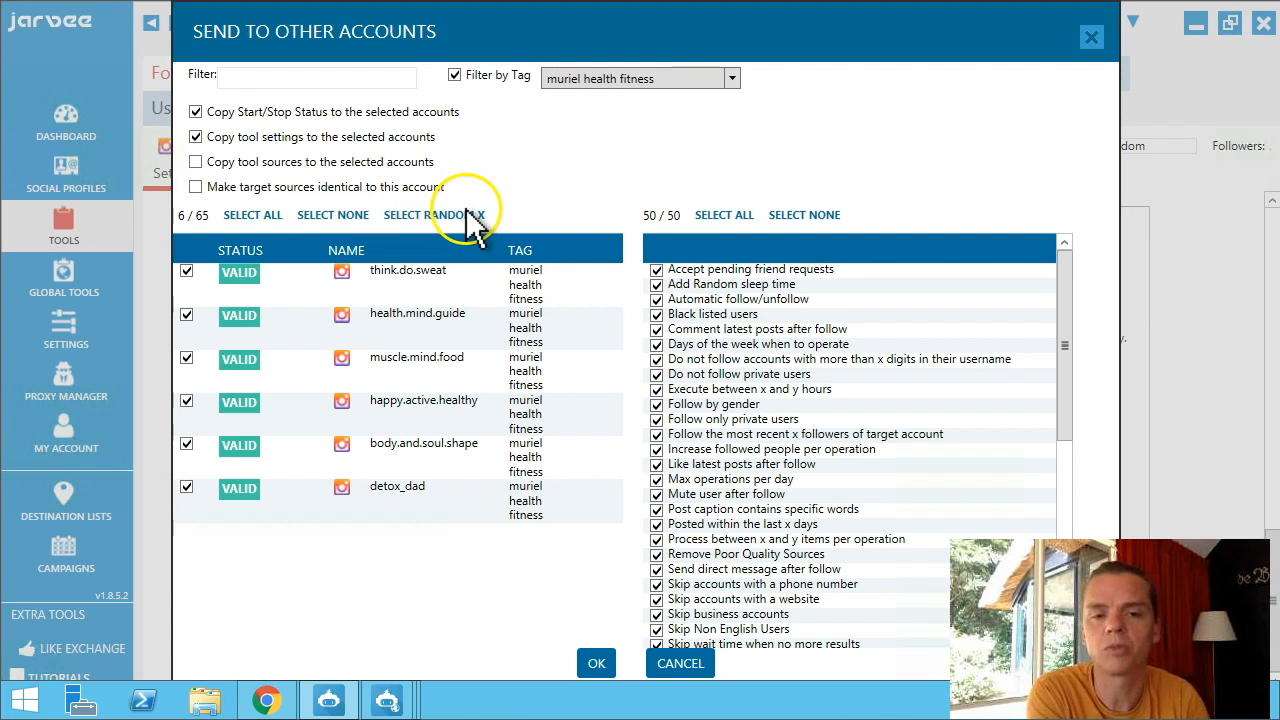
pyautogui.click(677, 668)
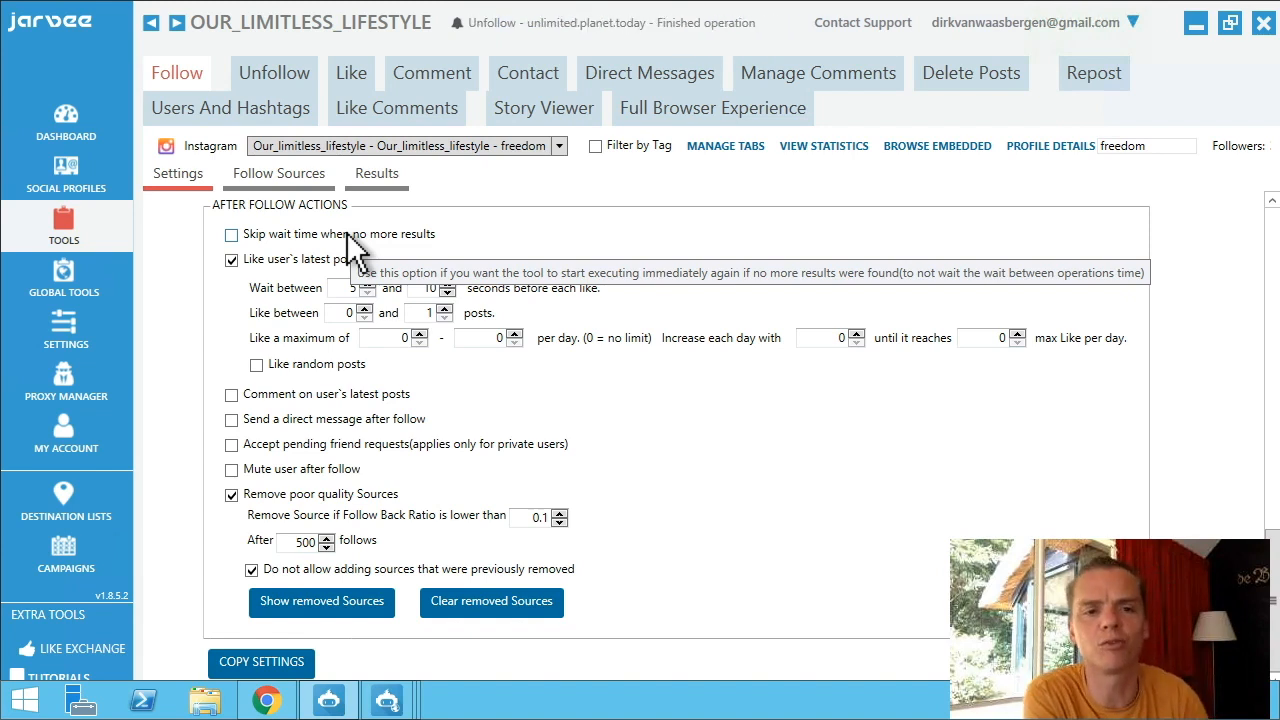
pyautogui.click(271, 74)
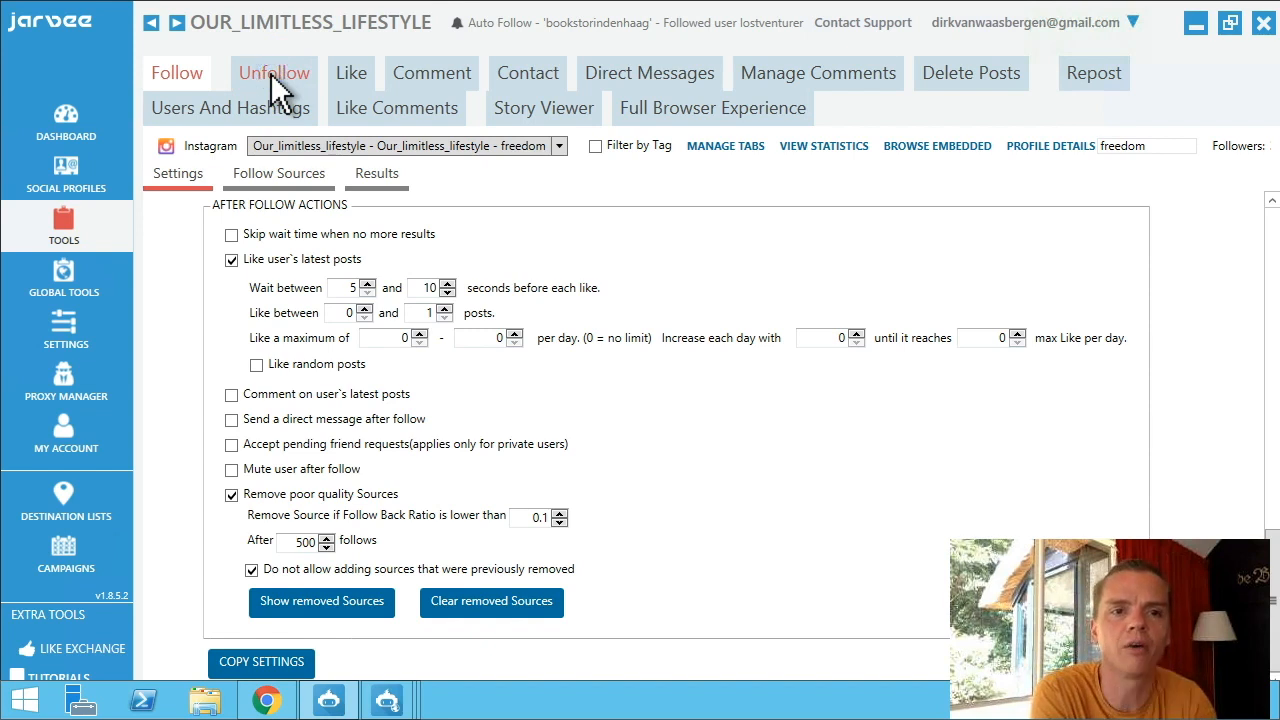
pyautogui.click(176, 74)
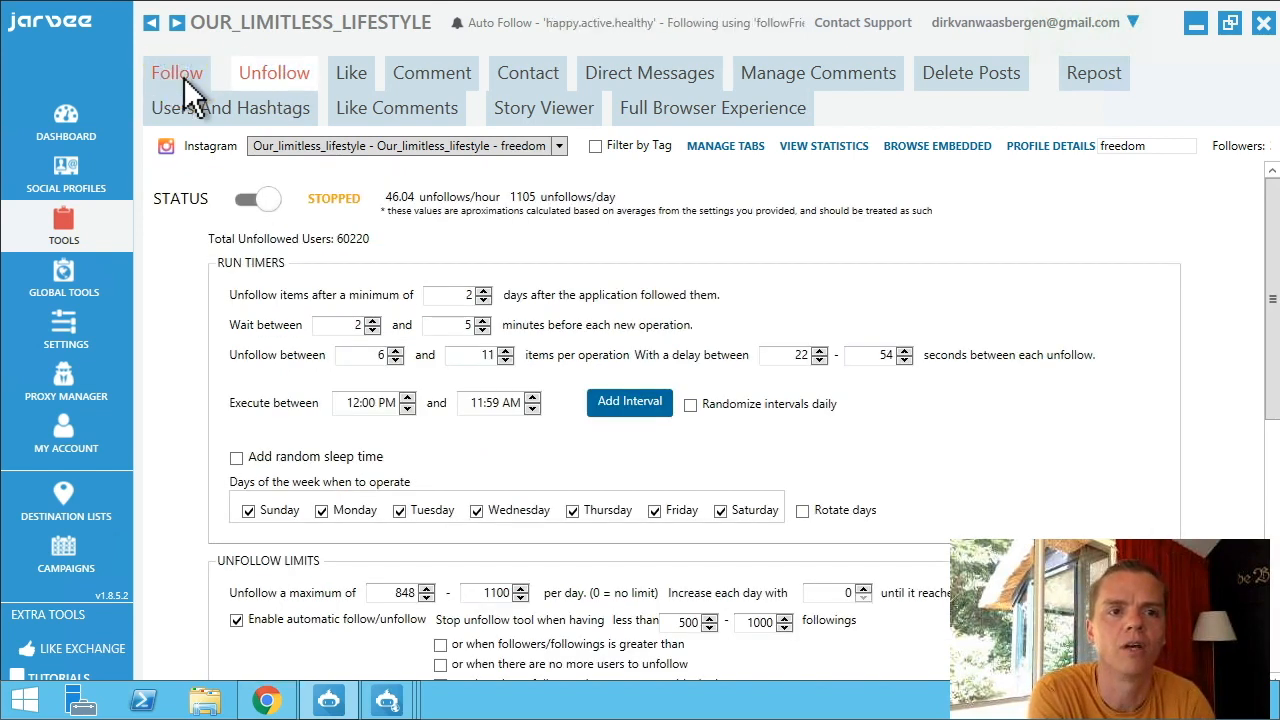
# Go to Follow Sources and tick Follow by username/fullname/bio.
pyautogui.click(284, 178)
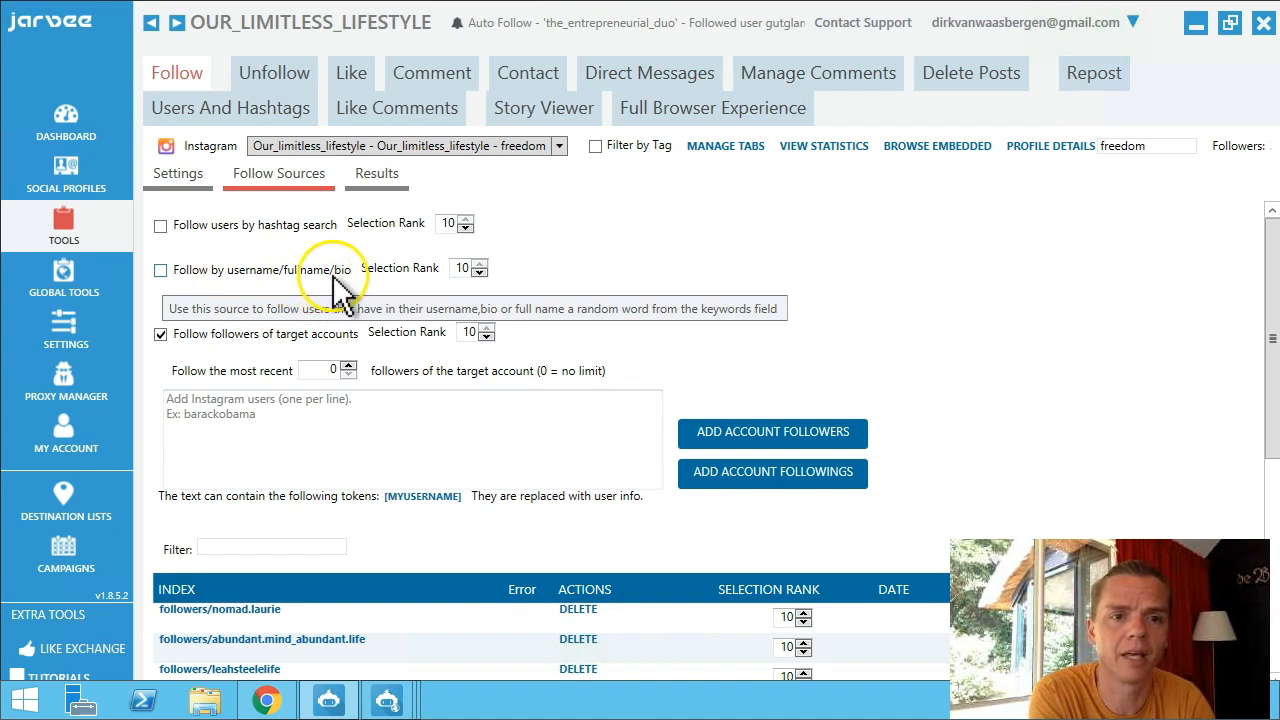
pyautogui.click(160, 269)
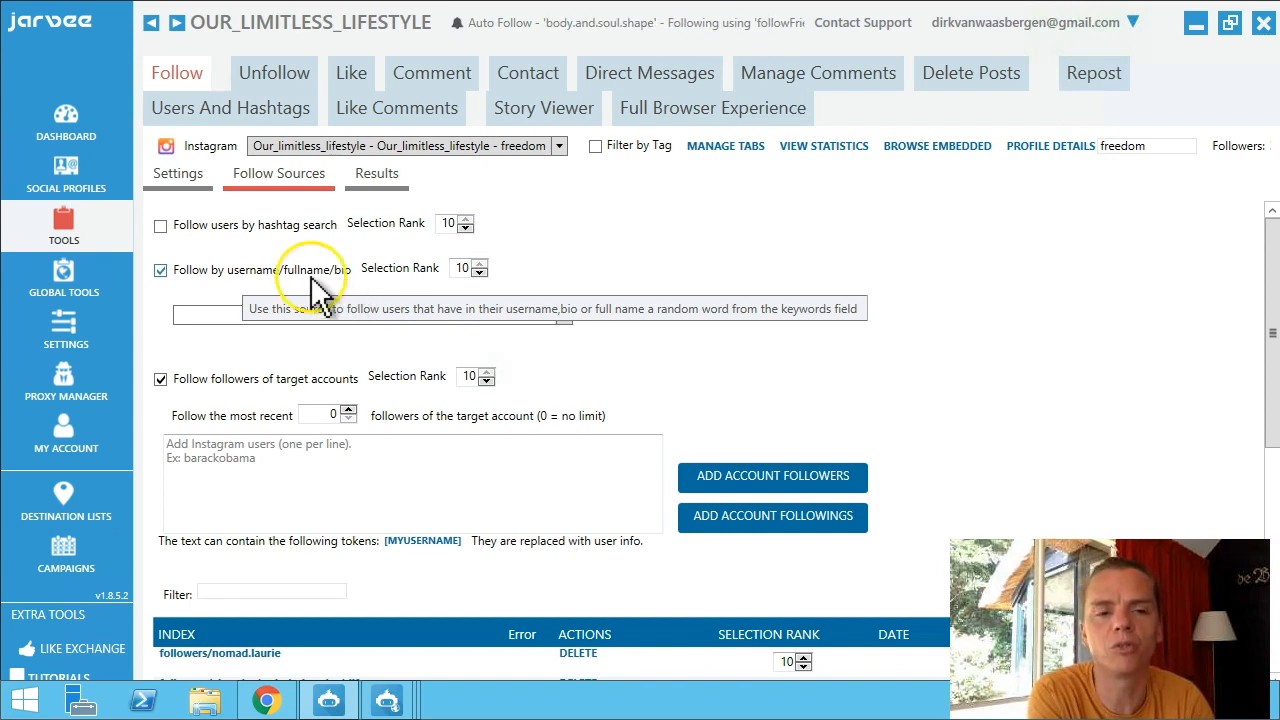
pyautogui.click(161, 270)
# Untick Follow by username/fullname/bio and focus the target Instagram users box.
pyautogui.click(162, 271)
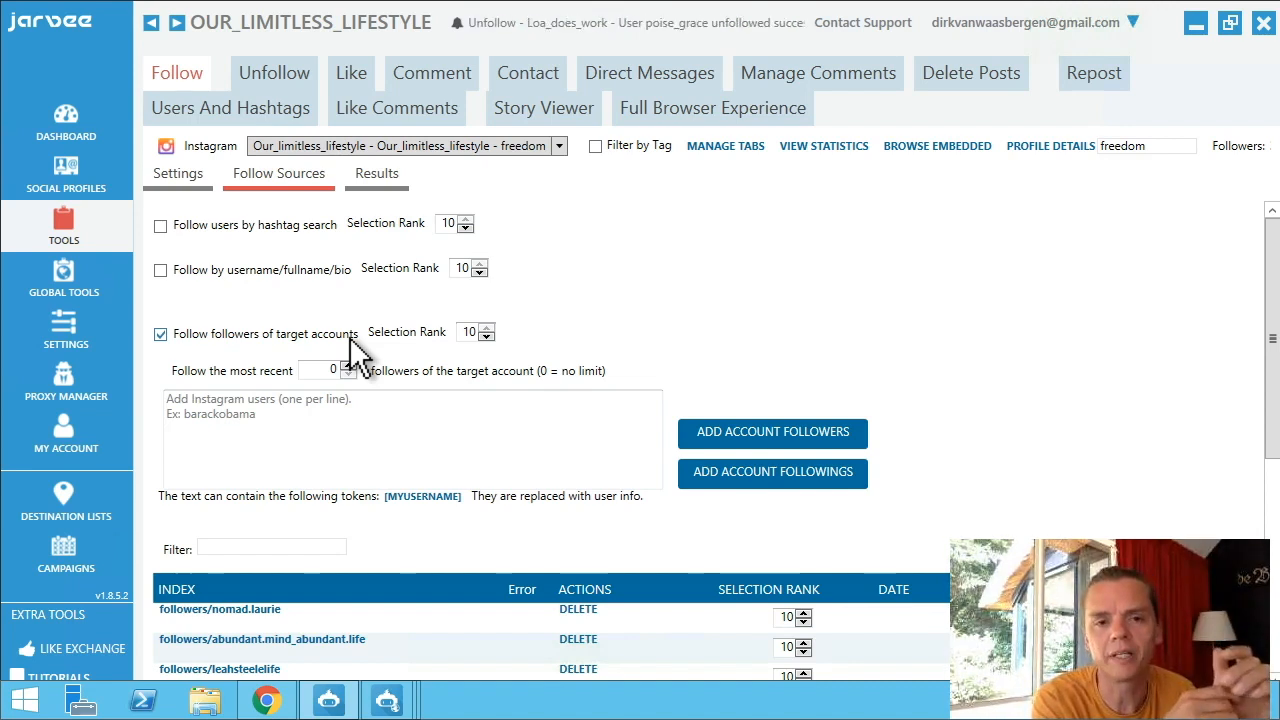
pyautogui.click(286, 468)
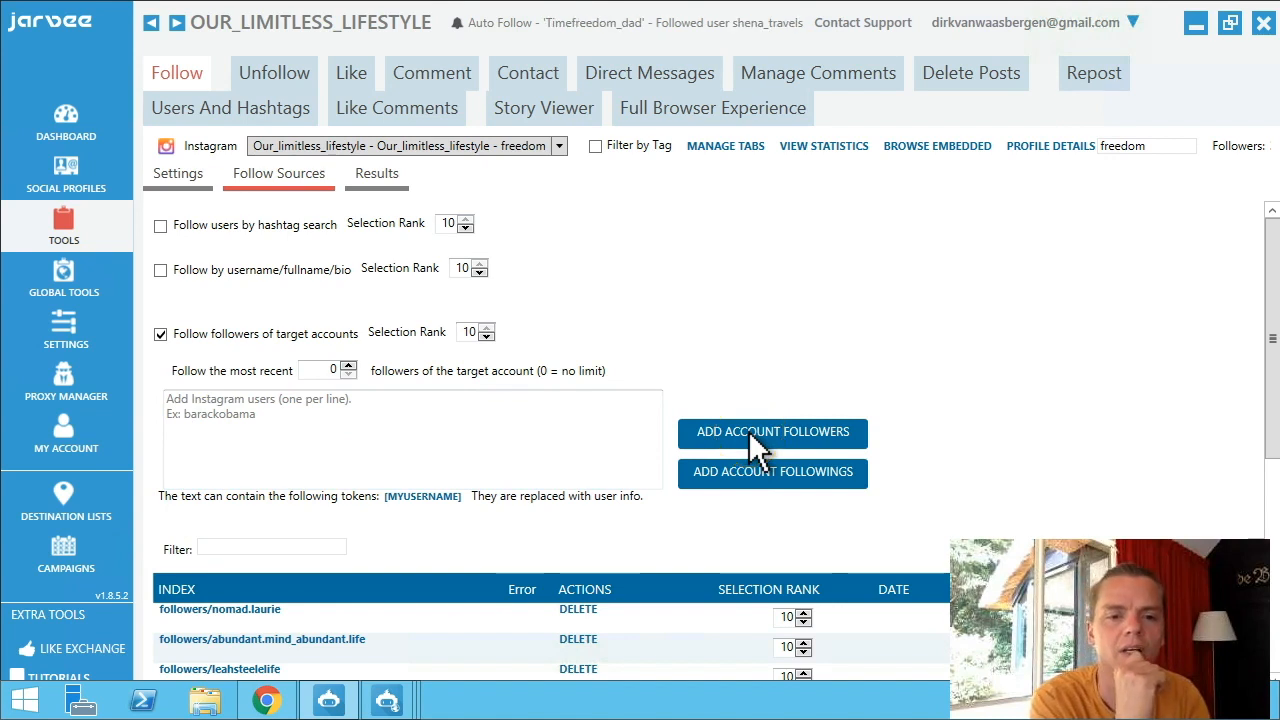
pyautogui.scroll(-3, 757, 445)
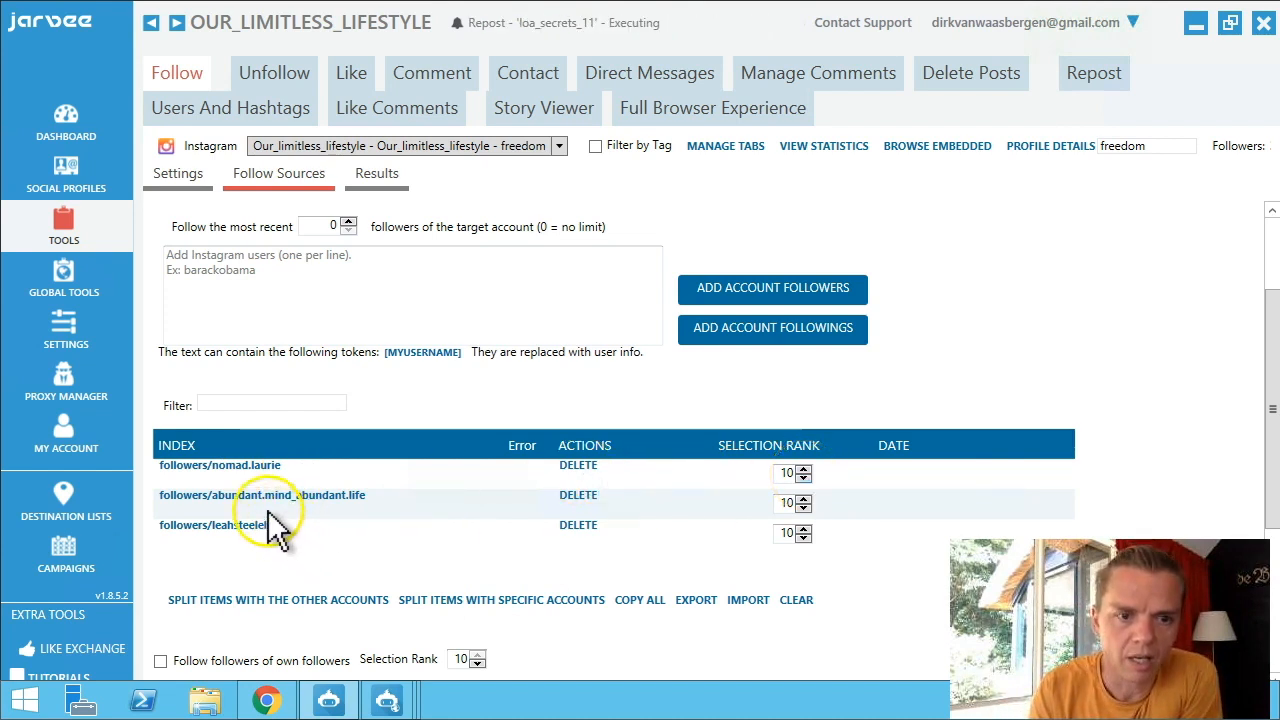
pyautogui.click(803, 506)
pyautogui.click(803, 505)
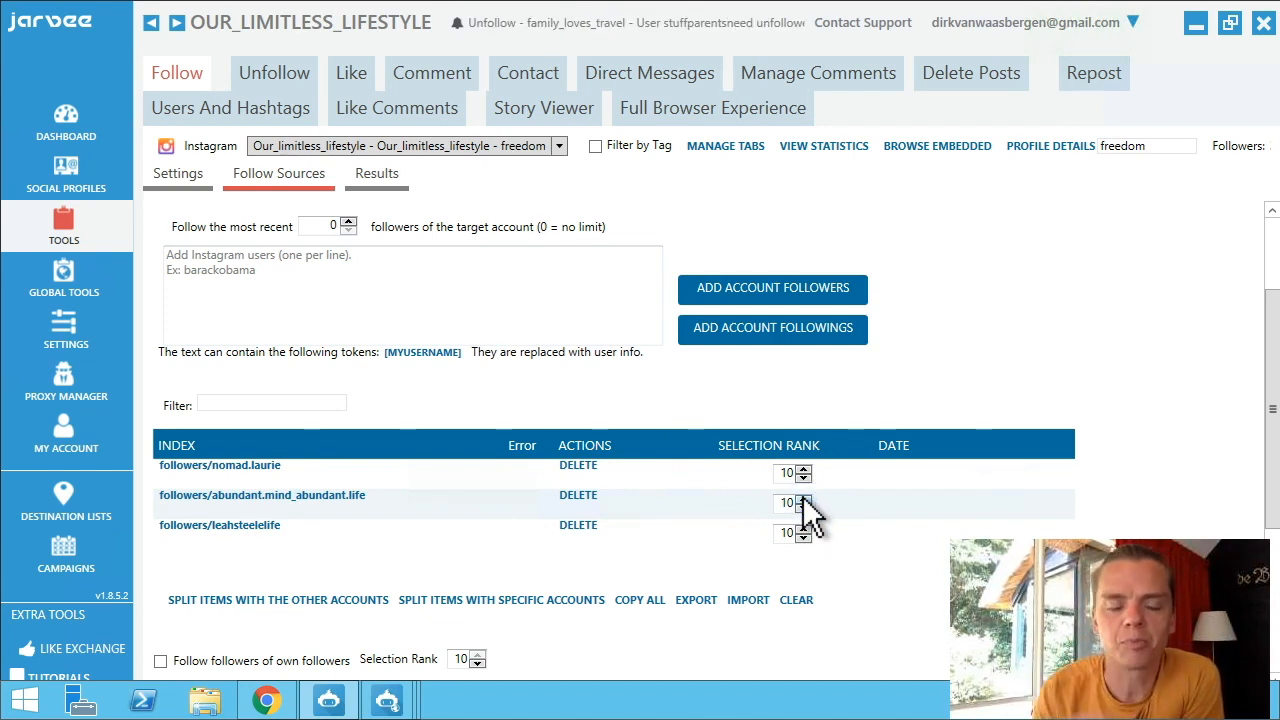
pyautogui.click(803, 470)
pyautogui.click(803, 470)
pyautogui.click(803, 470)
pyautogui.click(803, 470)
pyautogui.click(803, 470)
pyautogui.click(803, 477)
pyautogui.click(803, 477)
pyautogui.click(803, 477)
pyautogui.click(803, 477)
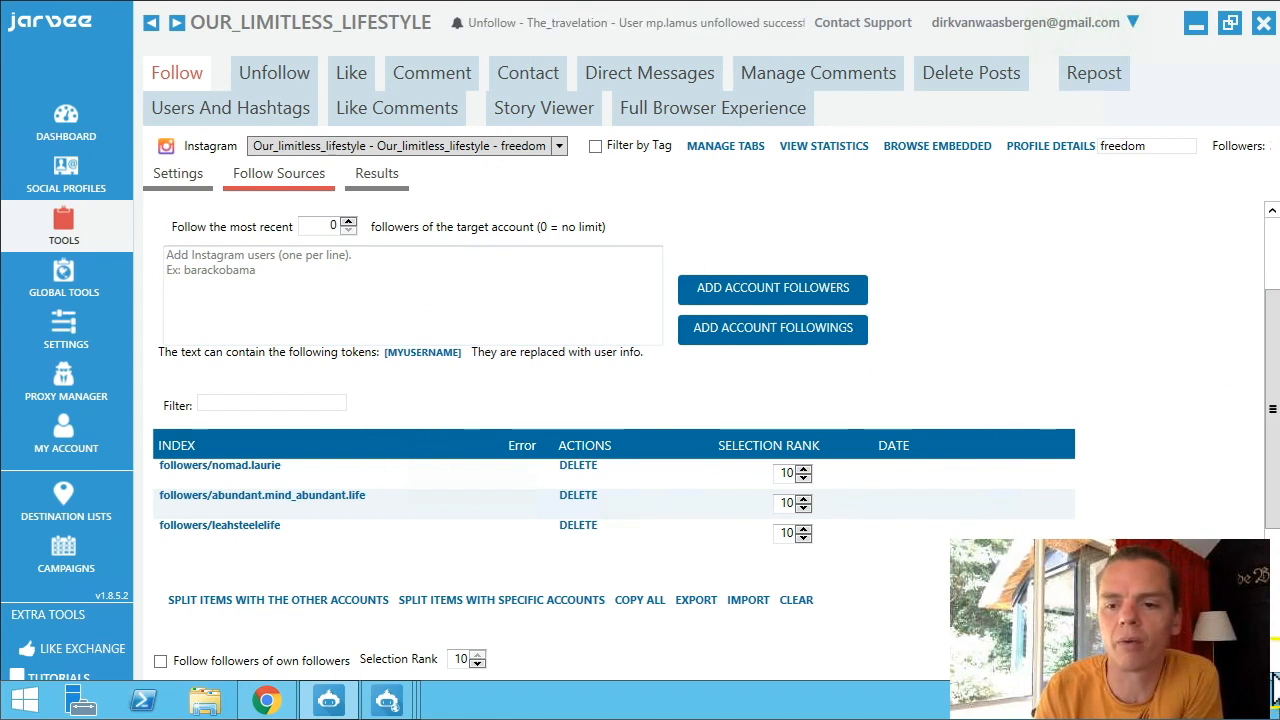
pyautogui.scroll(-3, 1274, 684)
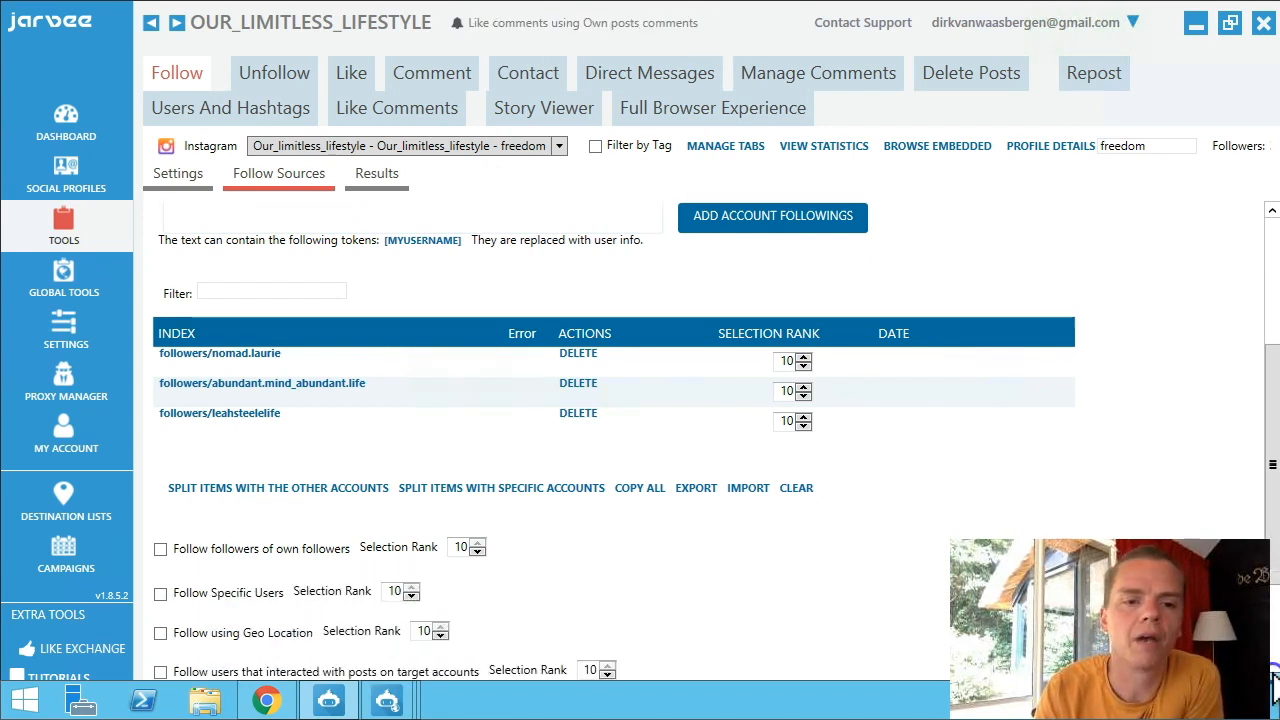
pyautogui.scroll(-3, 1274, 684)
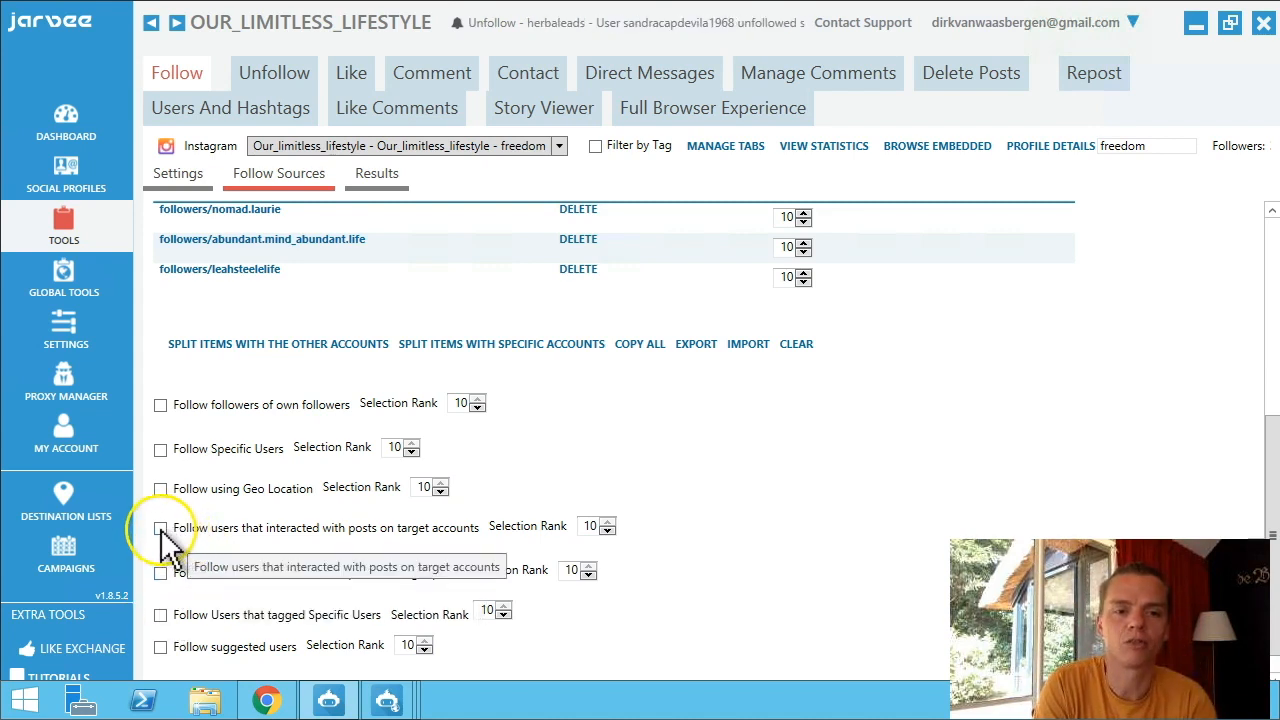
pyautogui.click(160, 528)
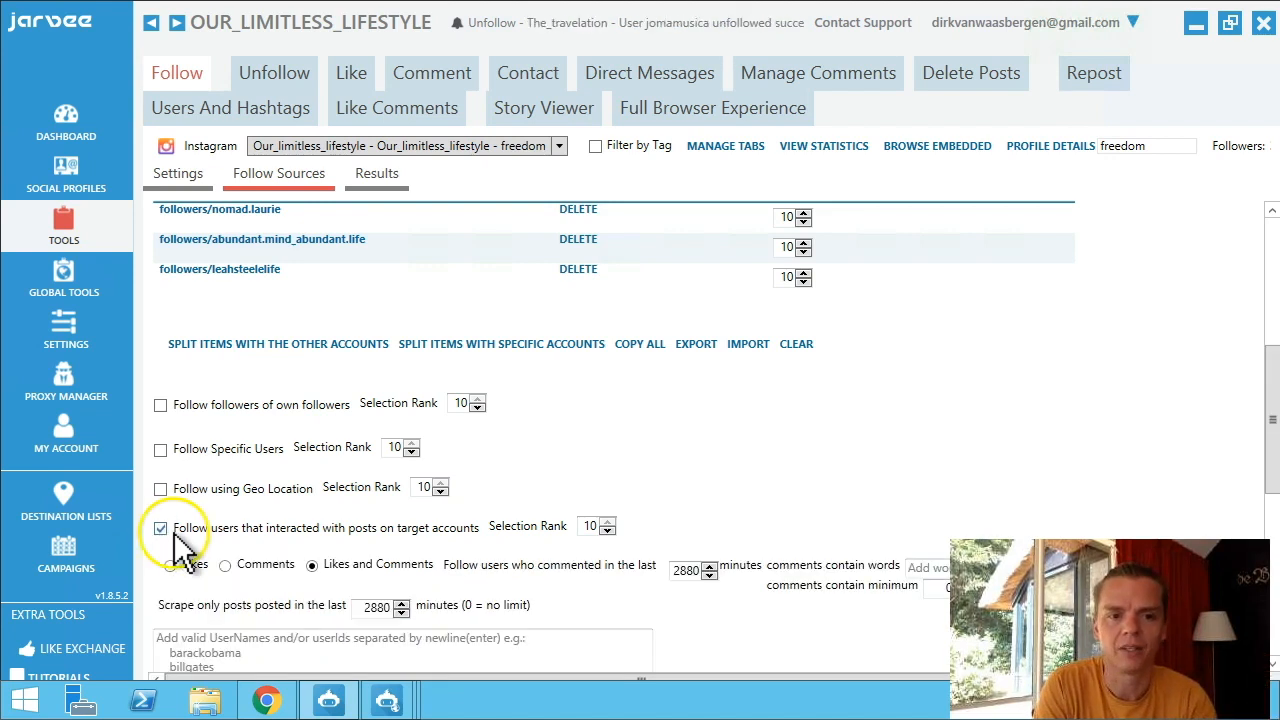
pyautogui.click(160, 530)
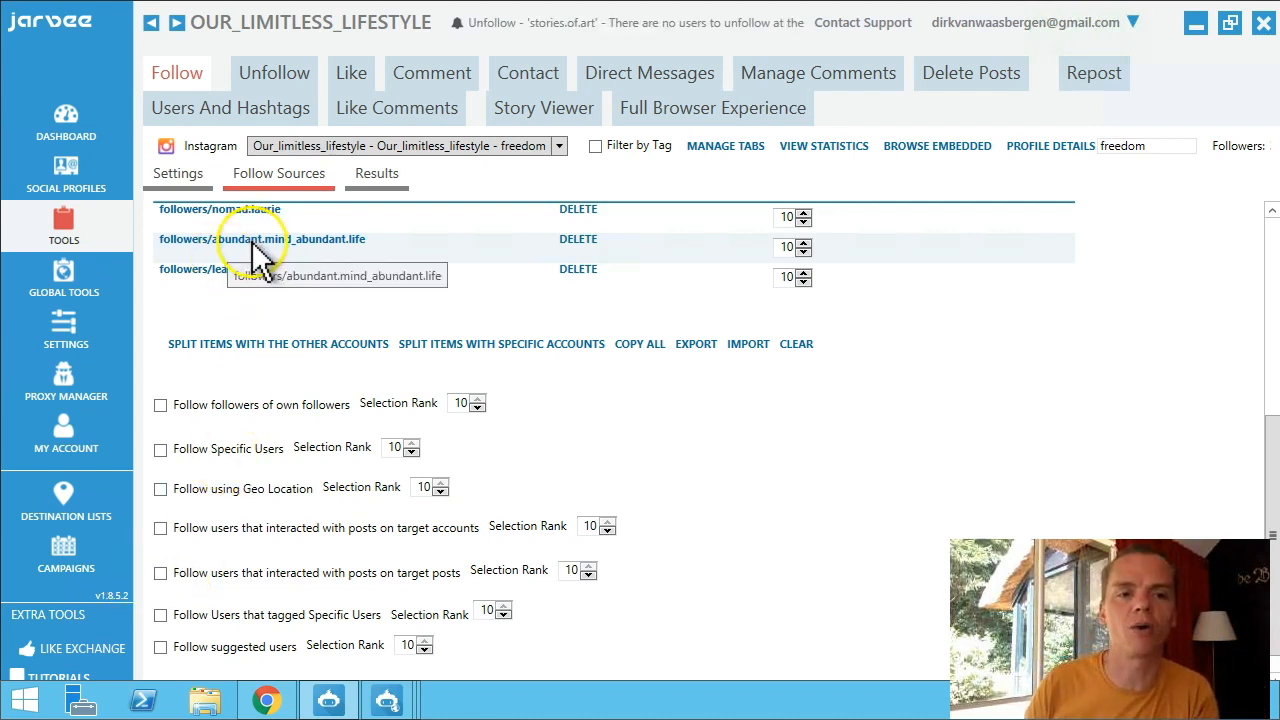
pyautogui.scroll(-1, 295, 380)
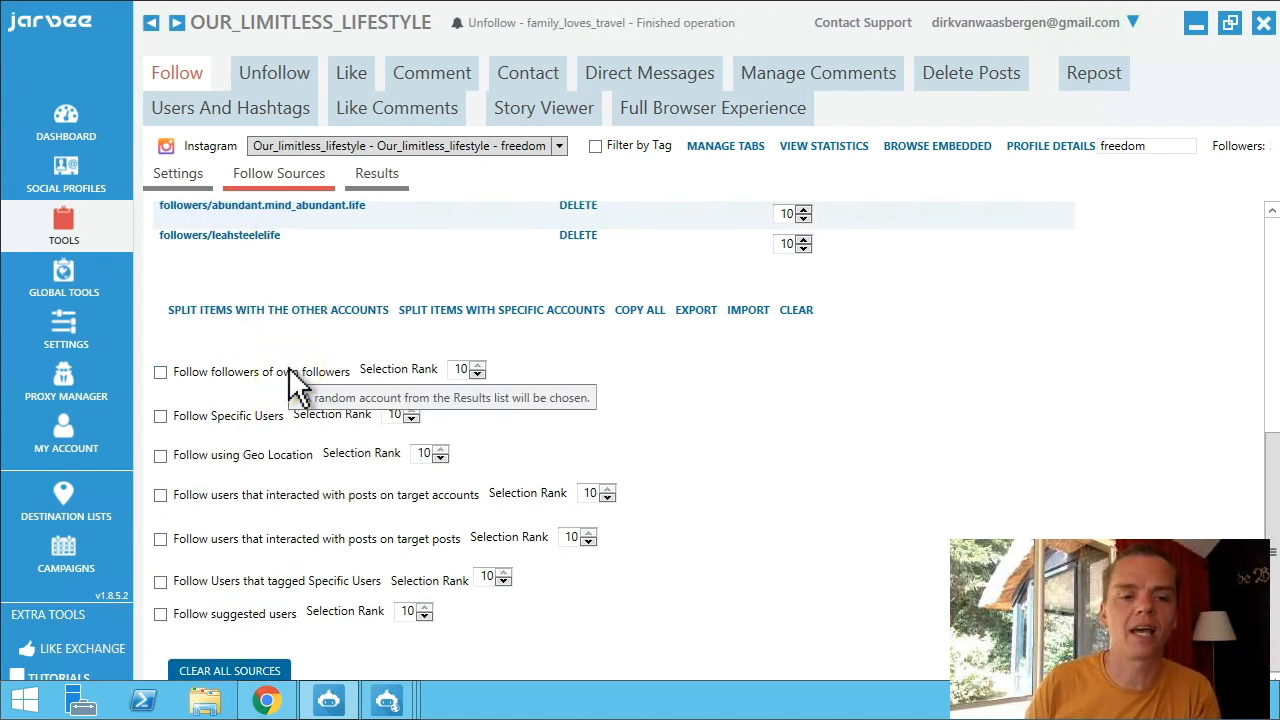
pyautogui.scroll(9, 290, 370)
pyautogui.scroll(-1, 290, 237)
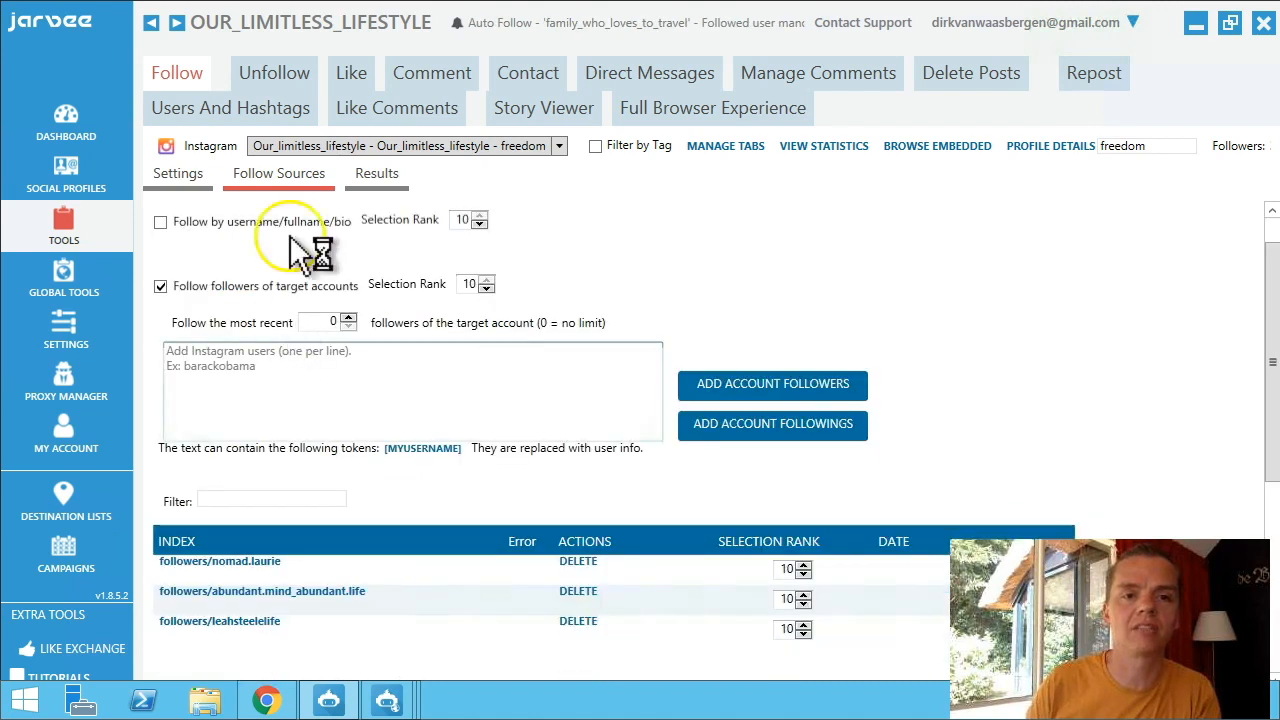
# Browse the Follow Results list of 62081 followed users.
pyautogui.click(370, 177)
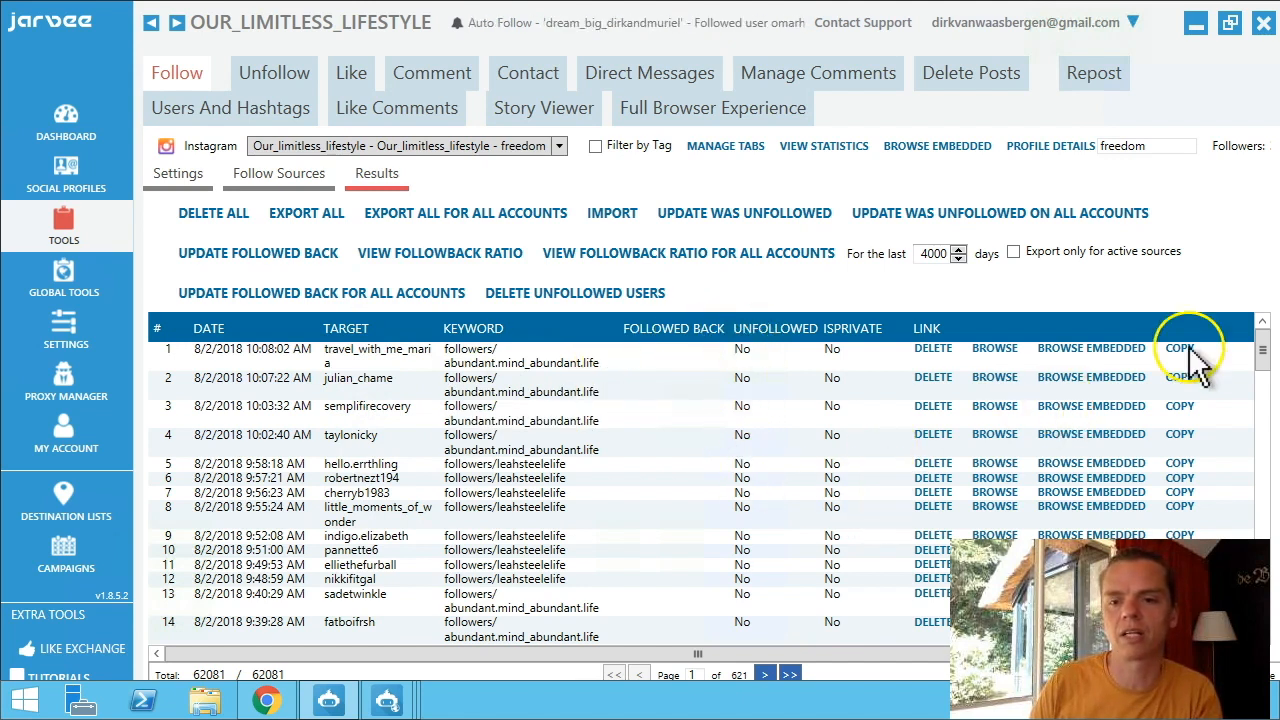
pyautogui.moveTo(1264, 357); pyautogui.dragTo(1272, 630)
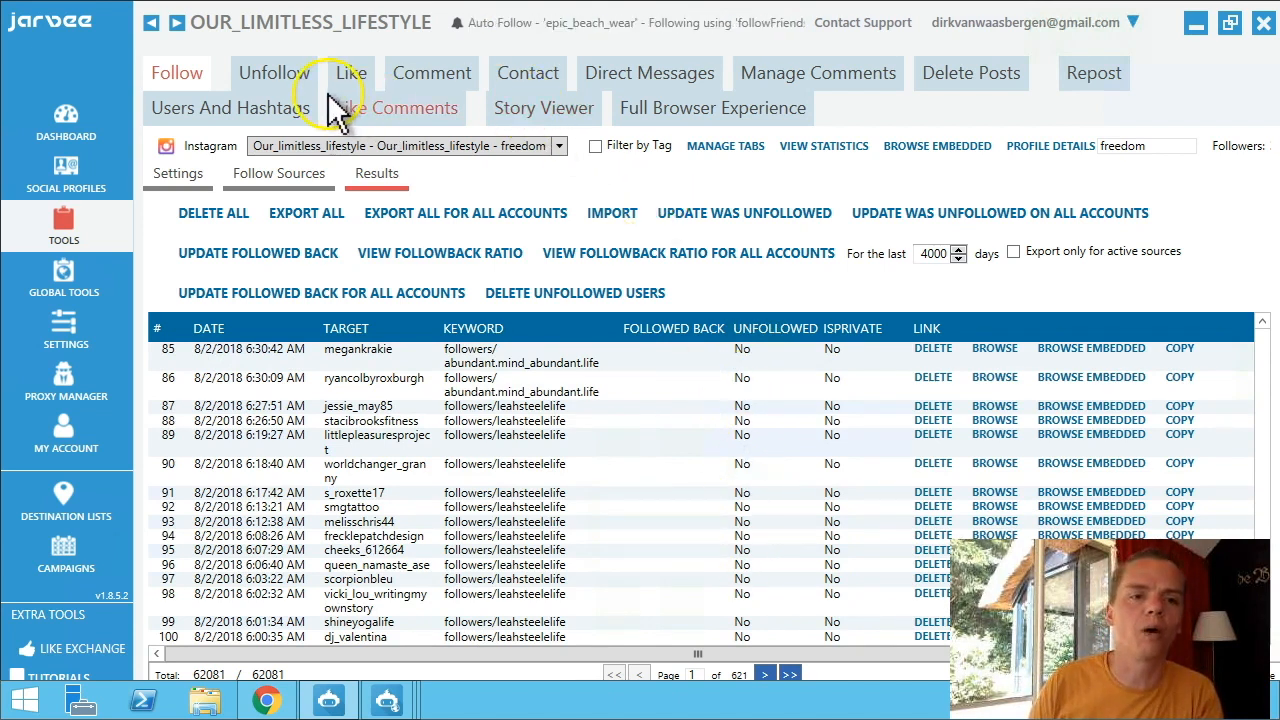
# Set the Unfollow tool's delay between unfollows to 30–54 seconds.
pyautogui.click(275, 80)
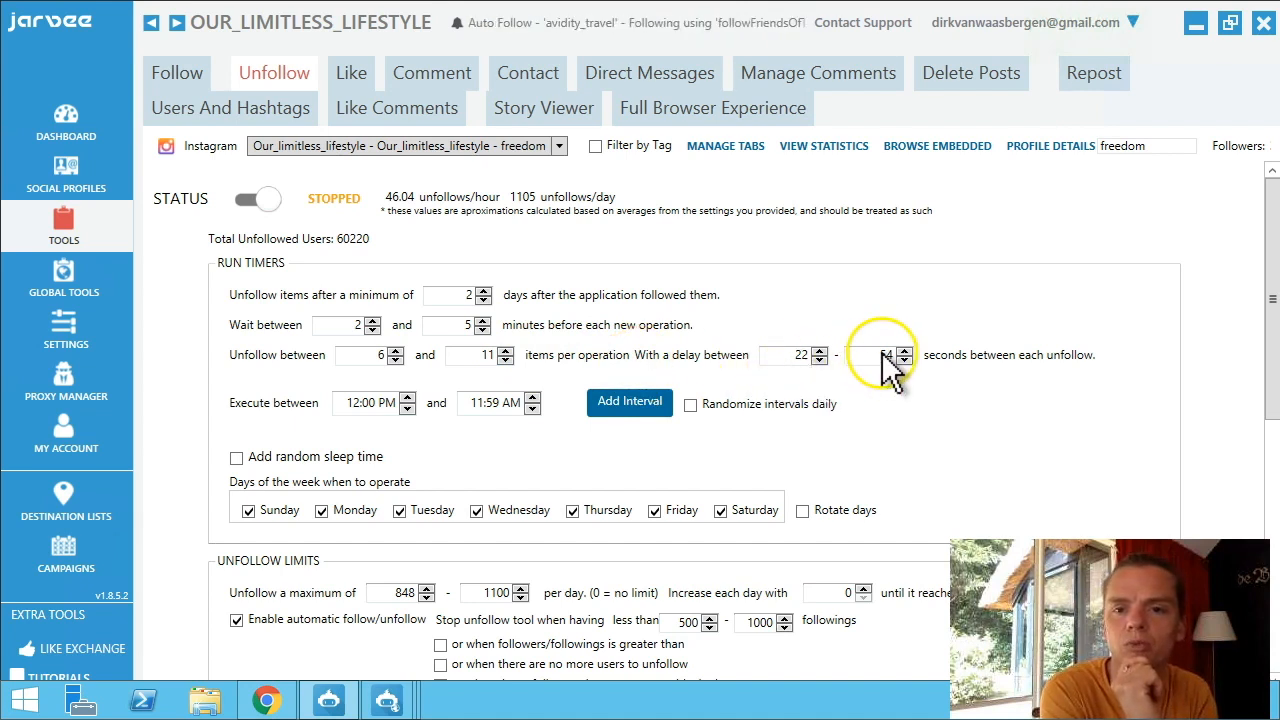
pyautogui.click(790, 355)
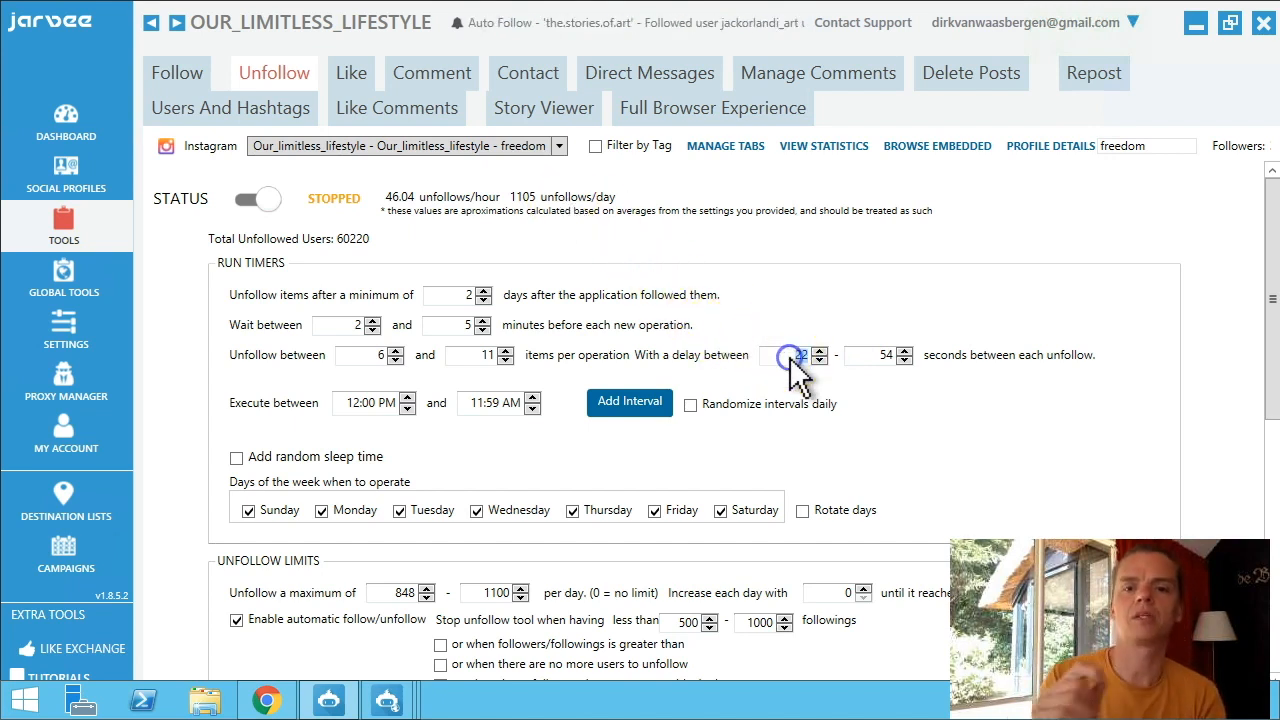
pyautogui.write('30')
pyautogui.click(871, 356)
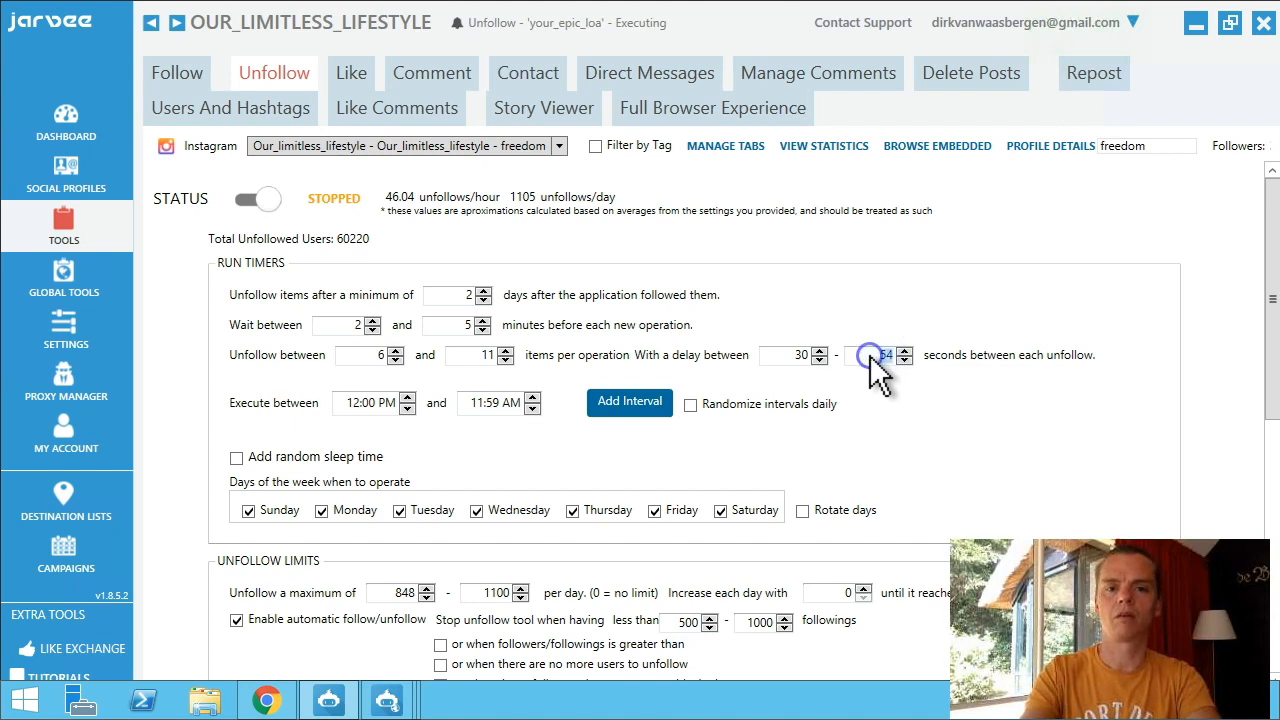
pyautogui.write('60')
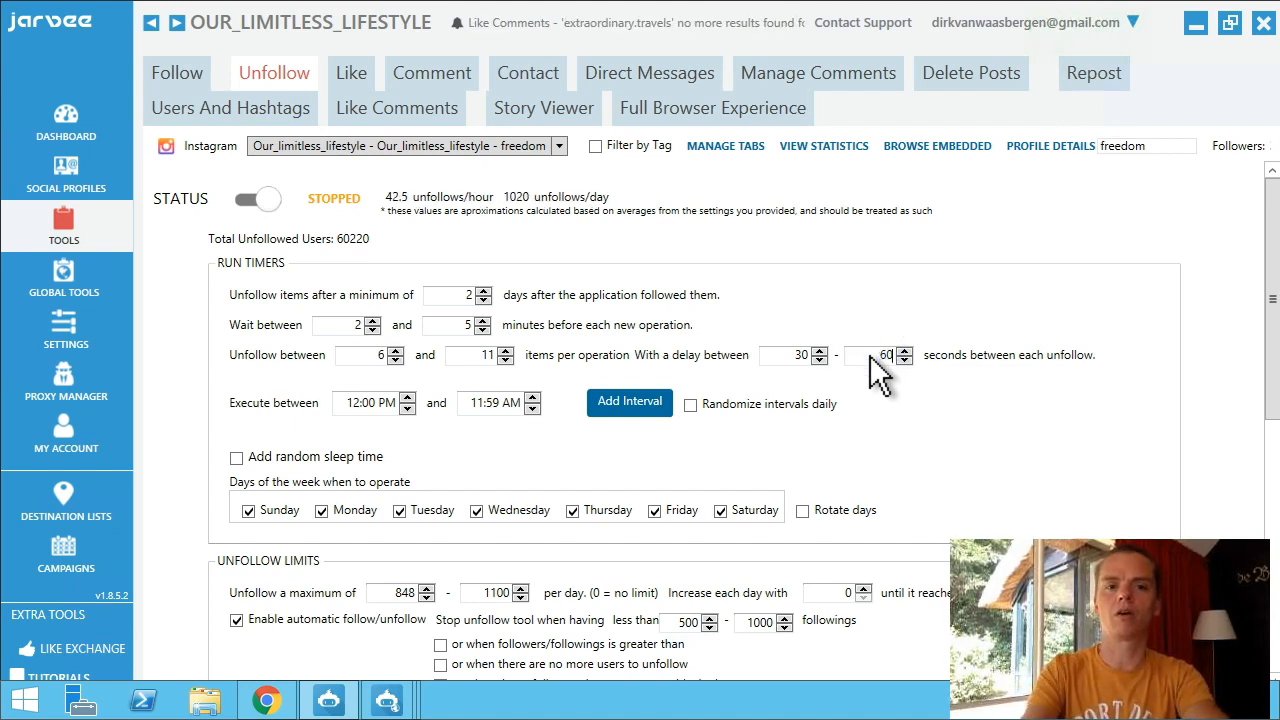
pyautogui.click(514, 216)
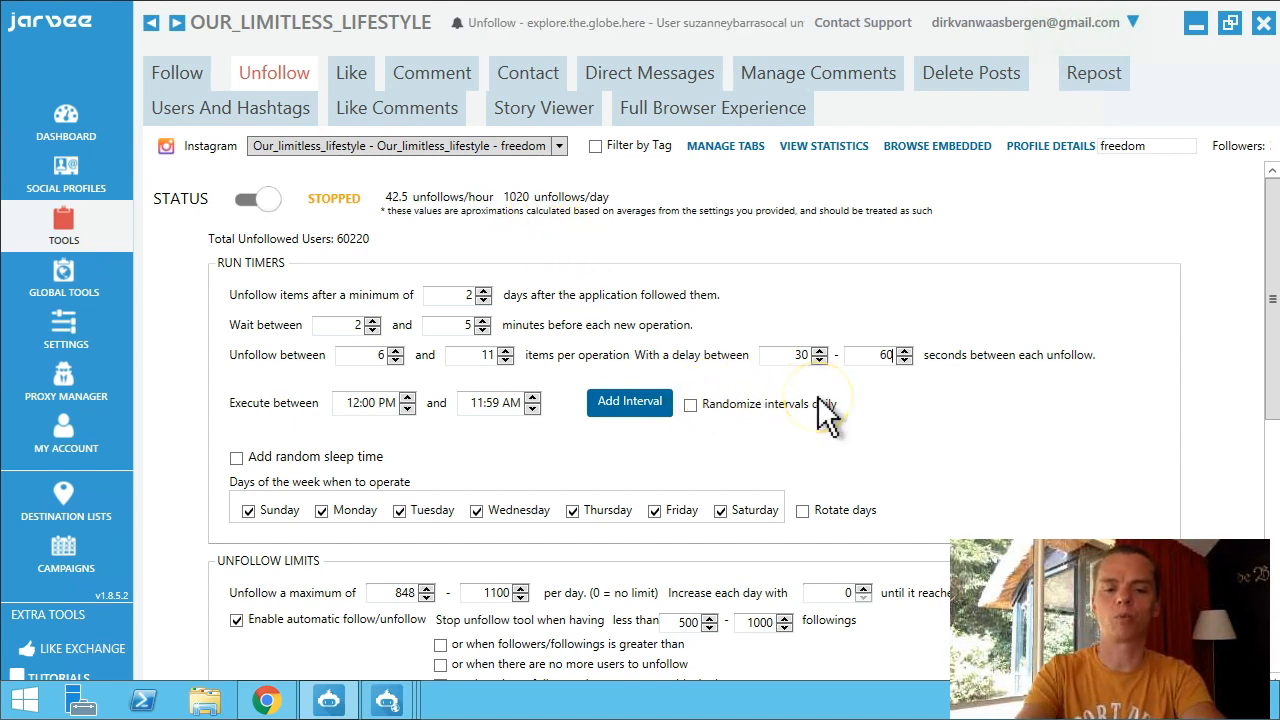
pyautogui.press('BackSpace')
pyautogui.press('BackSpace')
pyautogui.press('BackSpace')
pyautogui.write('54')
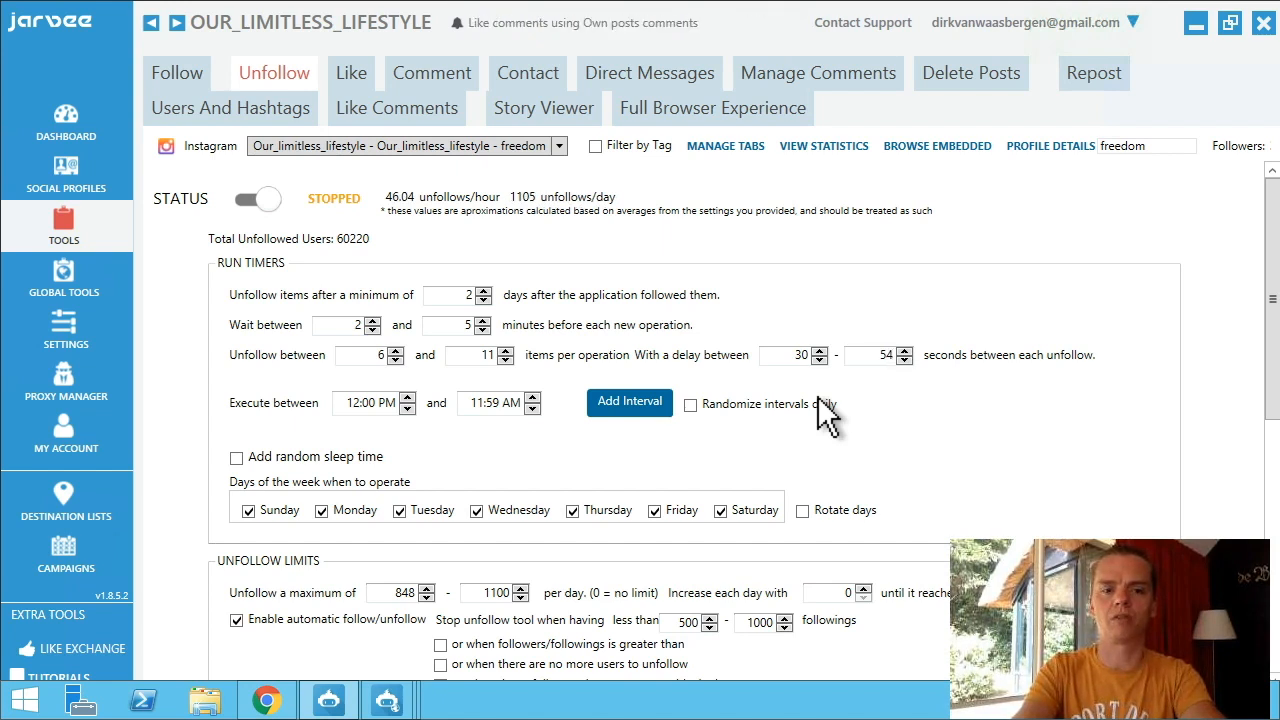
pyautogui.click(848, 378)
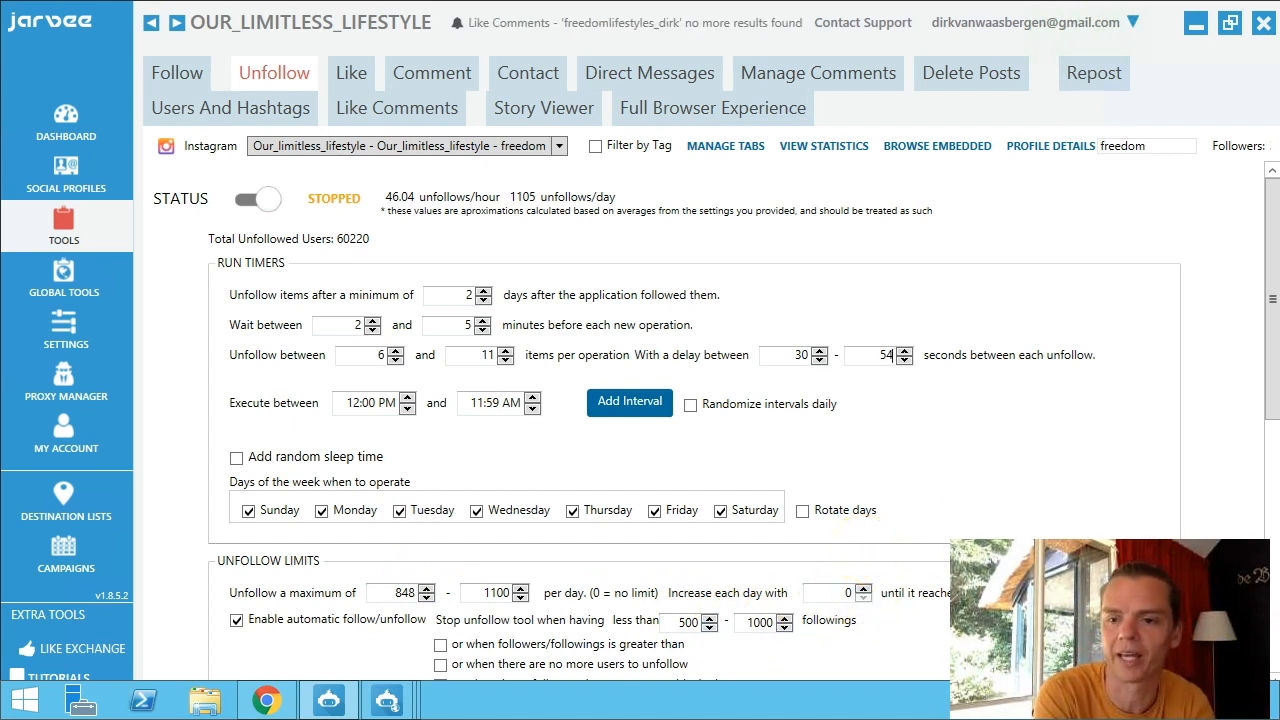
pyautogui.moveTo(1277, 700)
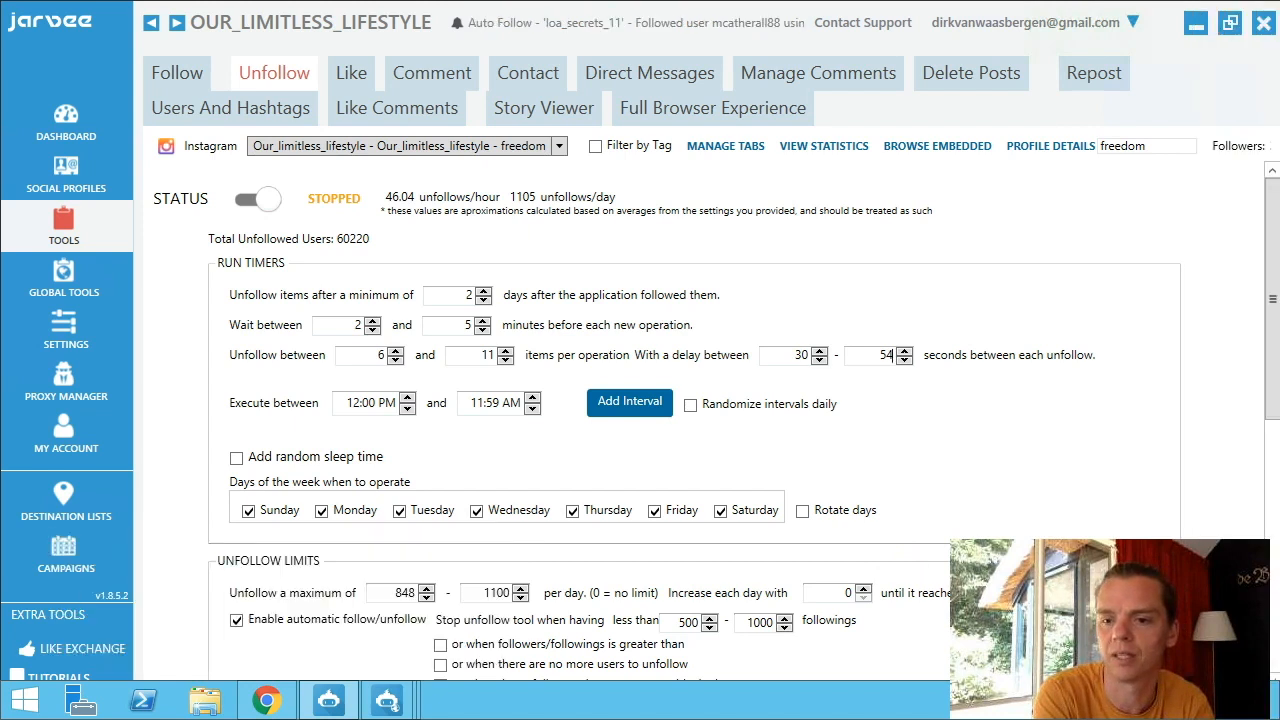
pyautogui.scroll(-5, 700, 420)
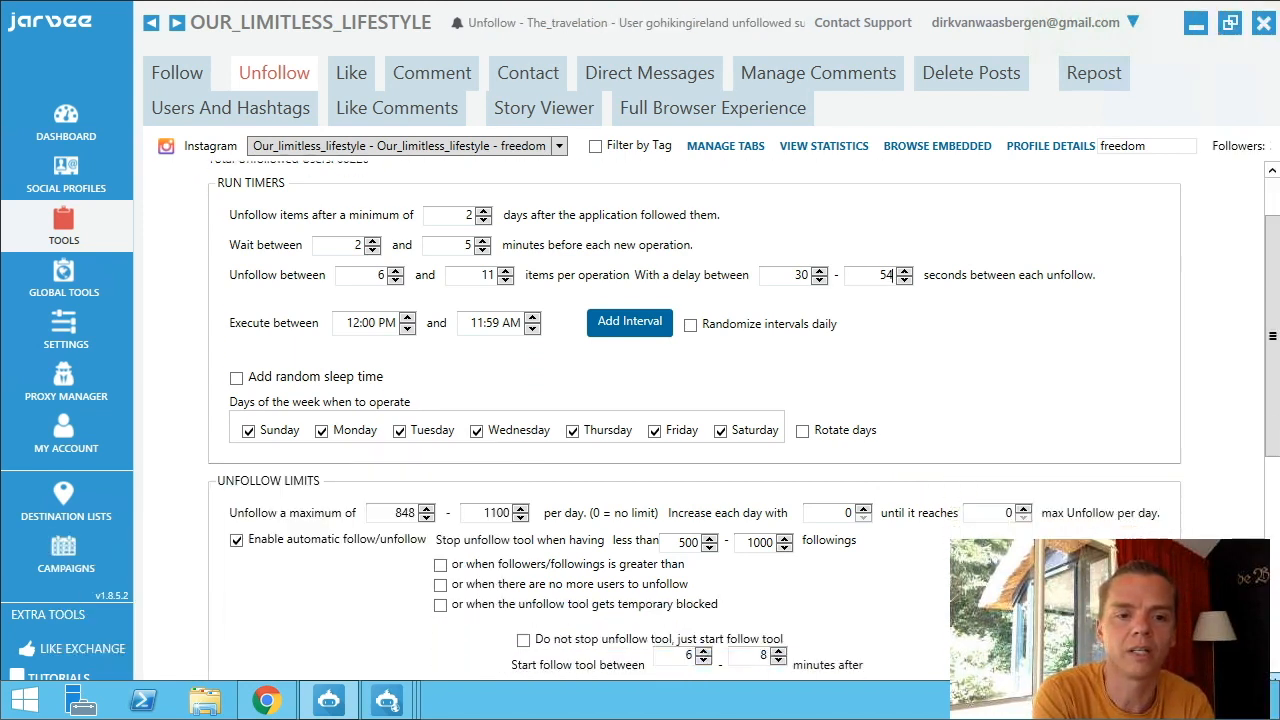
pyautogui.scroll(-3, 700, 420)
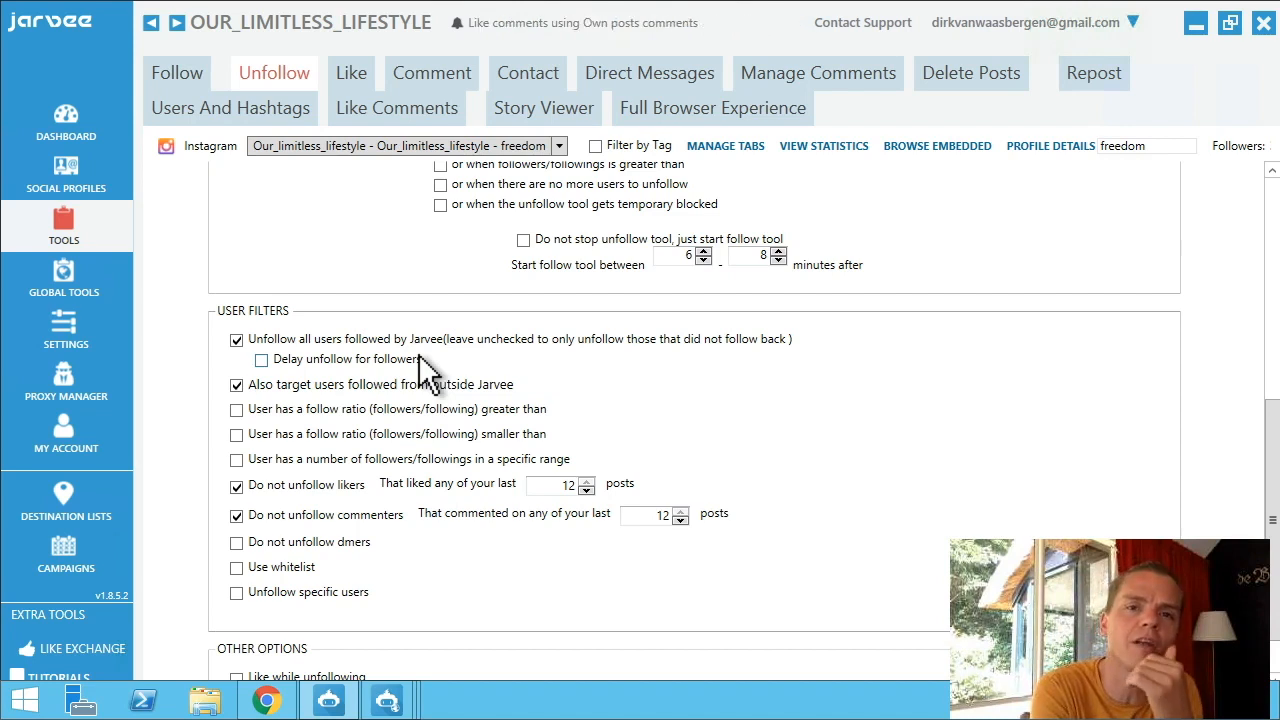
pyautogui.click(237, 386)
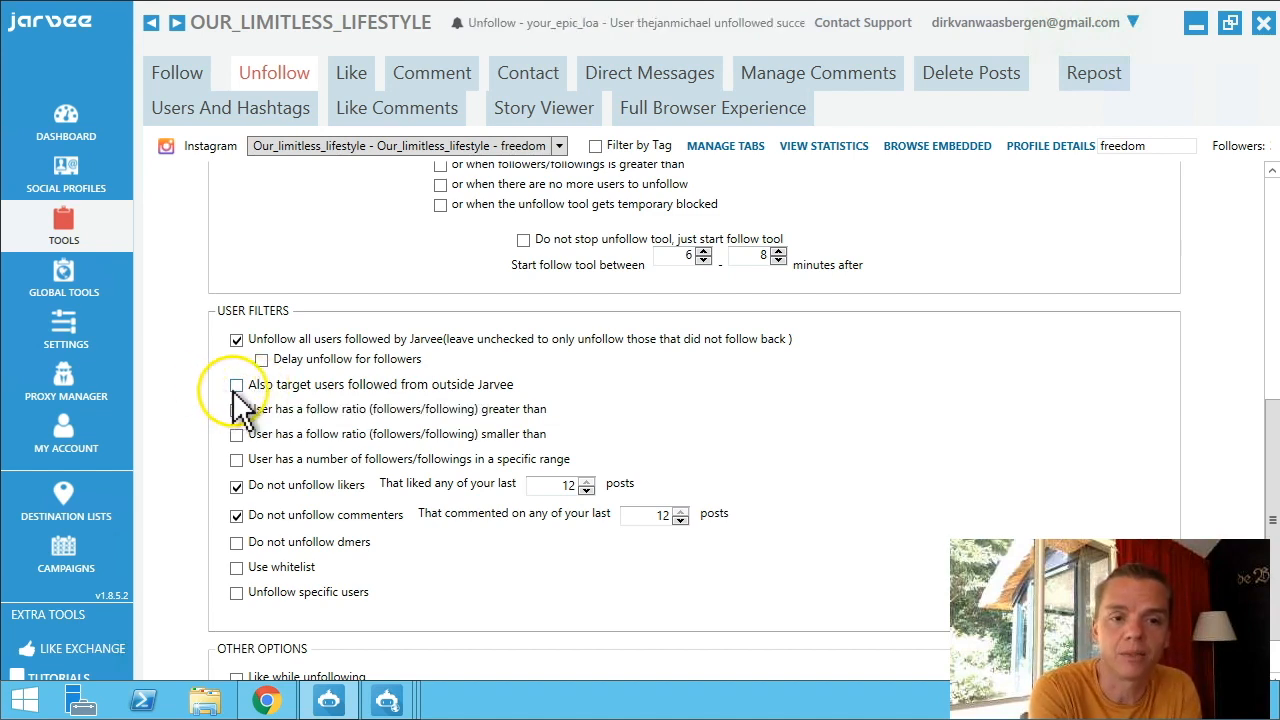
pyautogui.click(238, 387)
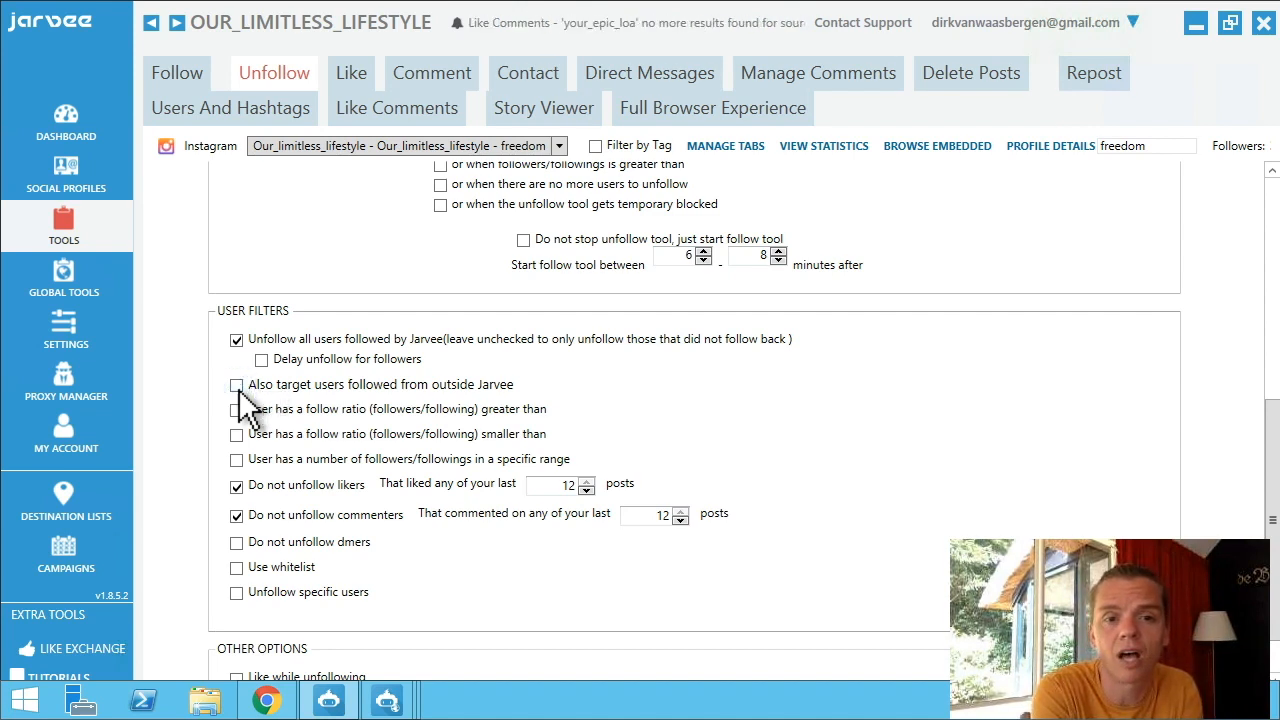
pyautogui.click(278, 394)
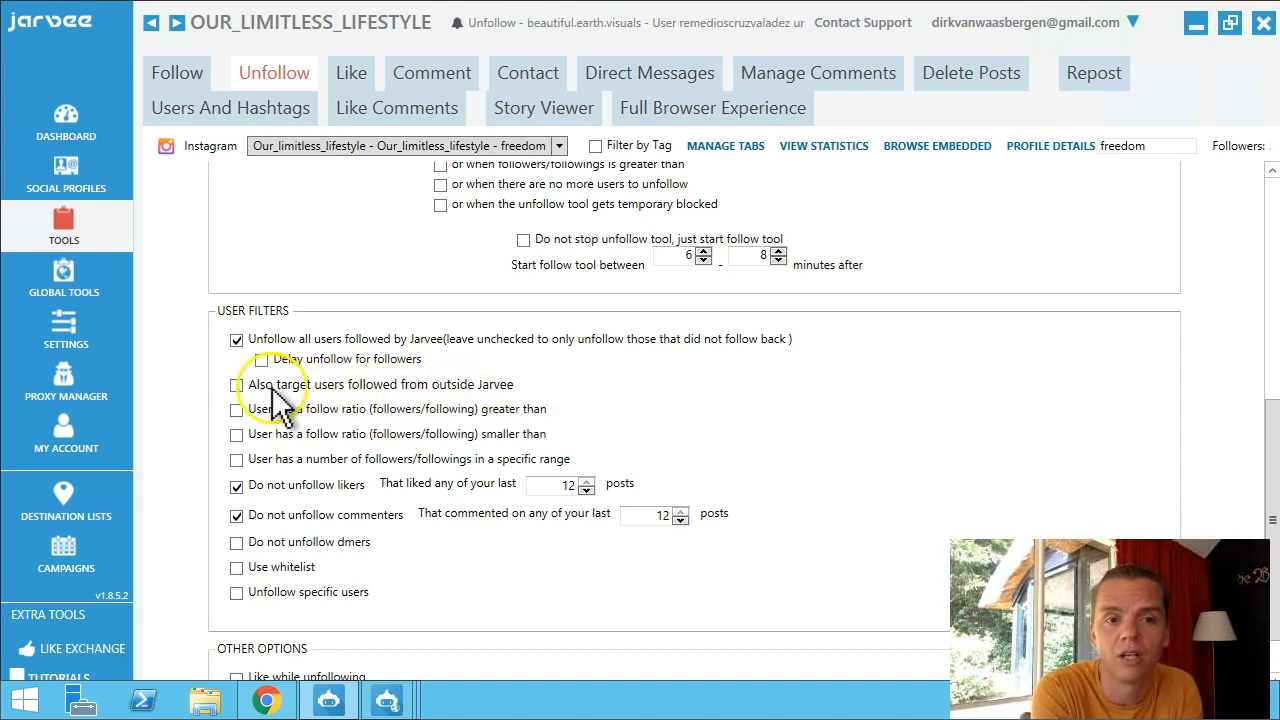
pyautogui.click(236, 386)
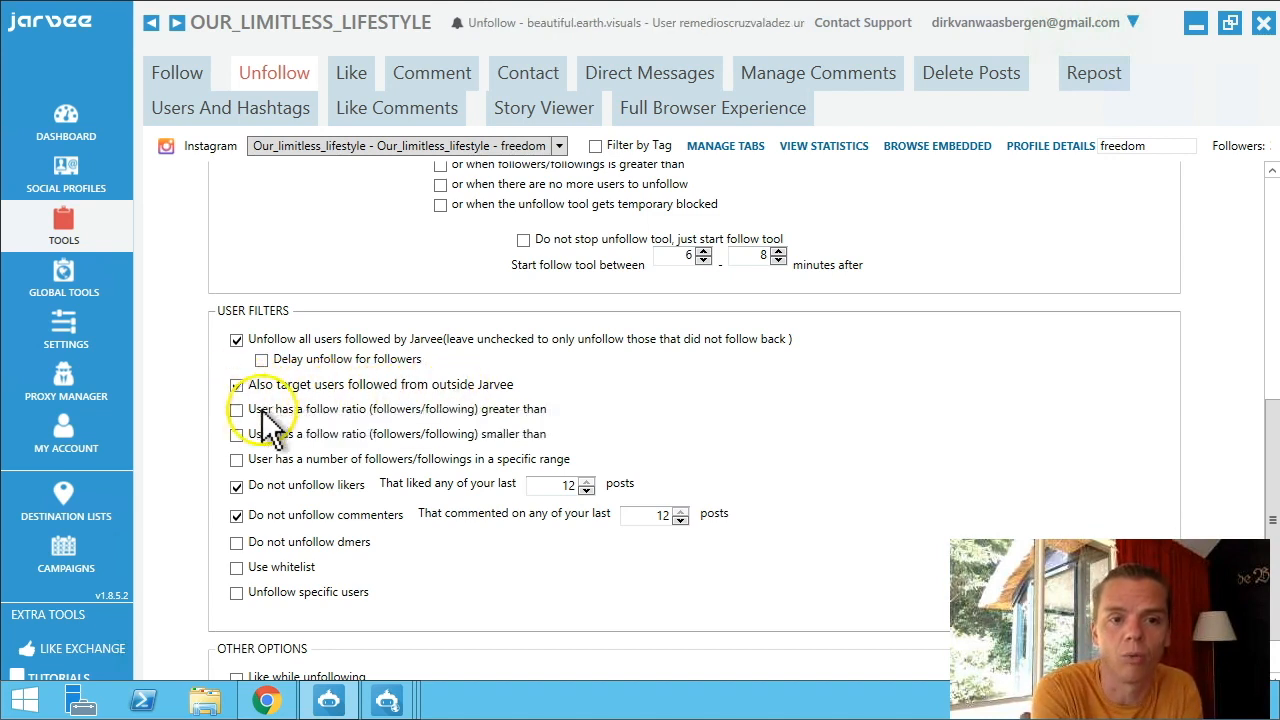
pyautogui.click(238, 487)
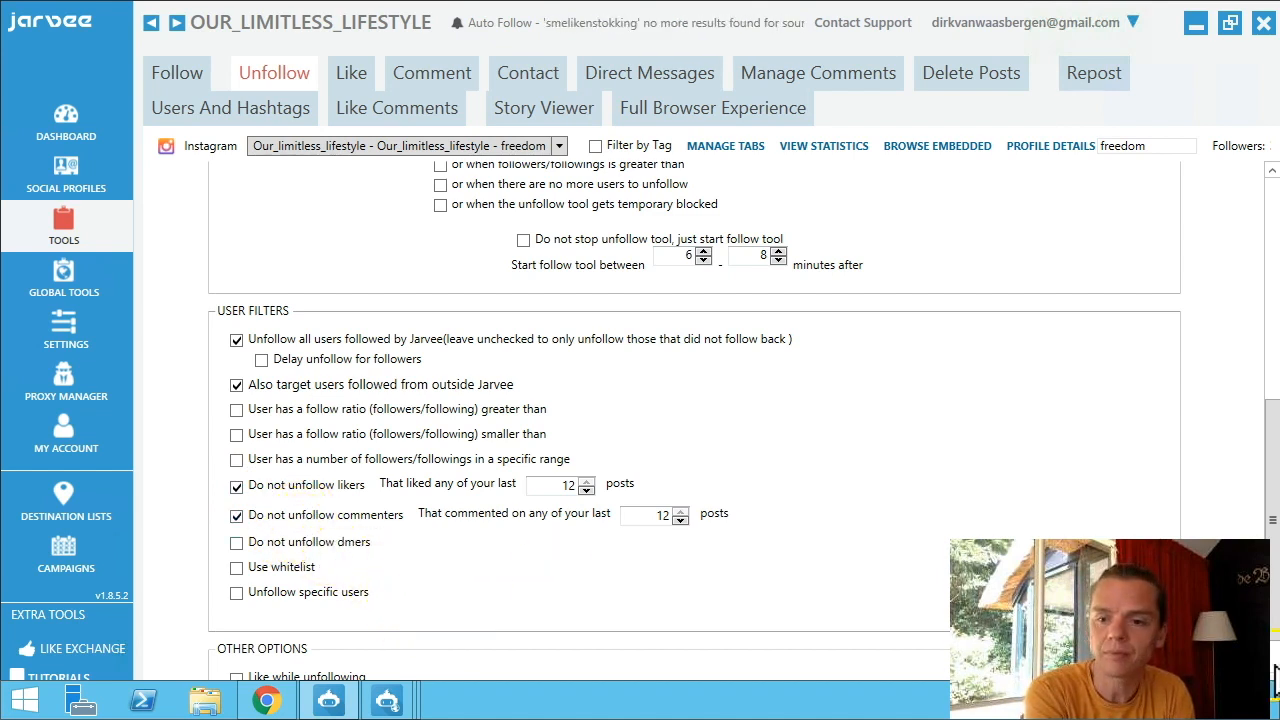
pyautogui.scroll(-1, 1274, 660)
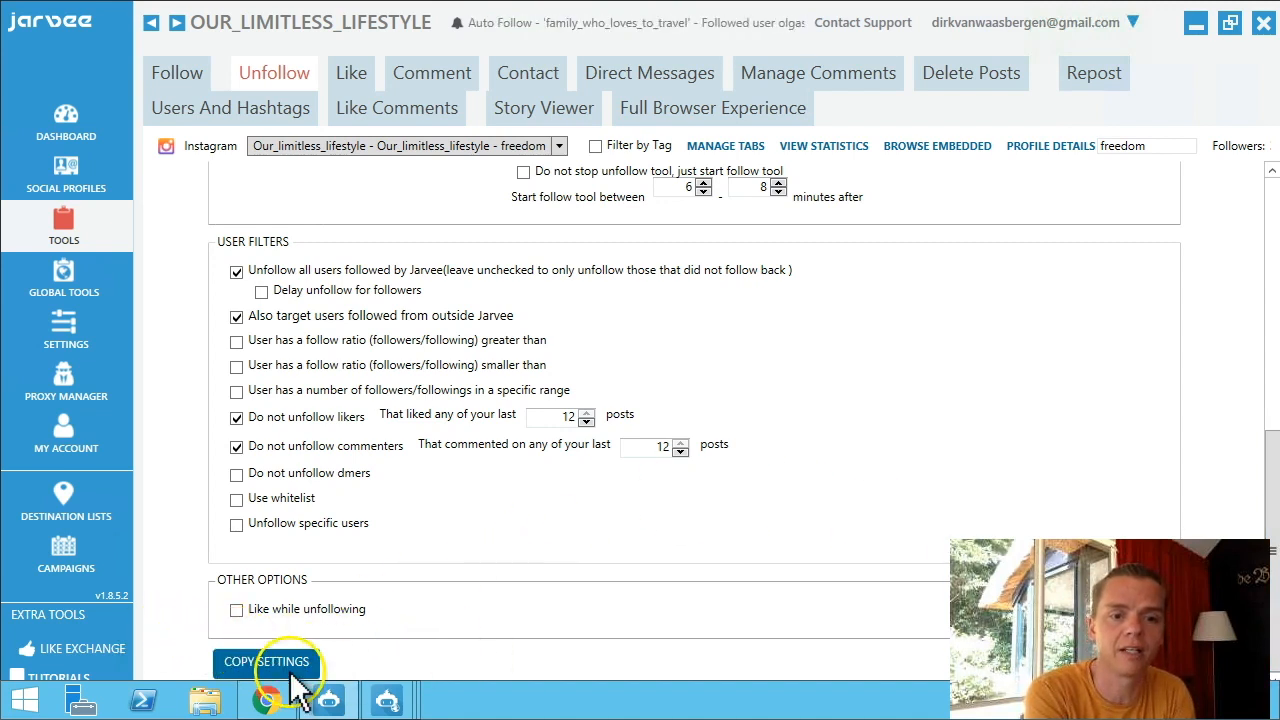
pyautogui.click(1265, 240)
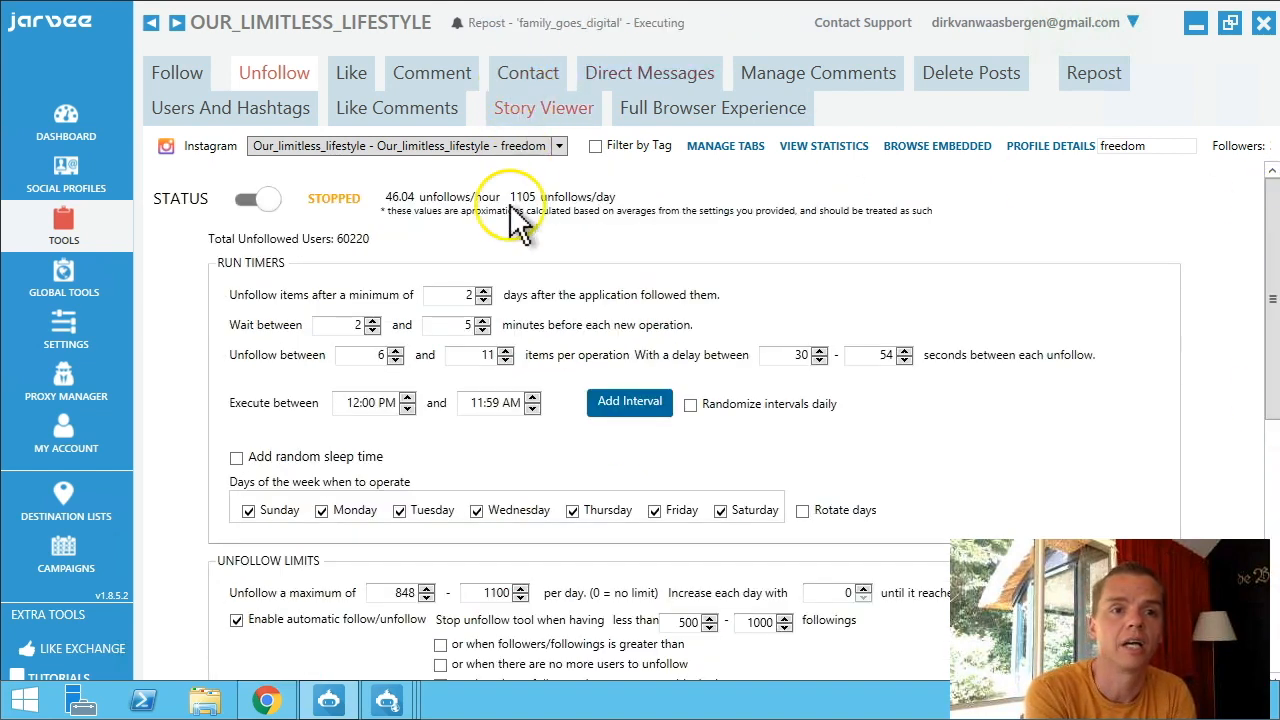
# On the Like tab, set the wait between operations to 2–5 minutes and apply it.
pyautogui.click(350, 76)
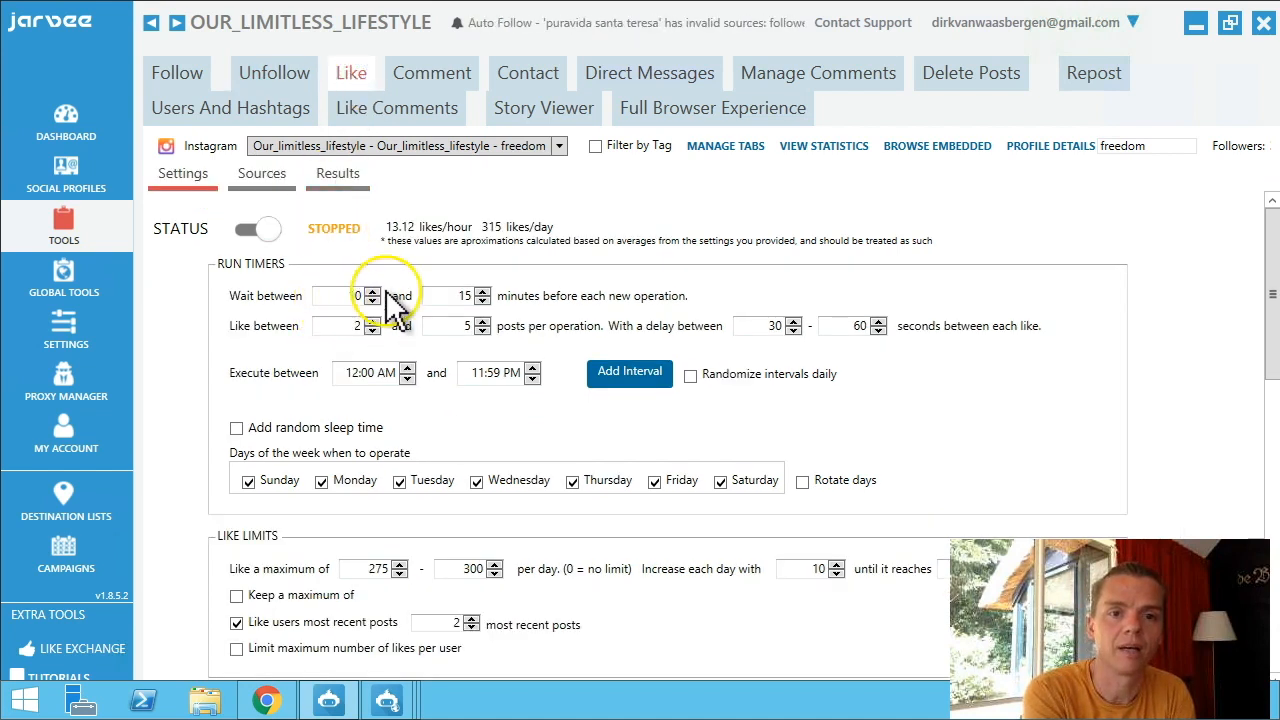
pyautogui.click(340, 298)
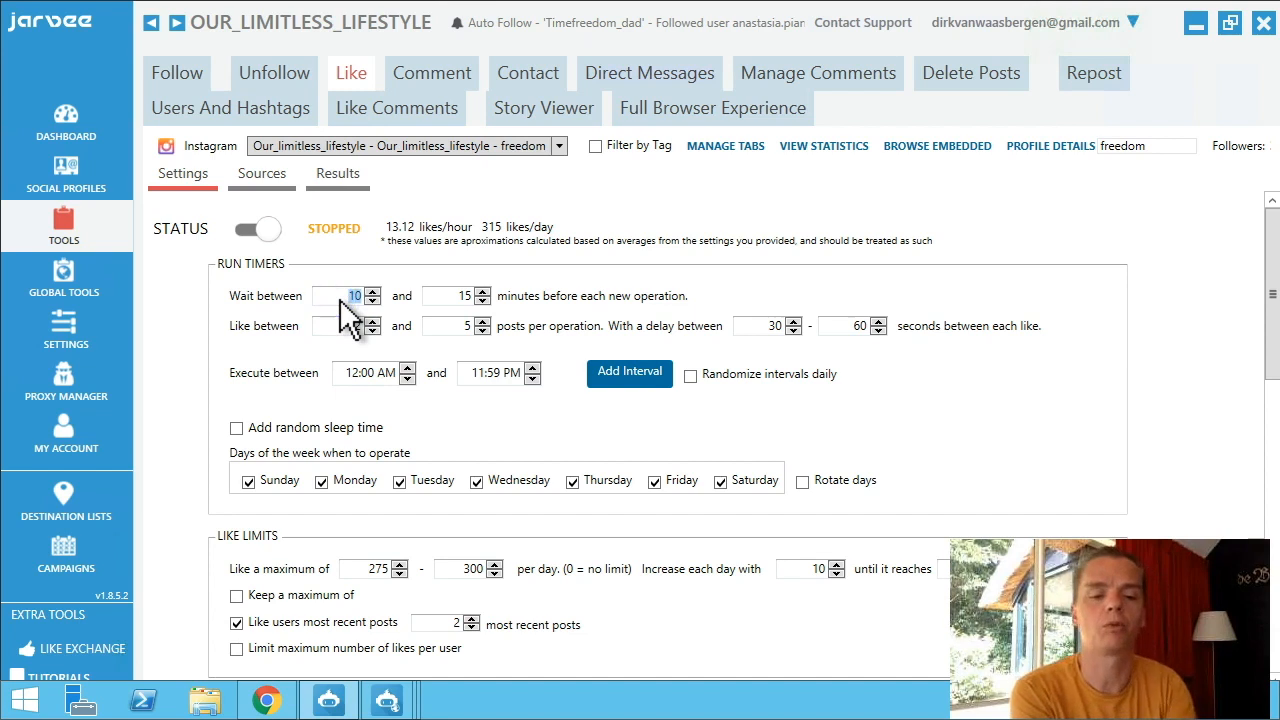
pyautogui.write('2')
pyautogui.click(455, 298)
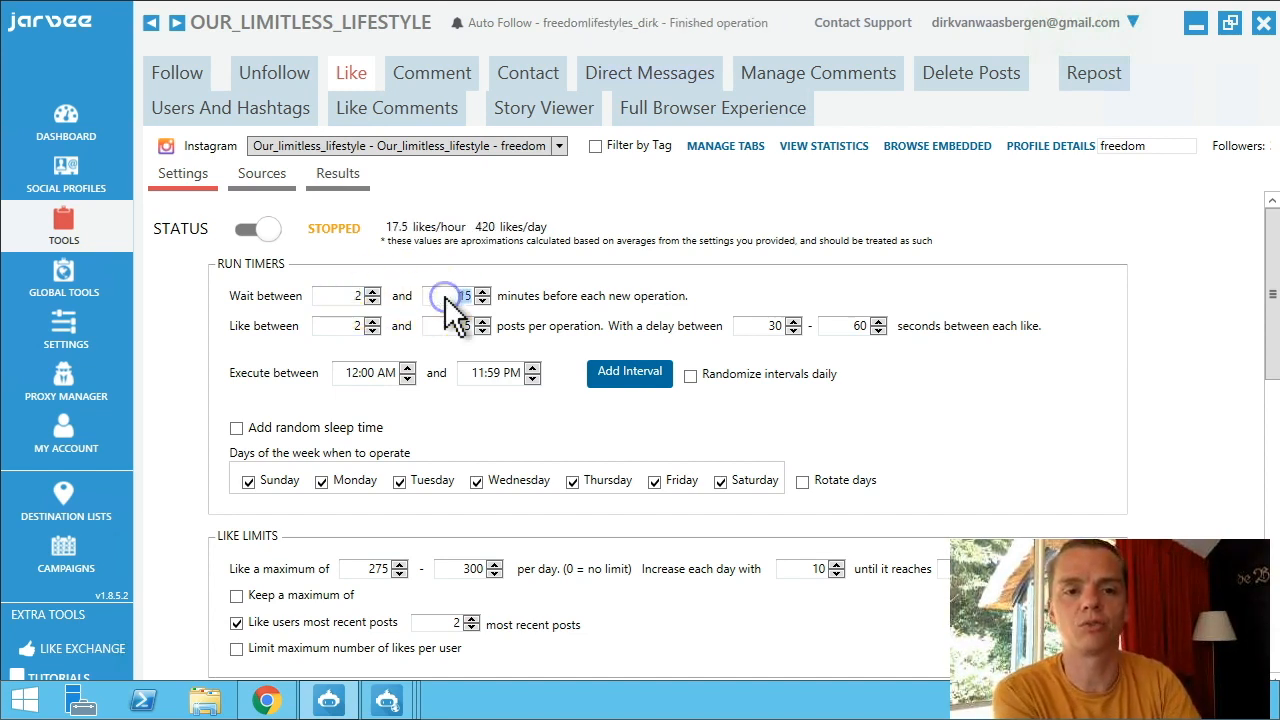
pyautogui.write('5')
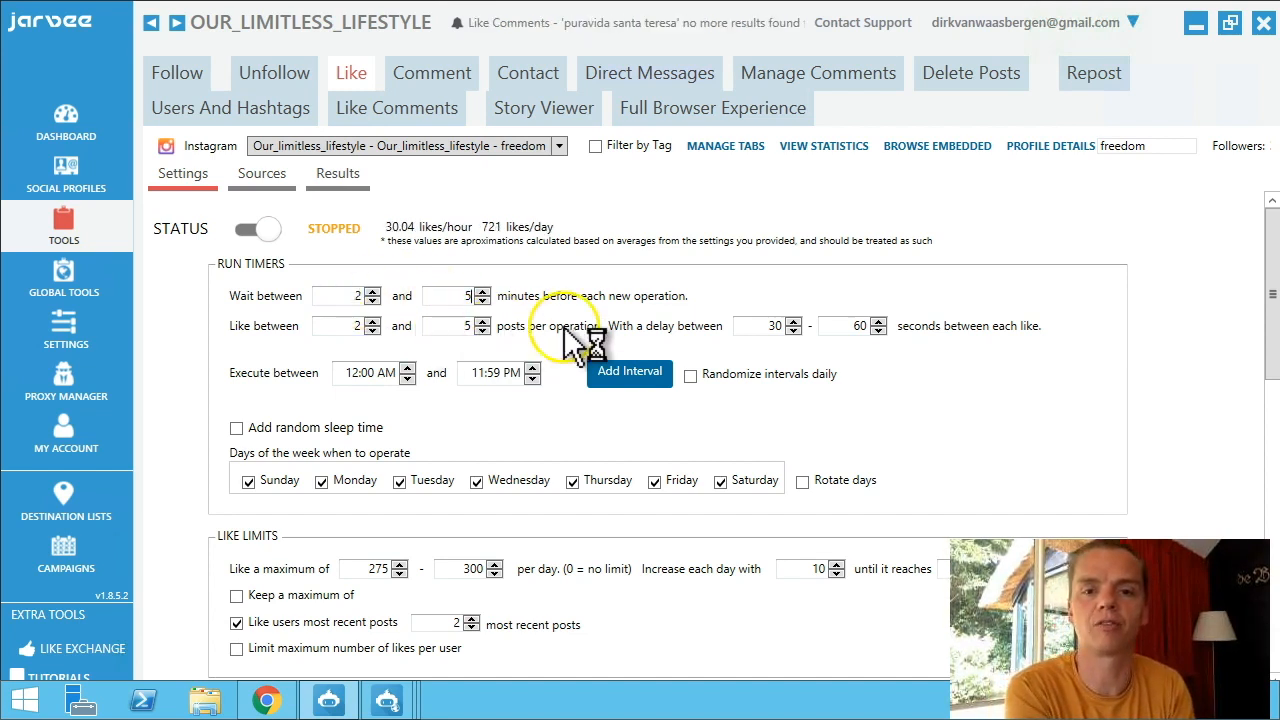
pyautogui.click(912, 368)
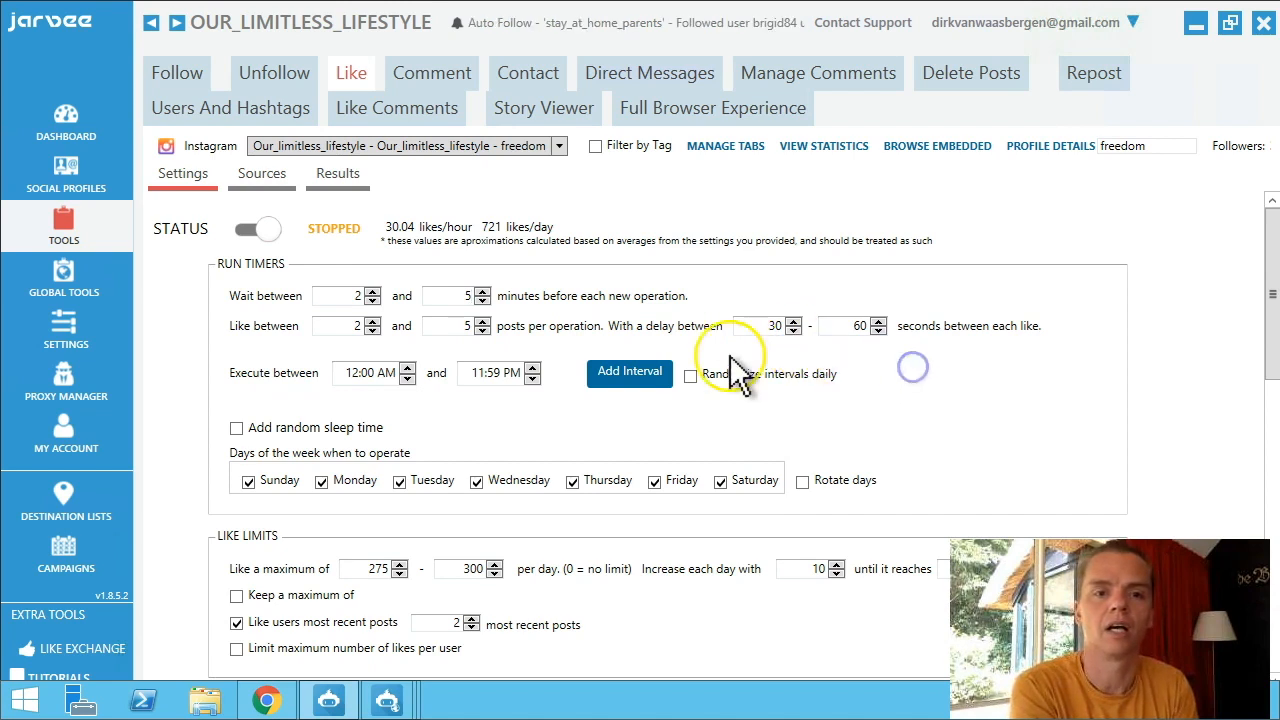
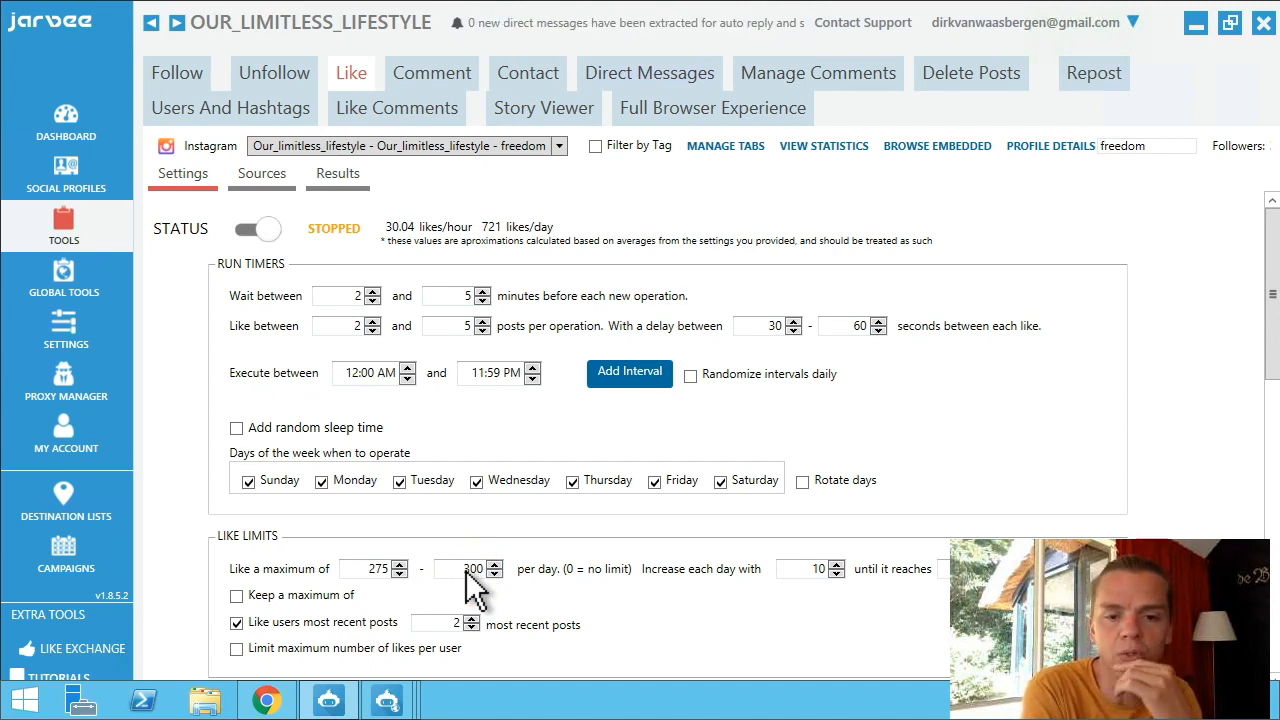
# Try the Like tool's female and male gender filters, then return to all genders.
pyautogui.click(1273, 310)
pyautogui.moveTo(1274, 313); pyautogui.dragTo(1274, 388)
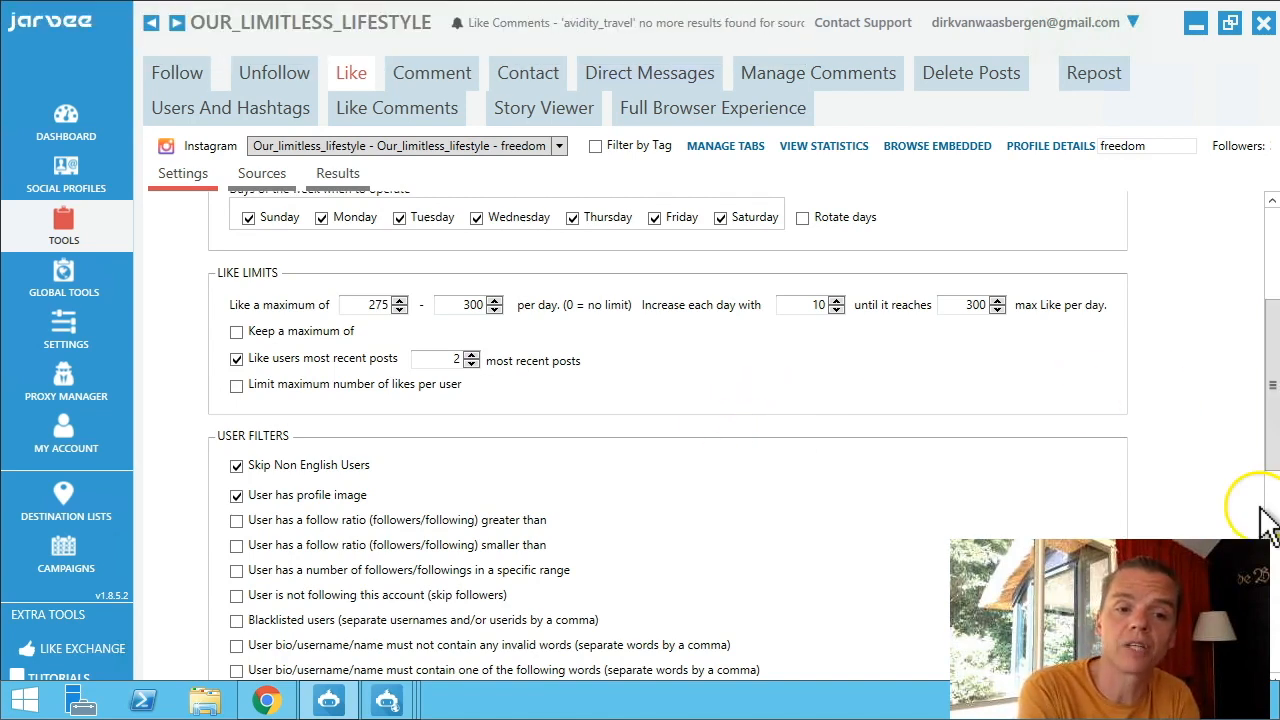
pyautogui.moveTo(1268, 410); pyautogui.dragTo(1273, 463)
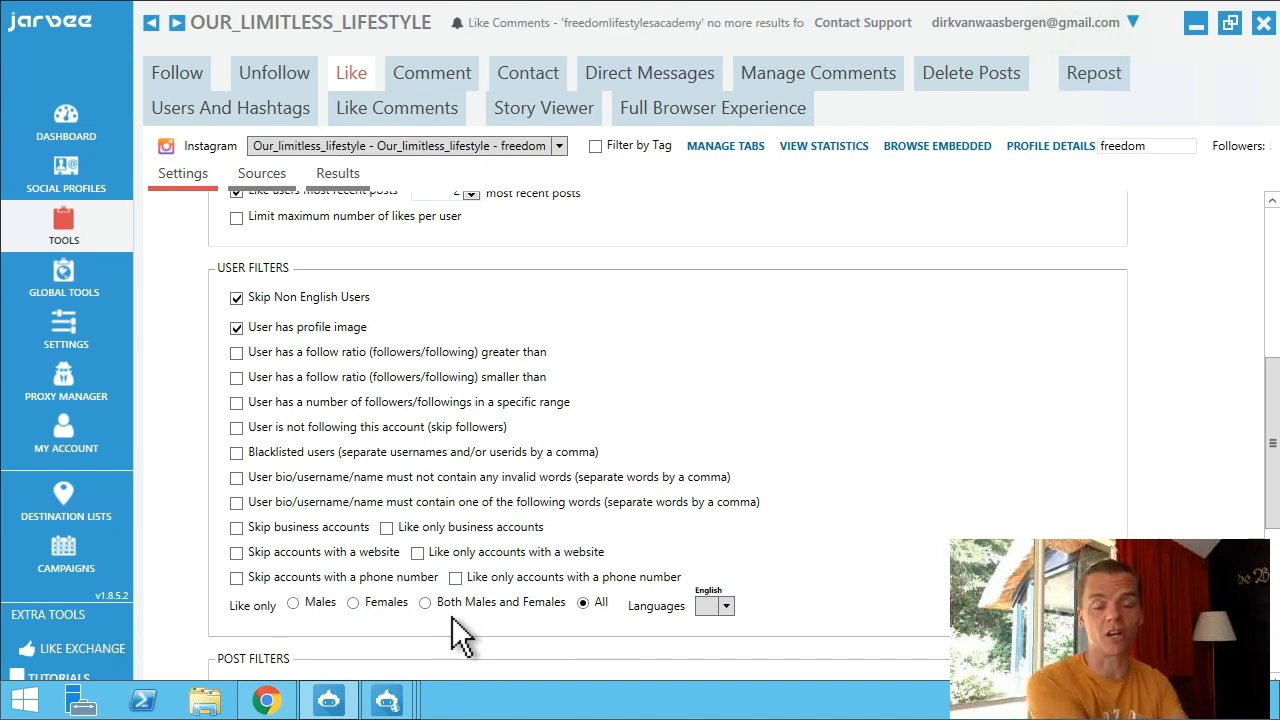
pyautogui.click(355, 603)
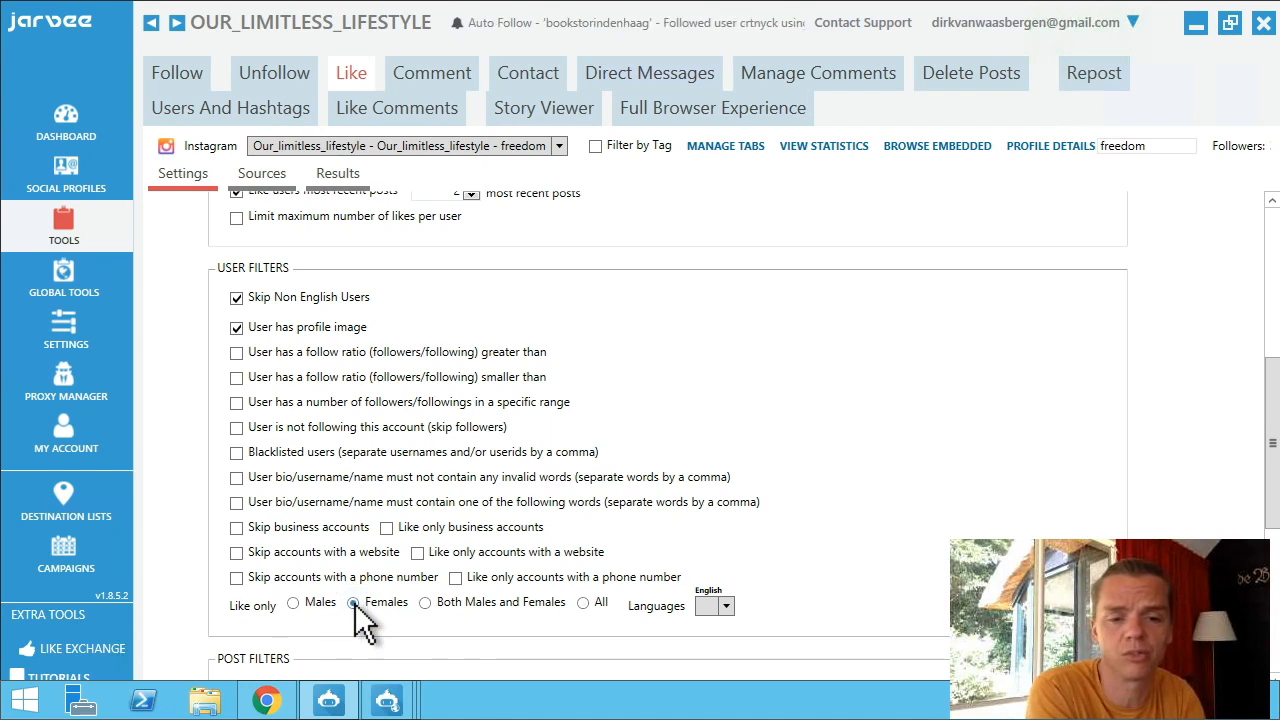
pyautogui.click(293, 603)
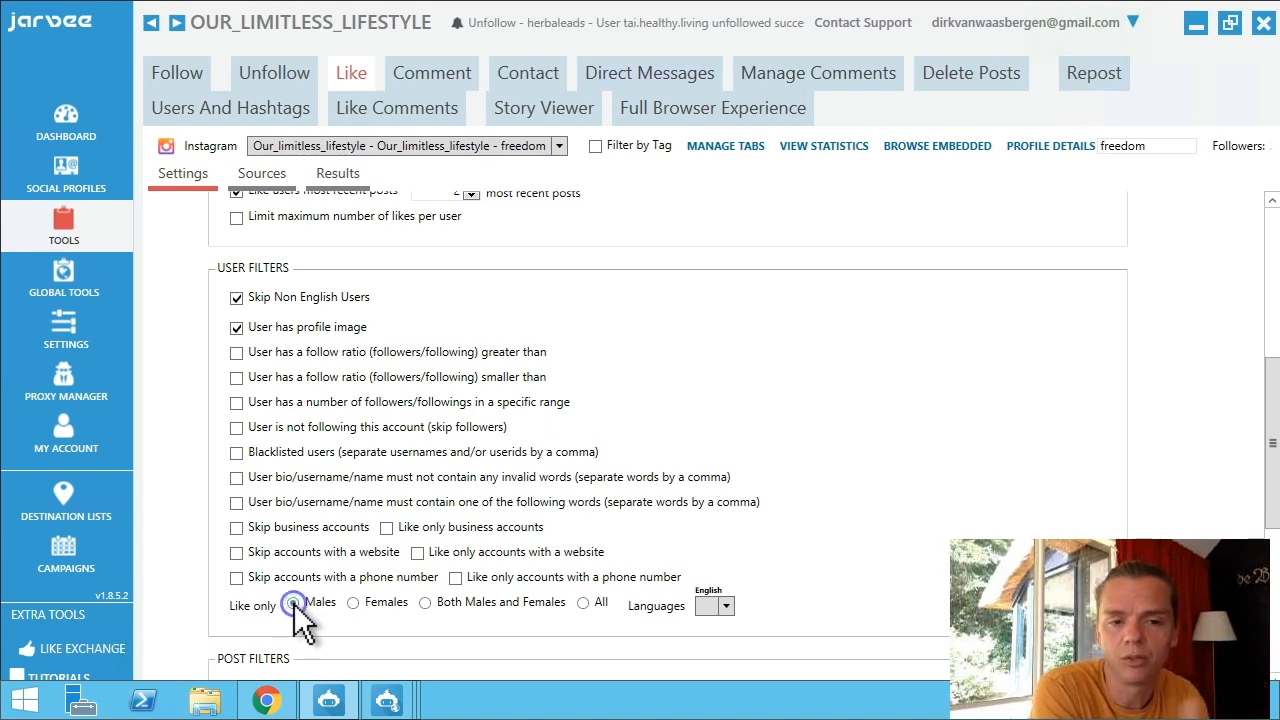
pyautogui.click(585, 603)
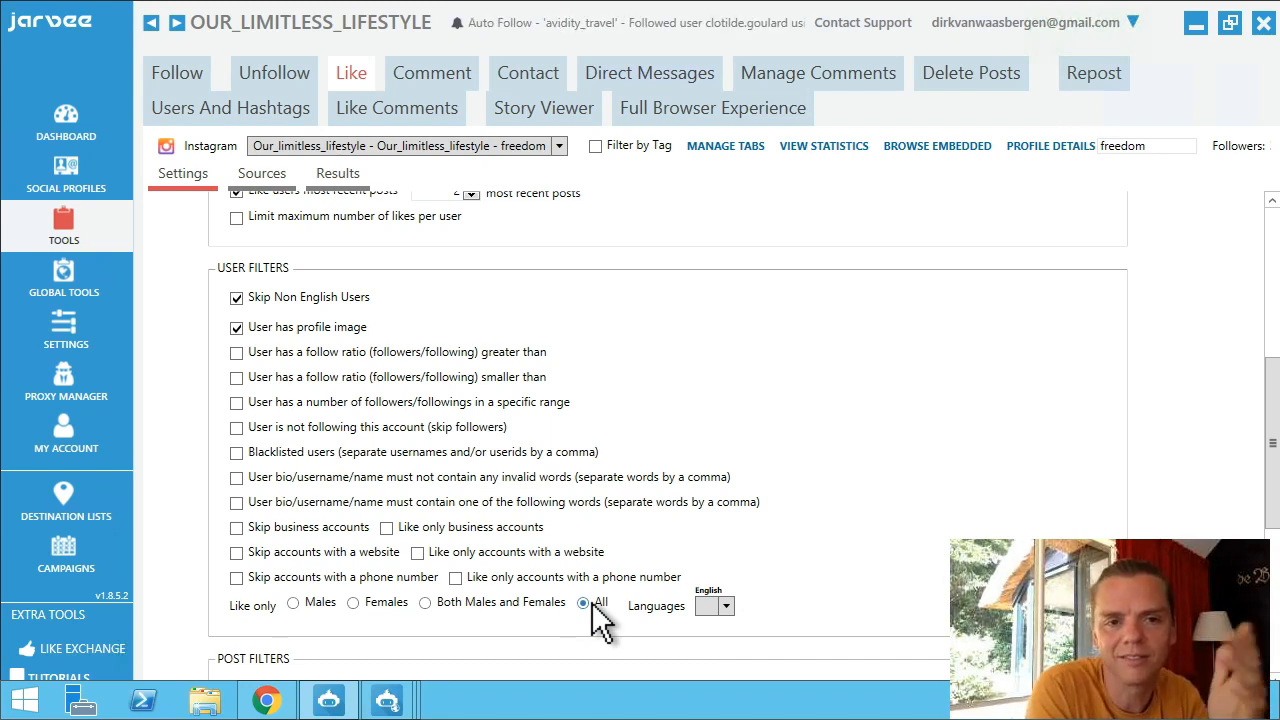
# Keep the Like tool's language filter set to English.
pyautogui.click(586, 604)
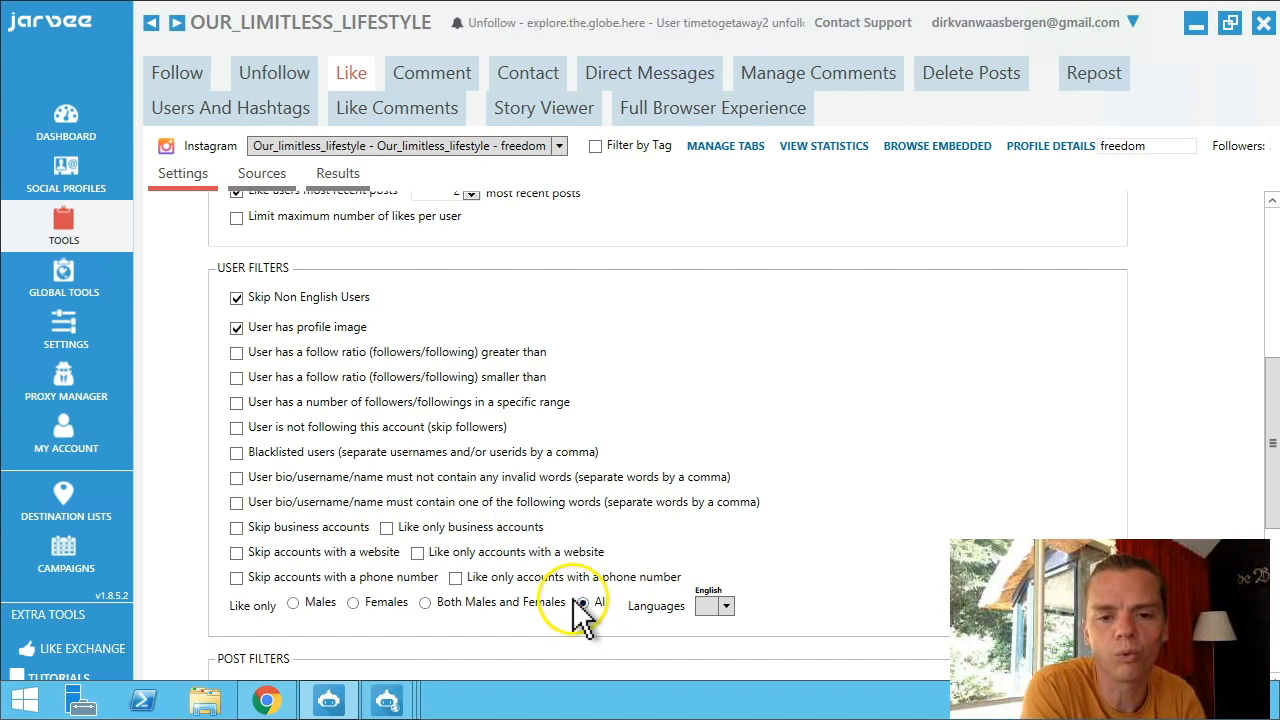
pyautogui.click(730, 607)
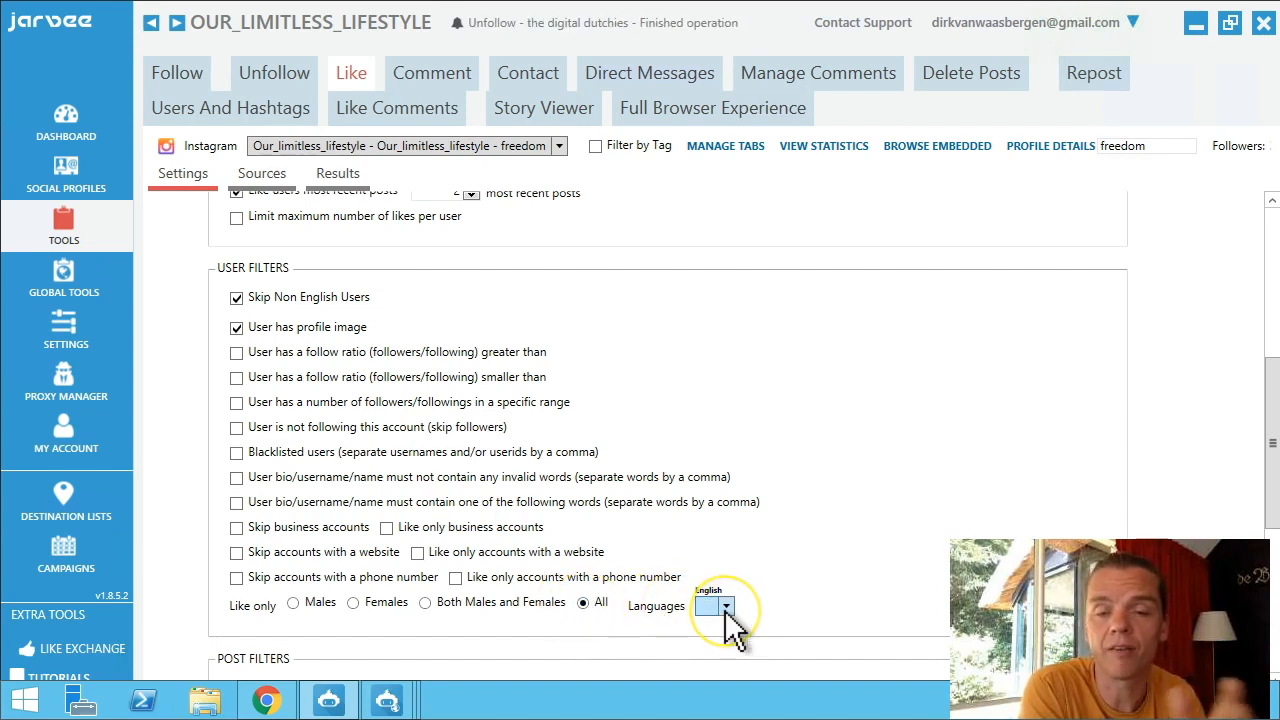
pyautogui.click(725, 609)
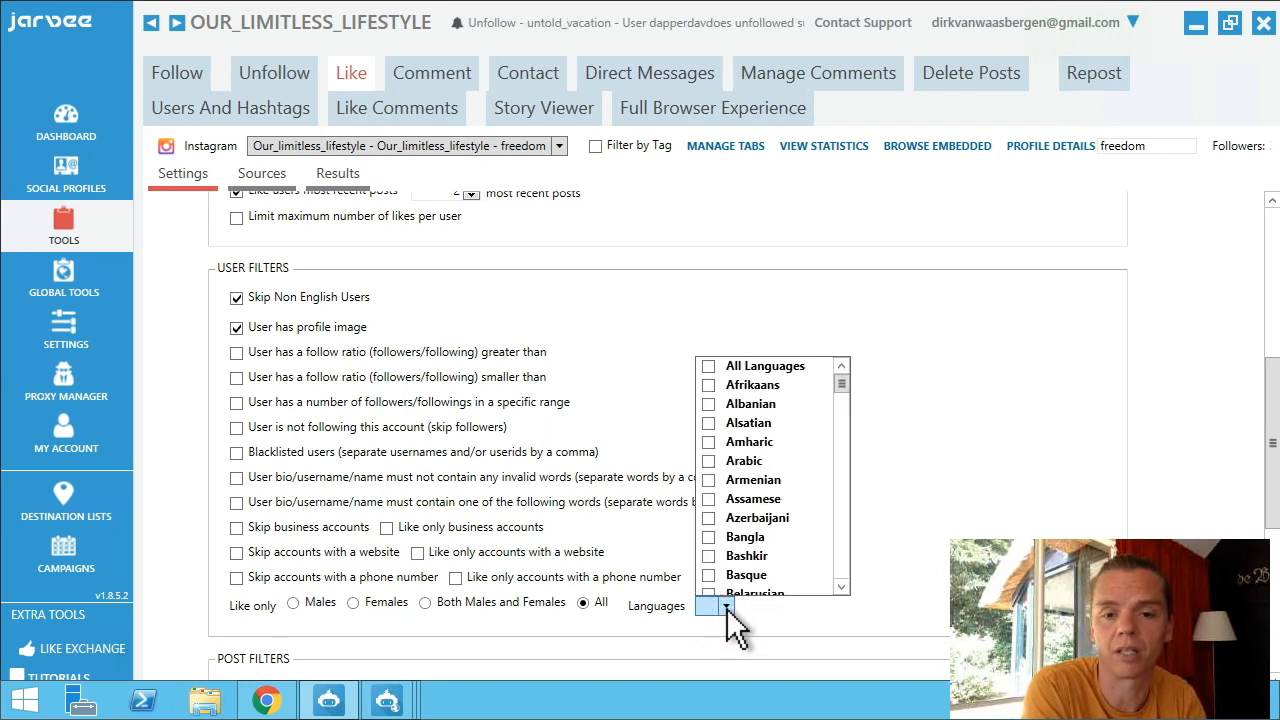
pyautogui.click(740, 620)
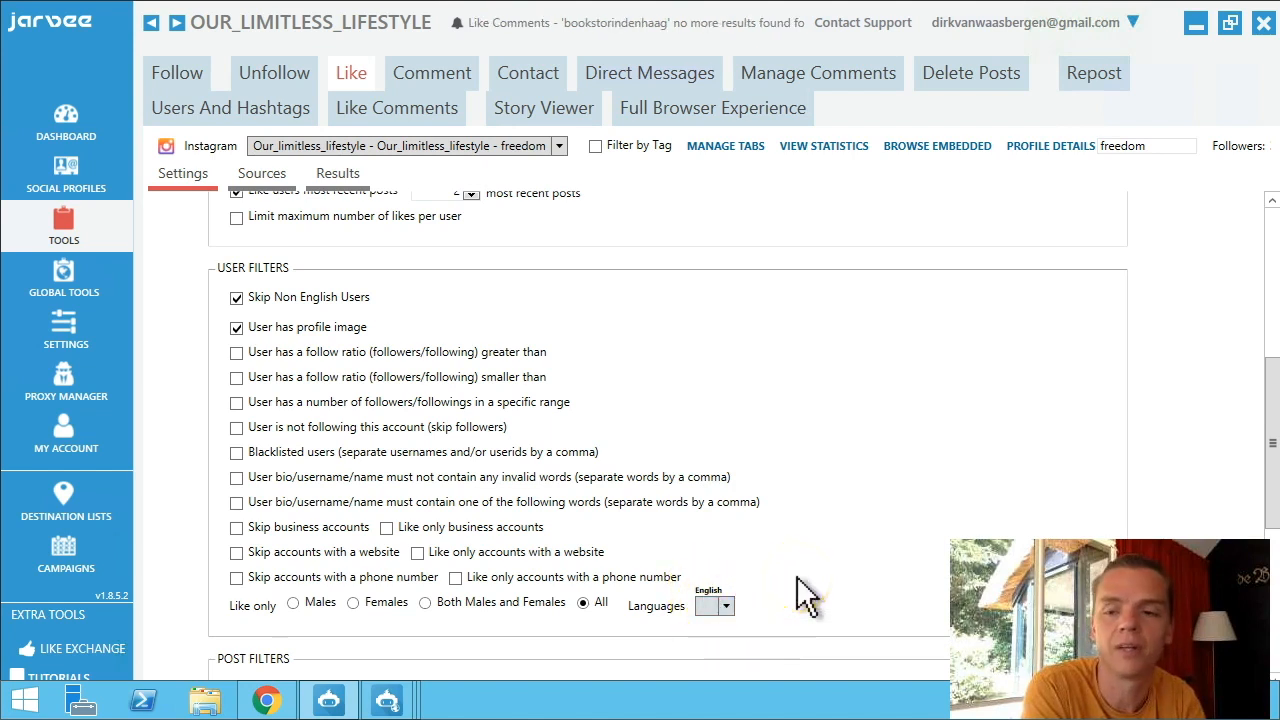
pyautogui.moveTo(1272, 438); pyautogui.dragTo(1276, 629)
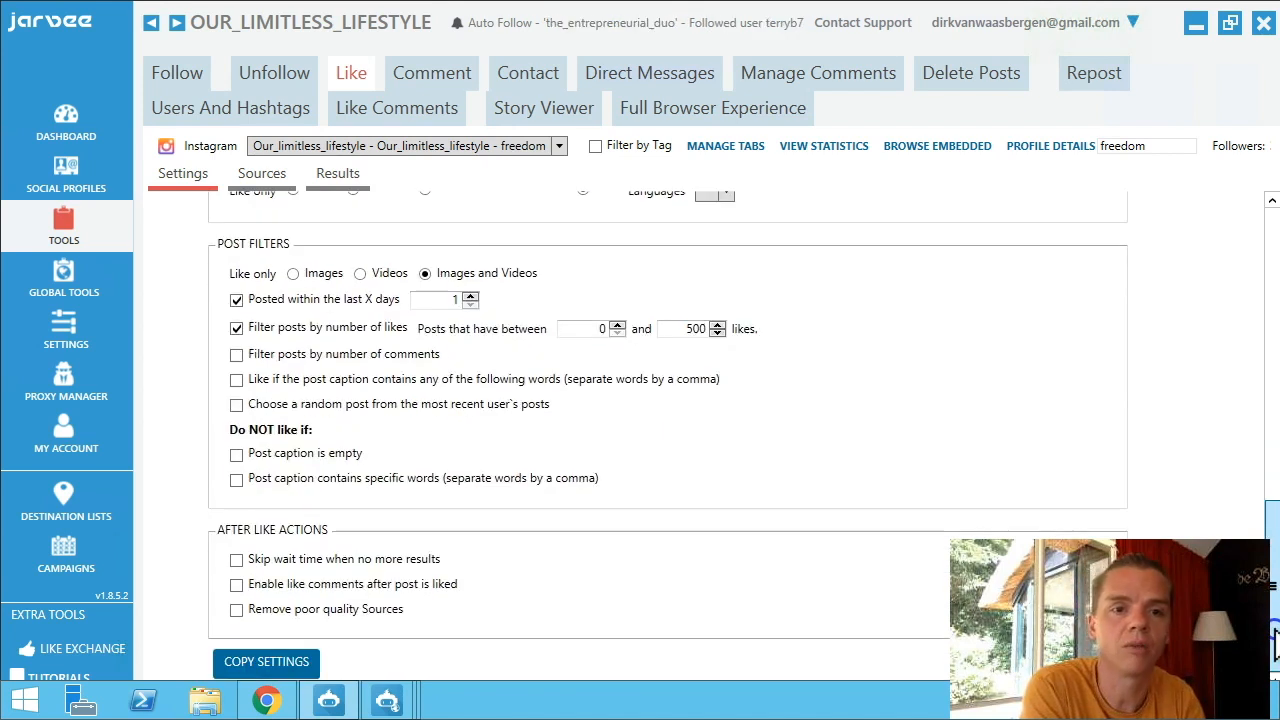
pyautogui.scroll(3, 1274, 622)
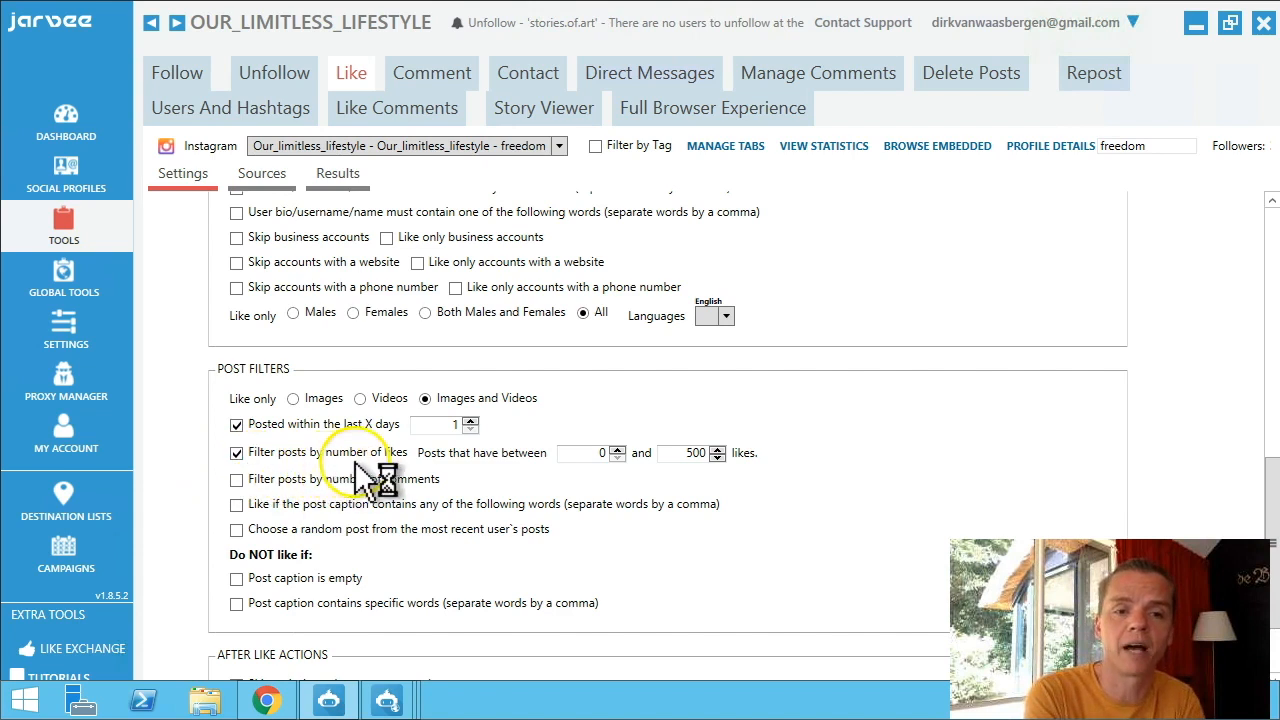
# Cap likes at 100, limit to posts from the last 9 days, and leave poor-quality source removal off.
pyautogui.doubleClick(680, 458)
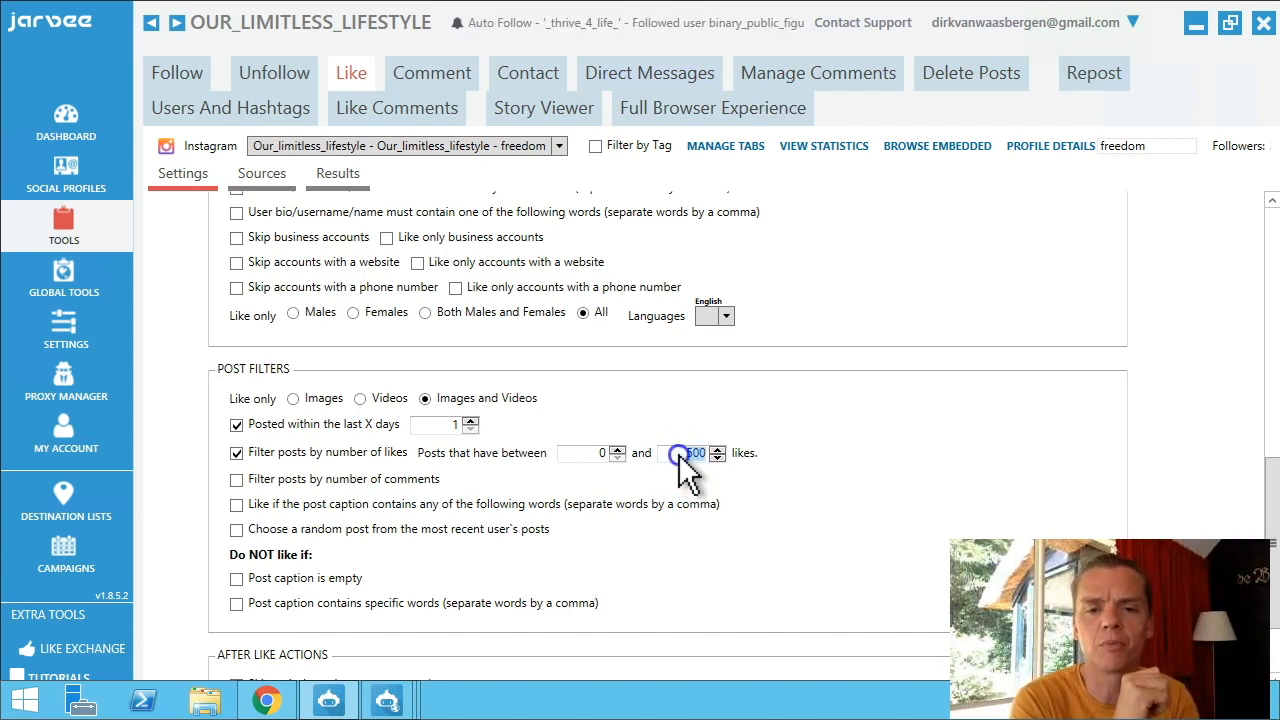
pyautogui.write('100')
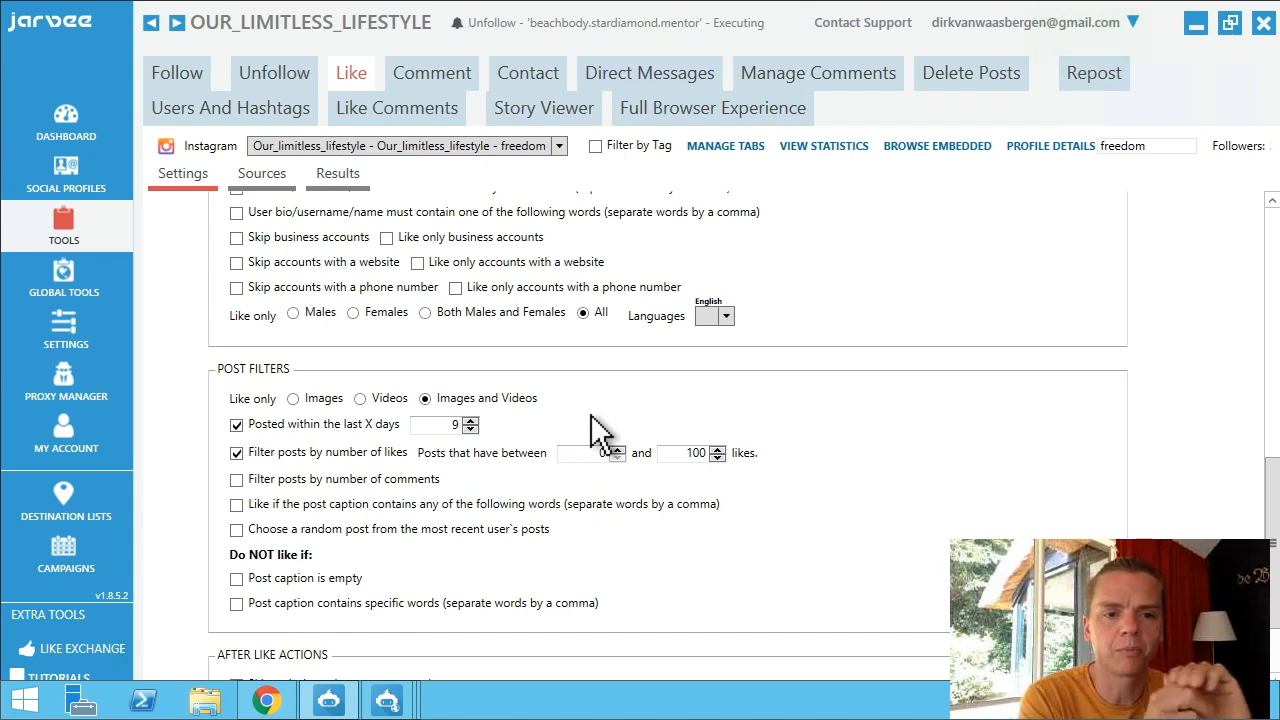
pyautogui.click(237, 604)
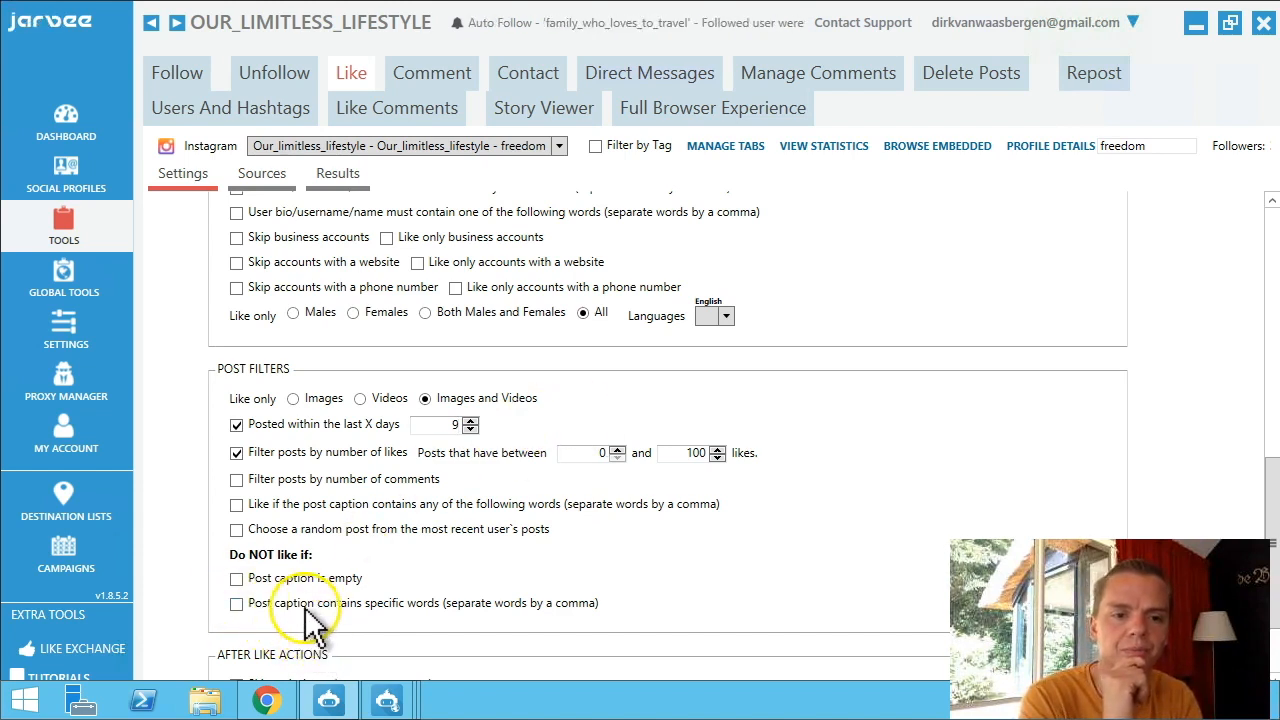
pyautogui.scroll(-3, 340, 610)
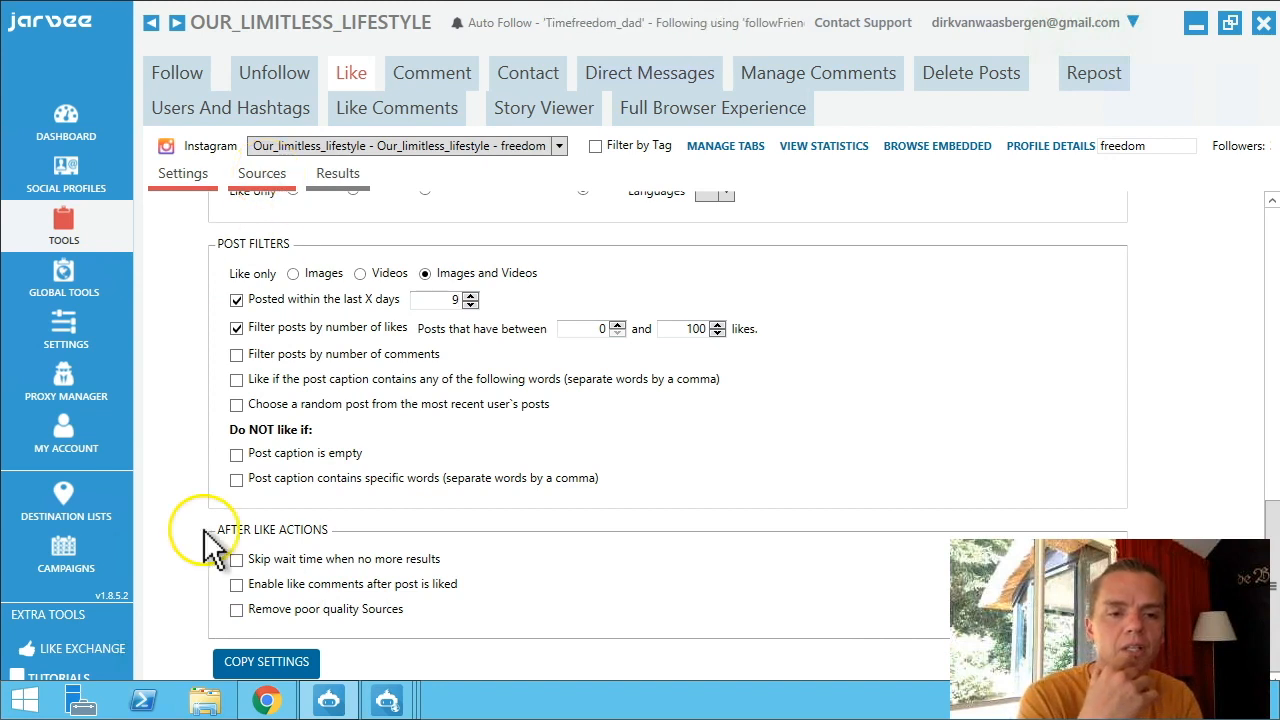
pyautogui.click(236, 610)
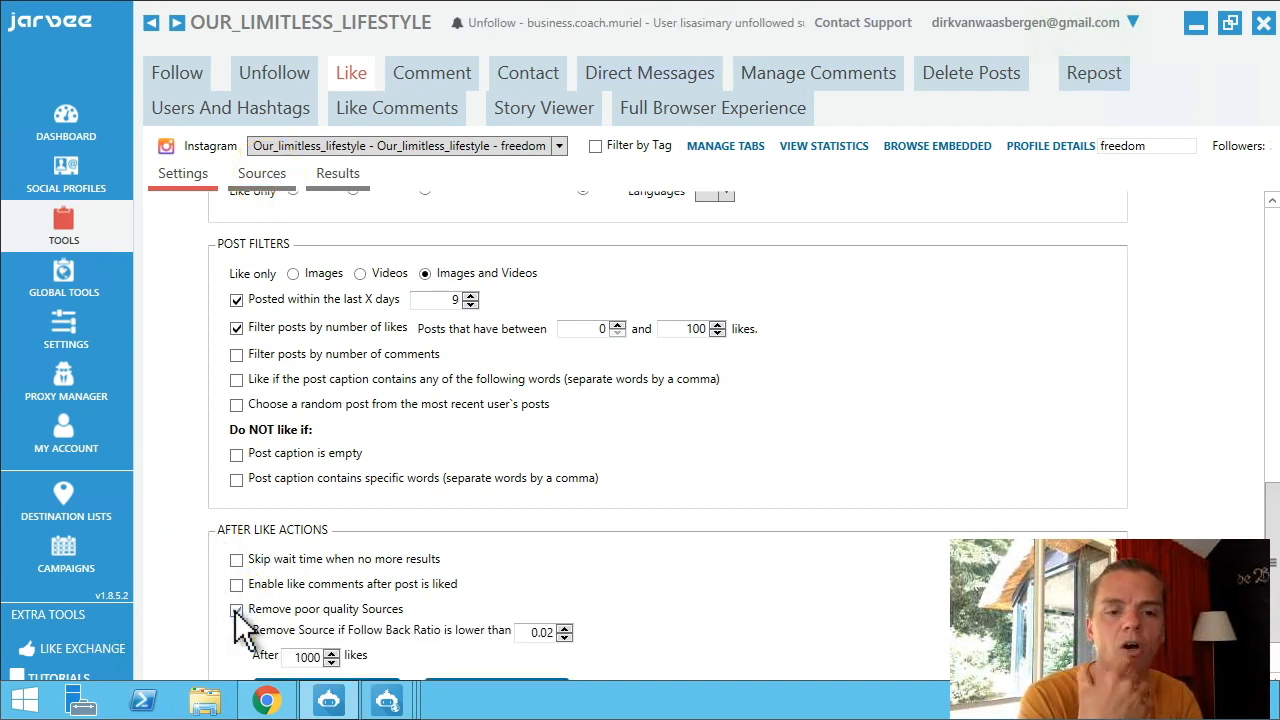
pyautogui.click(236, 610)
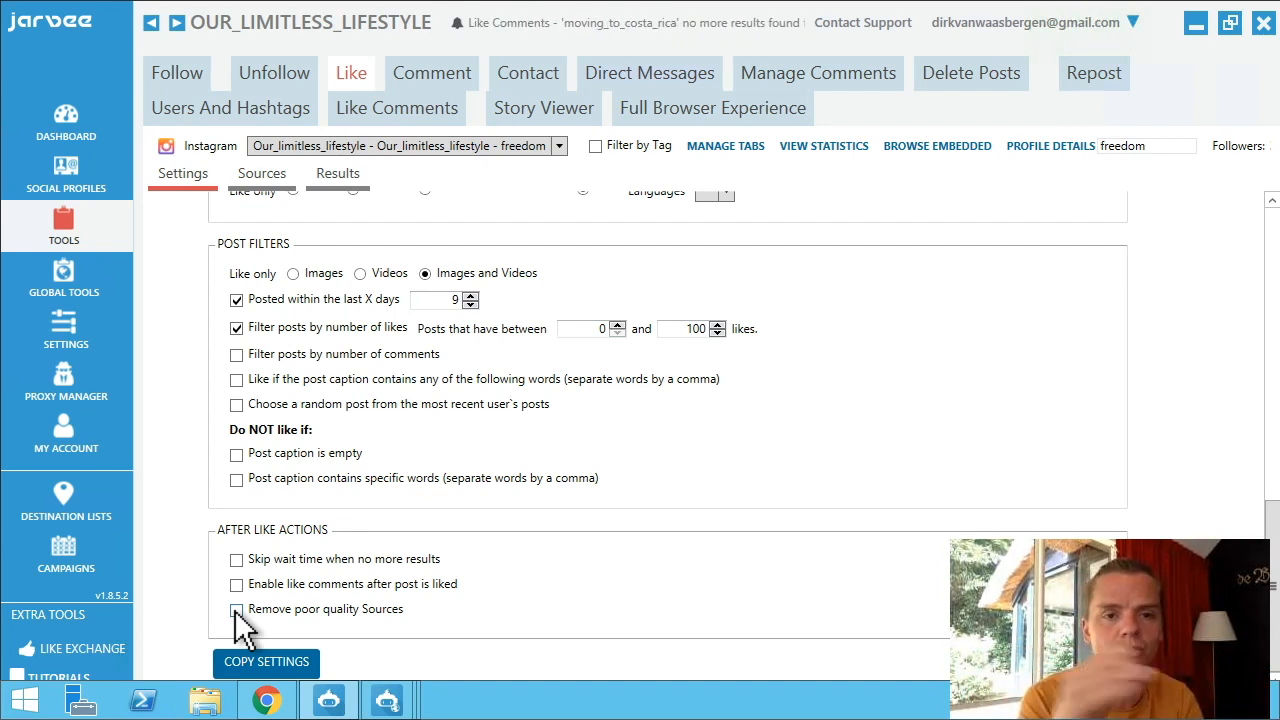
pyautogui.click(258, 176)
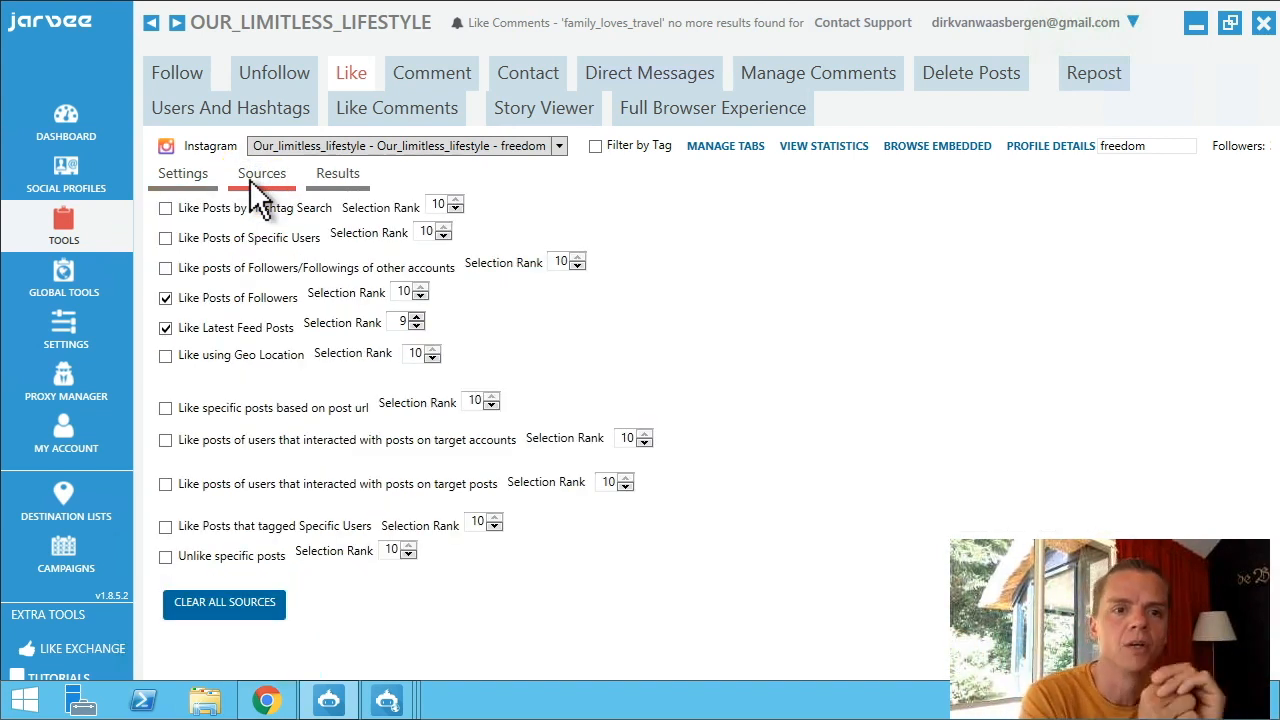
# Turn Like Latest Feed Posts on and back off, keeping only Like Posts of Followers.
pyautogui.click(425, 285)
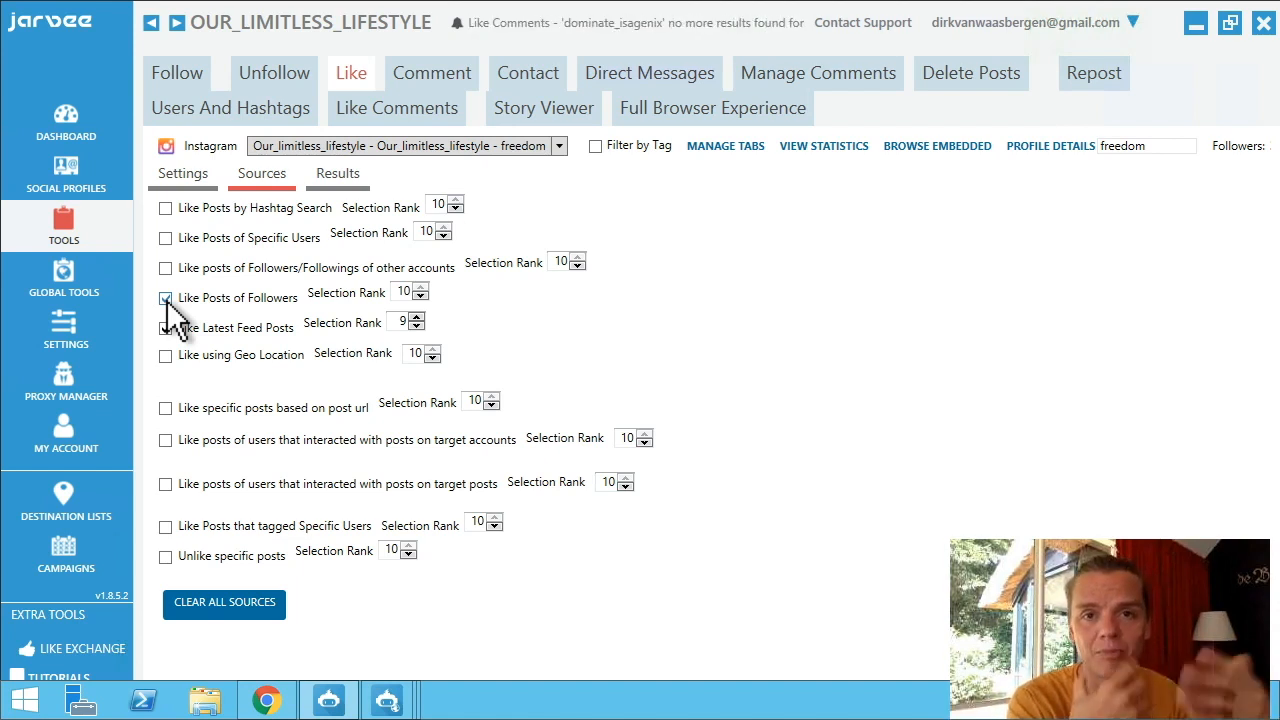
pyautogui.click(165, 328)
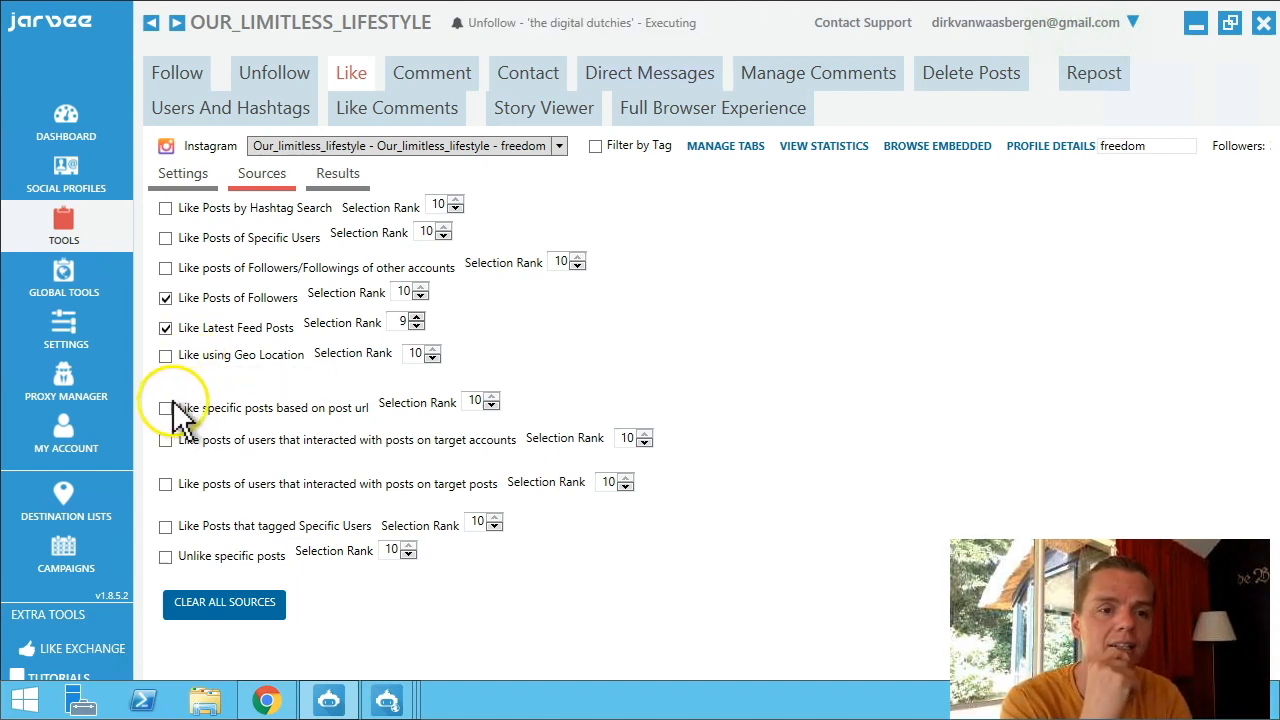
pyautogui.click(165, 328)
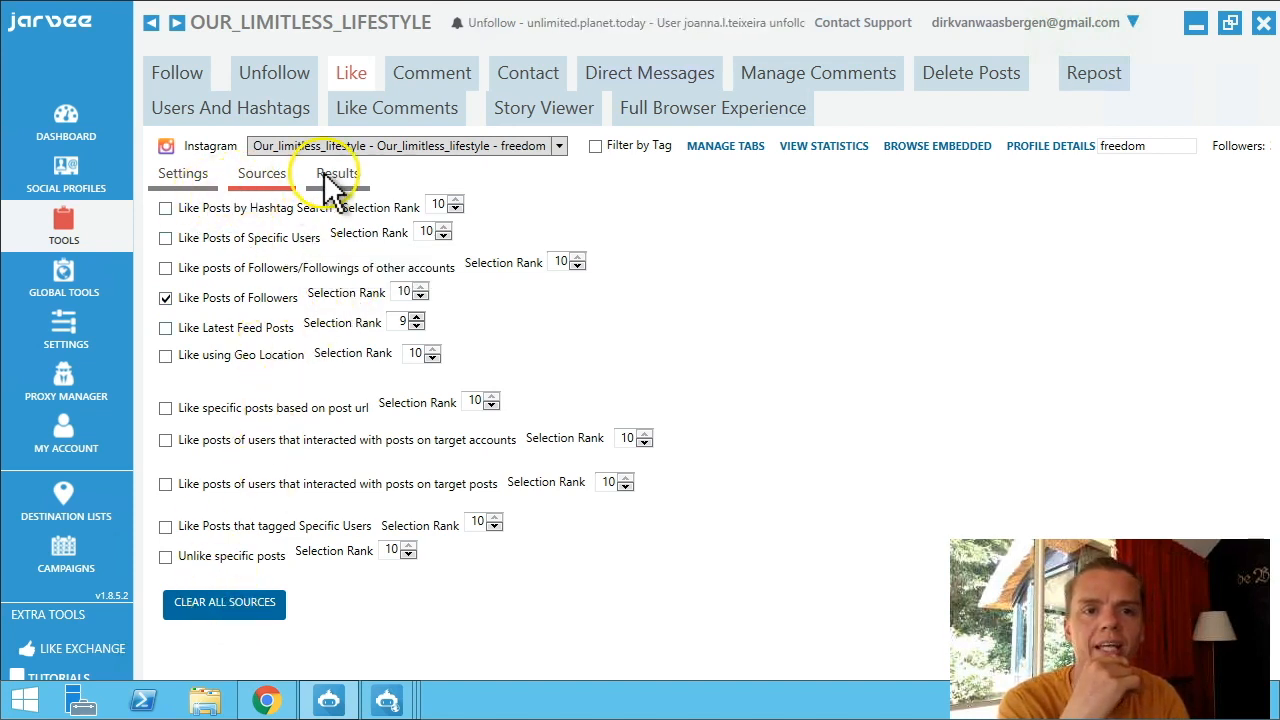
# In the Comment tool, set waits to 2-5 minutes and 2-5 posts per operation.
pyautogui.click(415, 78)
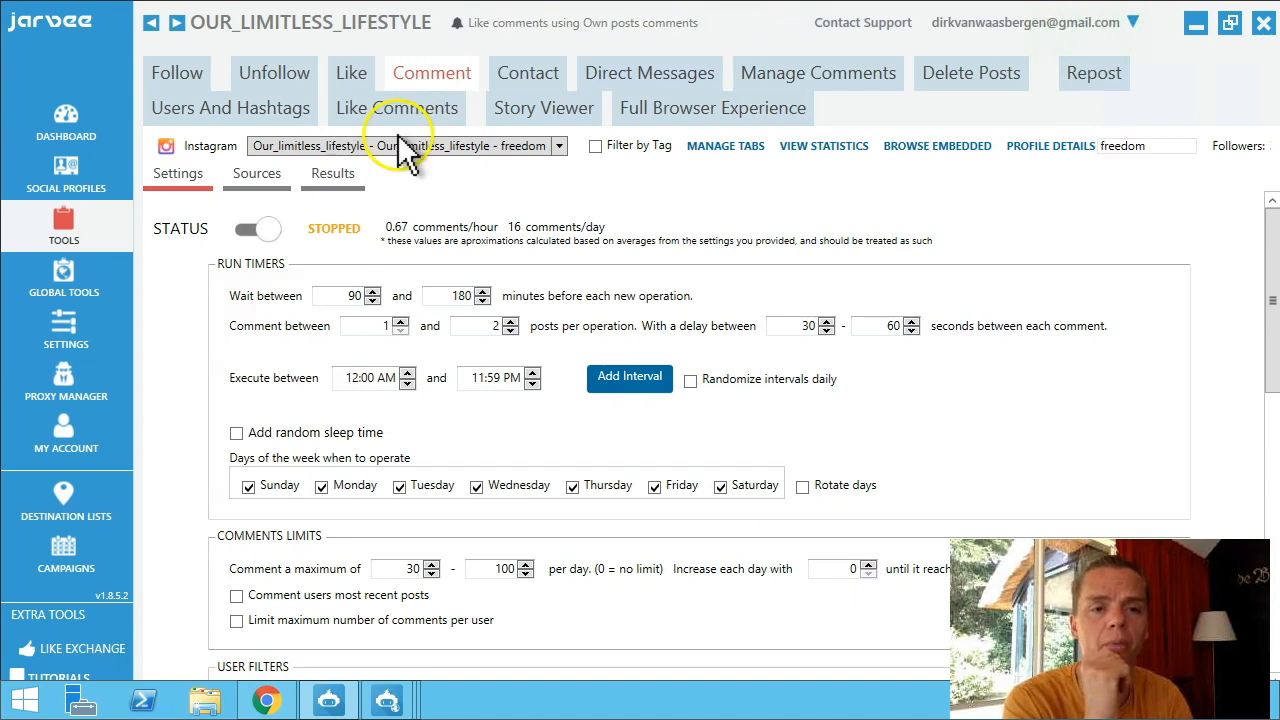
pyautogui.click(349, 296)
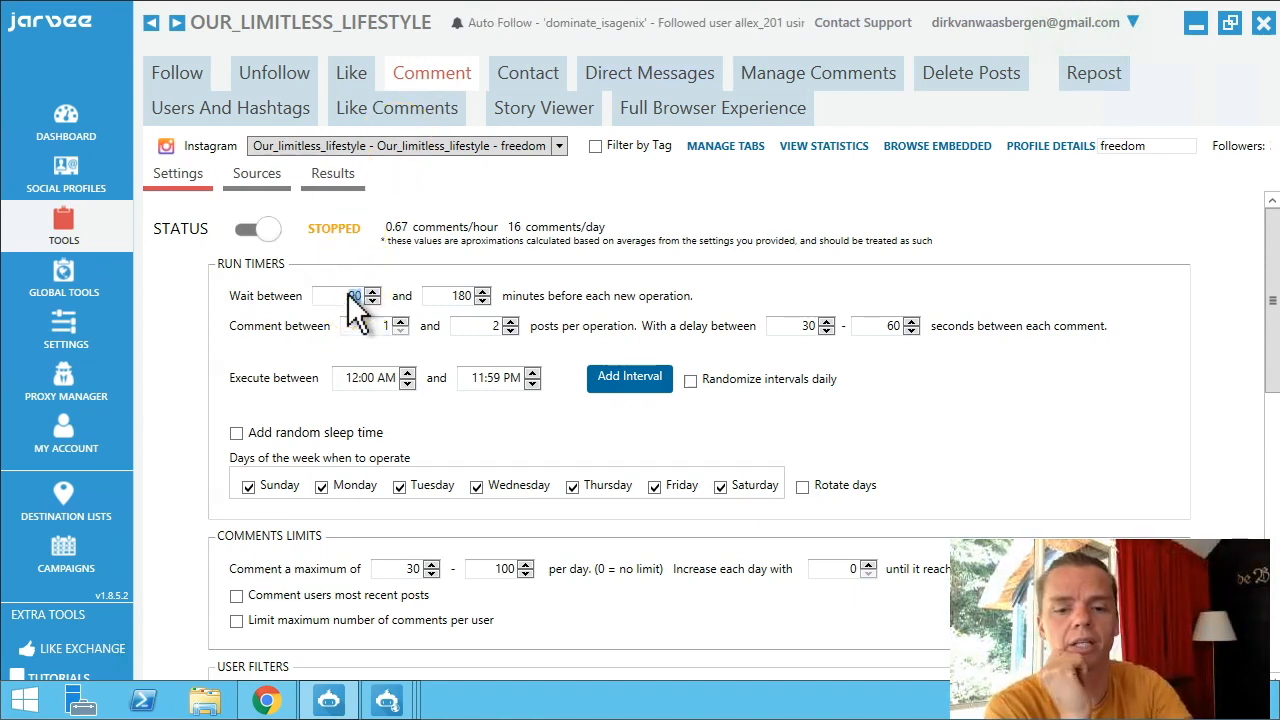
pyautogui.write('2')
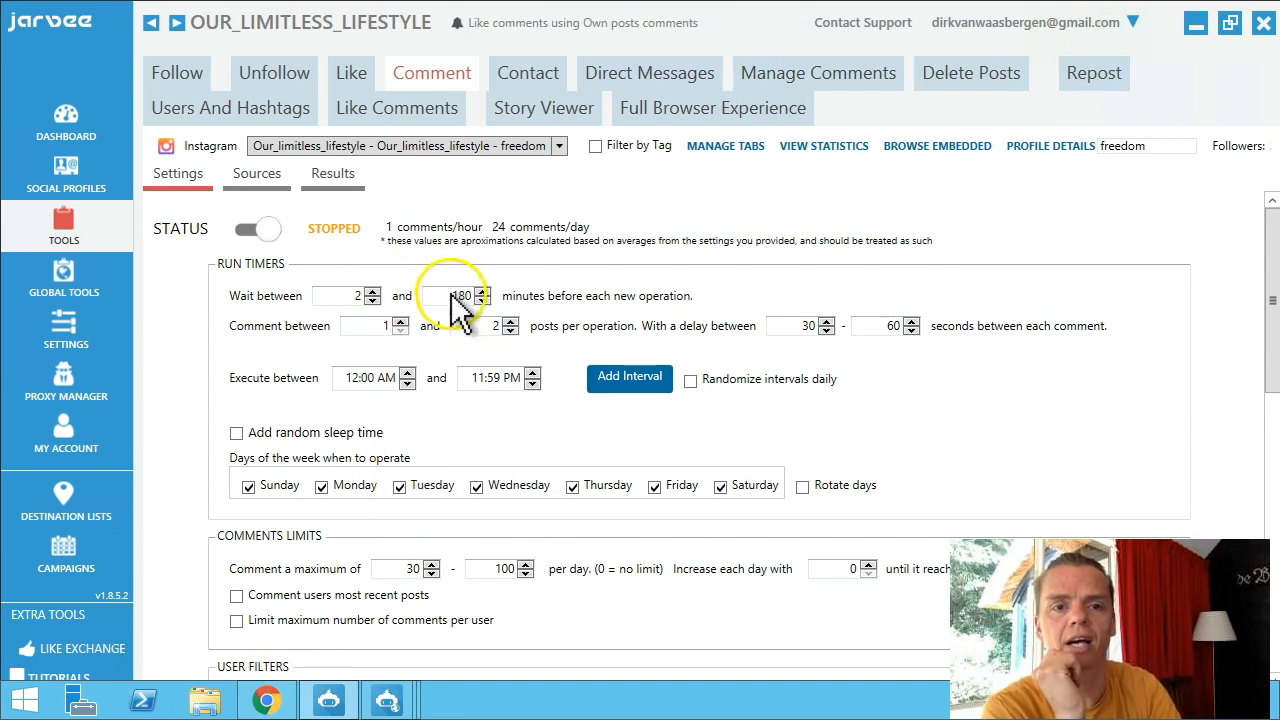
pyautogui.click(455, 296)
pyautogui.write('5')
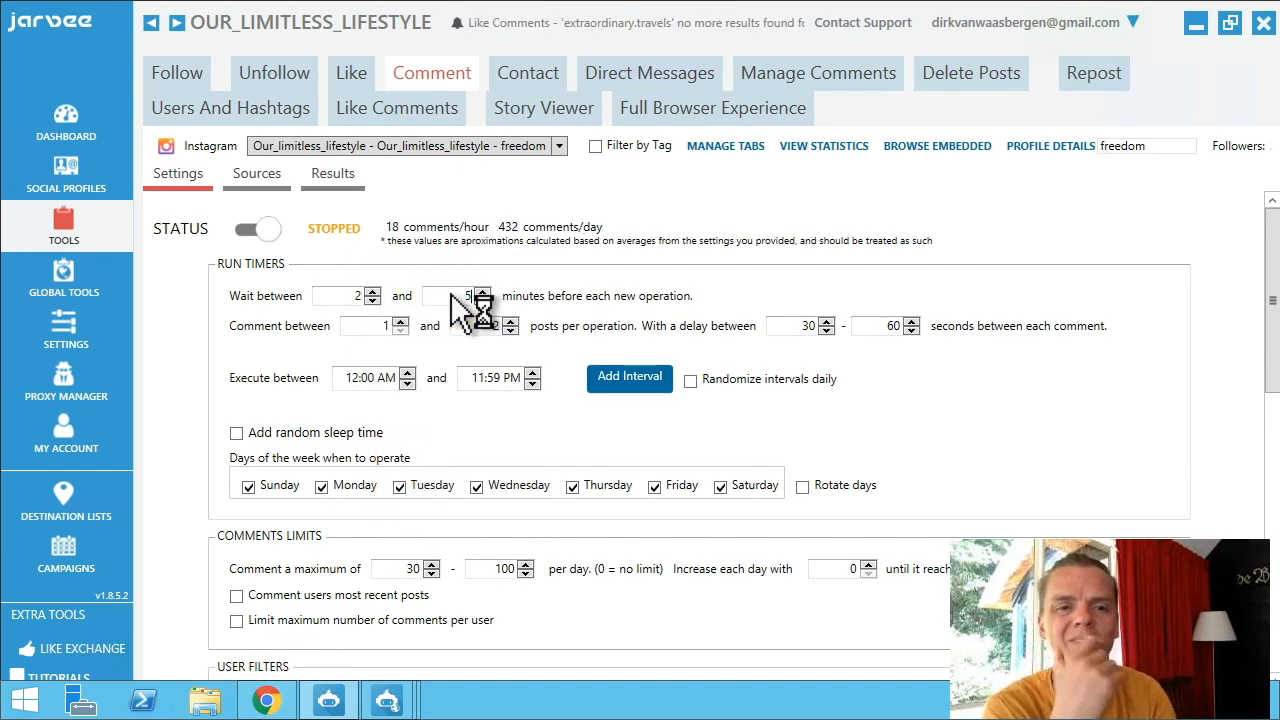
pyautogui.click(384, 328)
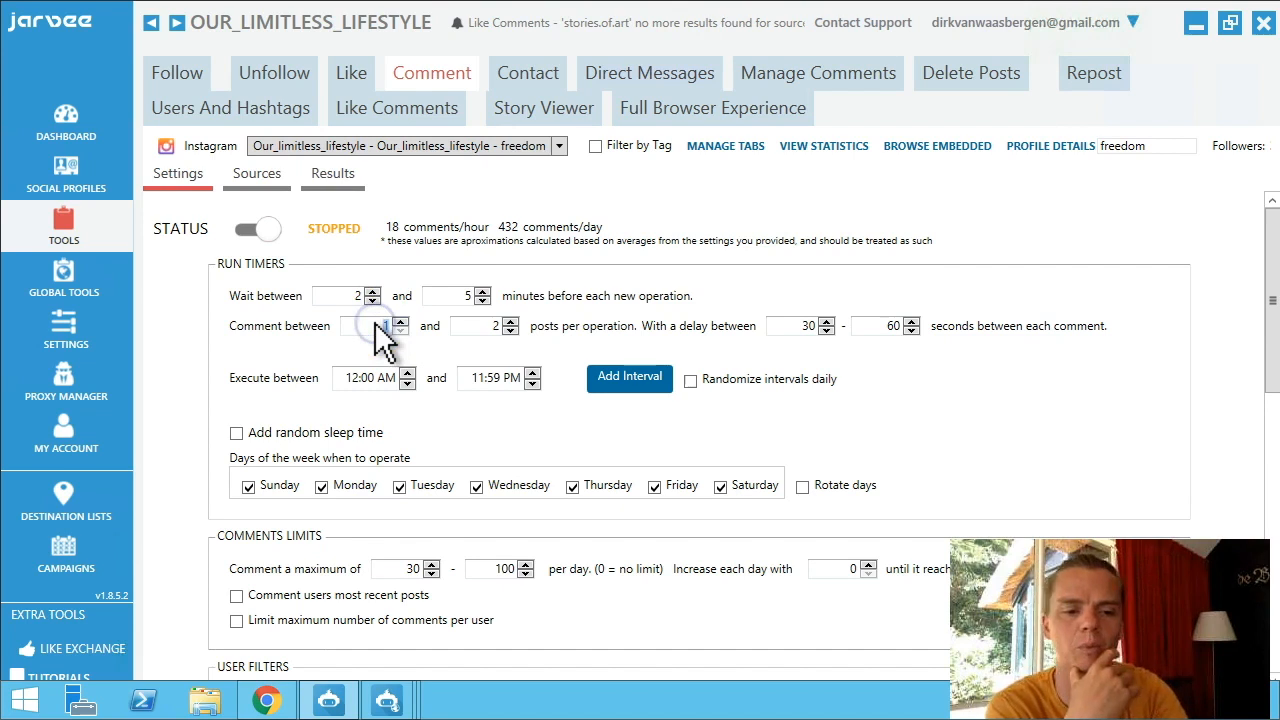
pyautogui.write('2')
pyautogui.click(475, 328)
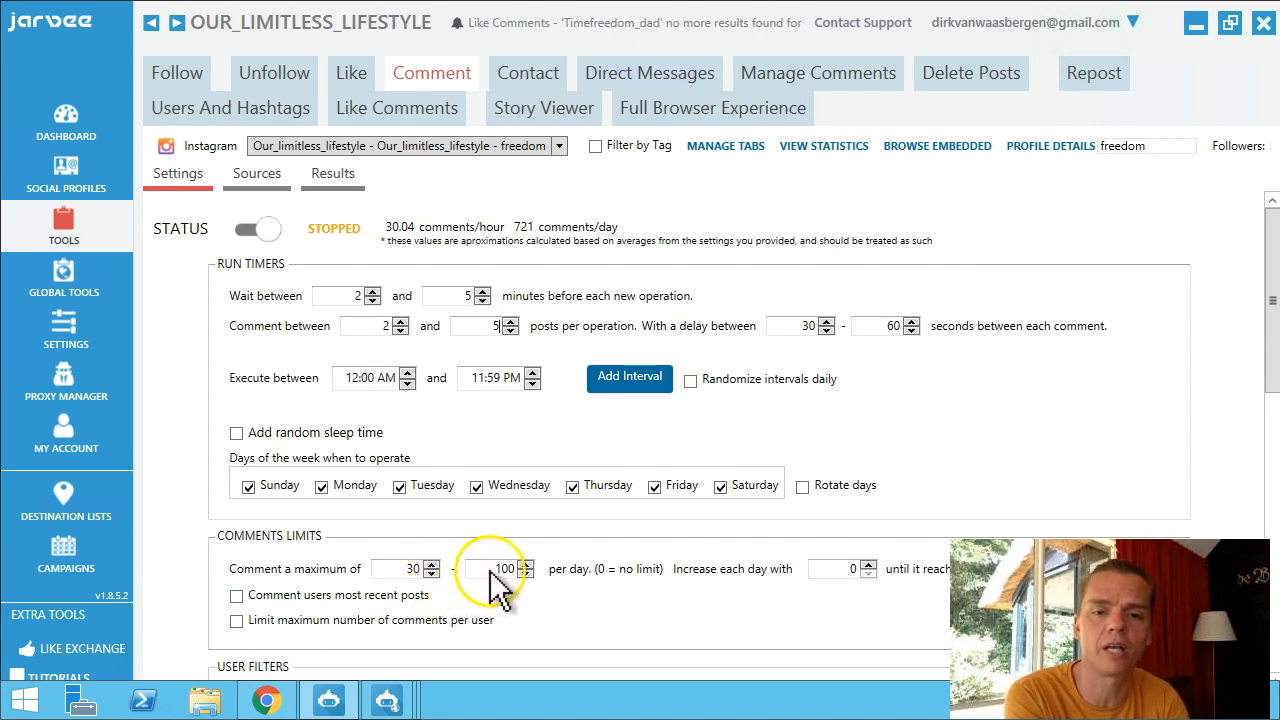
# Set the daily comment limit to 20-40, increasing by 5 each day.
pyautogui.click(408, 570)
pyautogui.doubleClick(408, 572)
pyautogui.write('10')
pyautogui.doubleClick(500, 570)
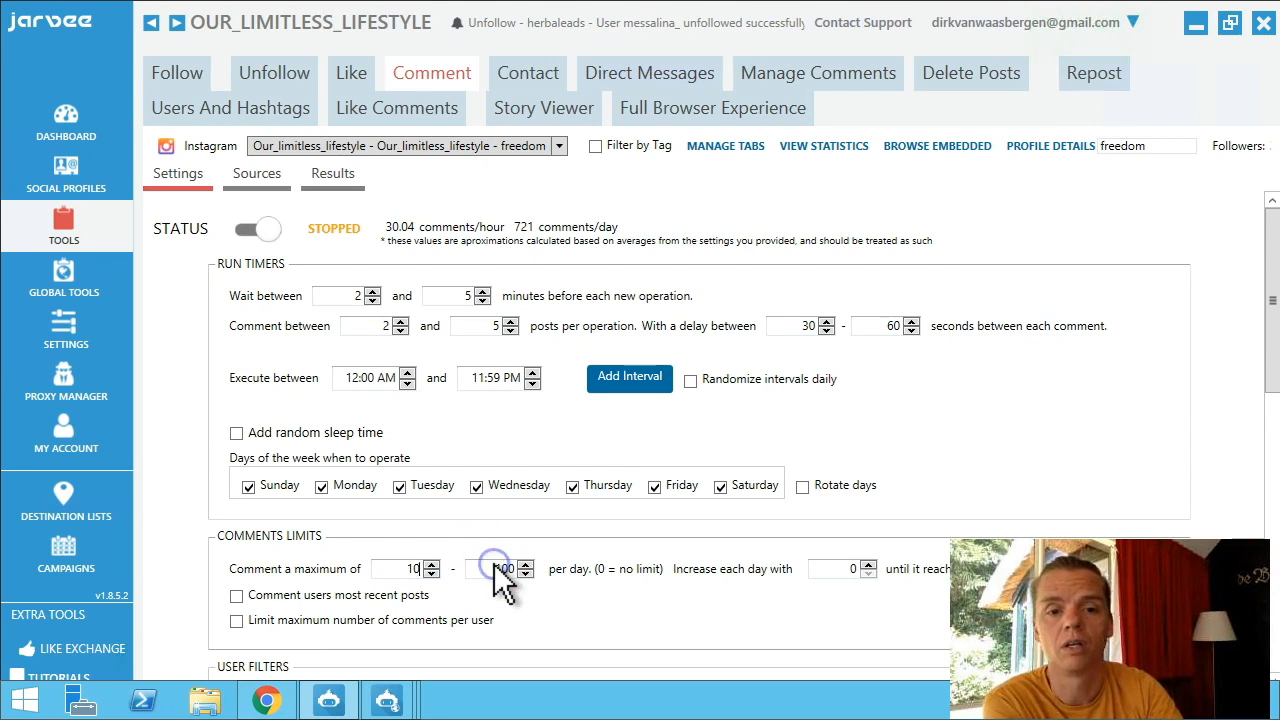
pyautogui.write('40')
pyautogui.click(407, 569)
pyautogui.write('20')
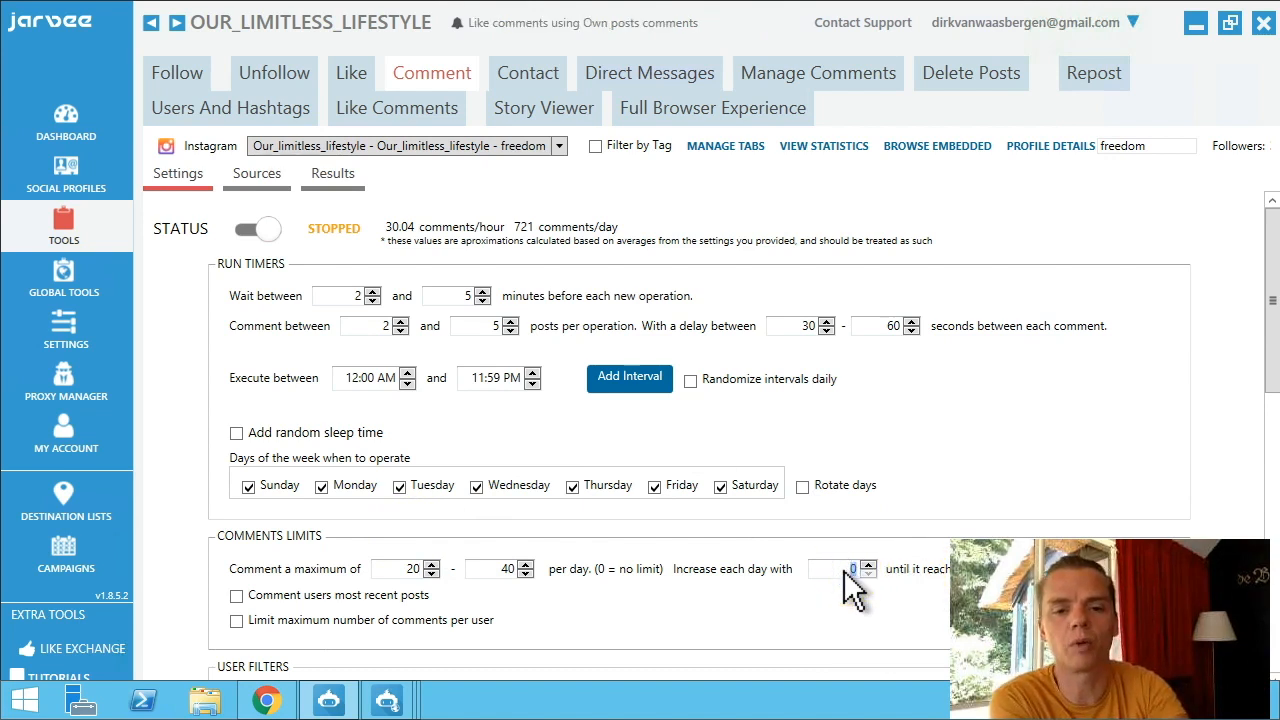
pyautogui.write('5')
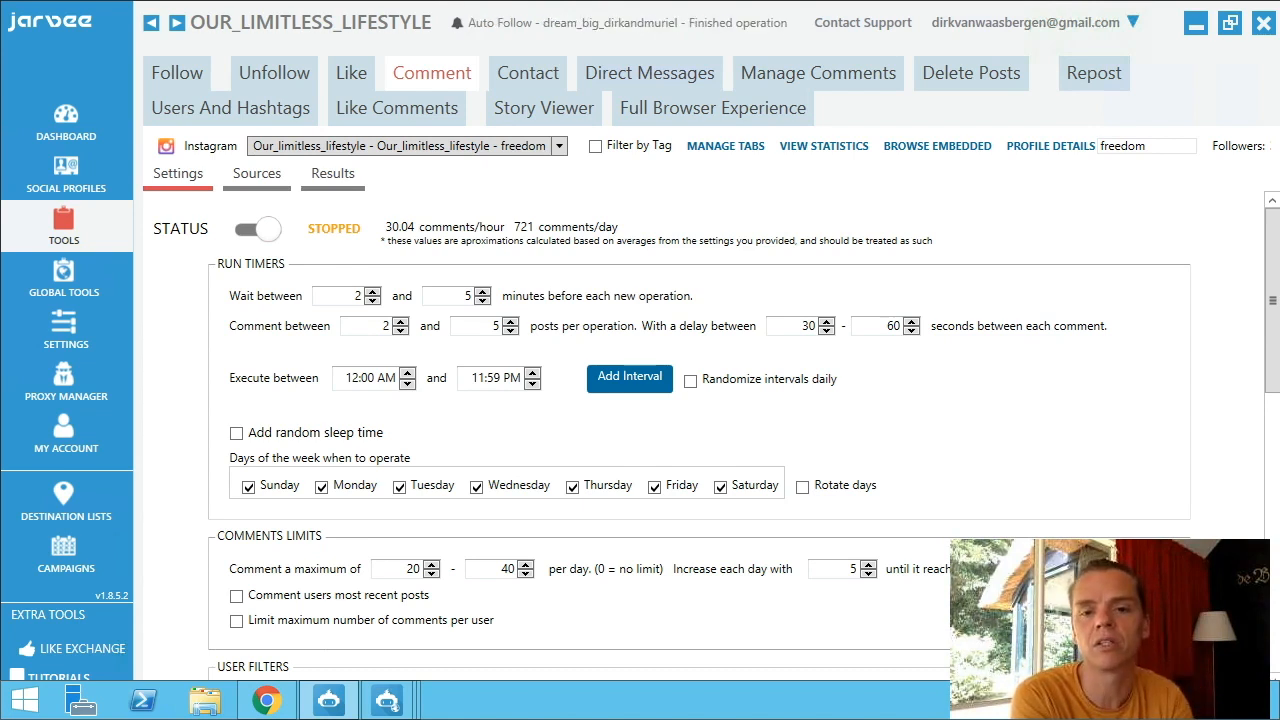
pyautogui.click(440, 85)
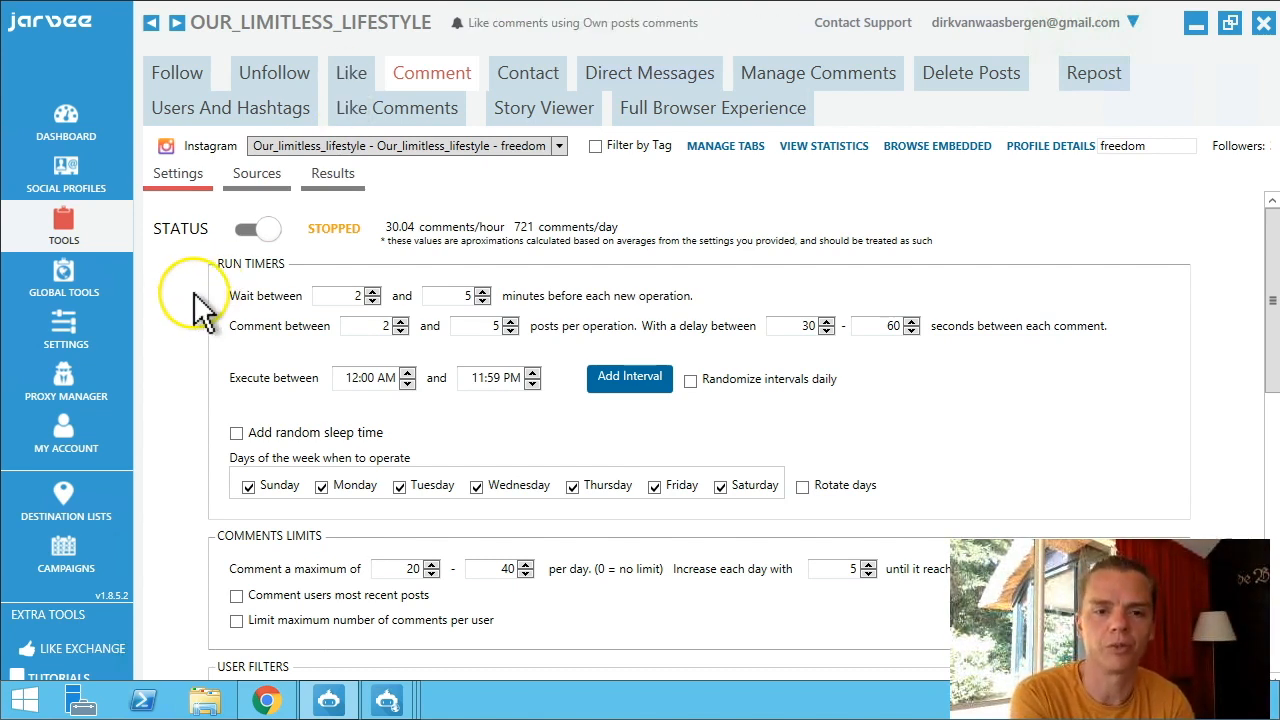
# Drop Monday, Wednesday and Friday from the comment schedule and enable rotating days.
pyautogui.click(321, 487)
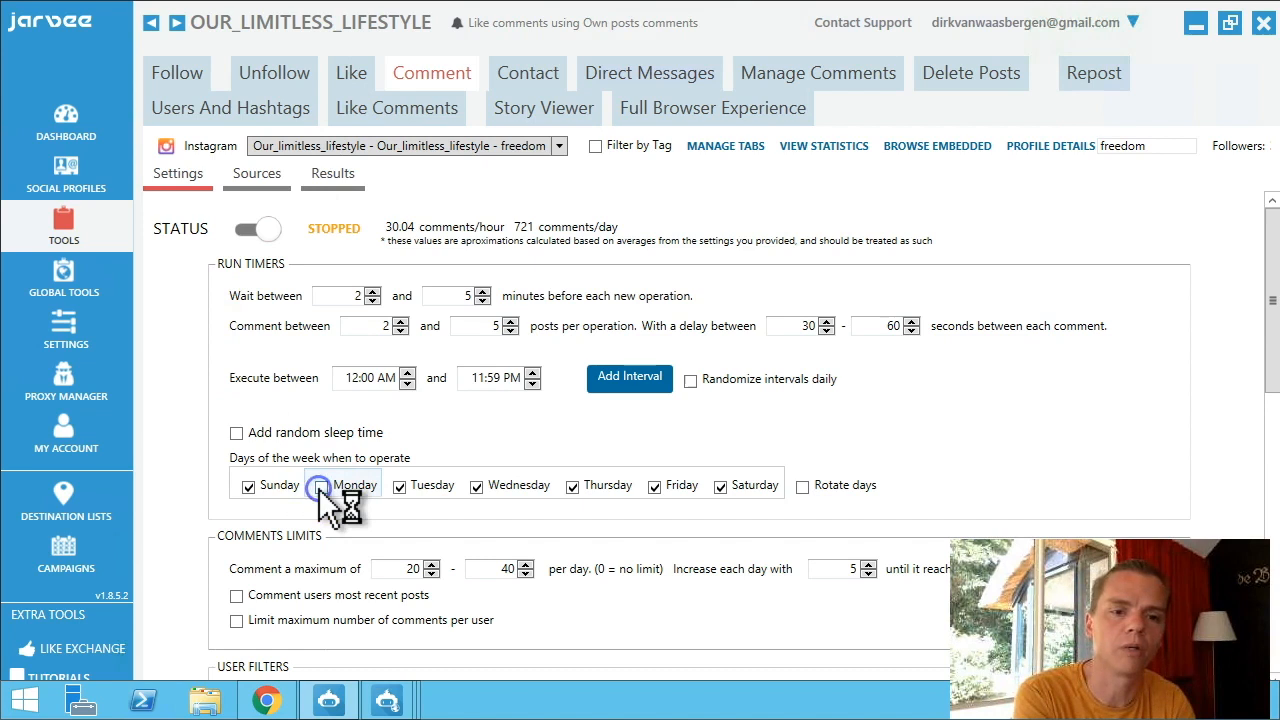
pyautogui.click(476, 487)
pyautogui.click(655, 487)
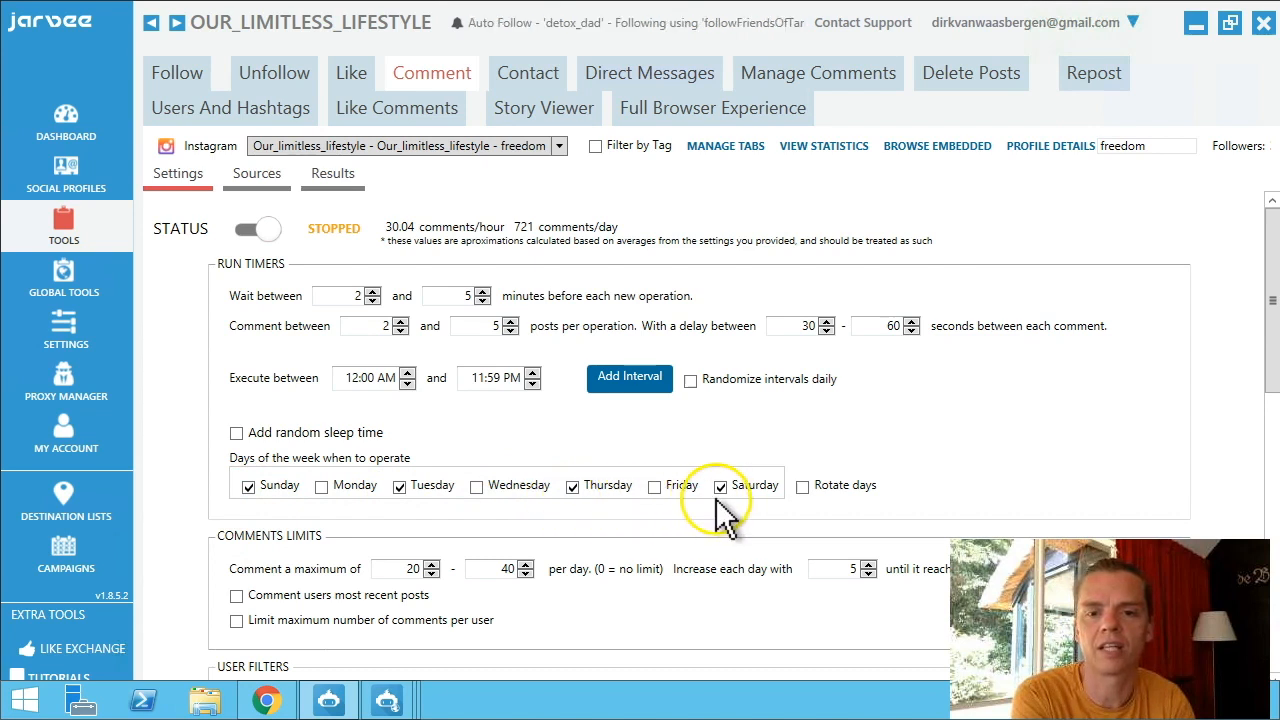
pyautogui.click(802, 487)
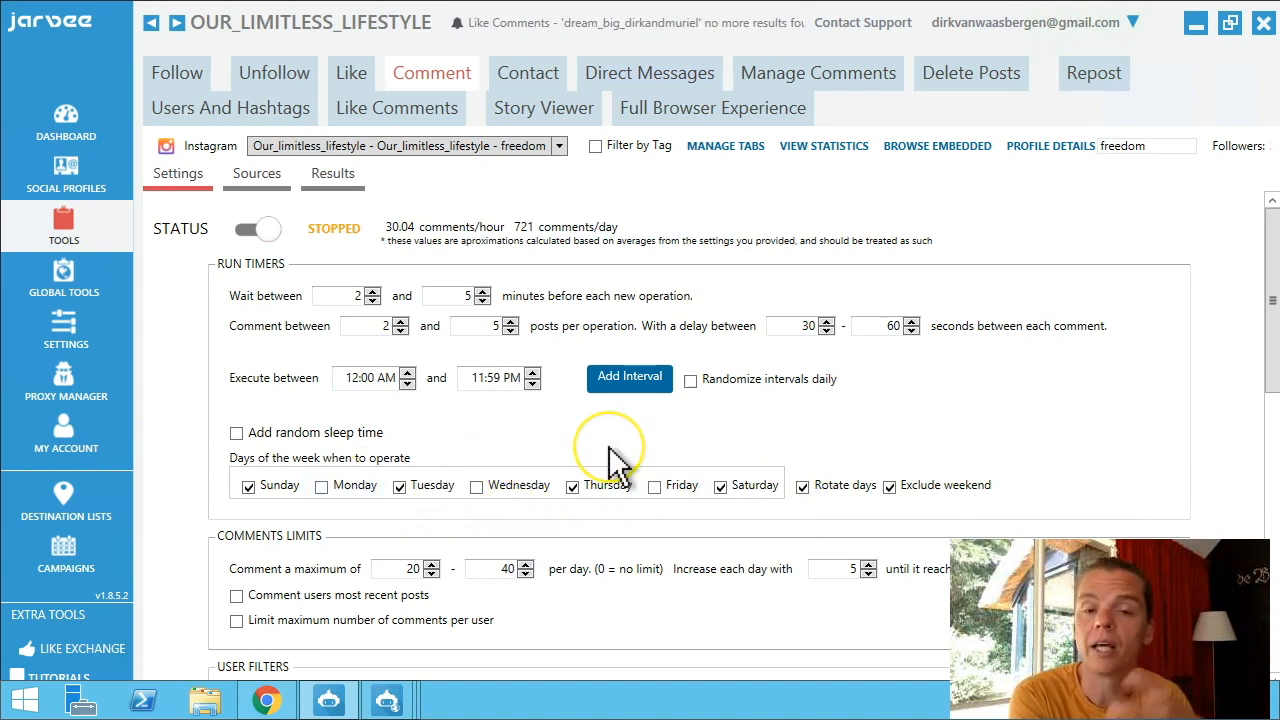
pyautogui.click(390, 386)
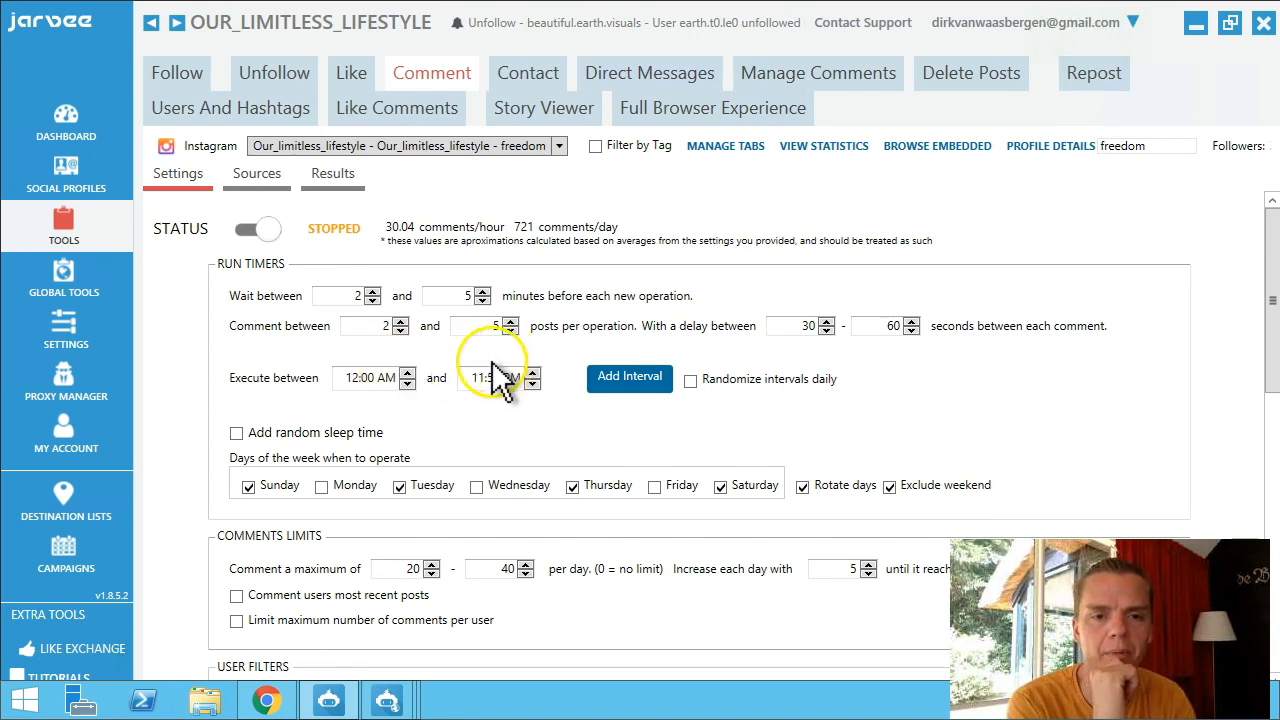
# Comment on users' 5 most recent posts and skip non-English users.
pyautogui.scroll(-2, 510, 418)
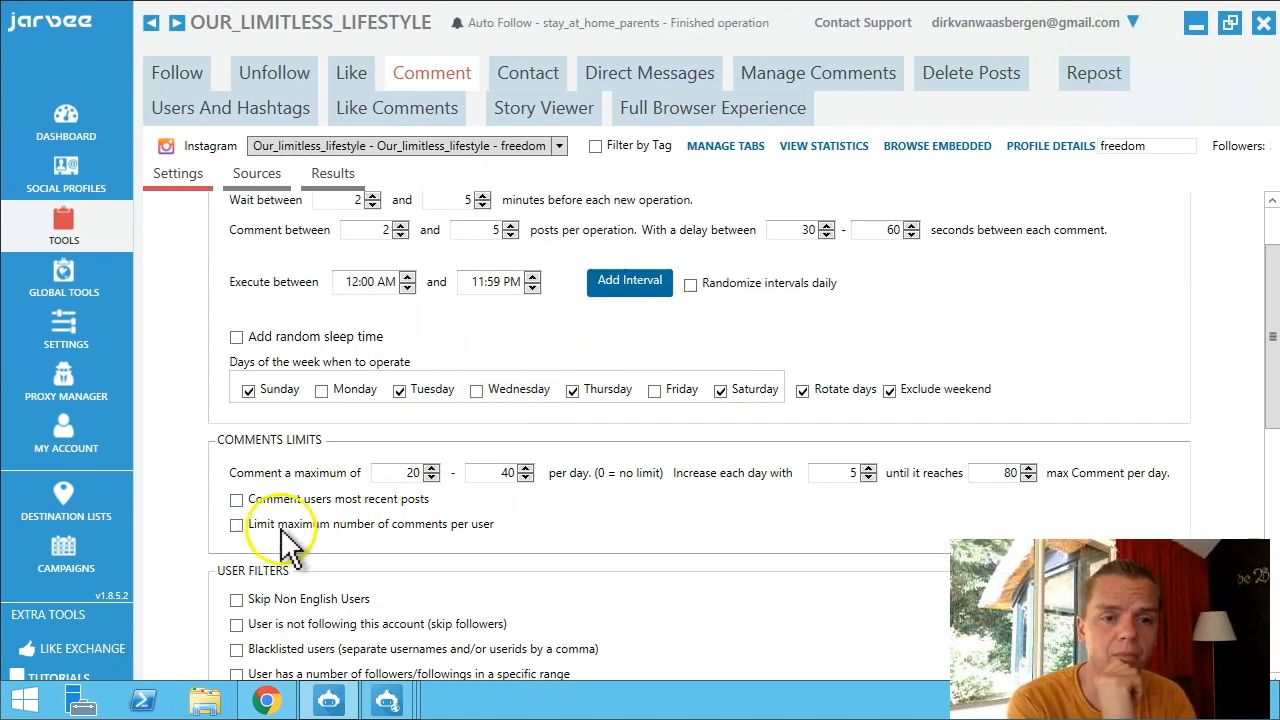
pyautogui.click(237, 500)
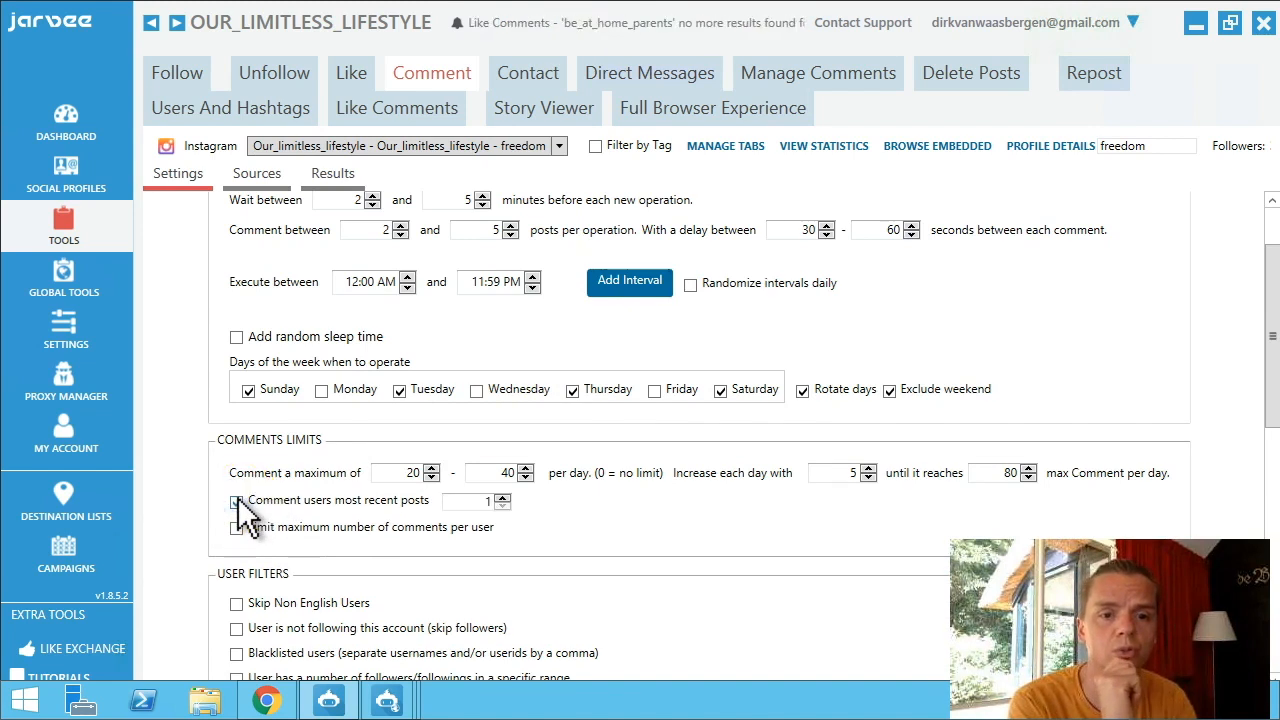
pyautogui.click(502, 500)
pyautogui.doubleClick(468, 503)
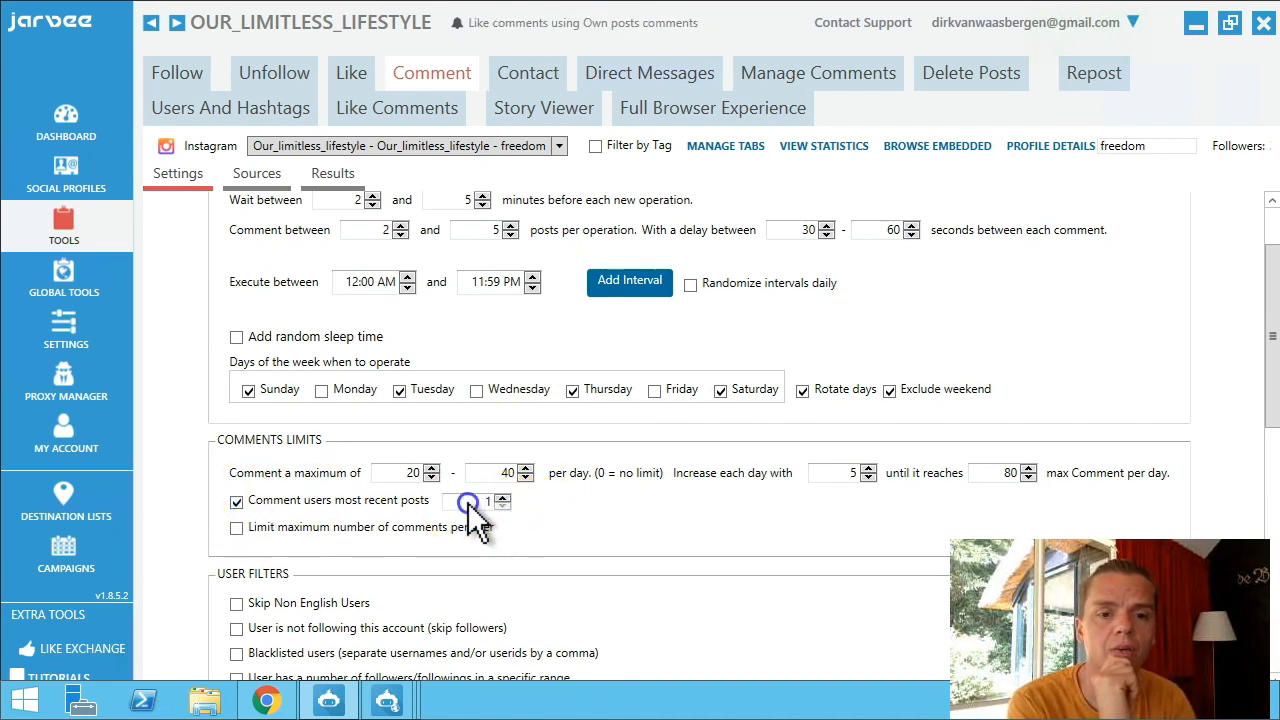
pyautogui.write('5')
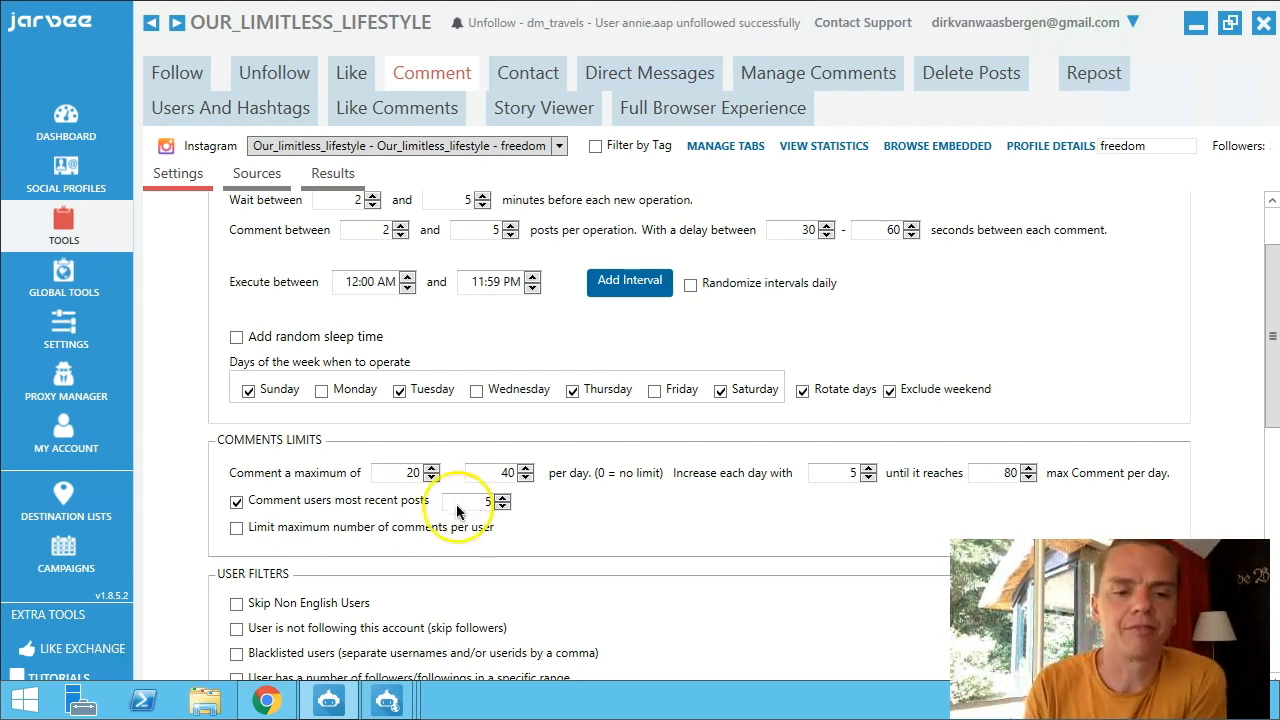
pyautogui.click(236, 603)
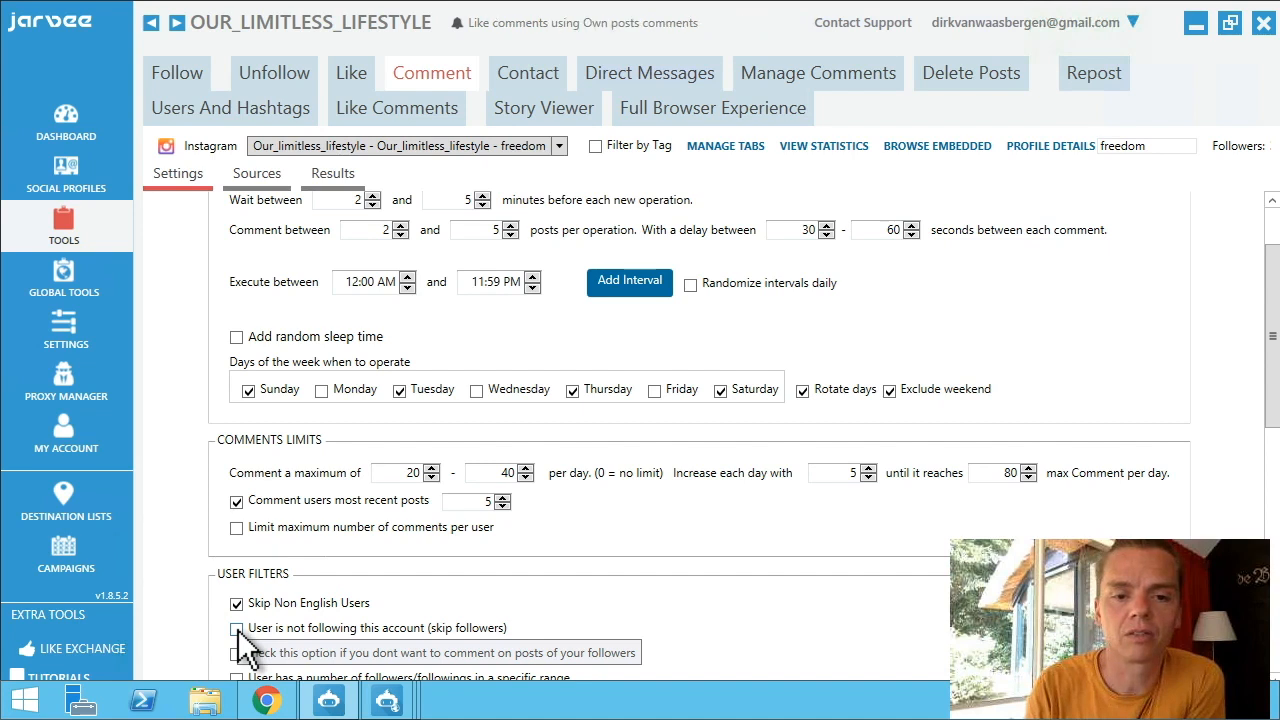
pyautogui.click(237, 630)
pyautogui.click(238, 630)
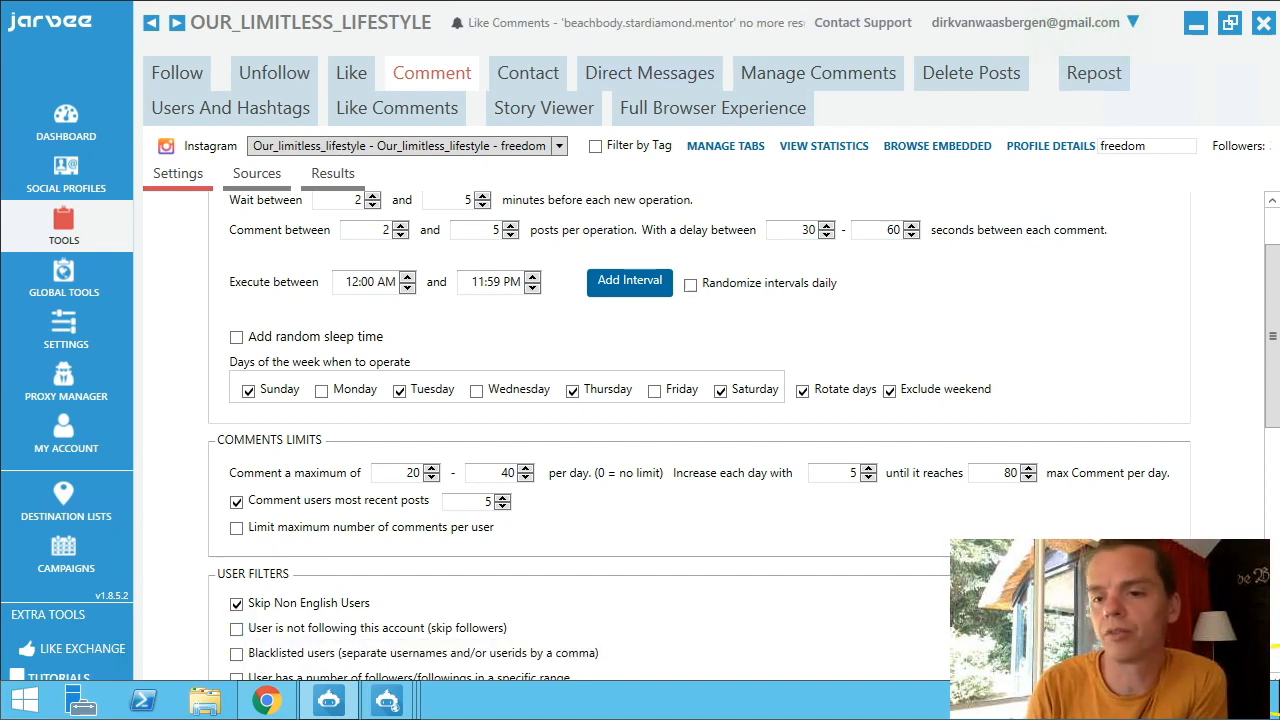
pyautogui.scroll(-2, 1275, 683)
pyautogui.scroll(-8, 1275, 683)
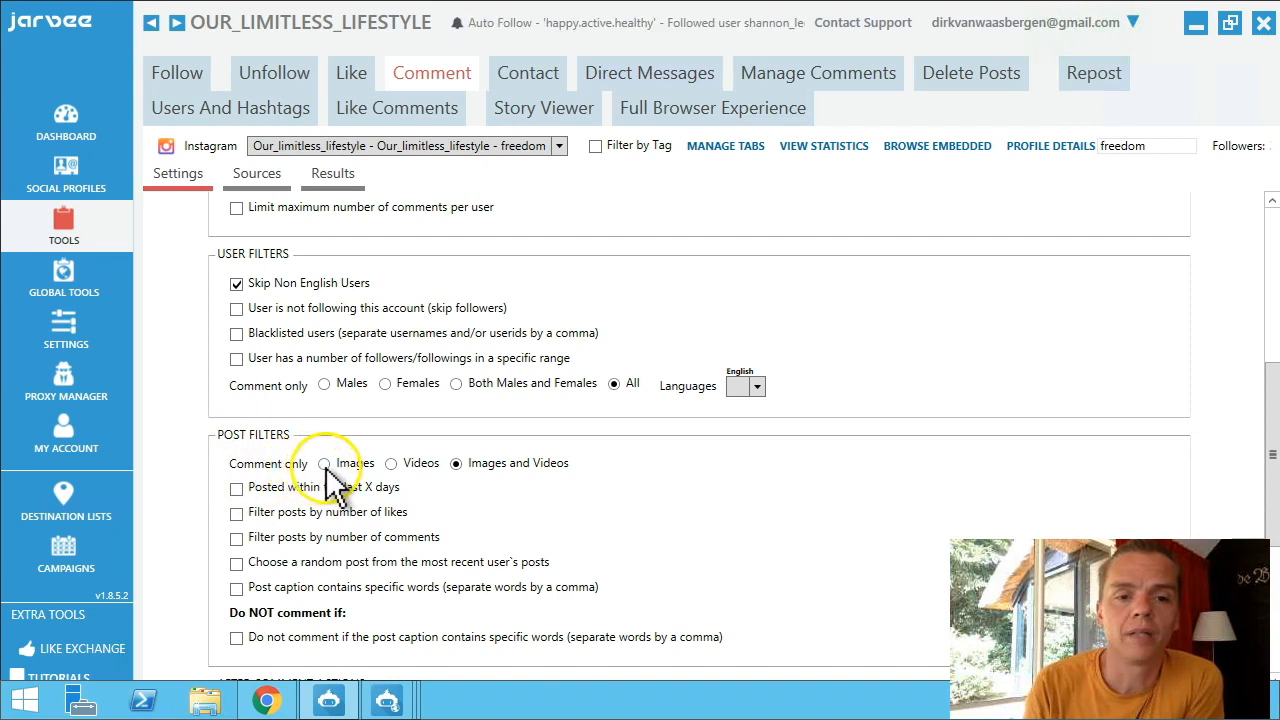
# Enable post filters: posted within 5 days, likes 0-100, and comments 0-10.
pyautogui.click(236, 489)
pyautogui.click(427, 486)
pyautogui.doubleClick(432, 492)
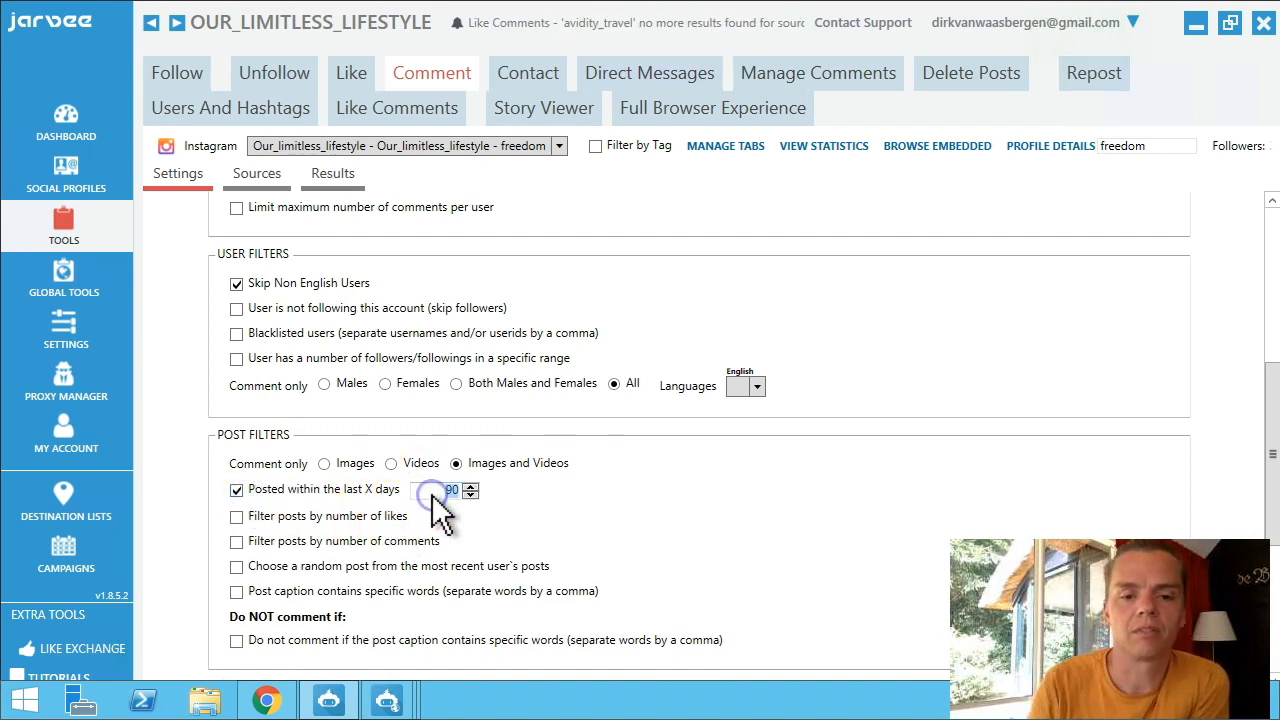
pyautogui.write('5')
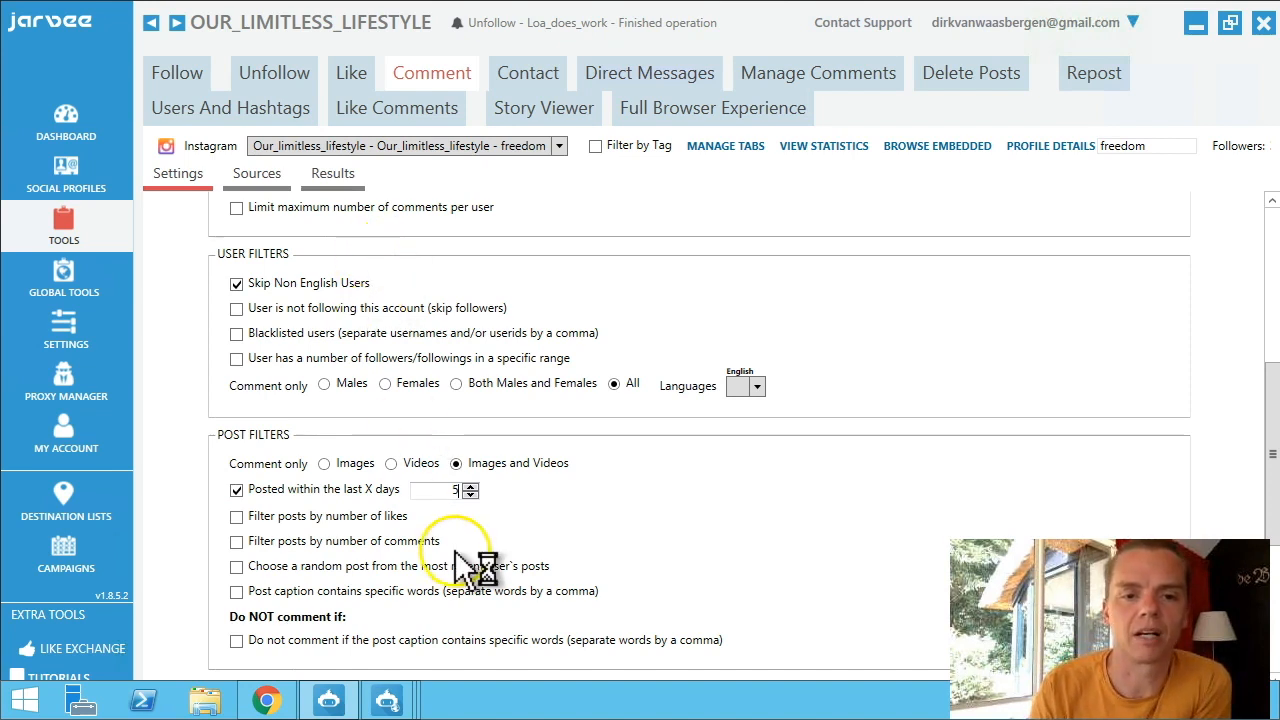
pyautogui.click(237, 518)
pyautogui.click(684, 522)
pyautogui.doubleClick(684, 520)
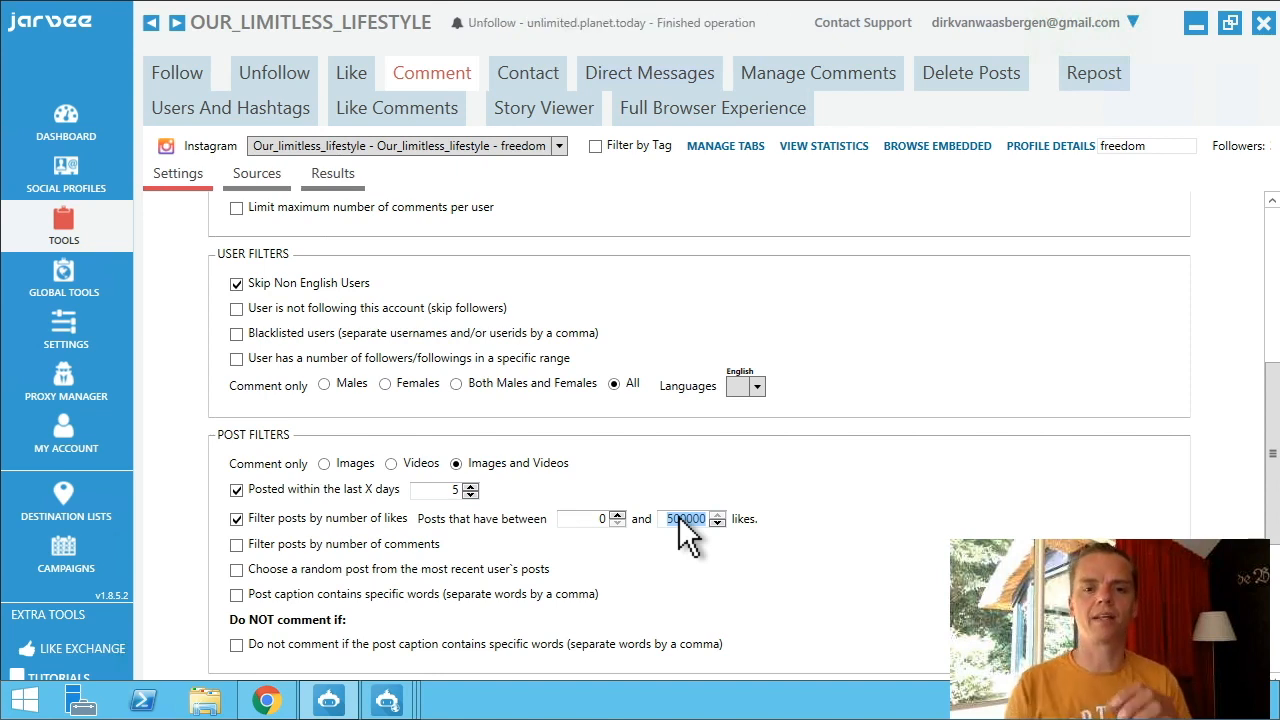
pyautogui.click(598, 514)
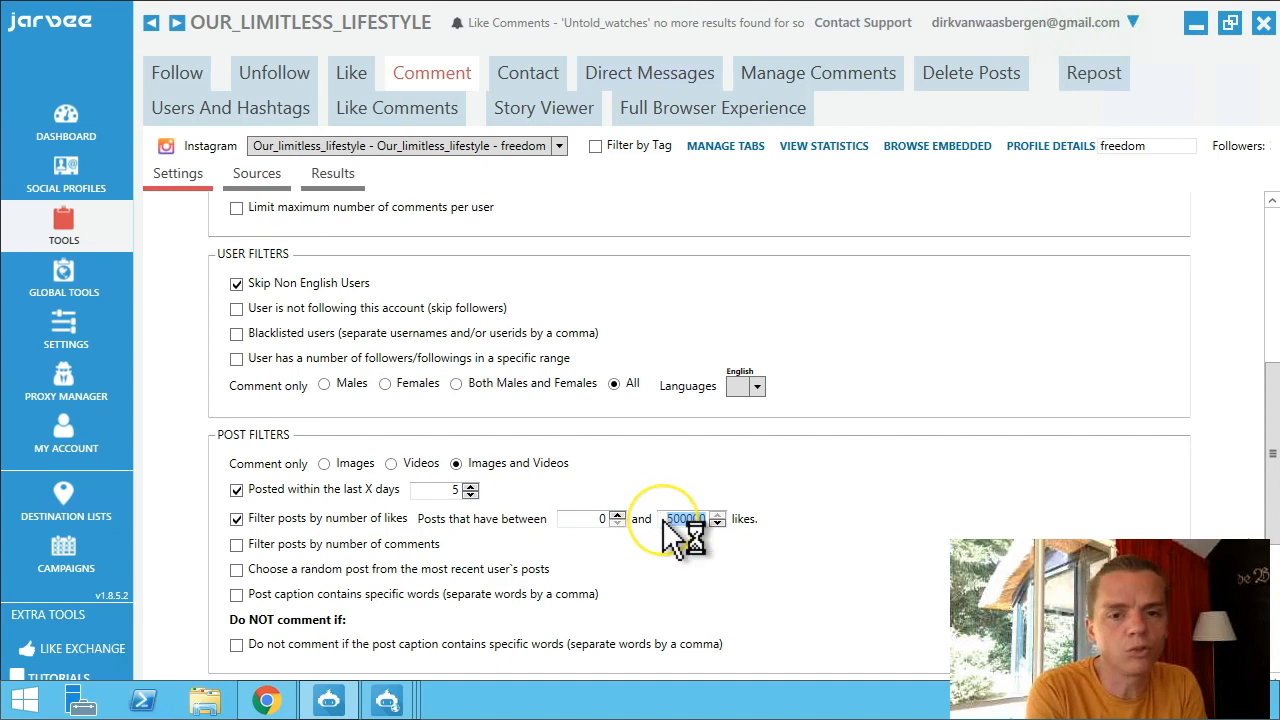
pyautogui.write('100')
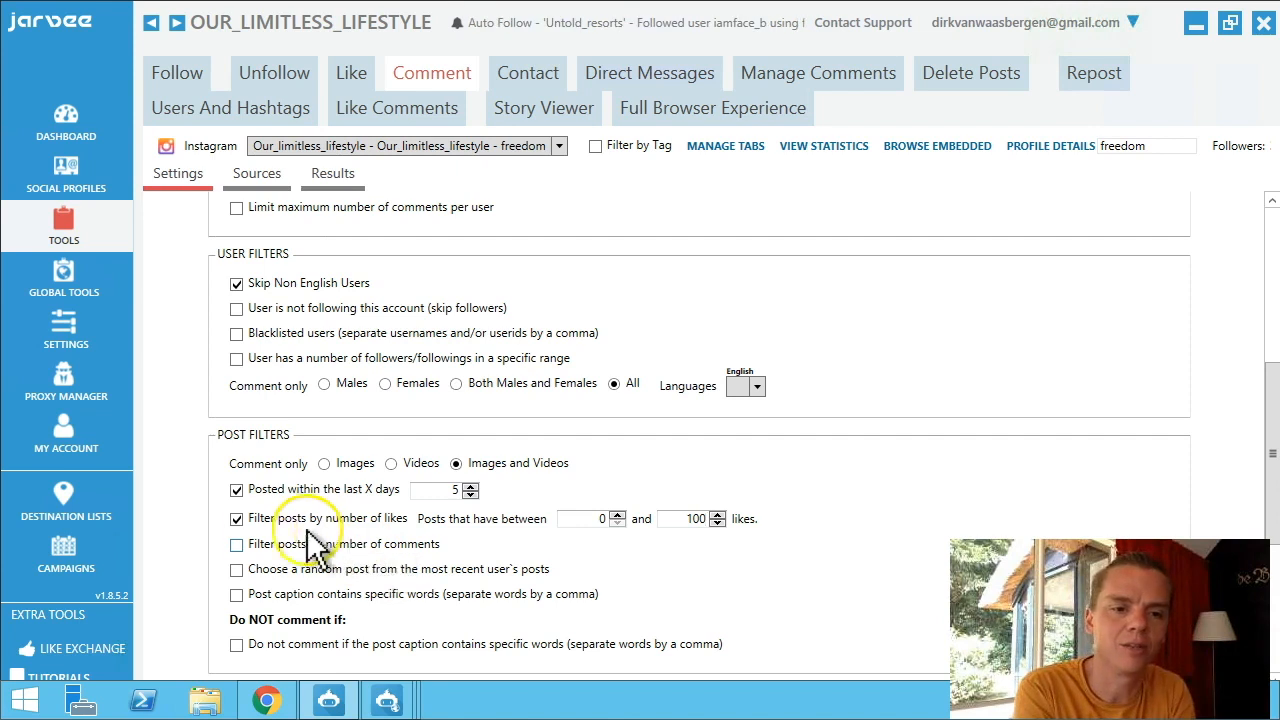
pyautogui.click(236, 546)
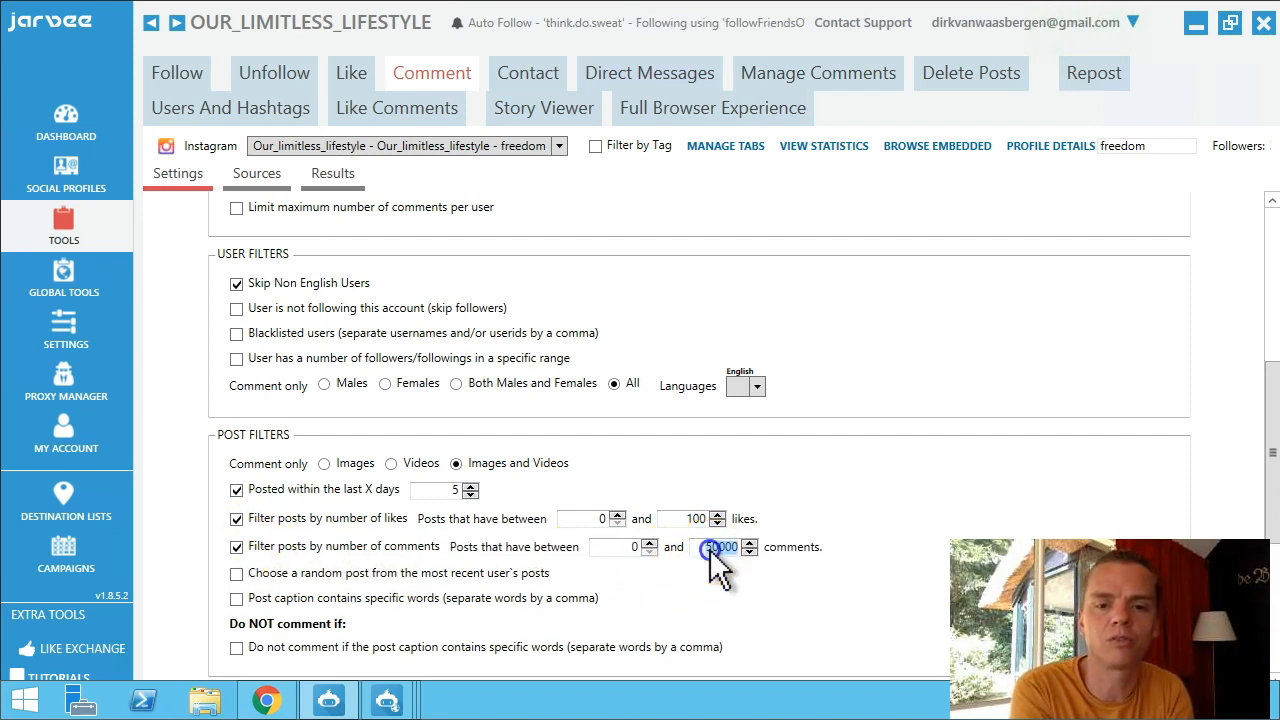
pyautogui.write('10')
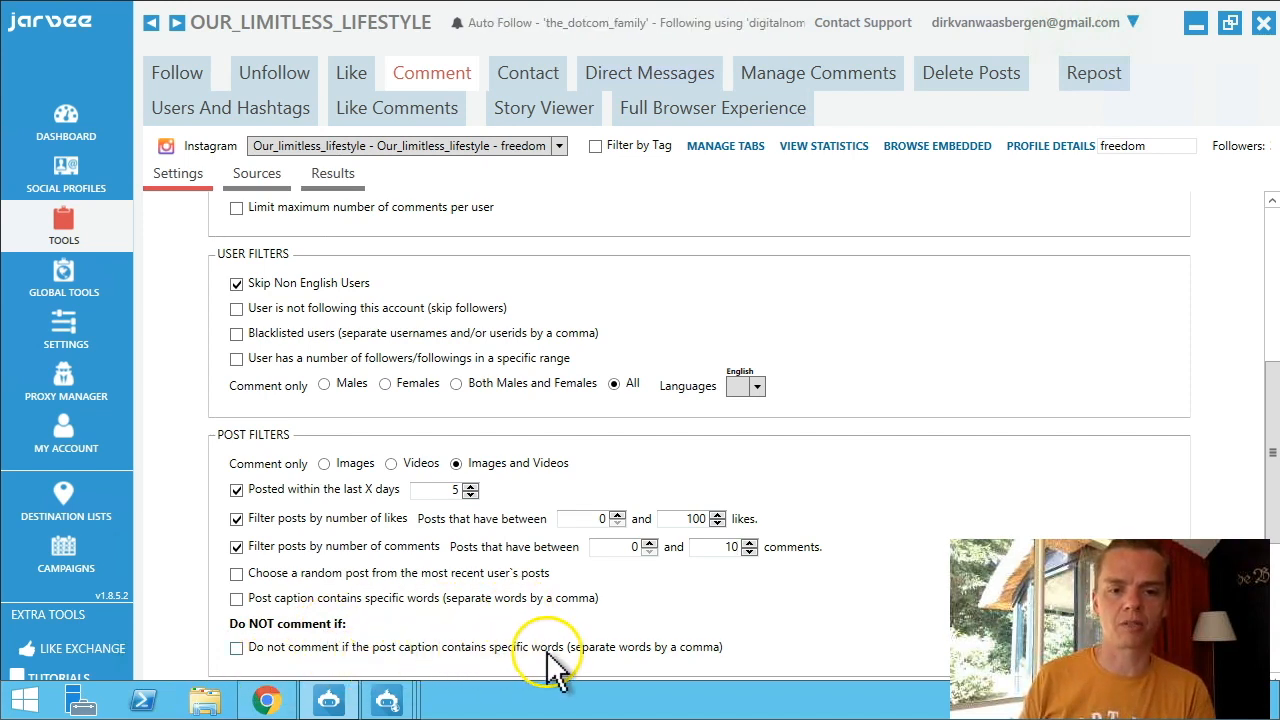
pyautogui.scroll(-3, 548, 665)
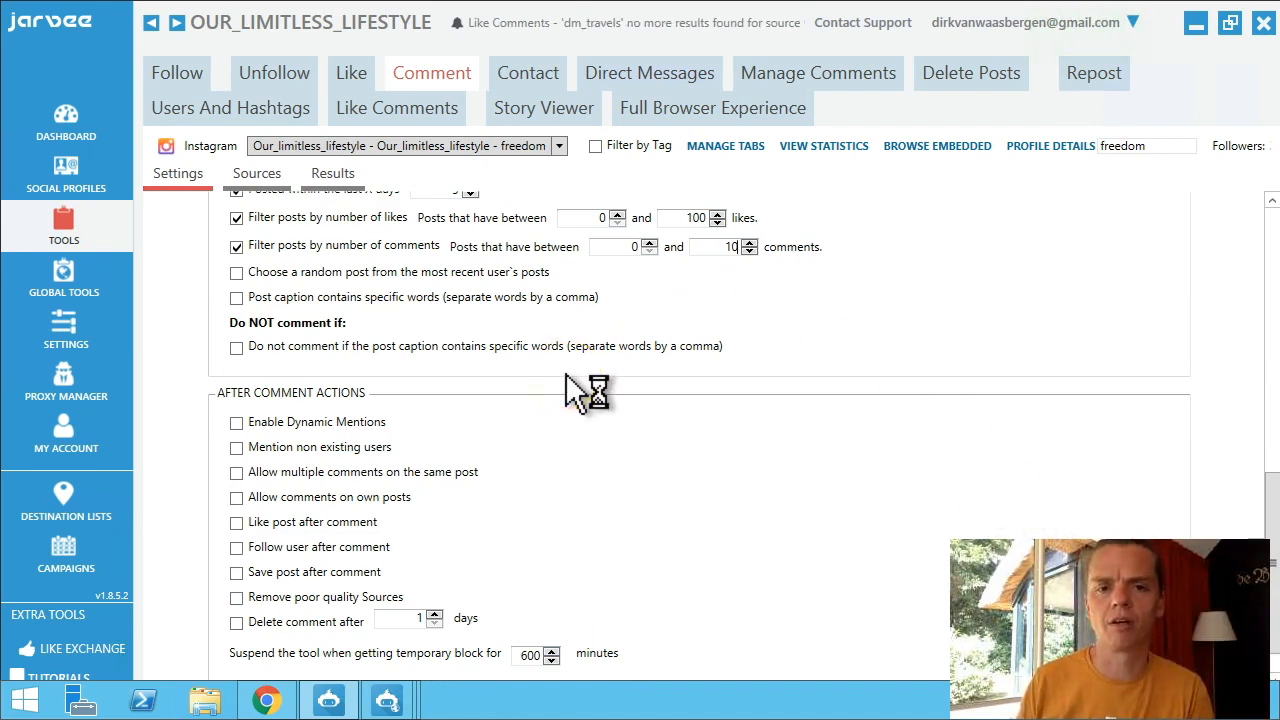
pyautogui.click(637, 366)
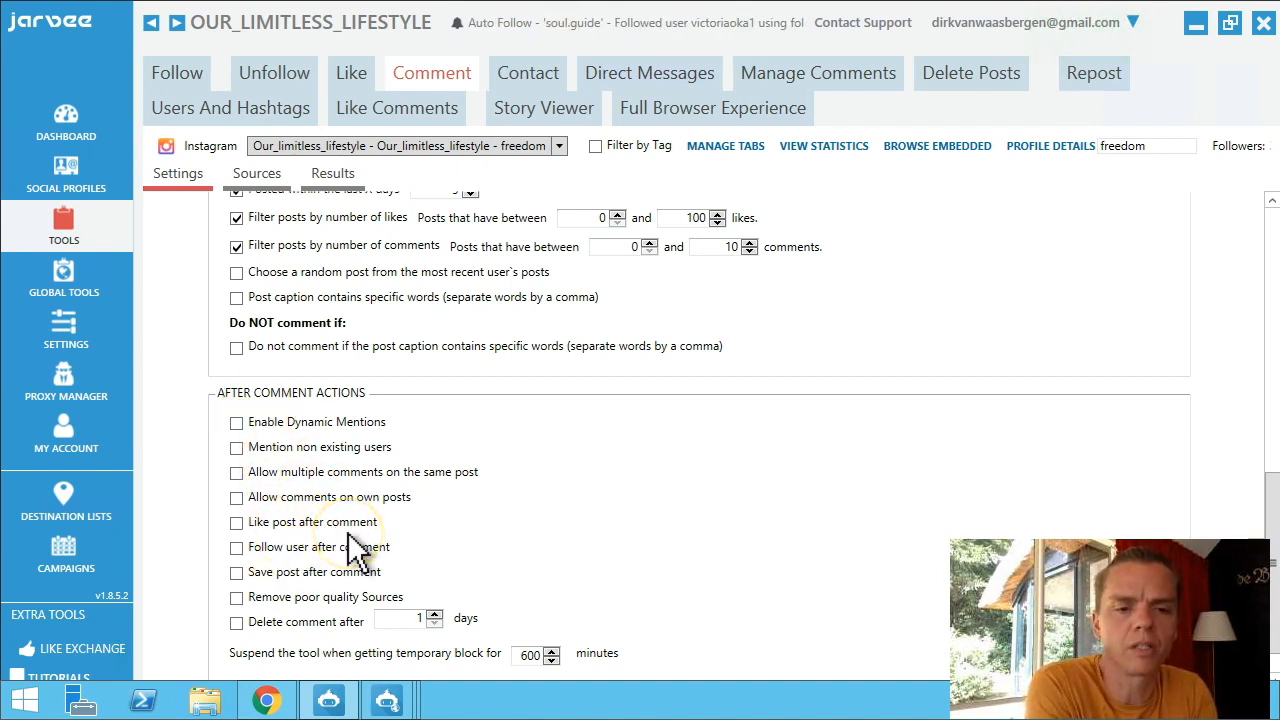
pyautogui.scroll(4, 355, 550)
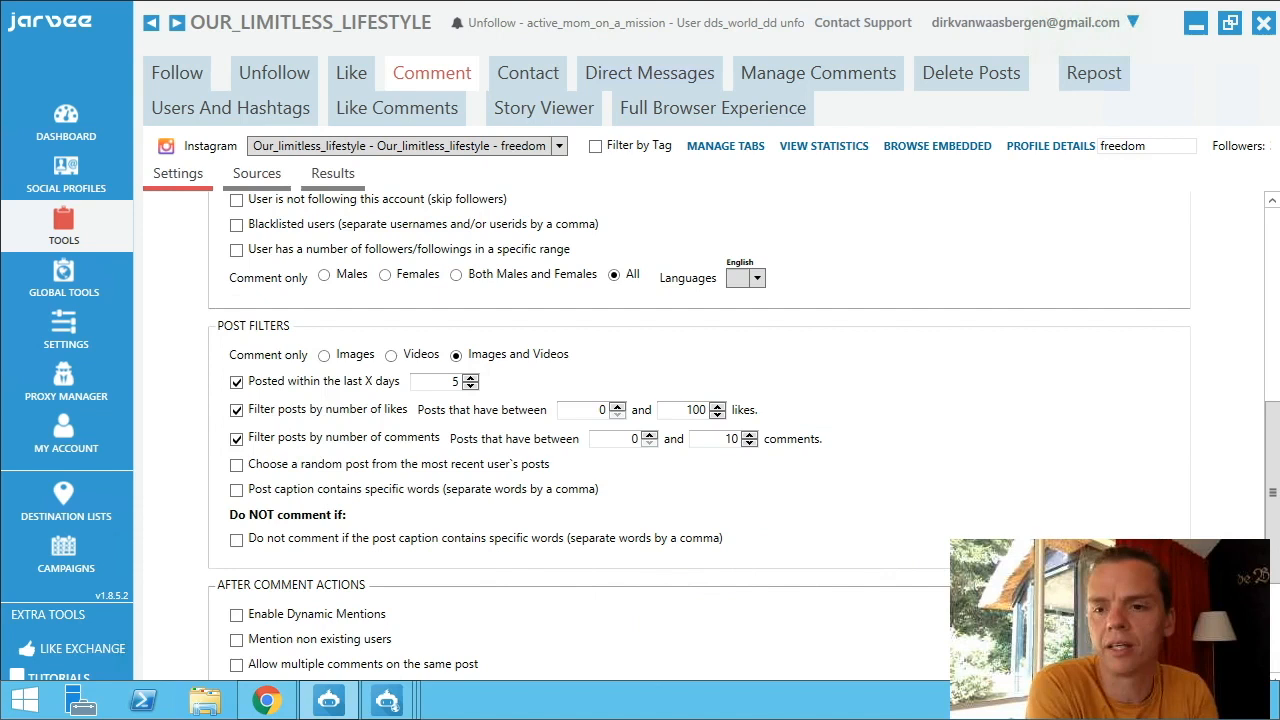
pyautogui.moveTo(1274, 535); pyautogui.dragTo(1275, 670)
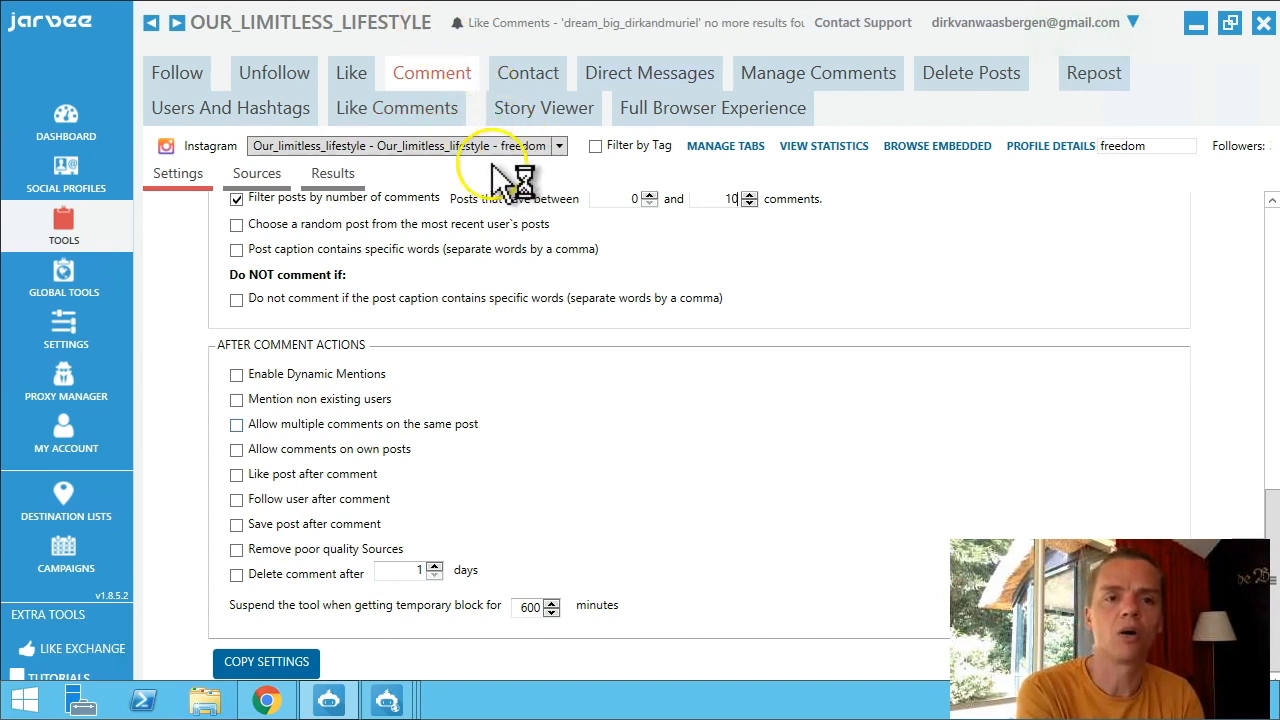
# Enable Comment on your Followers Posts in the Comment tool's Sources list.
pyautogui.click(252, 177)
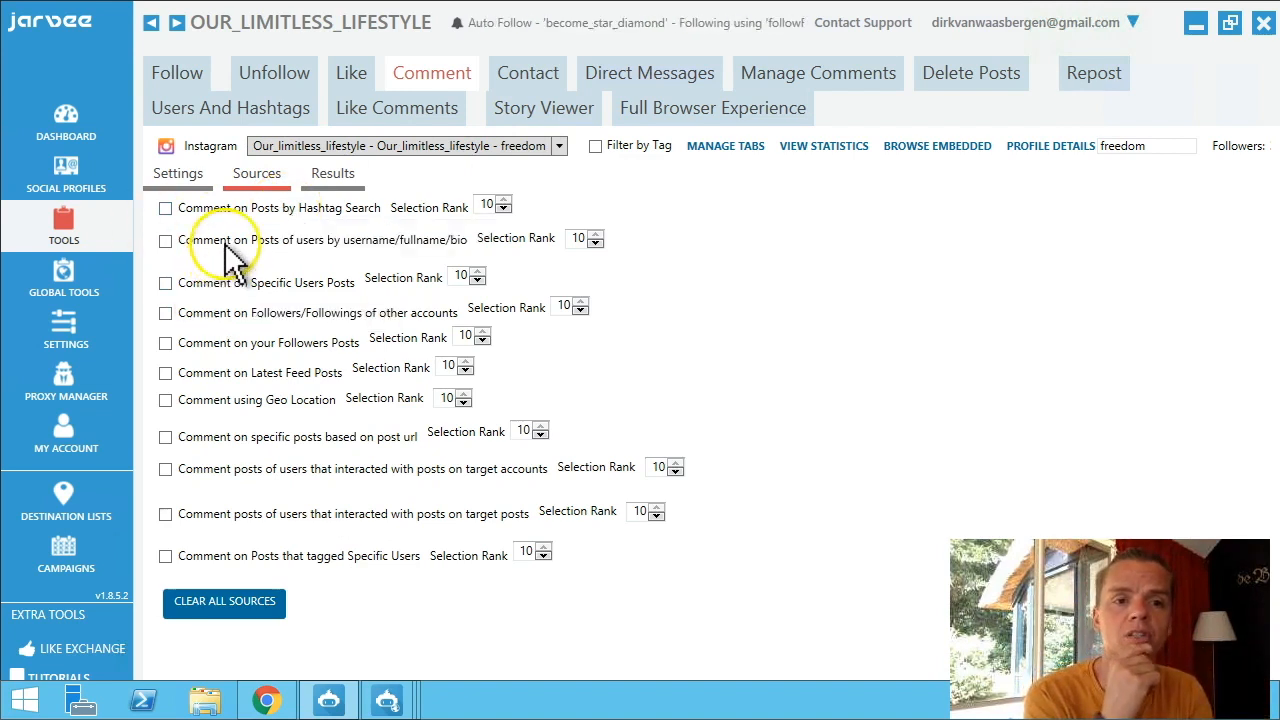
pyautogui.click(166, 344)
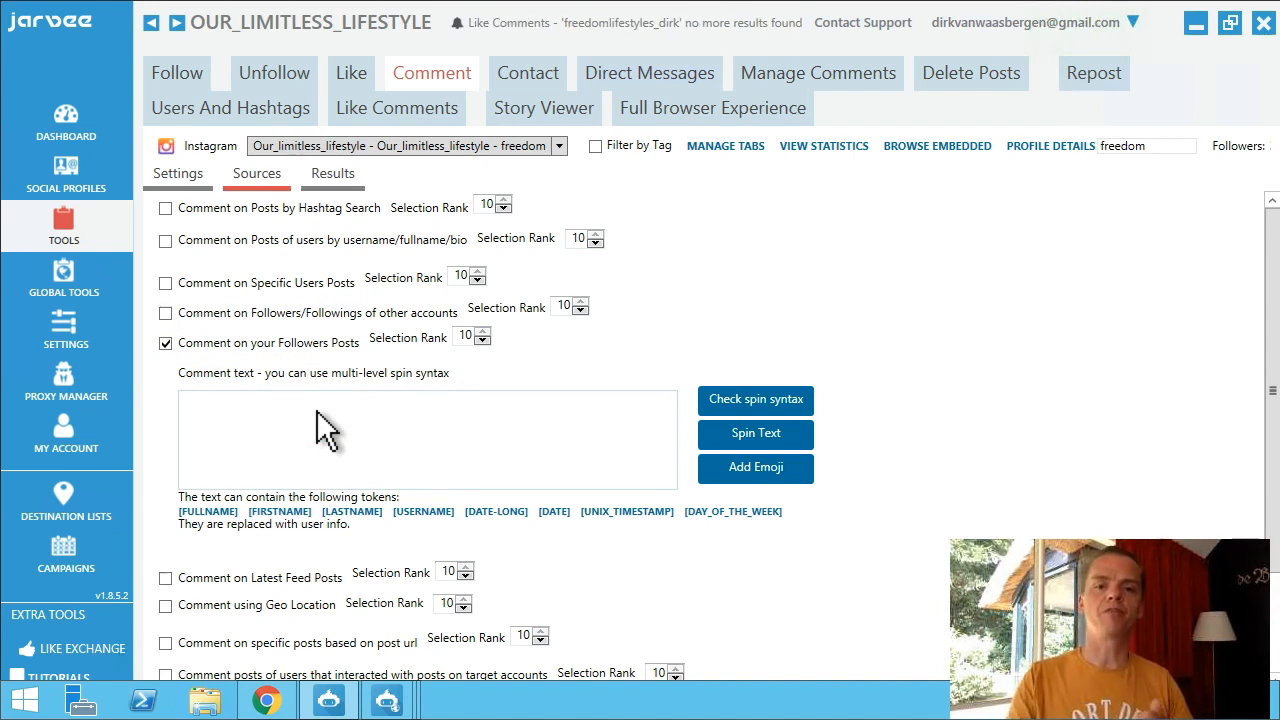
# Type the first comment variant ending 'just wanted to reach out and say i love your stuff'.
pyautogui.click(395, 443)
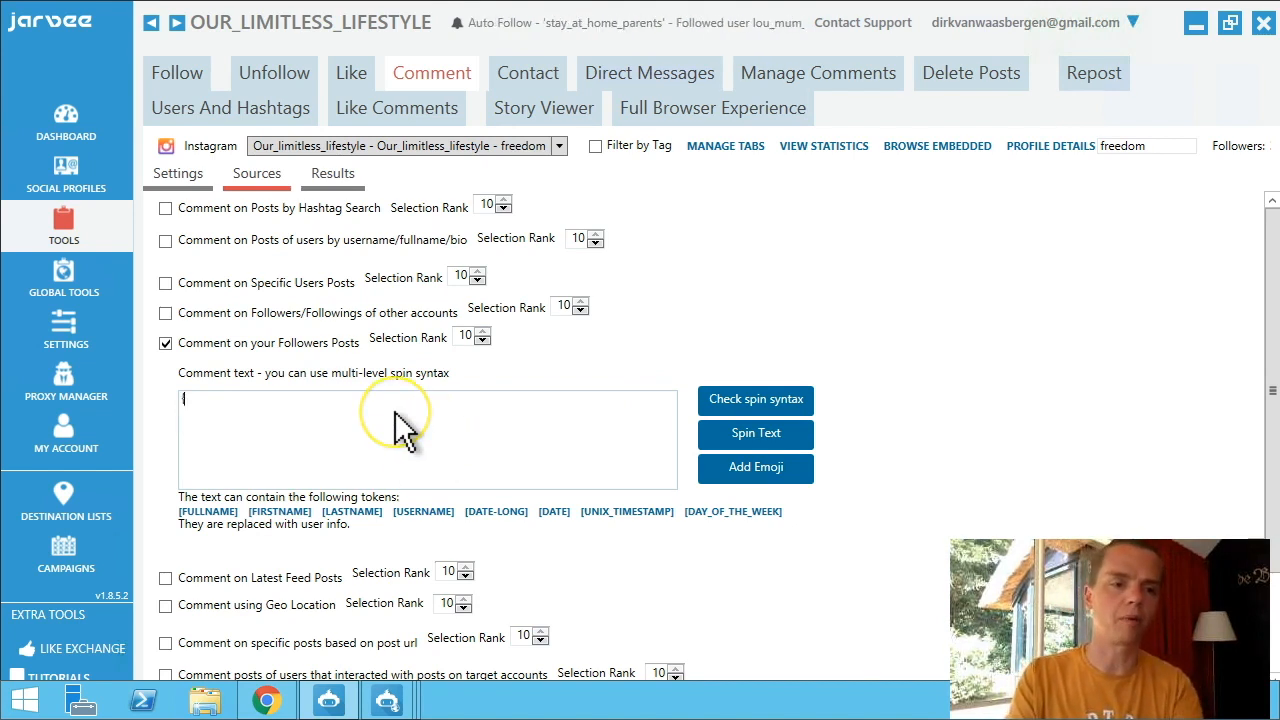
pyautogui.write('h')
pyautogui.press('BackSpace')
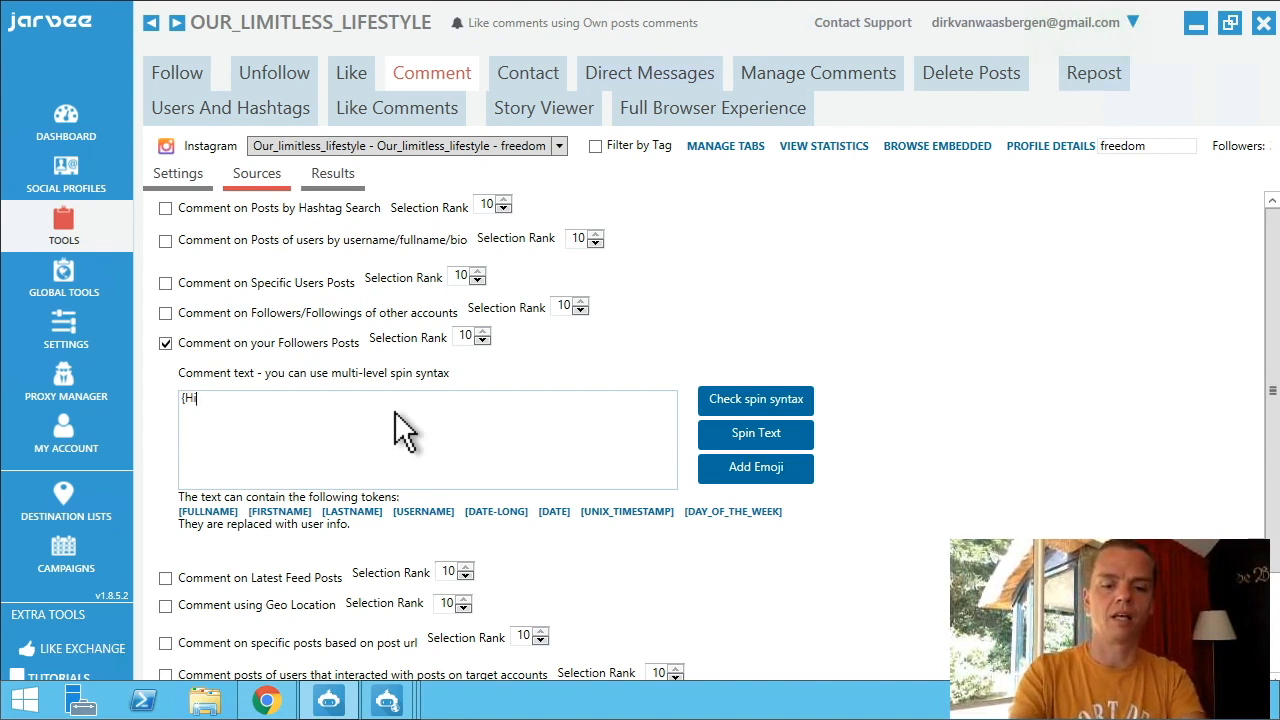
pyautogui.write('Hi | just want')
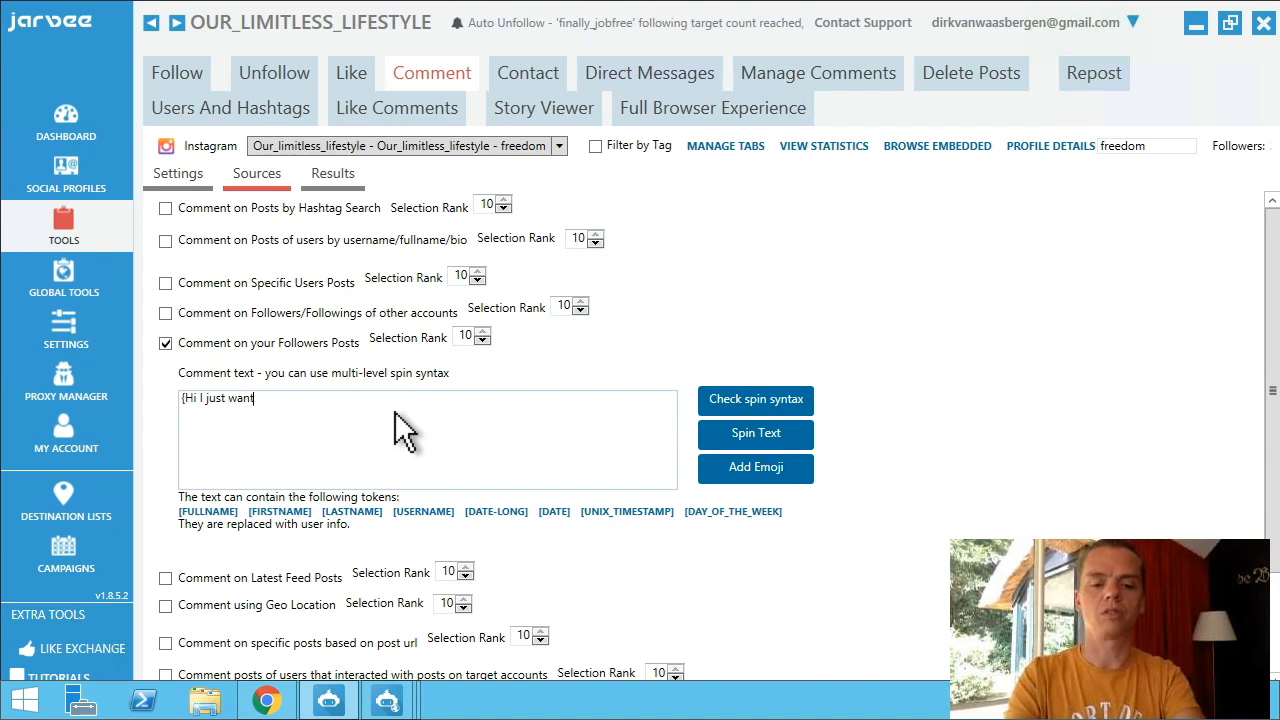
pyautogui.write('ed to reach out ')
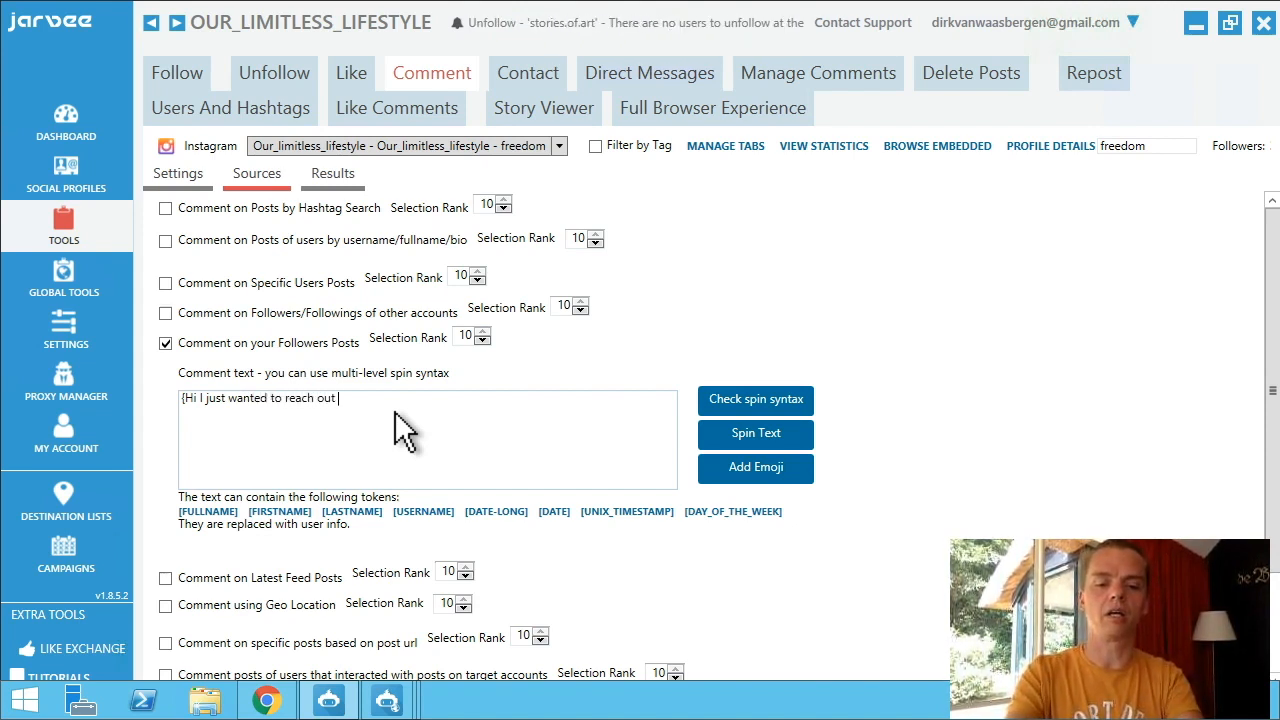
pyautogui.write('and say i love your stuff |')
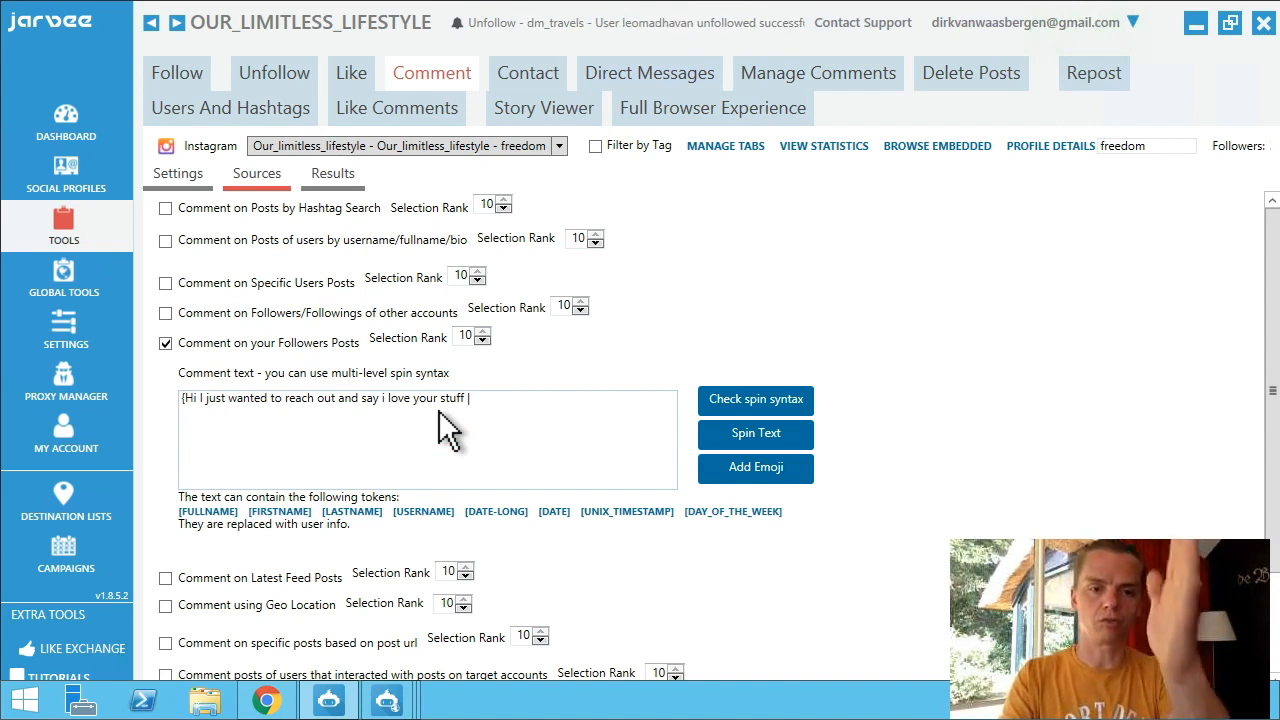
# Add a second variant starting 'Hey' and ending 'say that I love what you do'.
pyautogui.doubleClick(368, 398)
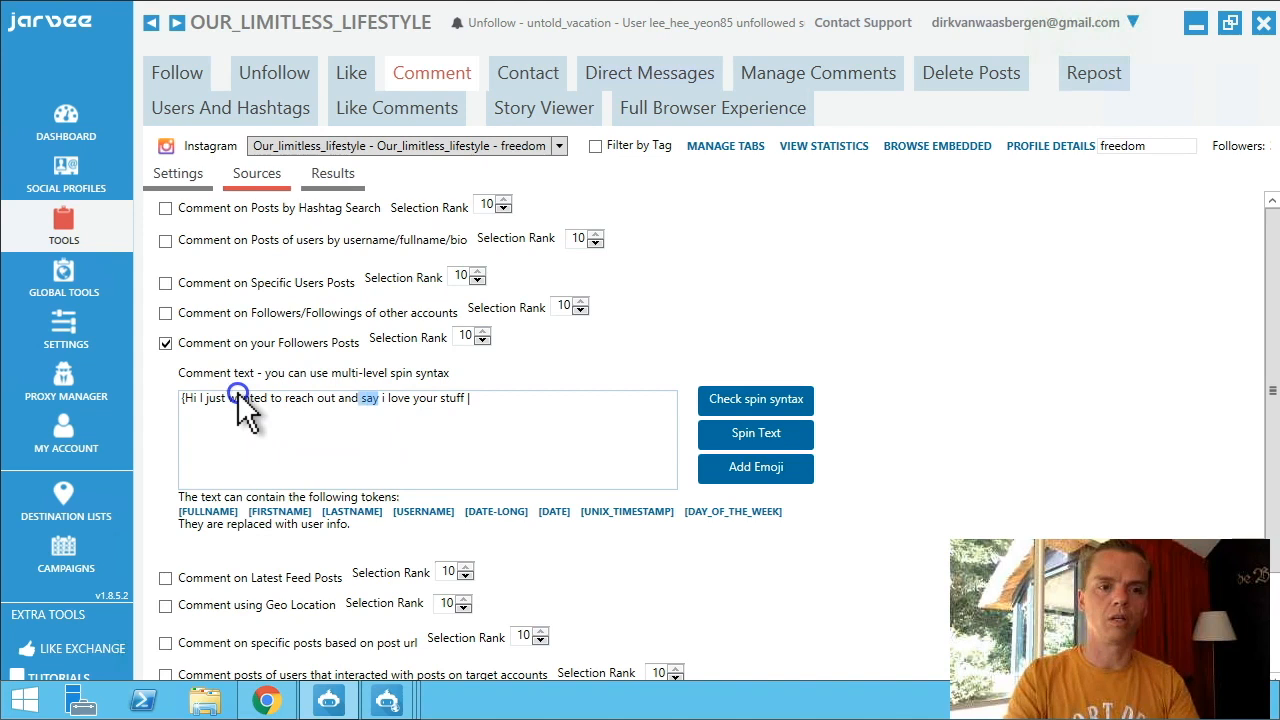
pyautogui.moveTo(190, 396); pyautogui.dragTo(186, 396)
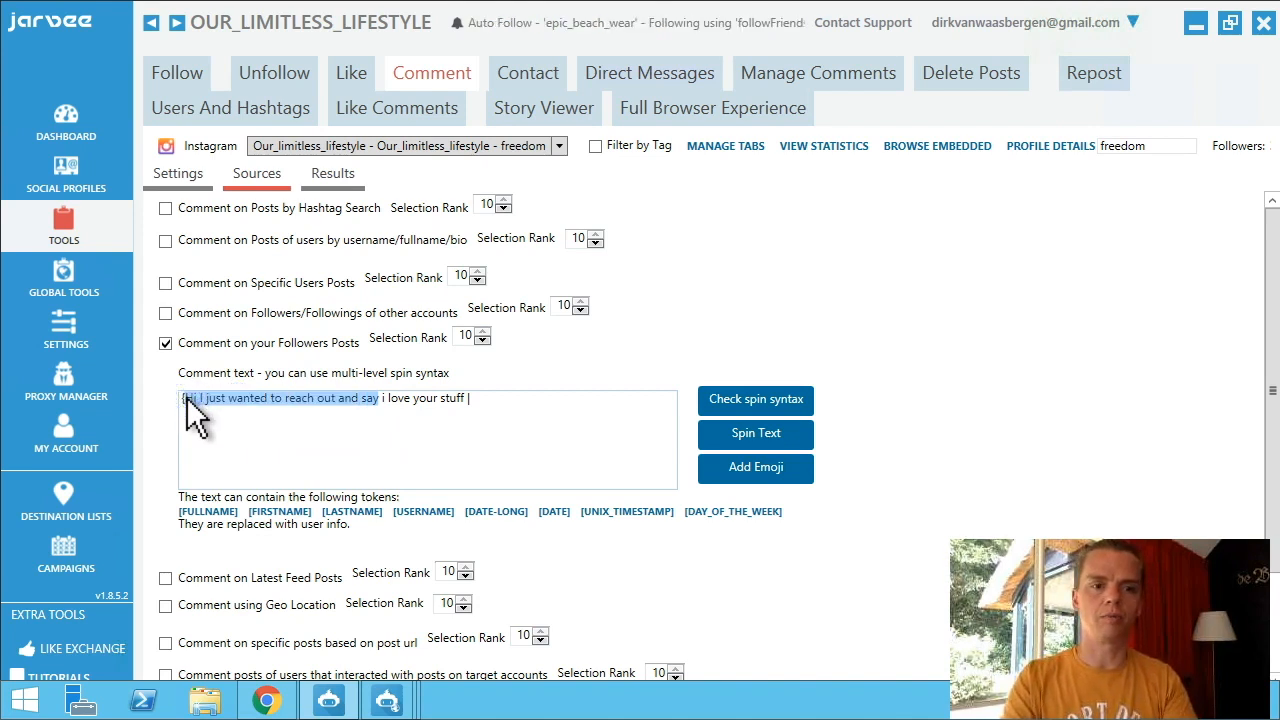
pyautogui.rightClick(195, 397)
pyautogui.click(244, 434)
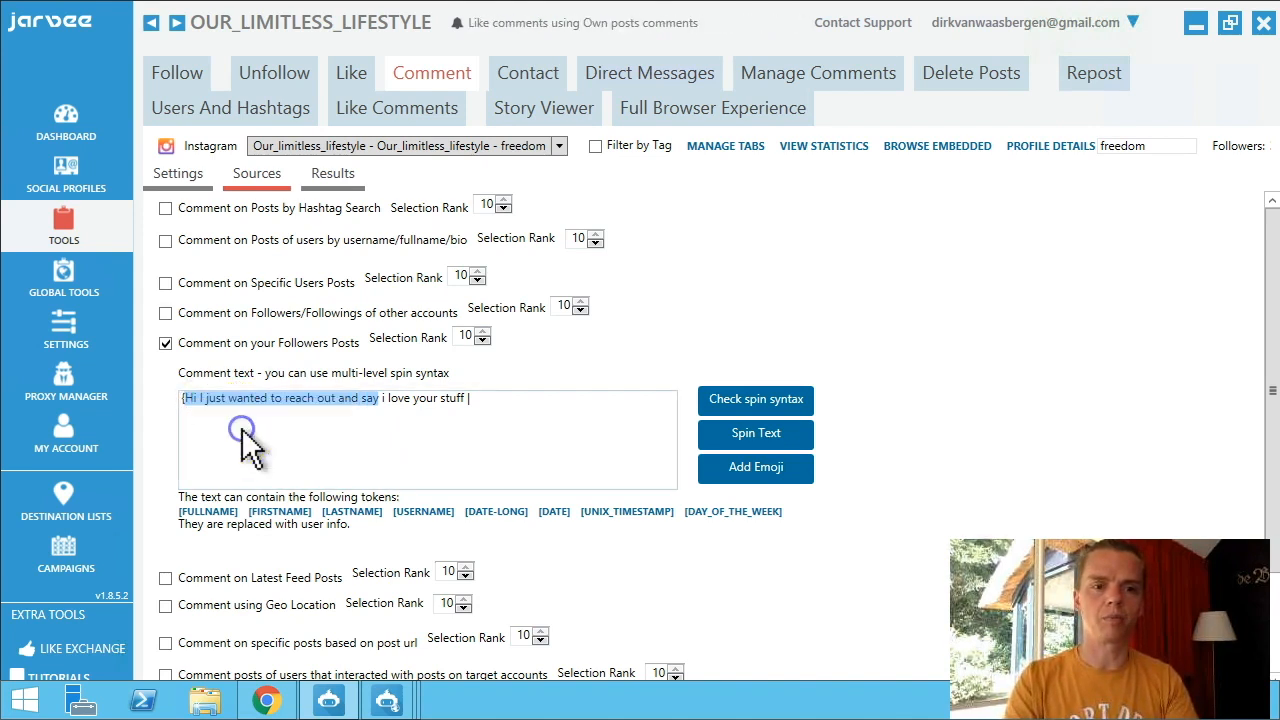
pyautogui.click(474, 400)
pyautogui.rightClick(478, 402)
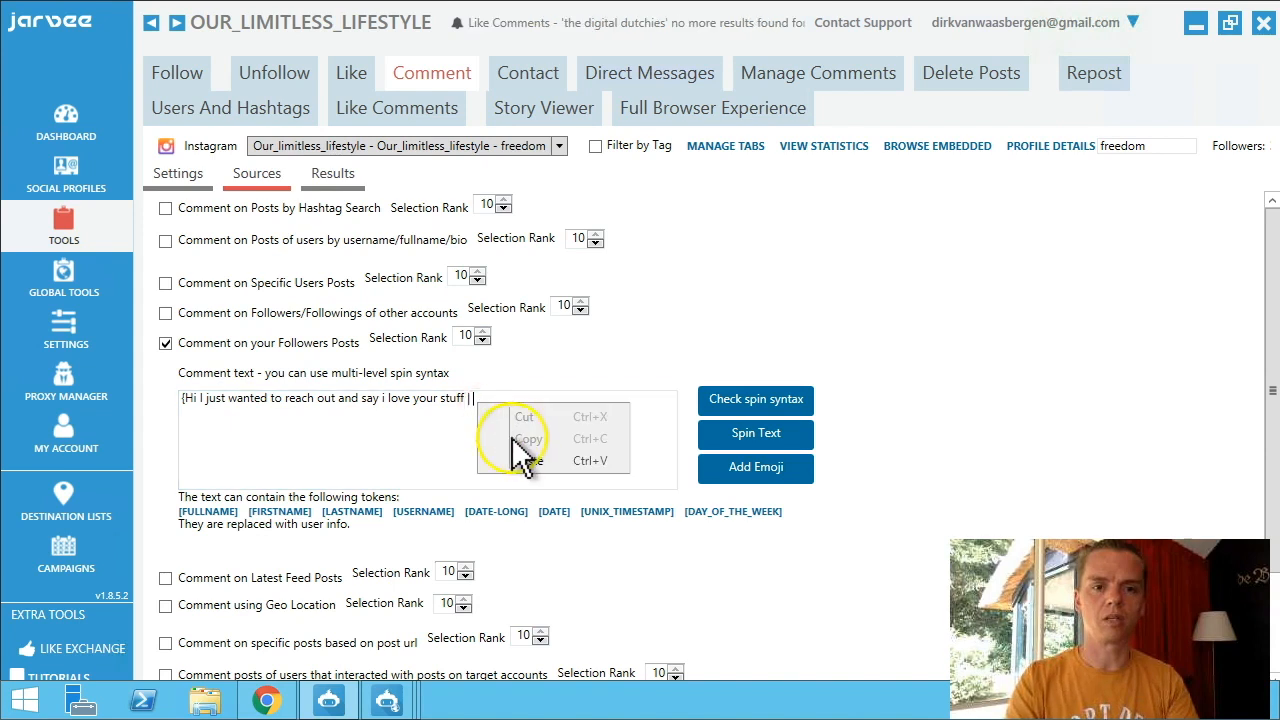
pyautogui.click(525, 459)
pyautogui.doubleClick(481, 398)
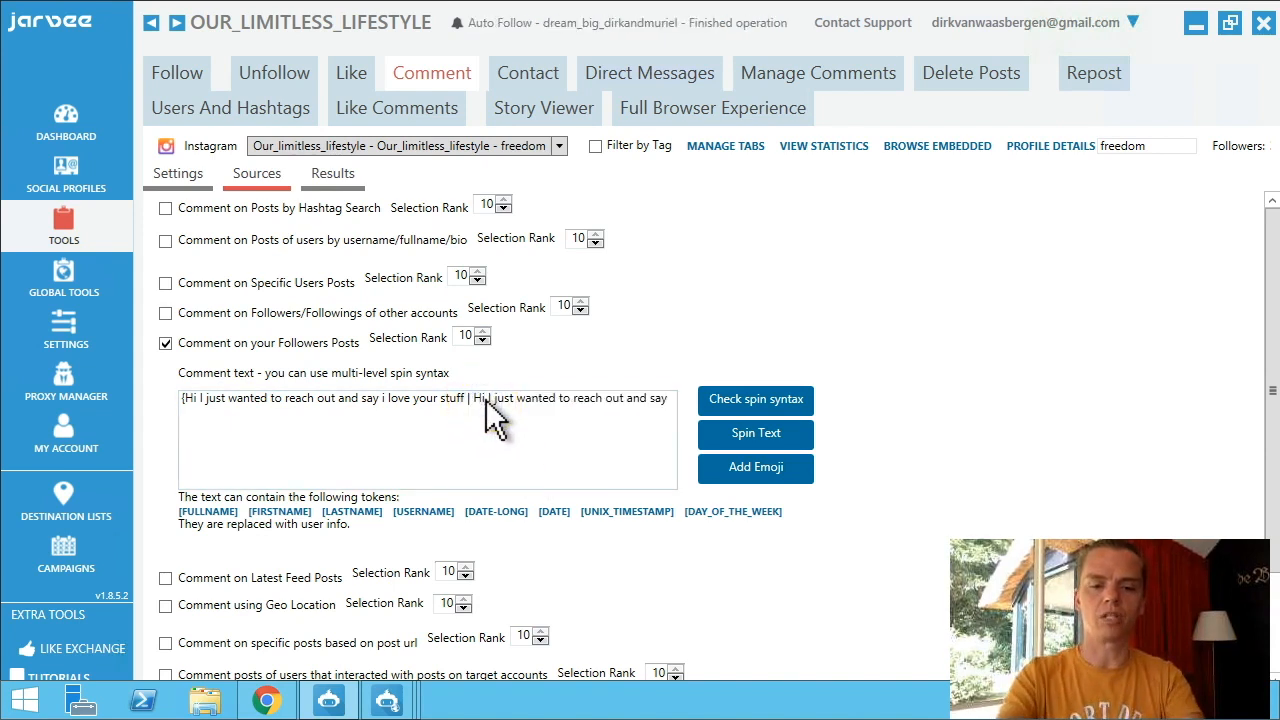
pyautogui.write('Hey')
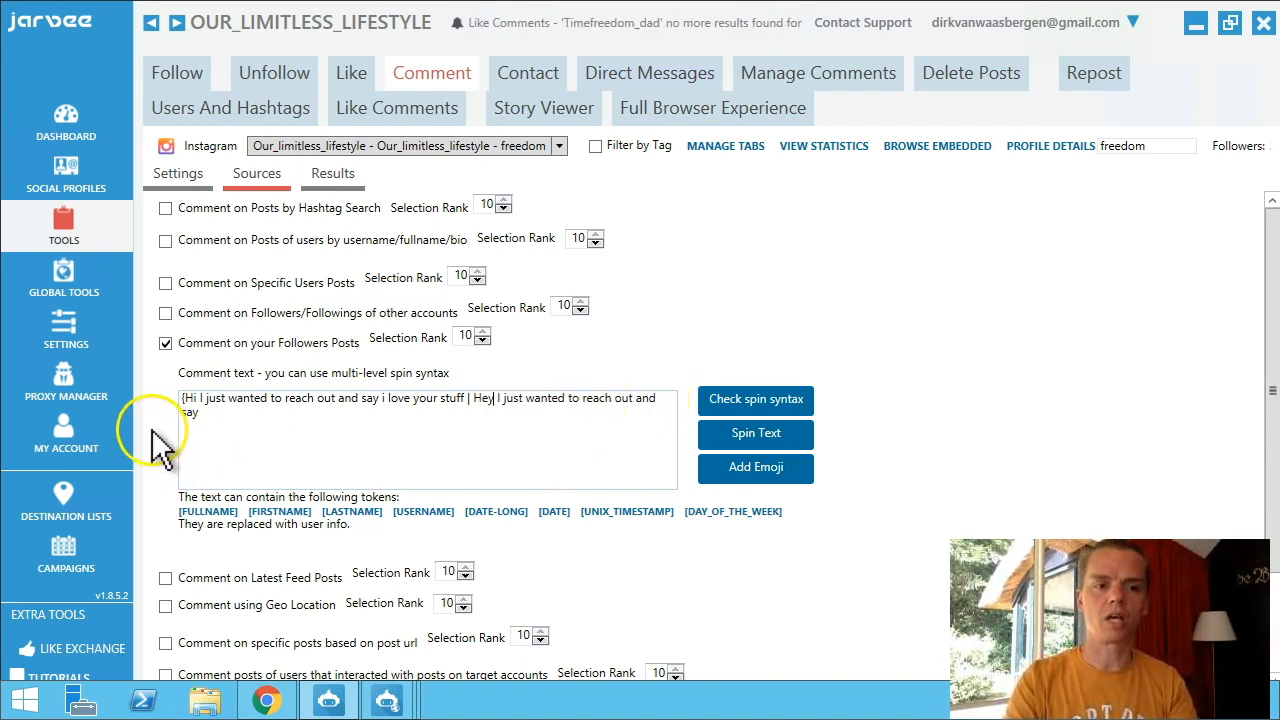
pyautogui.click(207, 414)
pyautogui.write('that ')
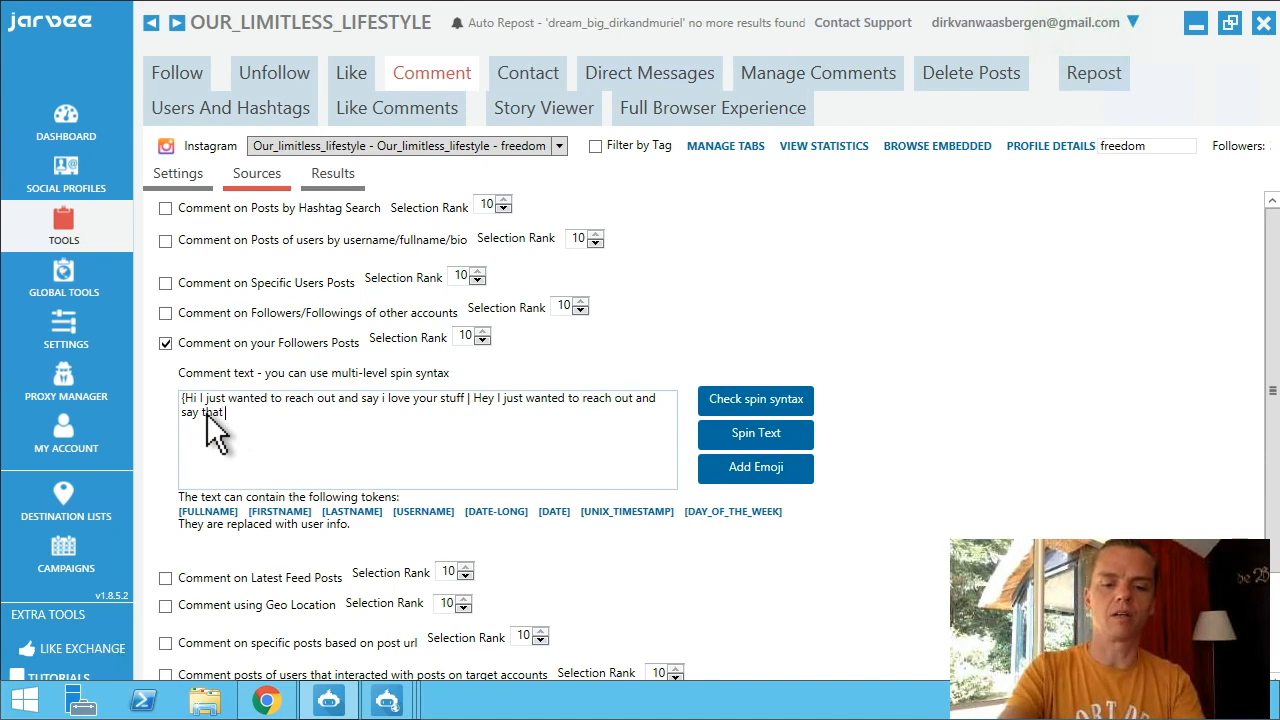
pyautogui.write('I love')
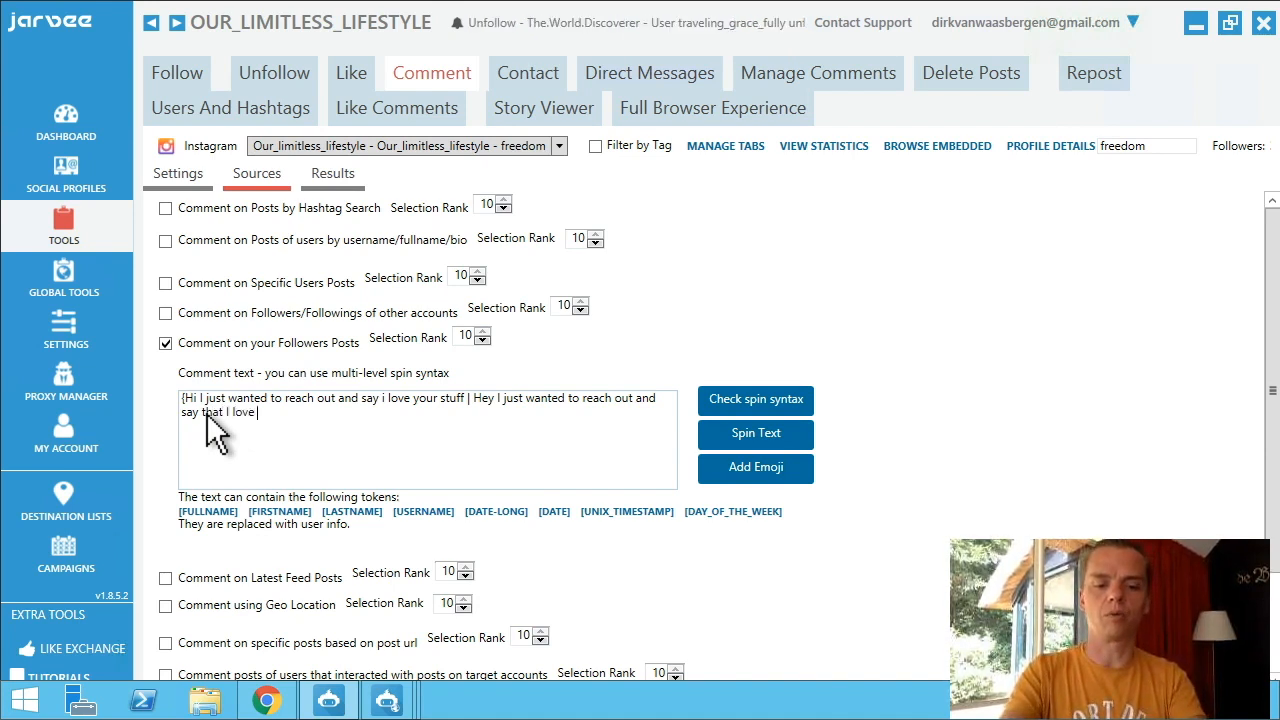
pyautogui.write(' what you do')
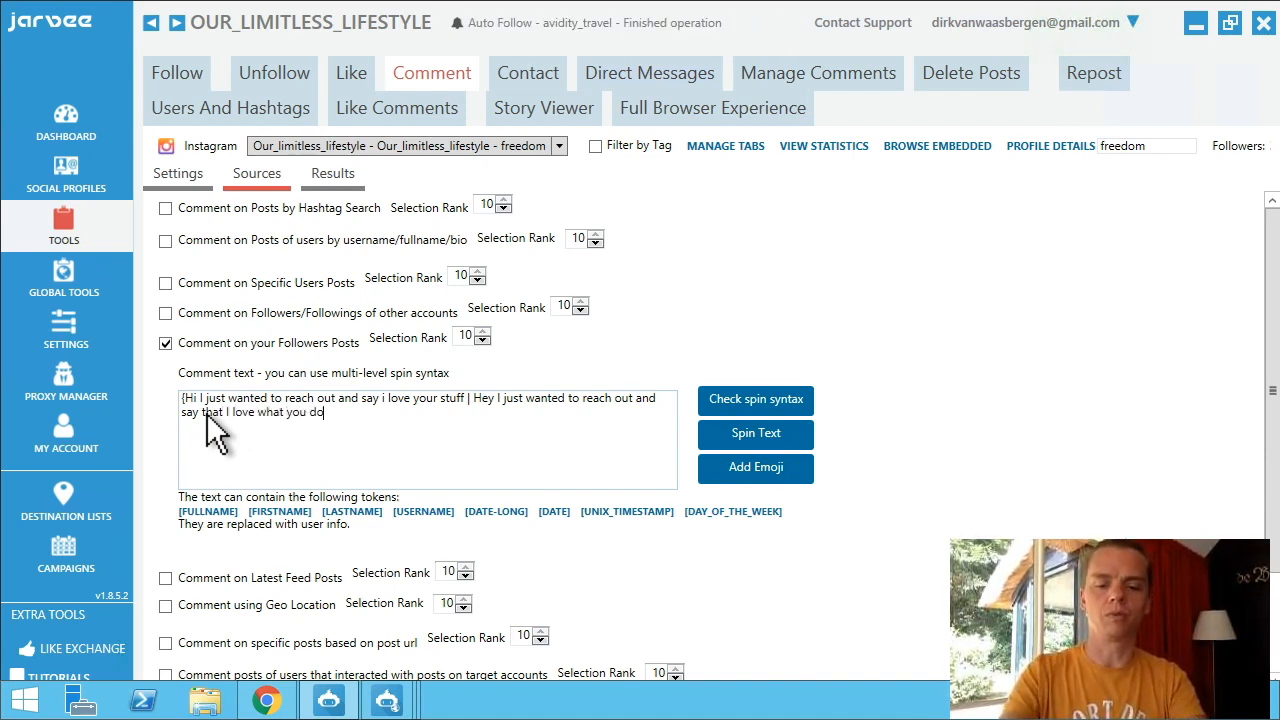
pyautogui.click(228, 424)
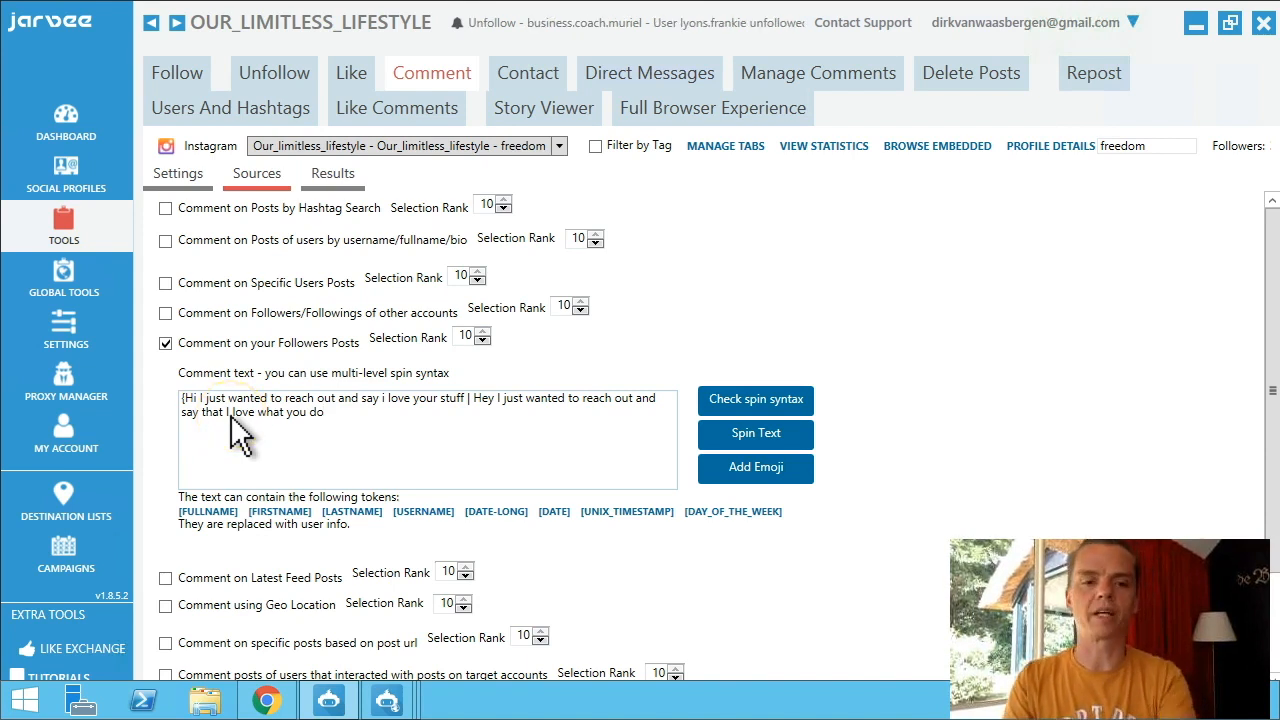
# Close the spin text with a brace and run Check spin syntax several times to preview random versions.
pyautogui.write('}')
pyautogui.click(737, 400)
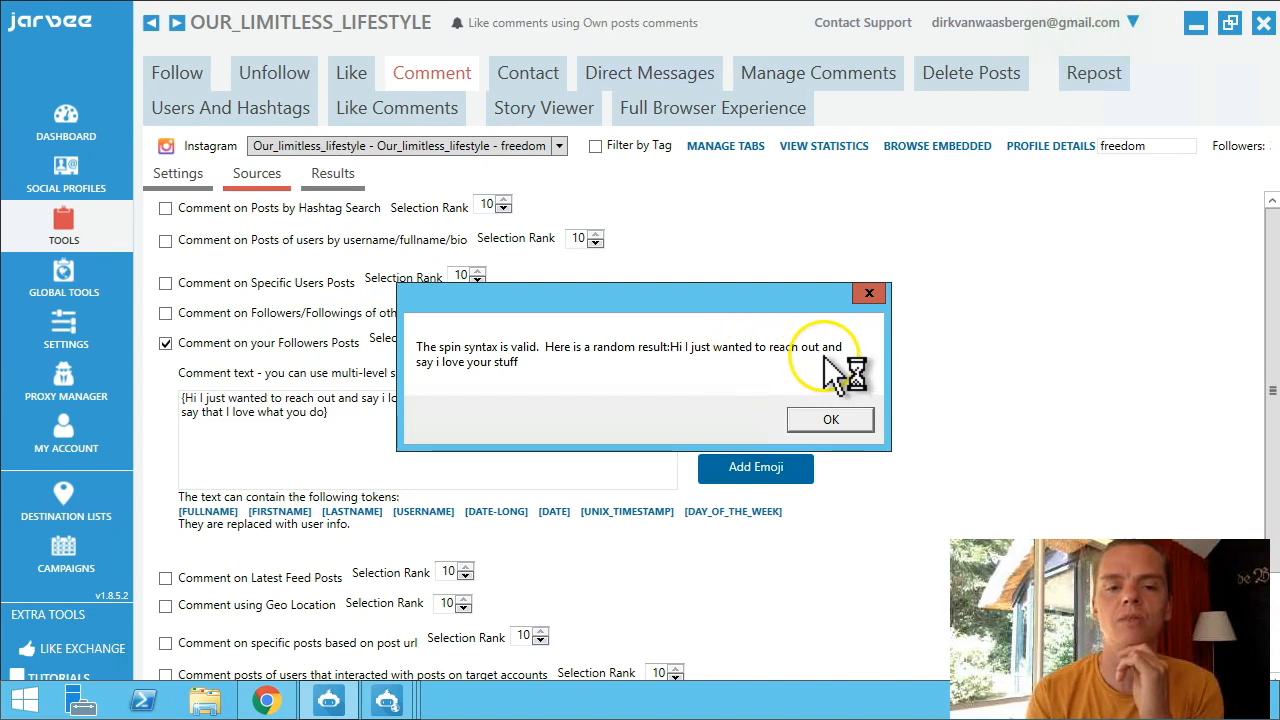
pyautogui.click(801, 418)
pyautogui.click(782, 401)
pyautogui.click(846, 420)
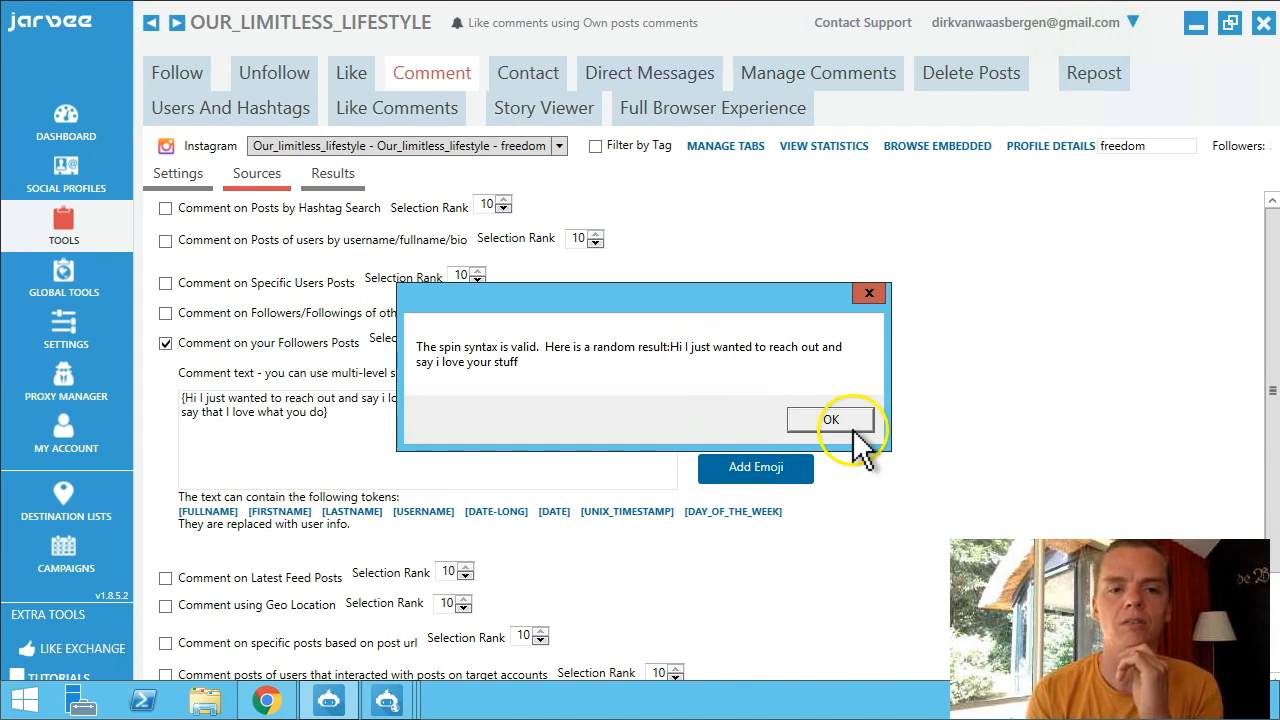
pyautogui.click(795, 399)
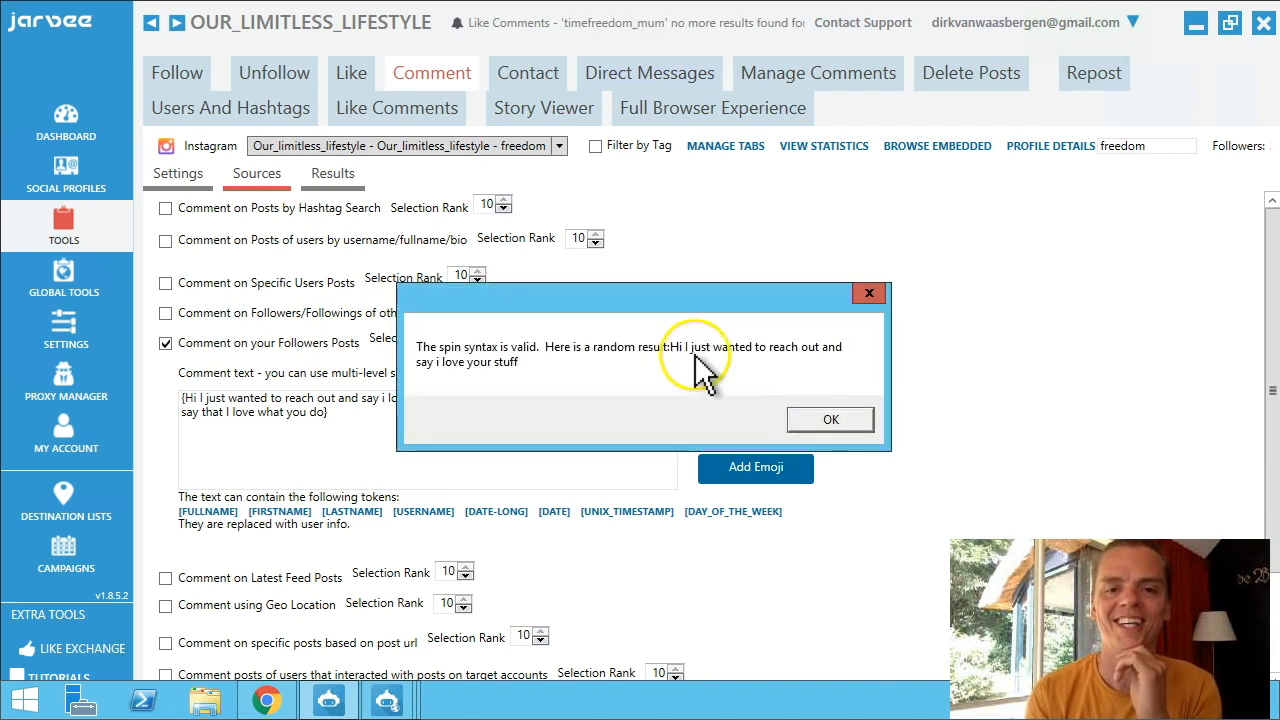
pyautogui.click(826, 420)
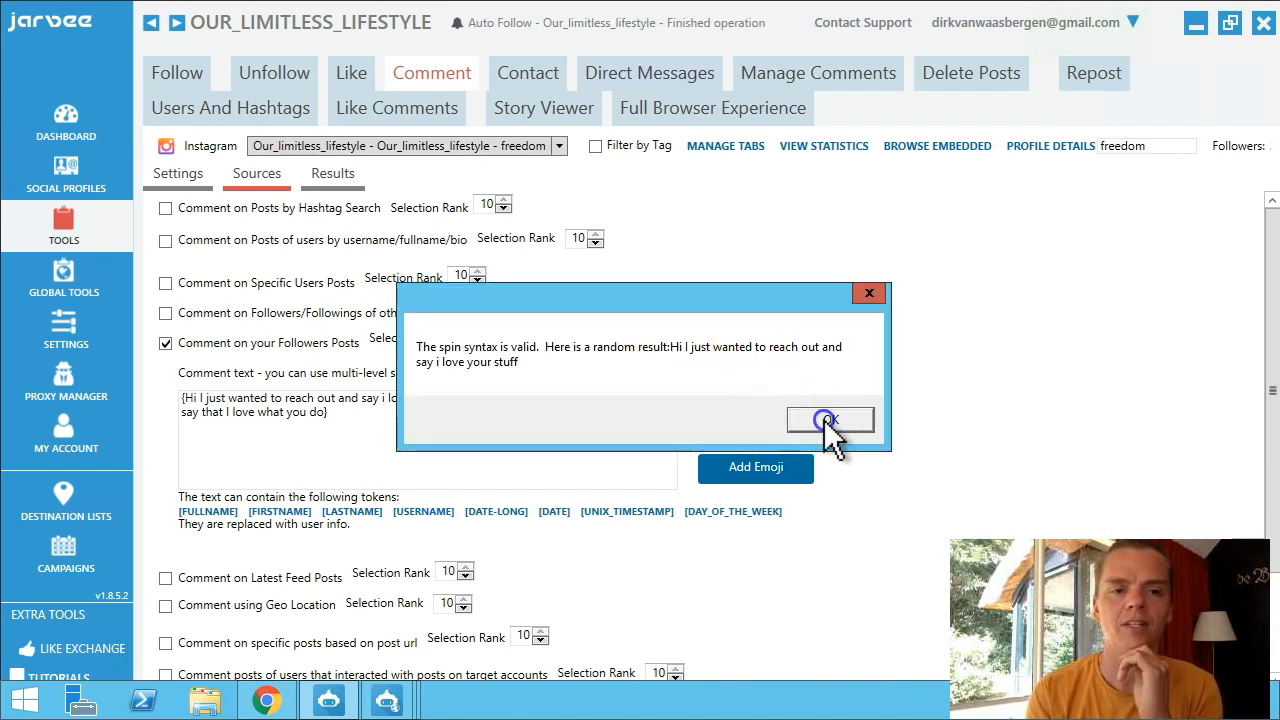
pyautogui.click(786, 396)
pyautogui.click(827, 418)
pyautogui.click(787, 397)
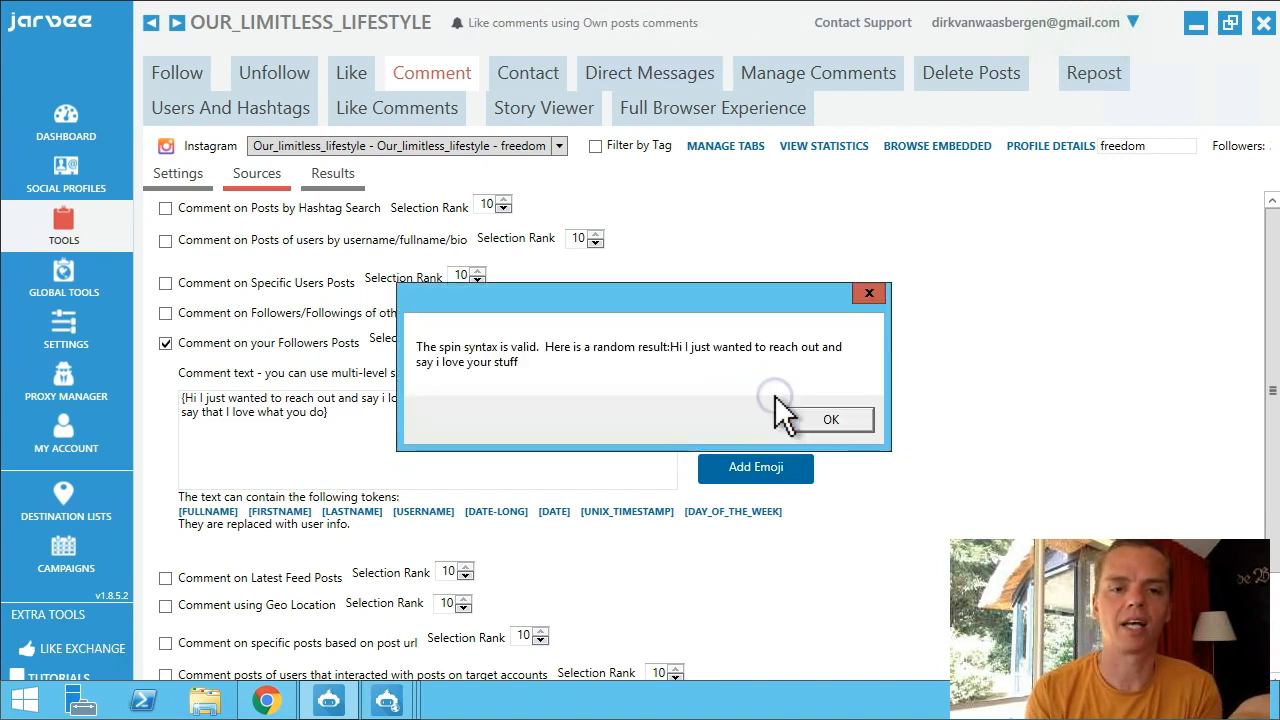
pyautogui.click(826, 420)
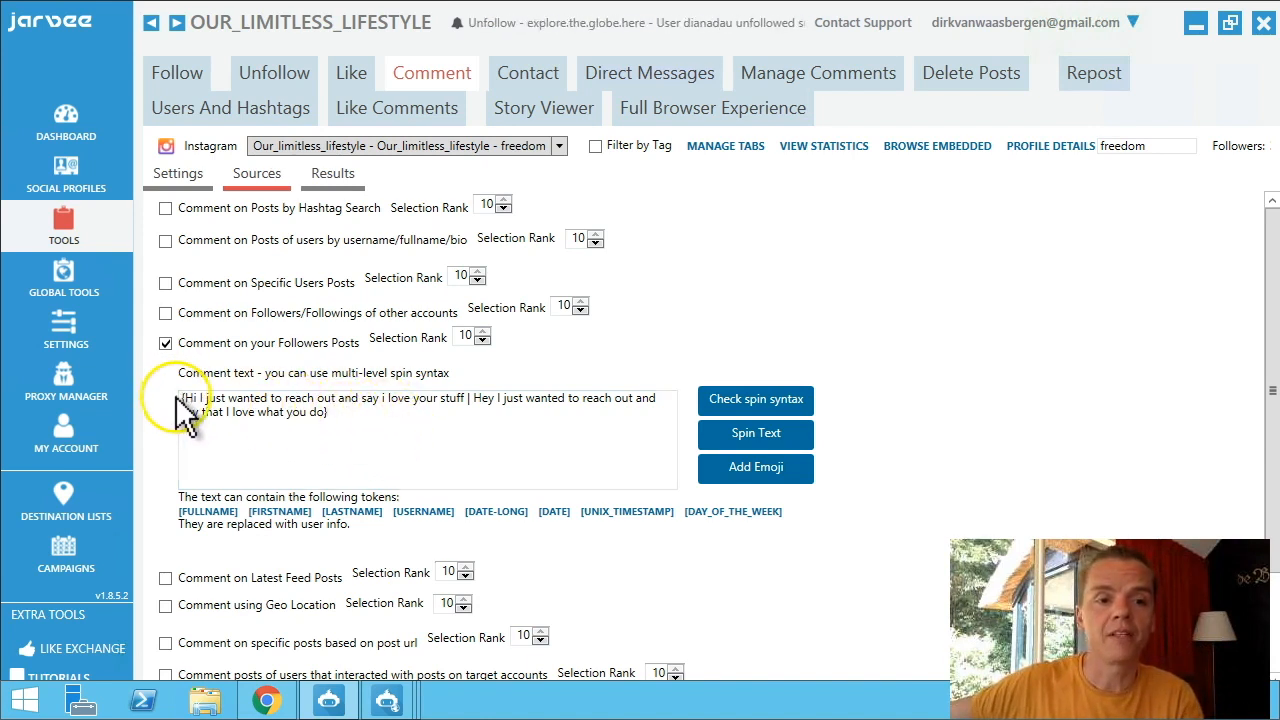
# Finish touching up the two-variant spin comment text, then scroll down the Sources list.
pyautogui.write('I')
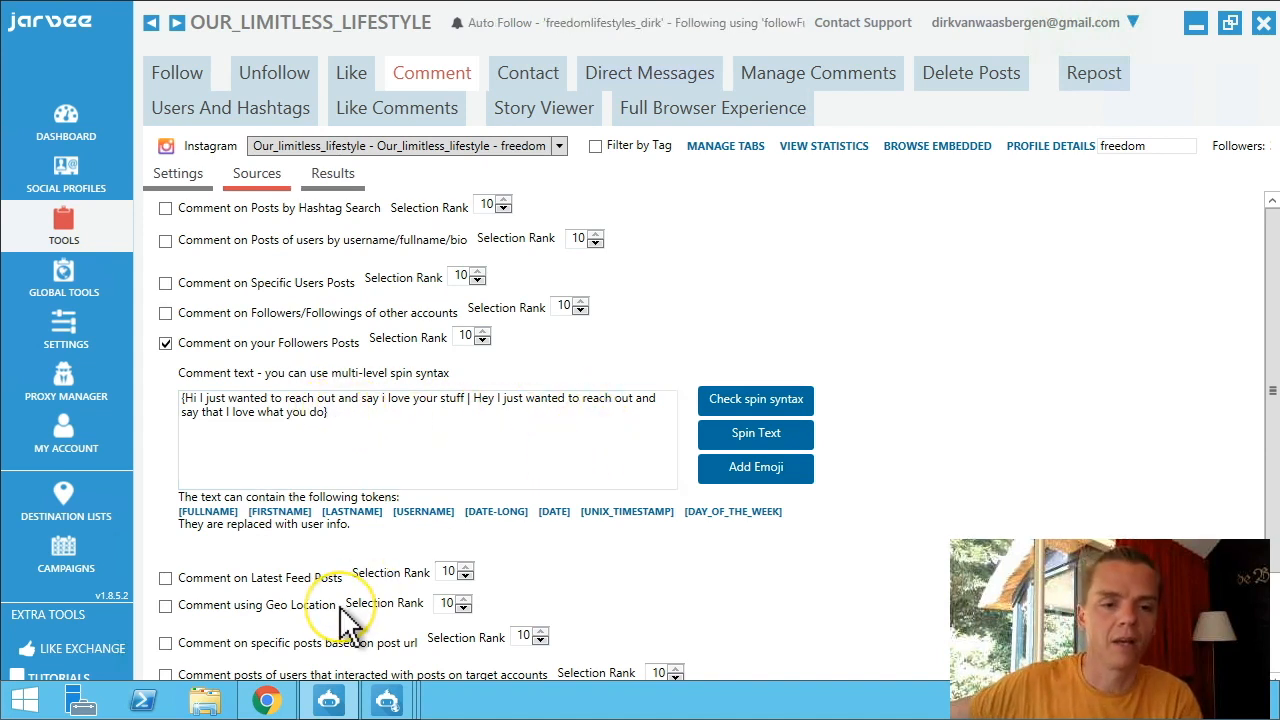
pyautogui.scroll(-3, 343, 610)
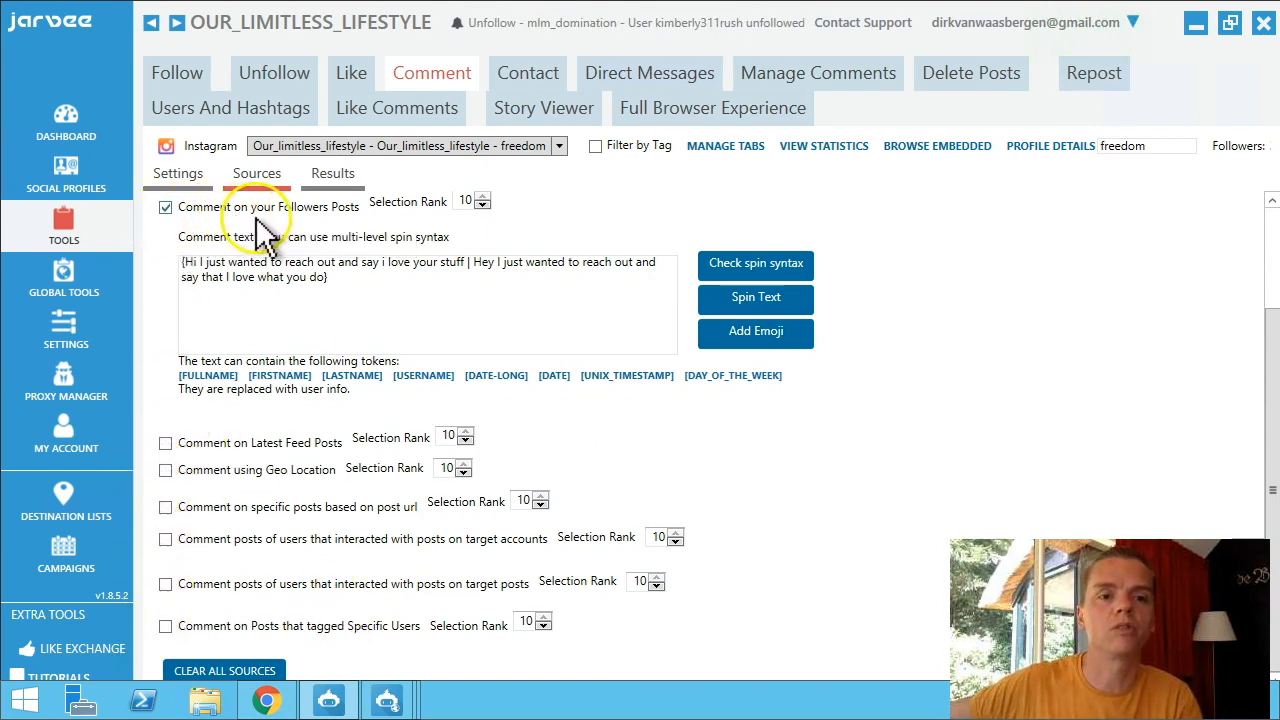
# Show Contact's Send Message To New Followers settings with its enabled spin-syntax welcome message.
pyautogui.click(513, 75)
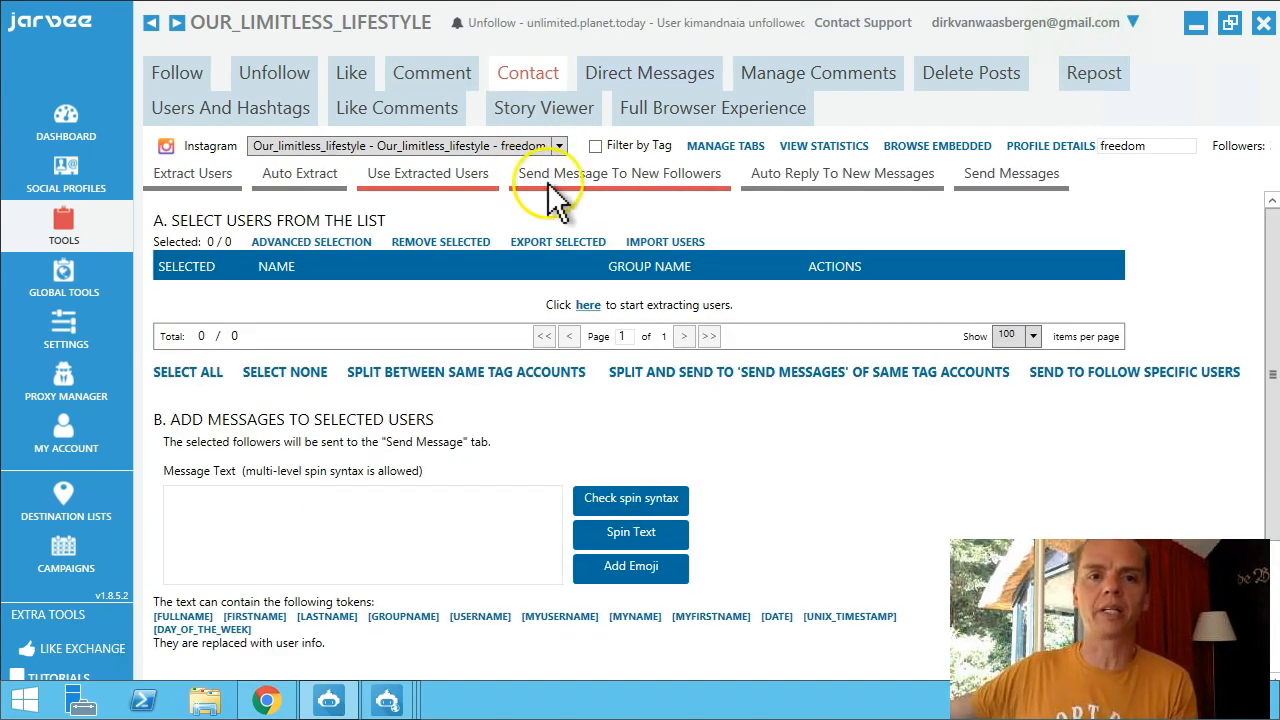
pyautogui.click(252, 150)
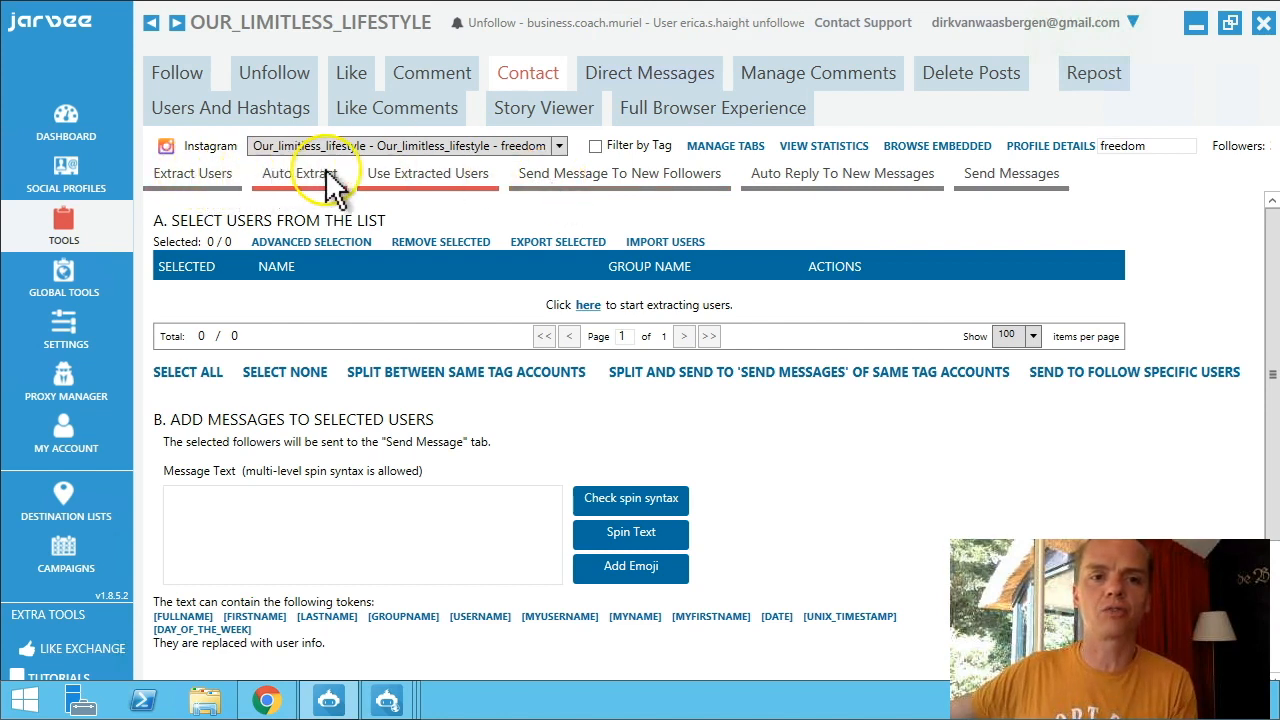
pyautogui.click(580, 178)
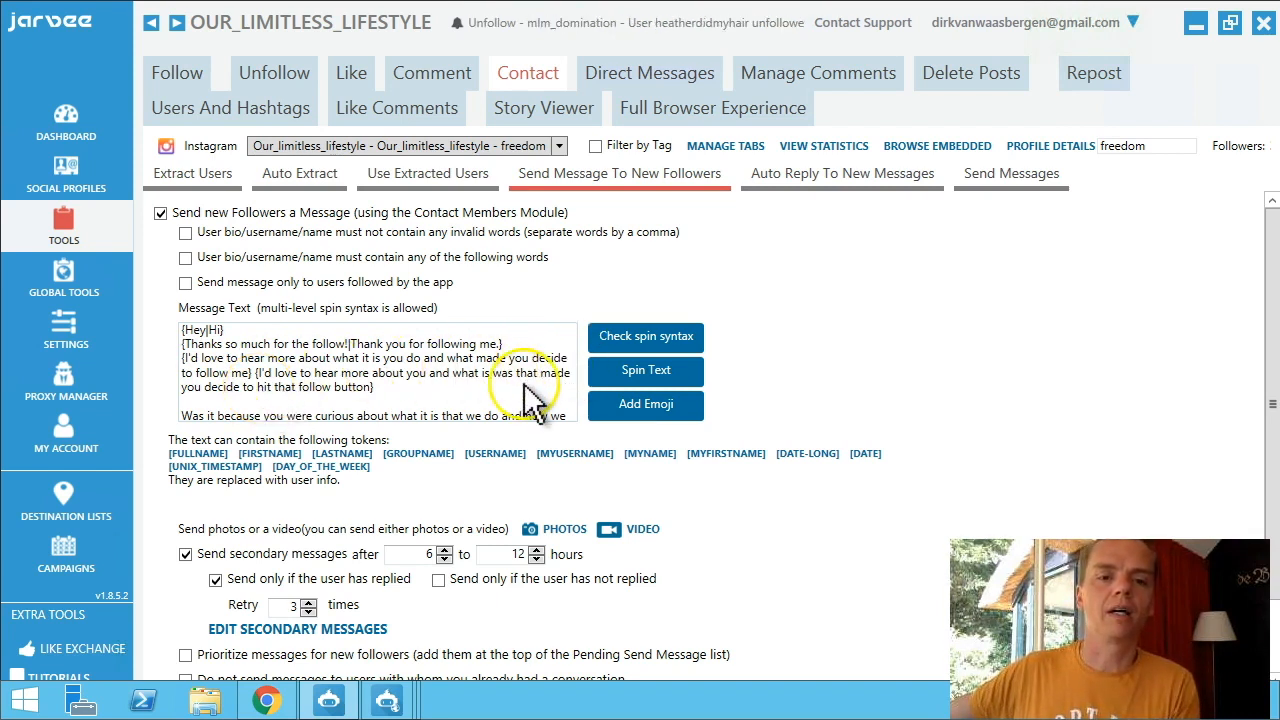
pyautogui.scroll(-8, 522, 396)
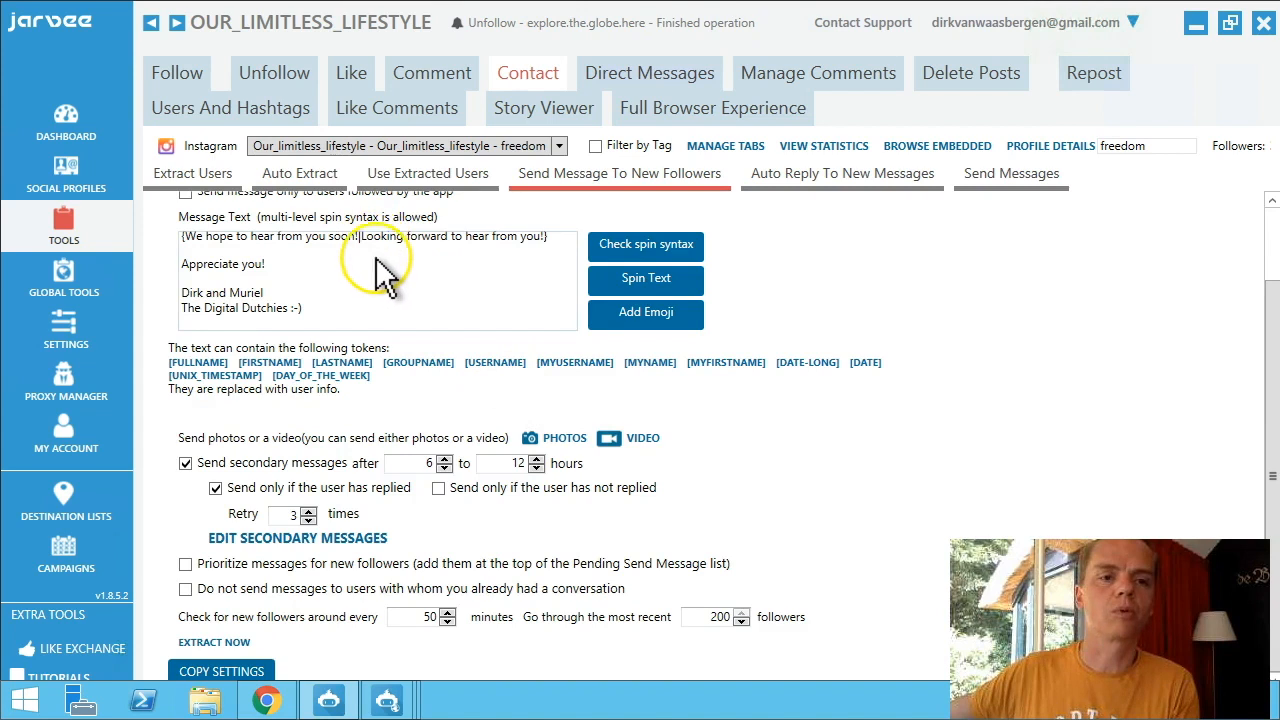
pyautogui.scroll(6, 385, 280)
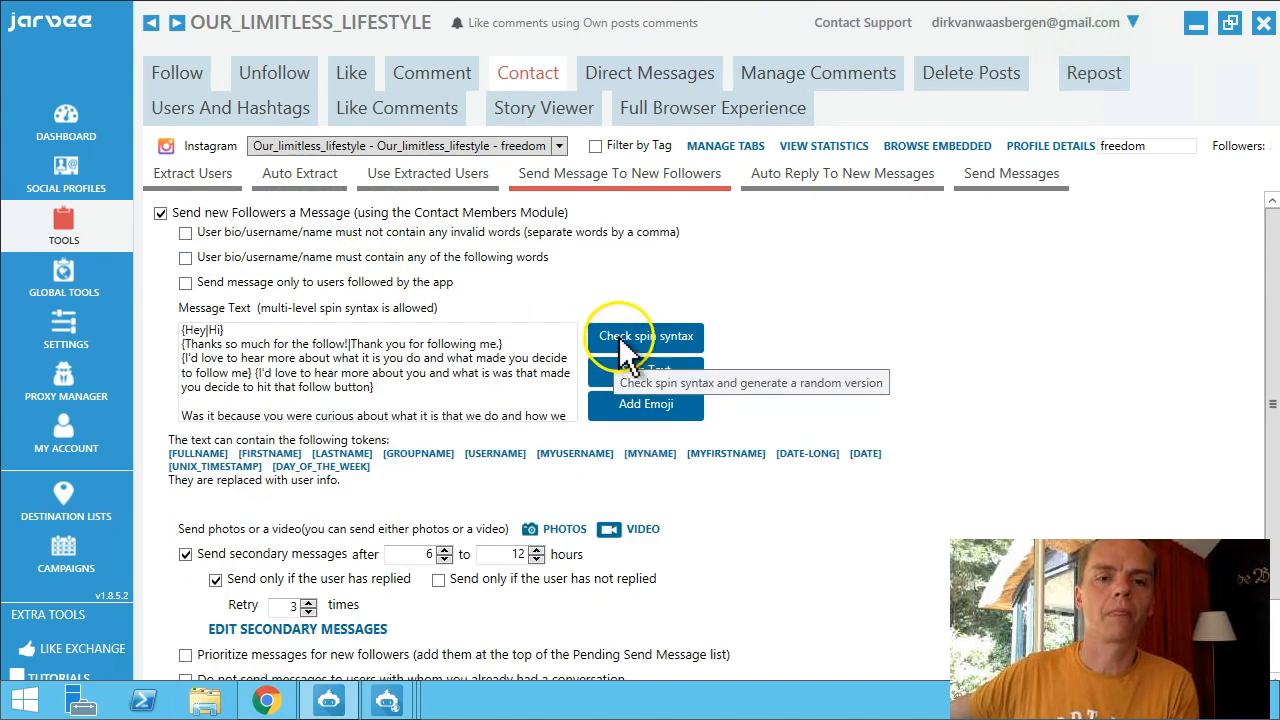
pyautogui.click(630, 338)
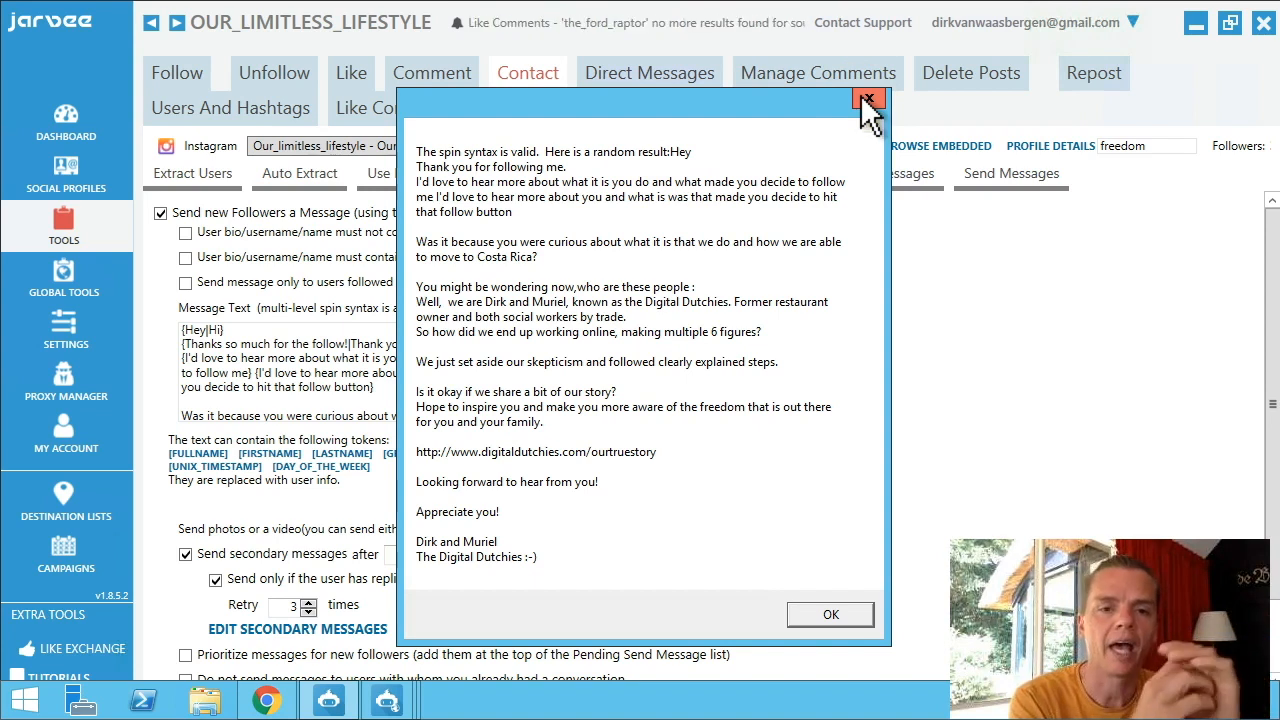
pyautogui.click(864, 98)
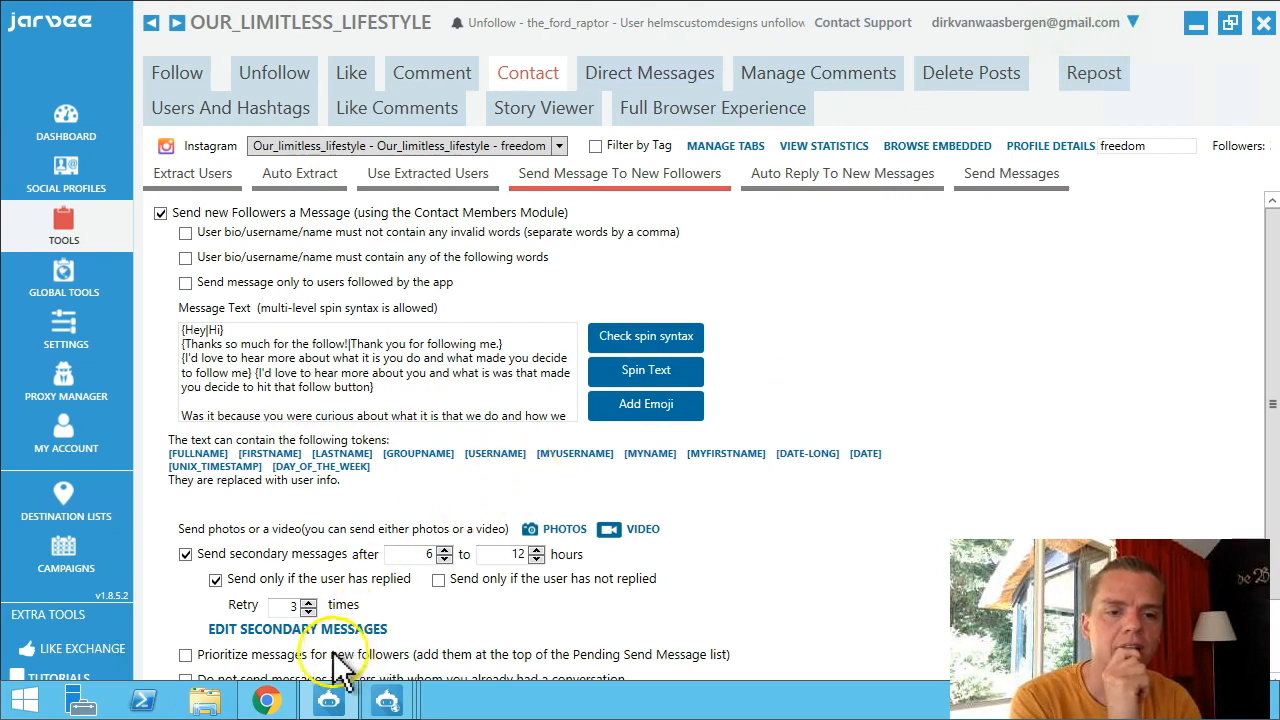
pyautogui.scroll(-2, 315, 650)
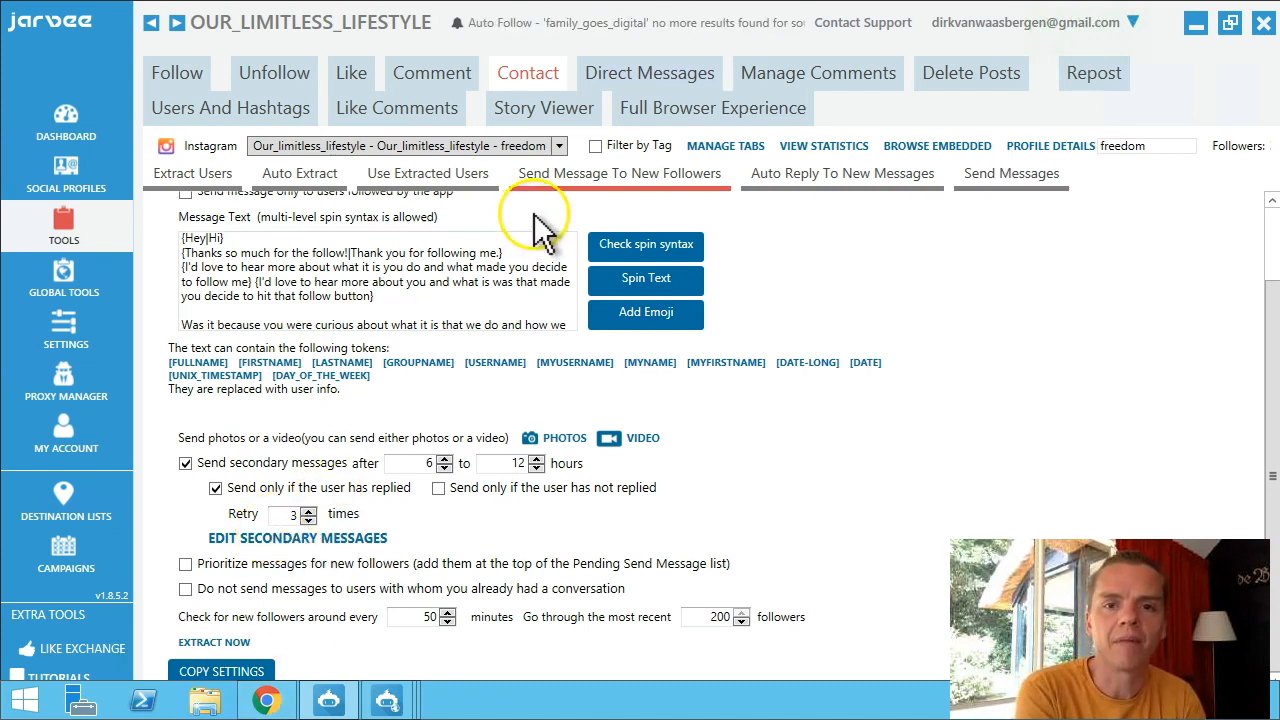
pyautogui.click(837, 180)
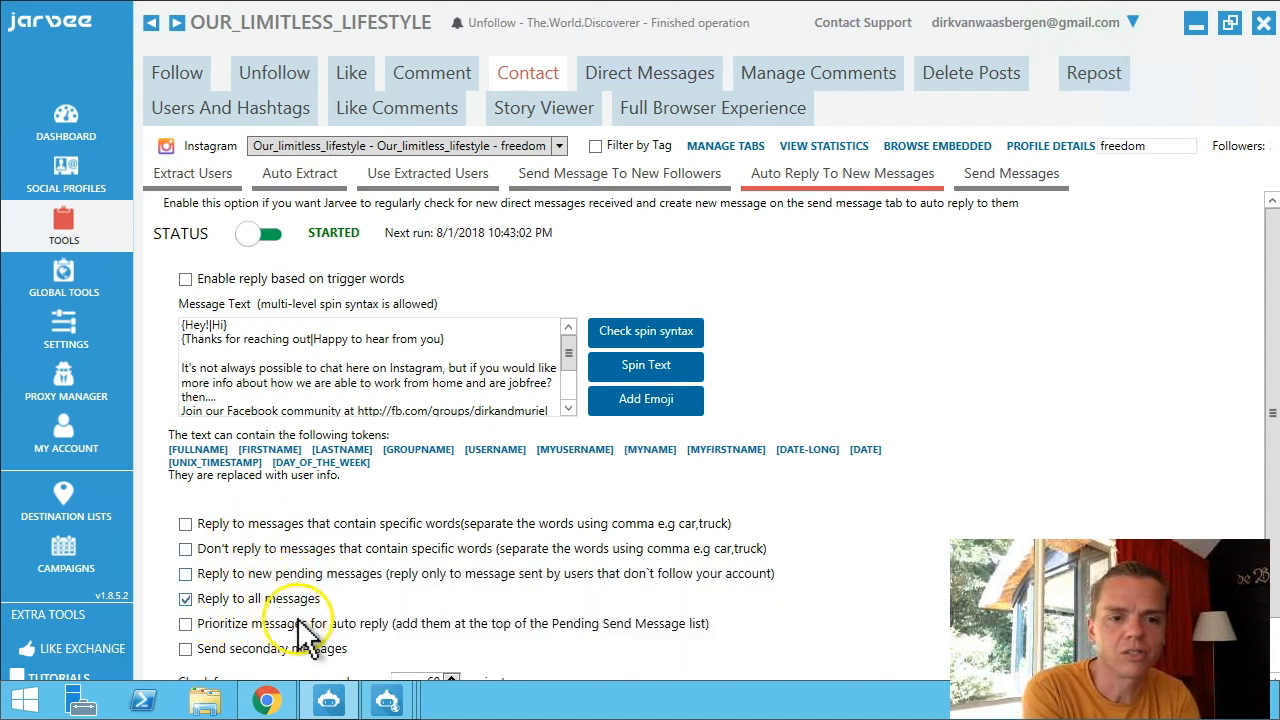
pyautogui.scroll(-1, 497, 605)
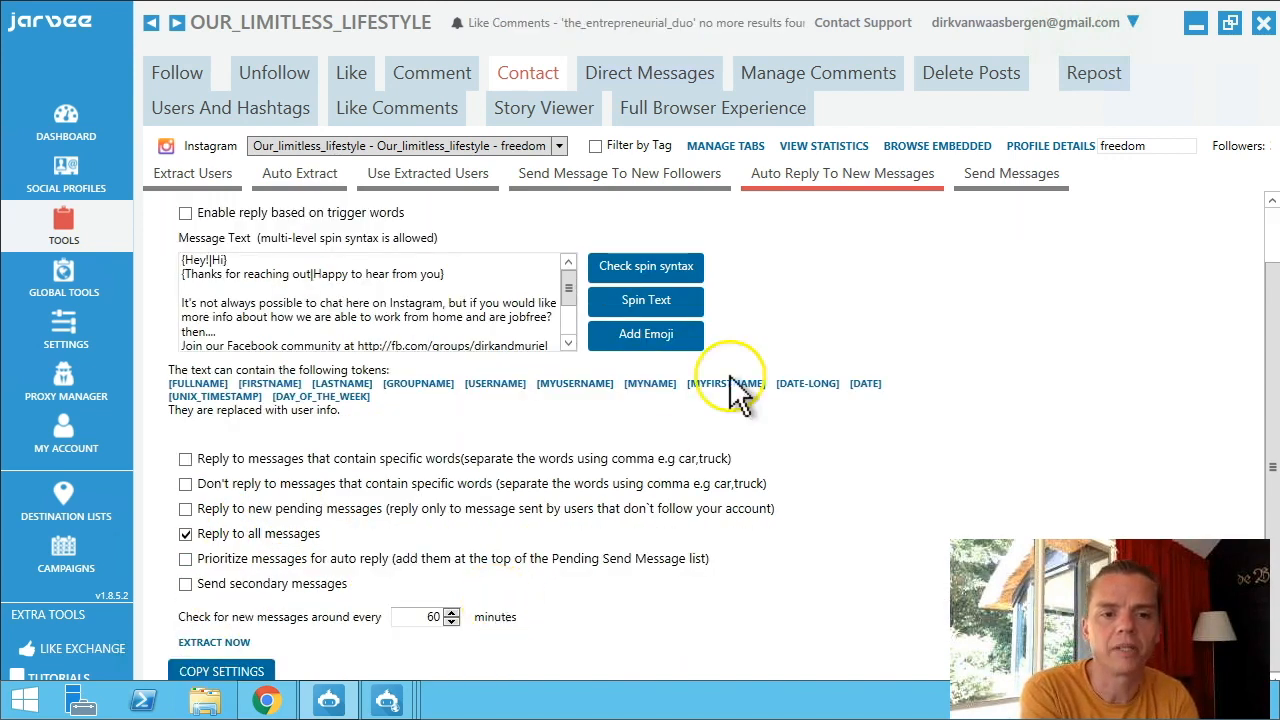
# Review the Send Messages spinners: primary messages every 19–27 minutes at 60–100 per day.
pyautogui.click(985, 182)
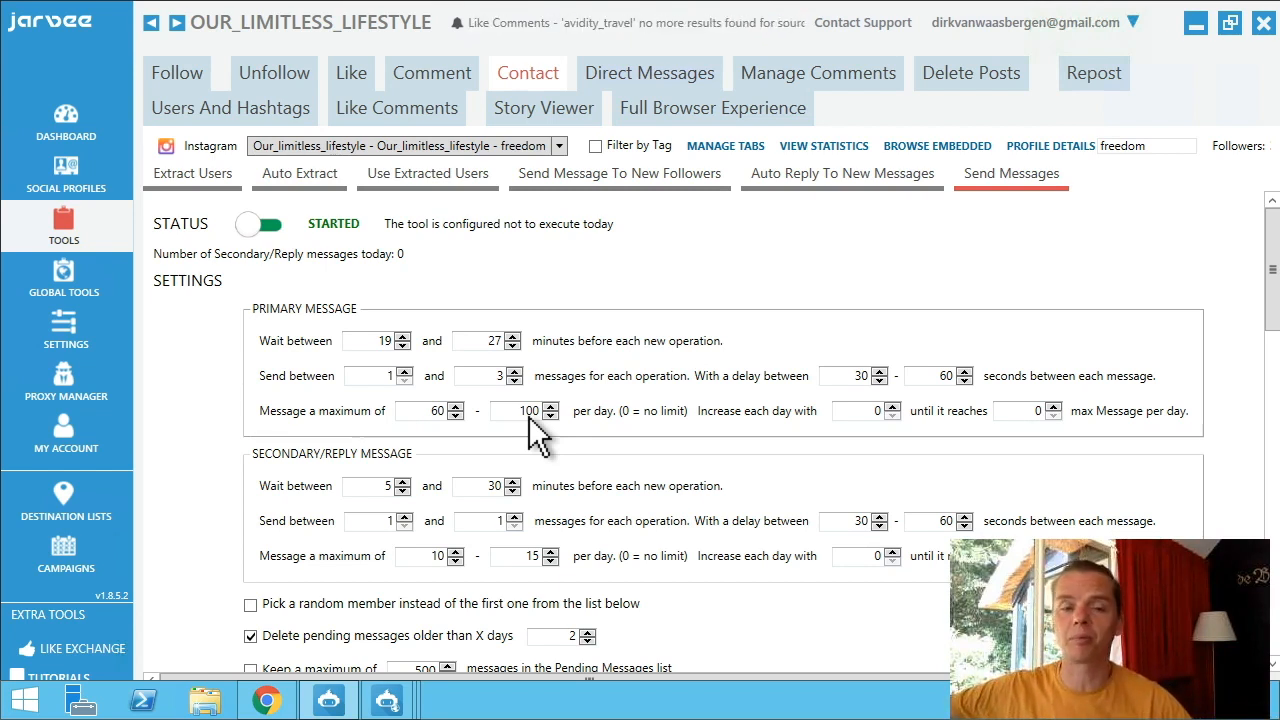
pyautogui.click(525, 412)
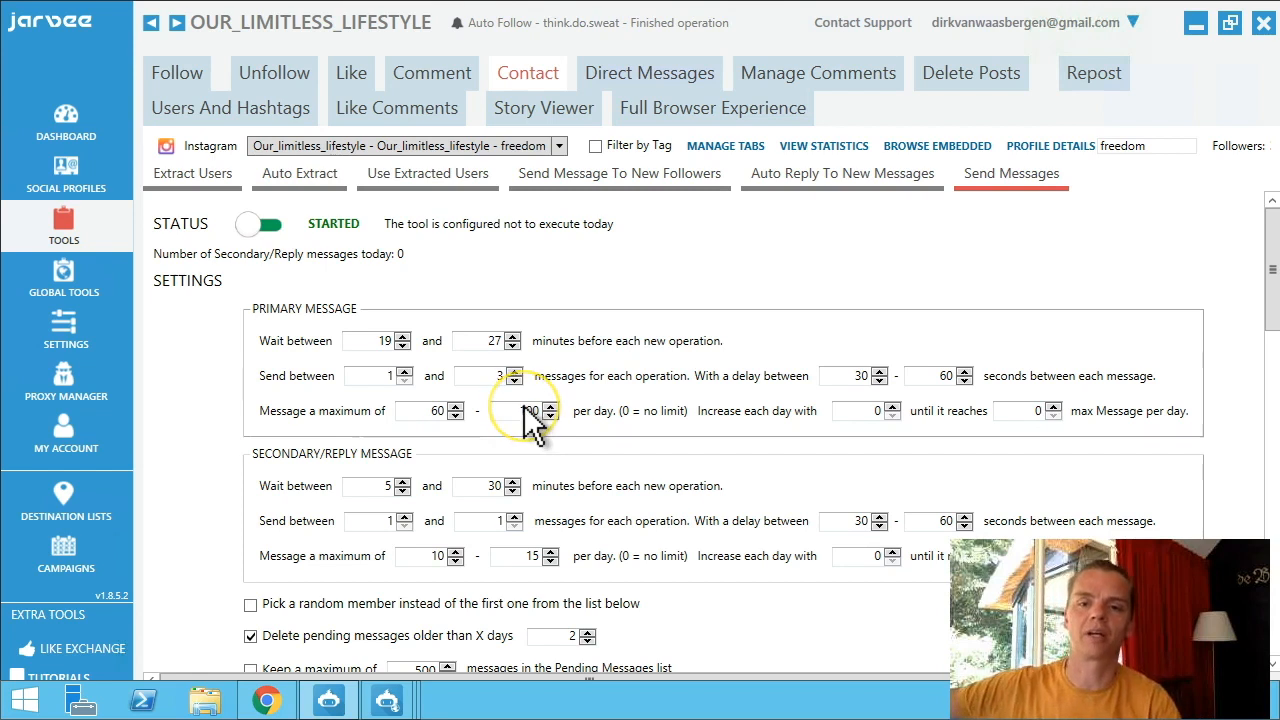
pyautogui.click(530, 415)
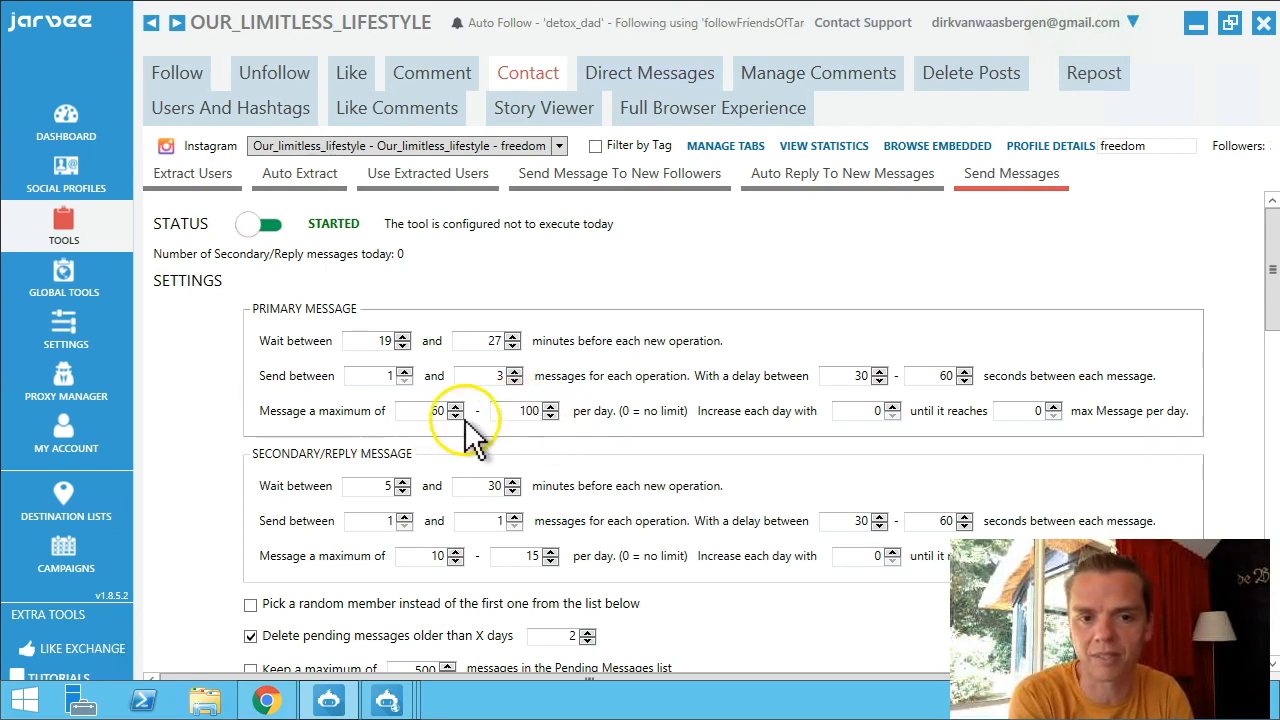
pyautogui.click(533, 411)
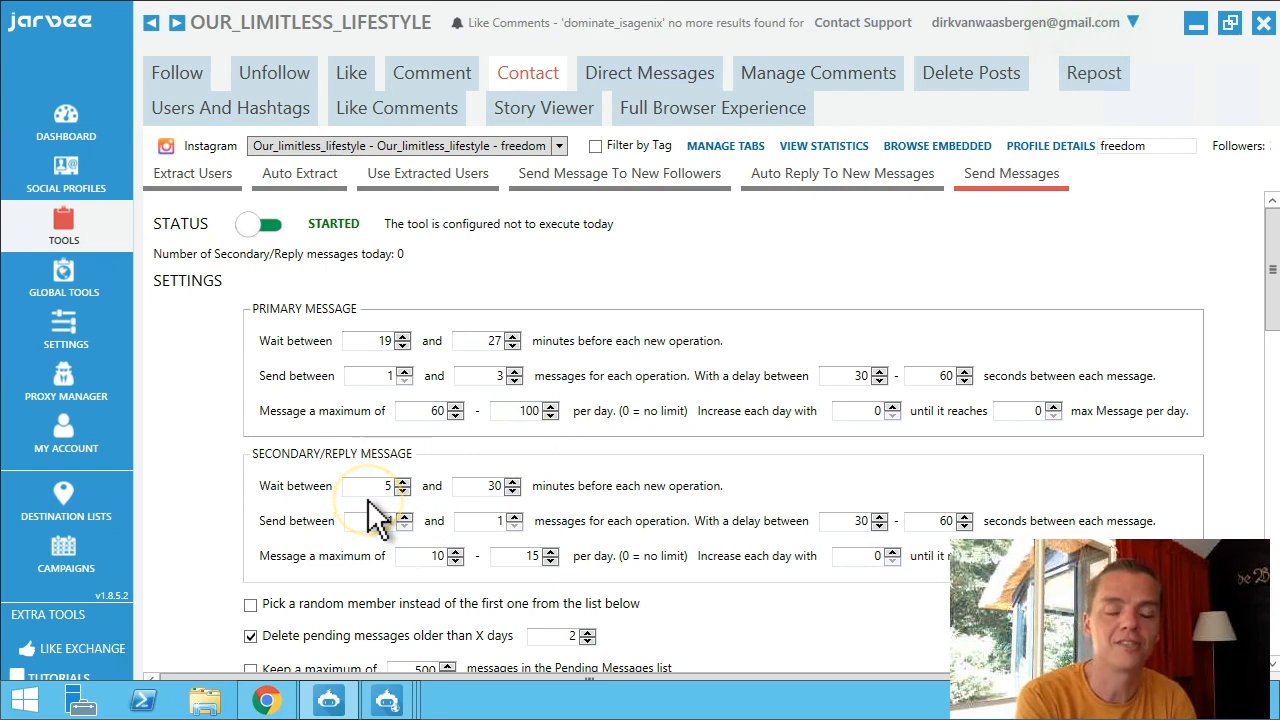
pyautogui.click(401, 484)
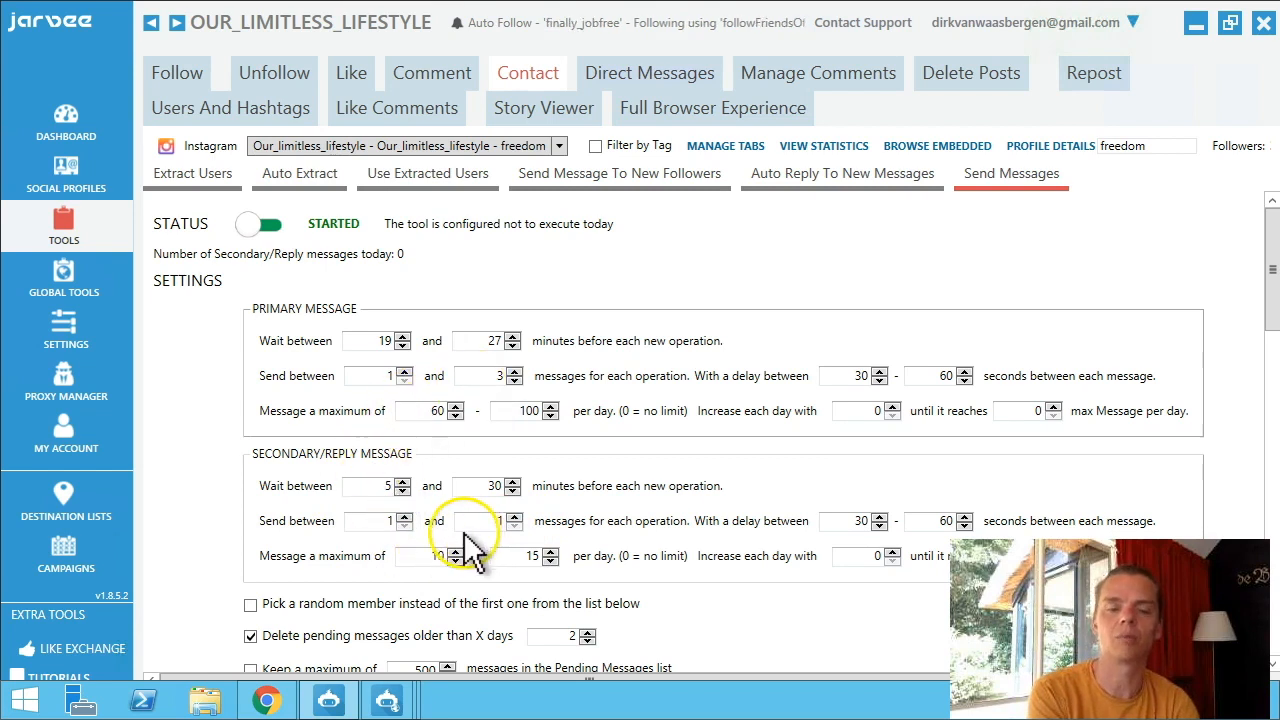
# Limit primary messages to a daily maximum of 80 and secondary/reply messages to 25–35 per day.
pyautogui.doubleClick(524, 410)
pyautogui.write('8')
pyautogui.press('BackSpace')
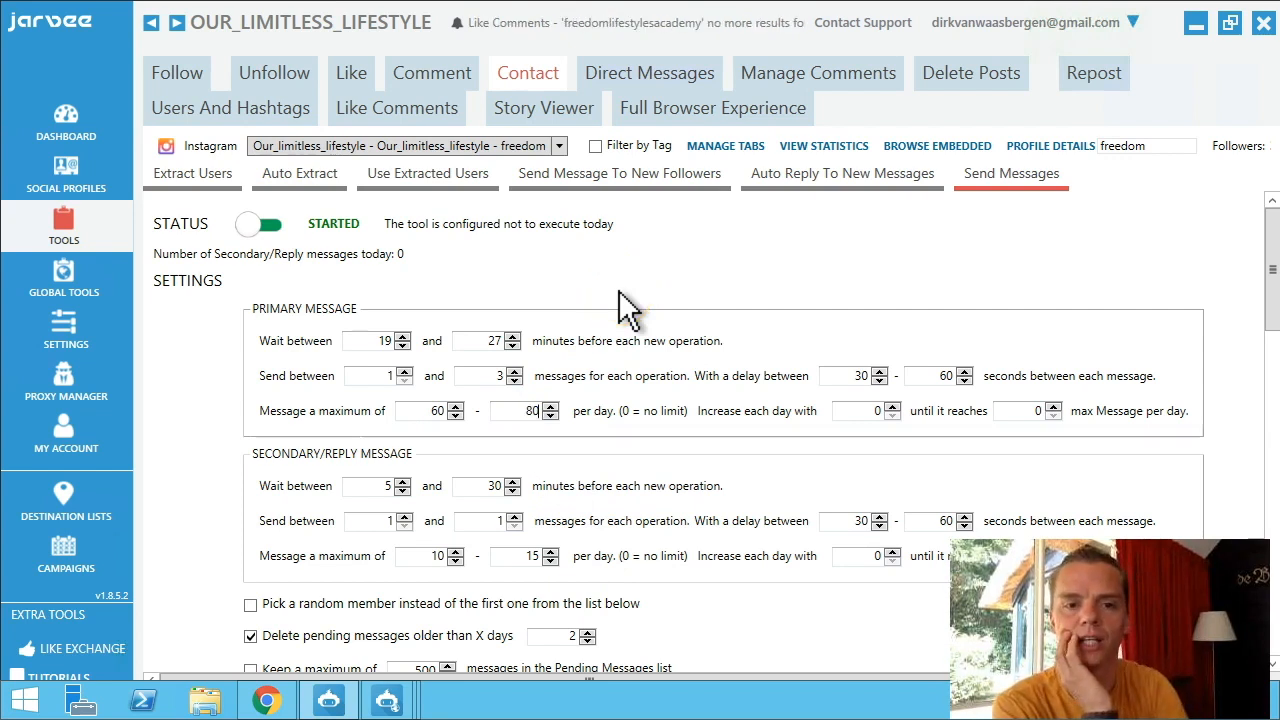
pyautogui.doubleClick(437, 557)
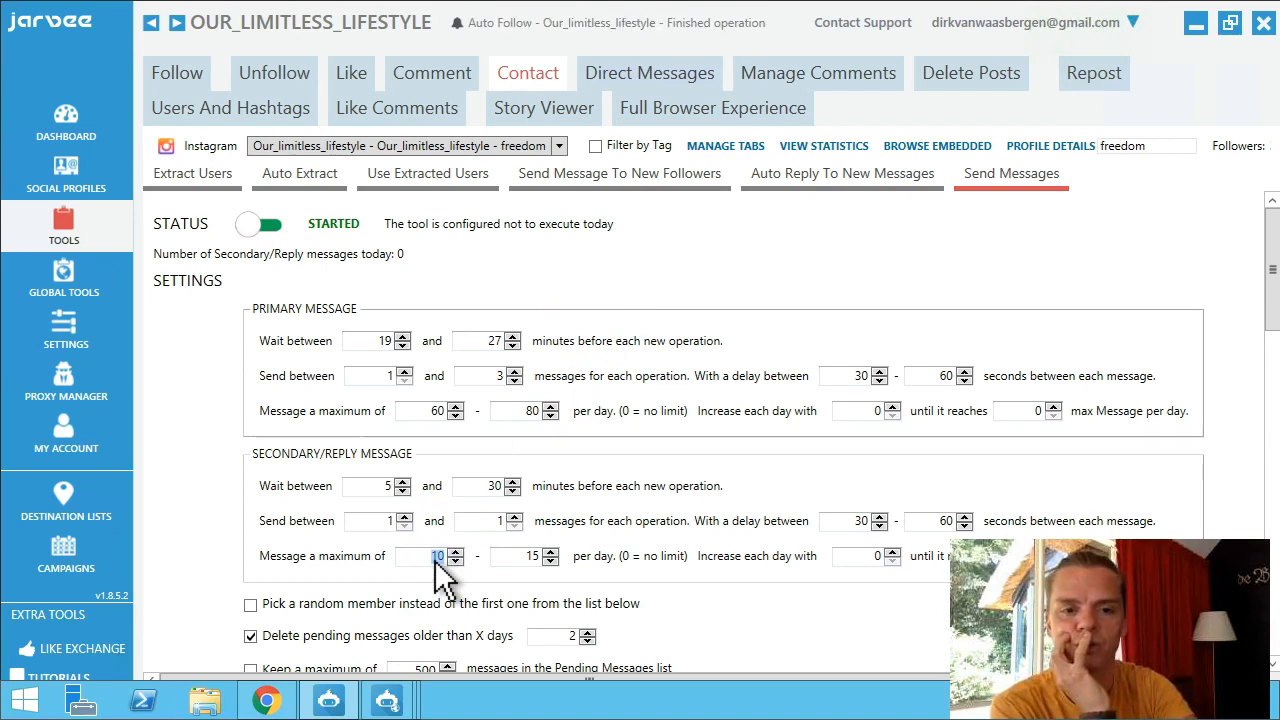
pyautogui.doubleClick(527, 557)
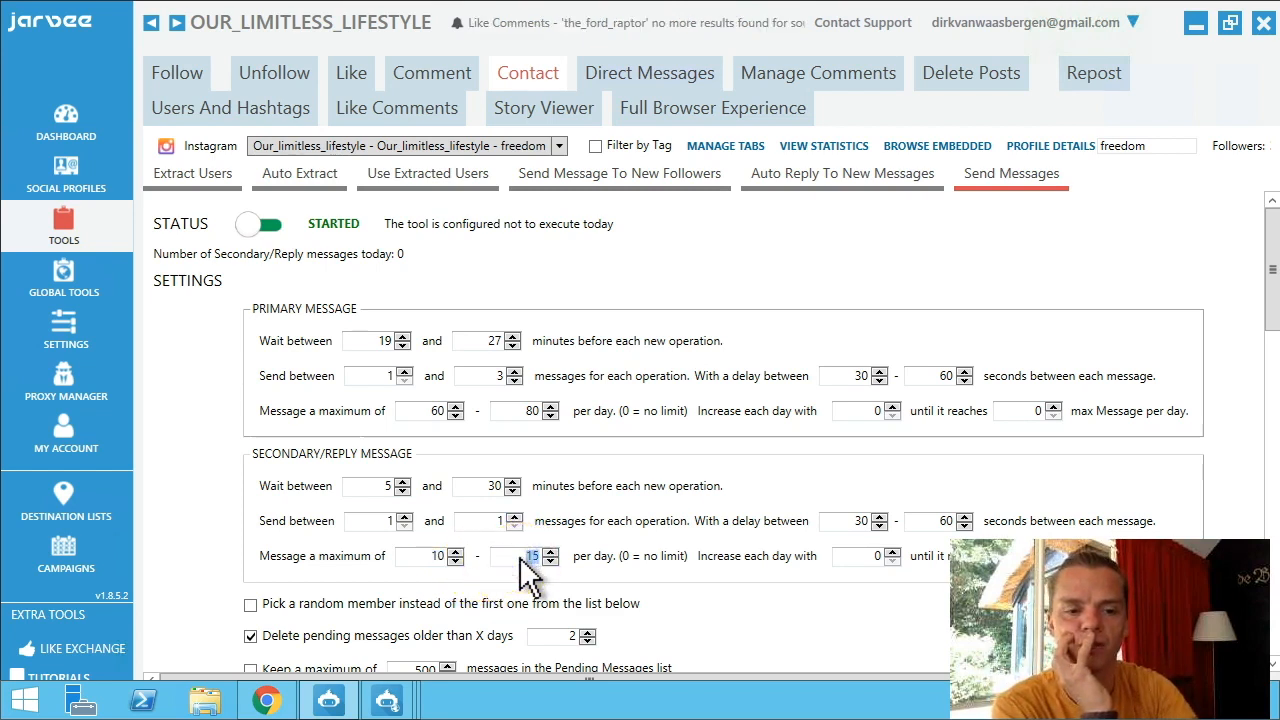
pyautogui.write('35')
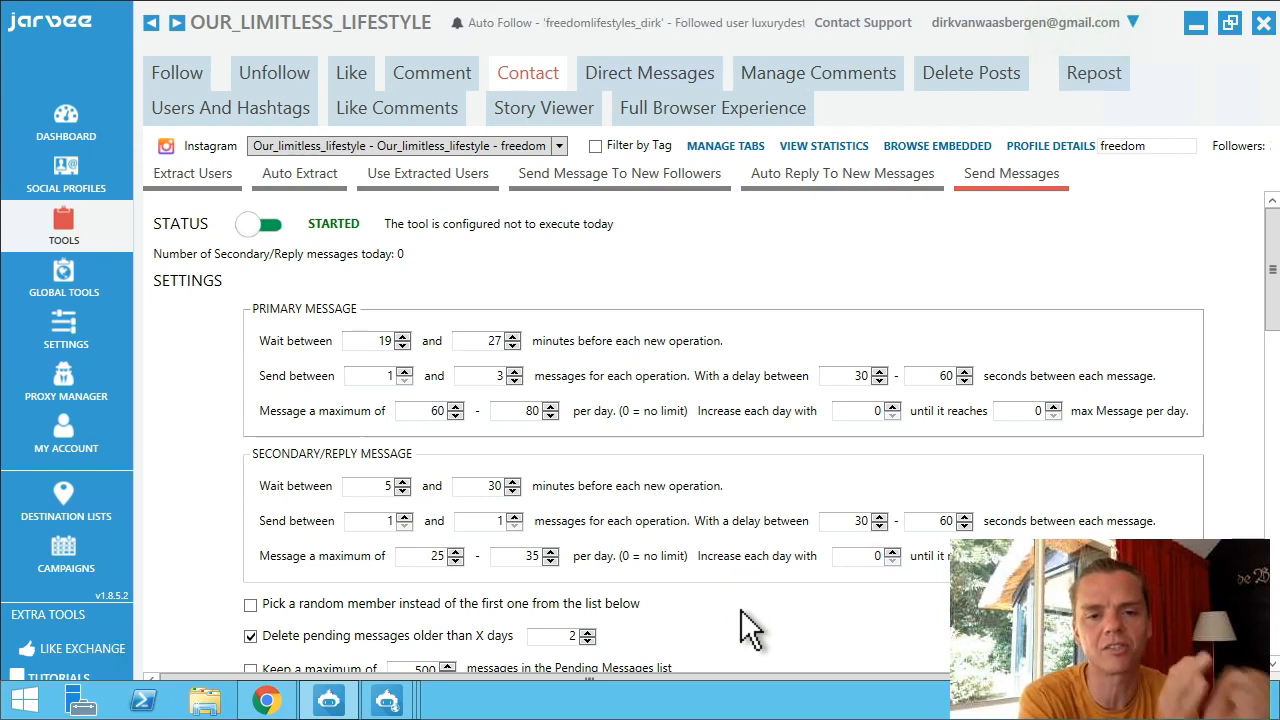
pyautogui.scroll(-3, 741, 610)
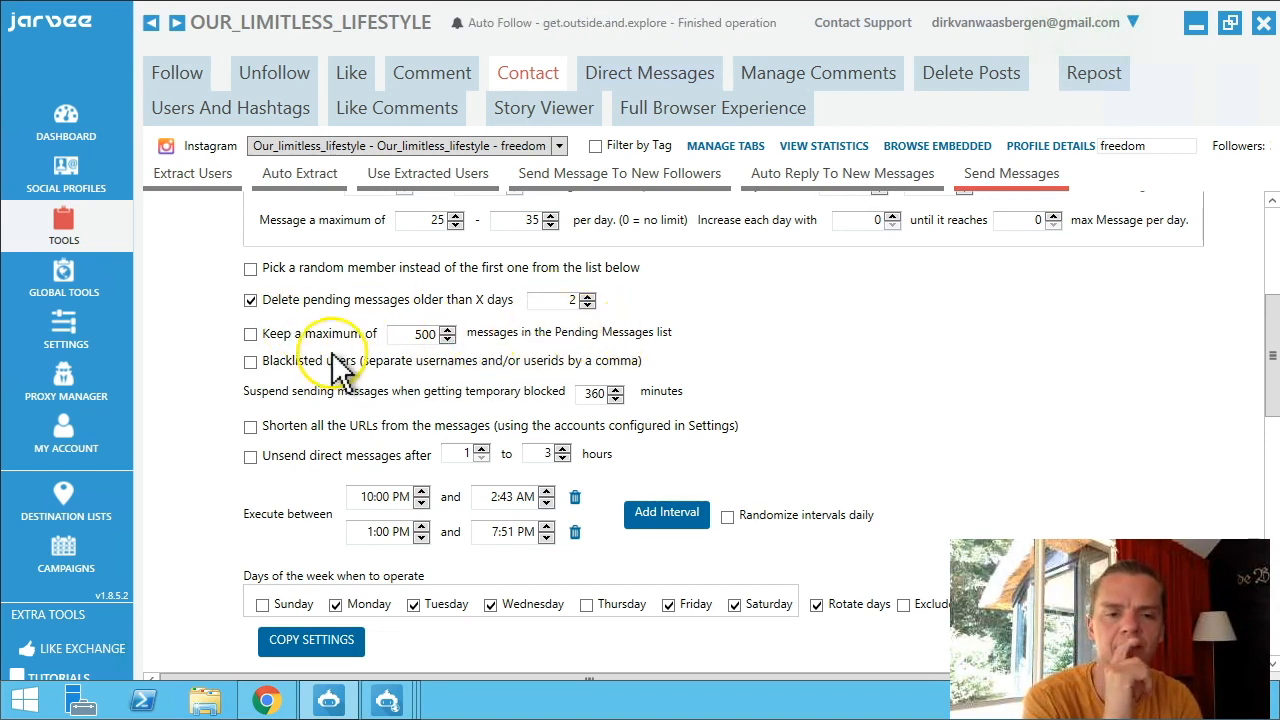
pyautogui.scroll(-1, 340, 372)
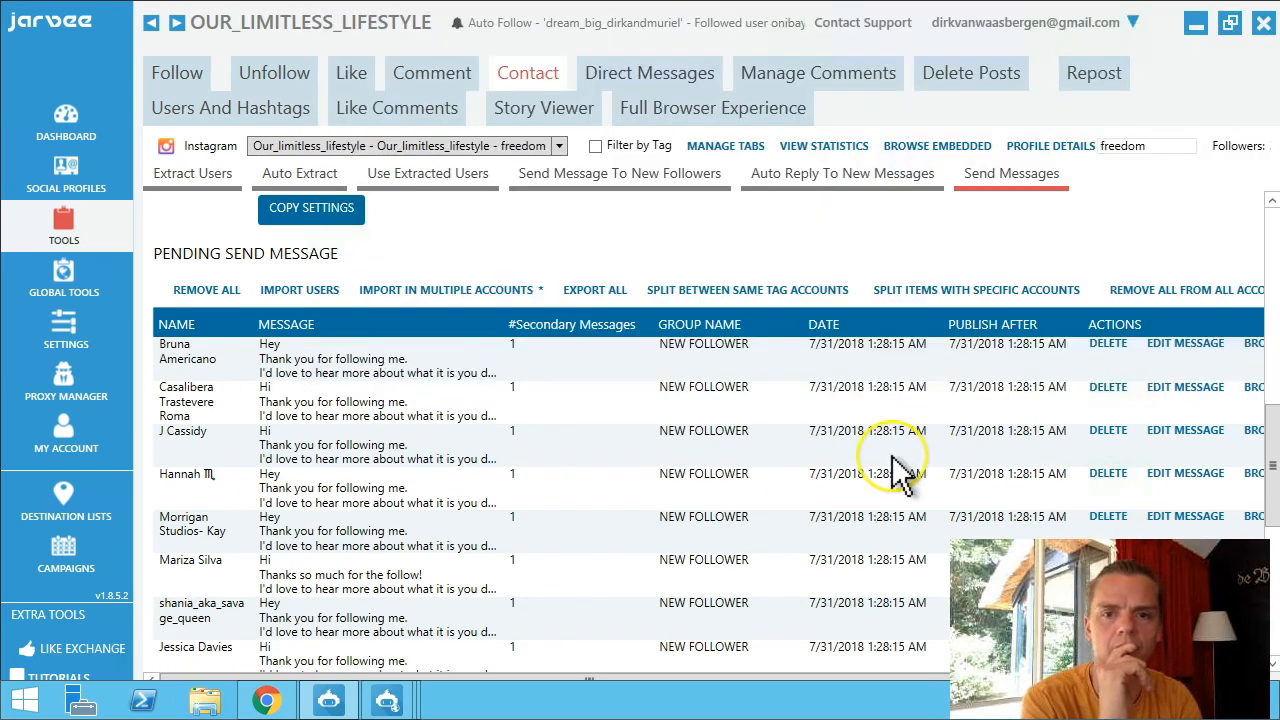
pyautogui.scroll(1, 893, 458)
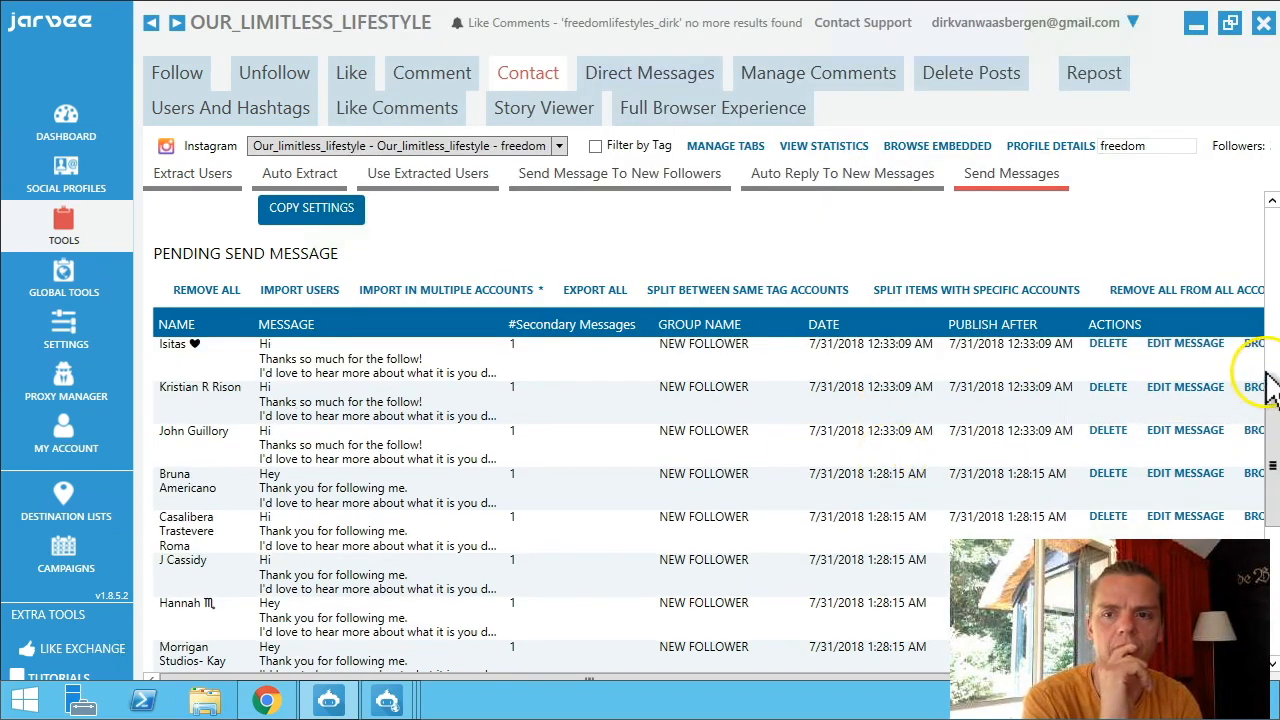
pyautogui.click(1266, 374)
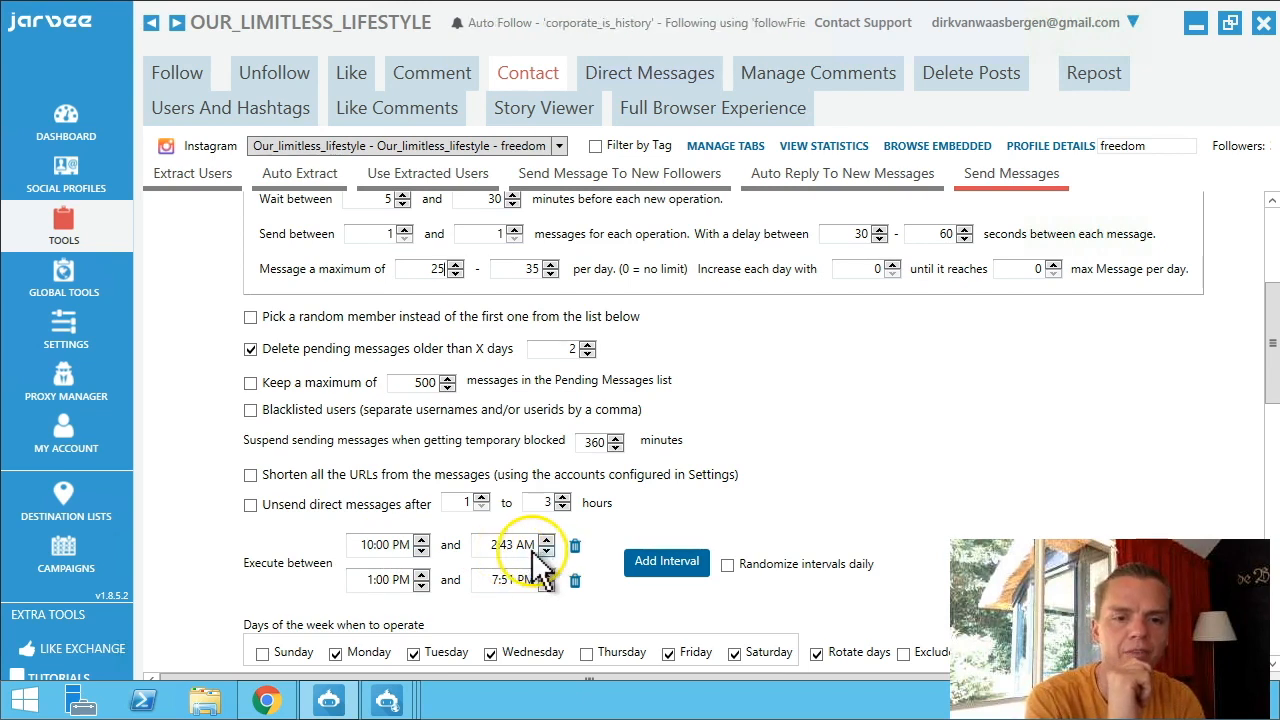
# Add Thursday and Sunday to the sending days and turn off Rotate days.
pyautogui.click(374, 588)
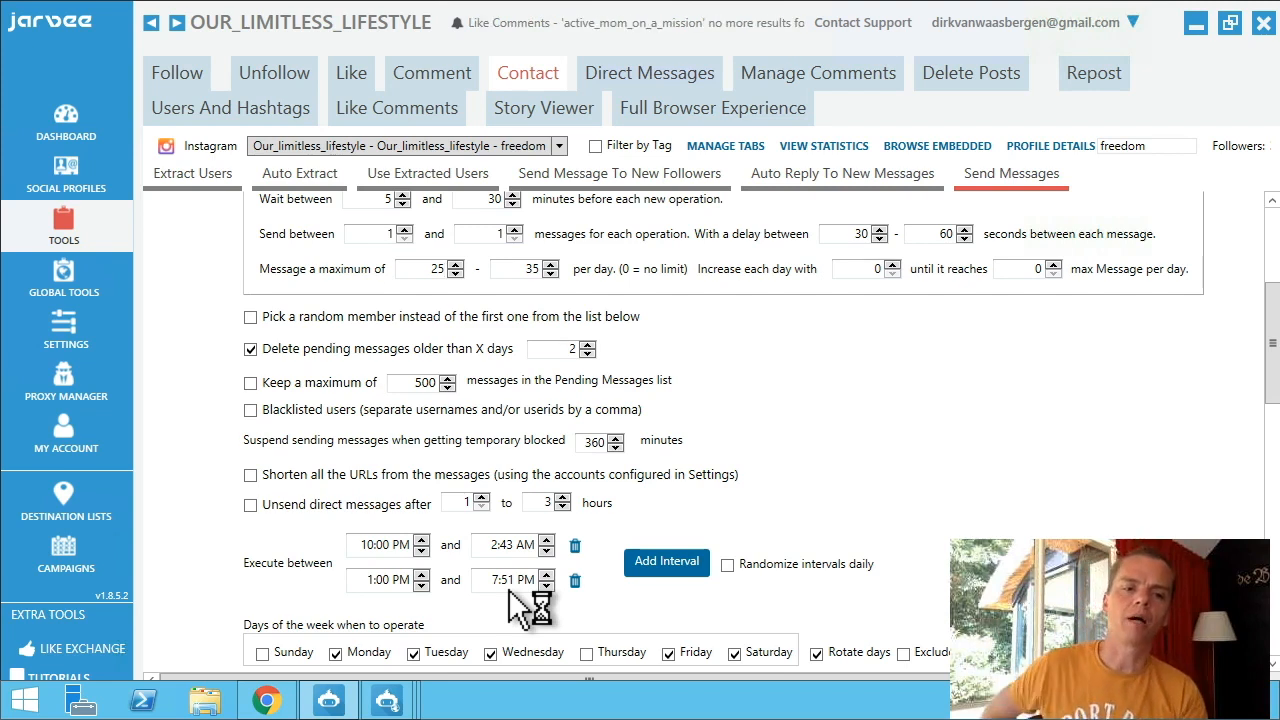
pyautogui.click(548, 539)
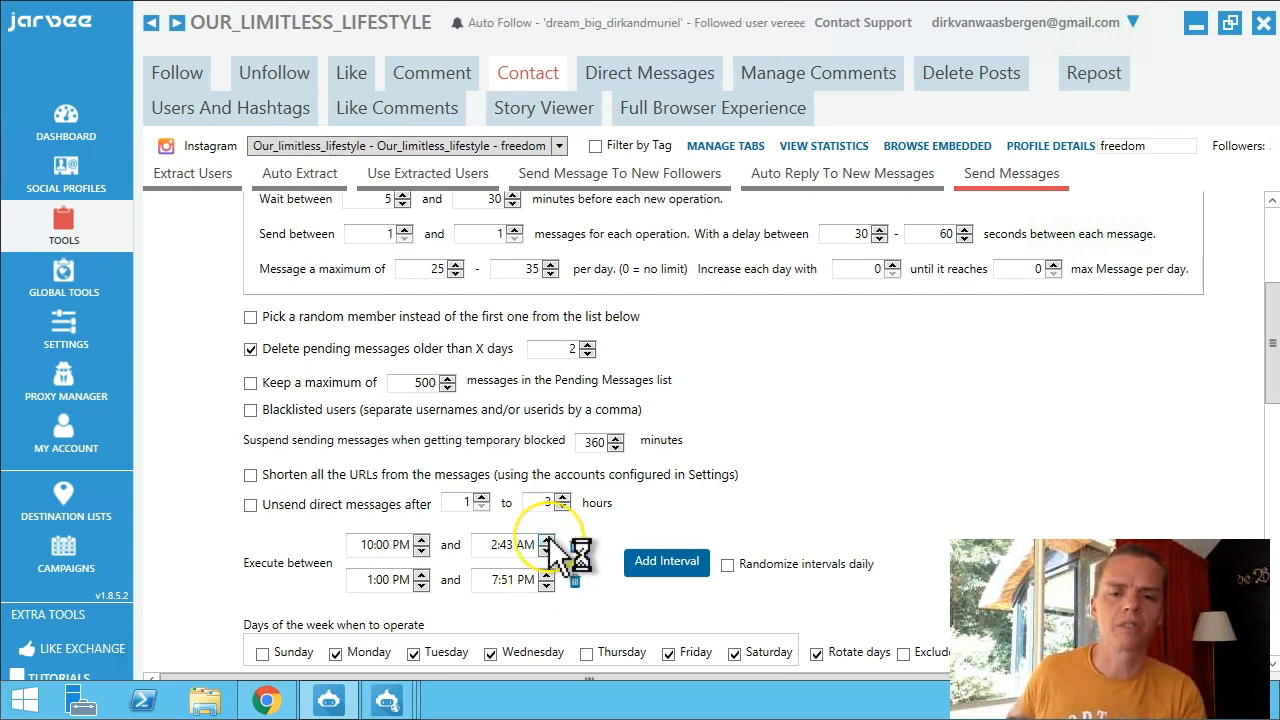
pyautogui.click(586, 652)
pyautogui.click(262, 653)
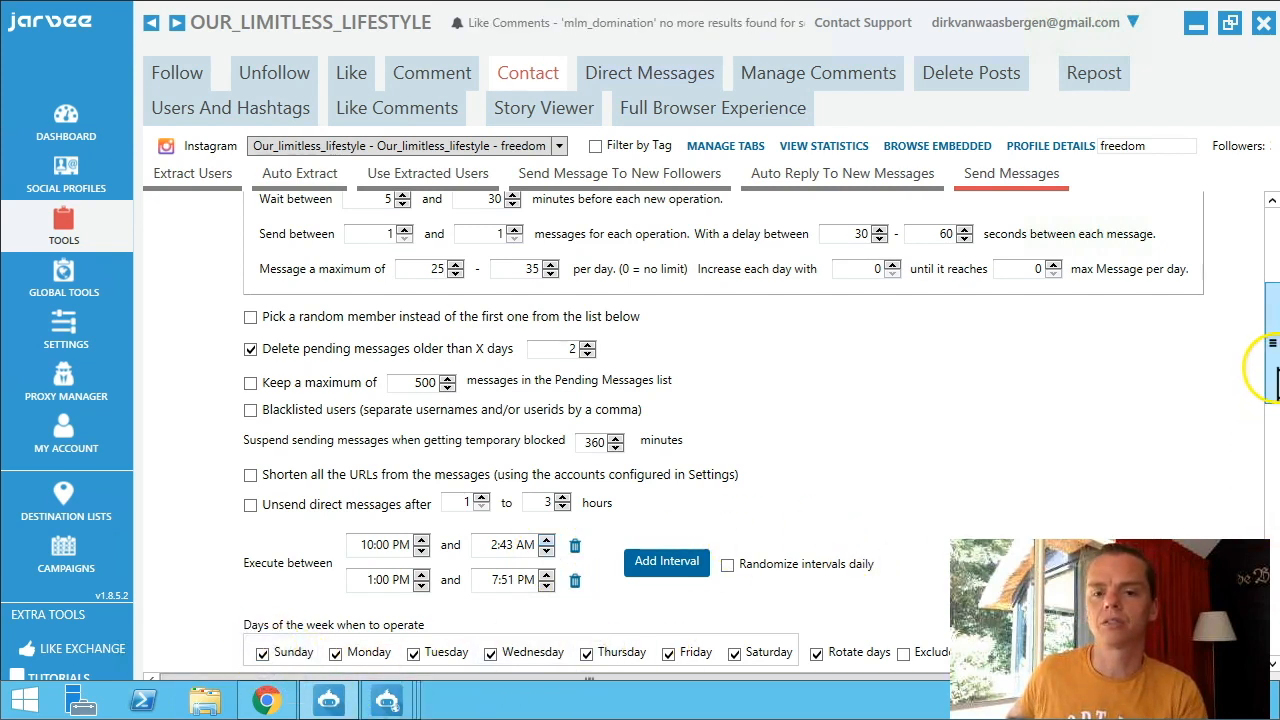
pyautogui.click(816, 652)
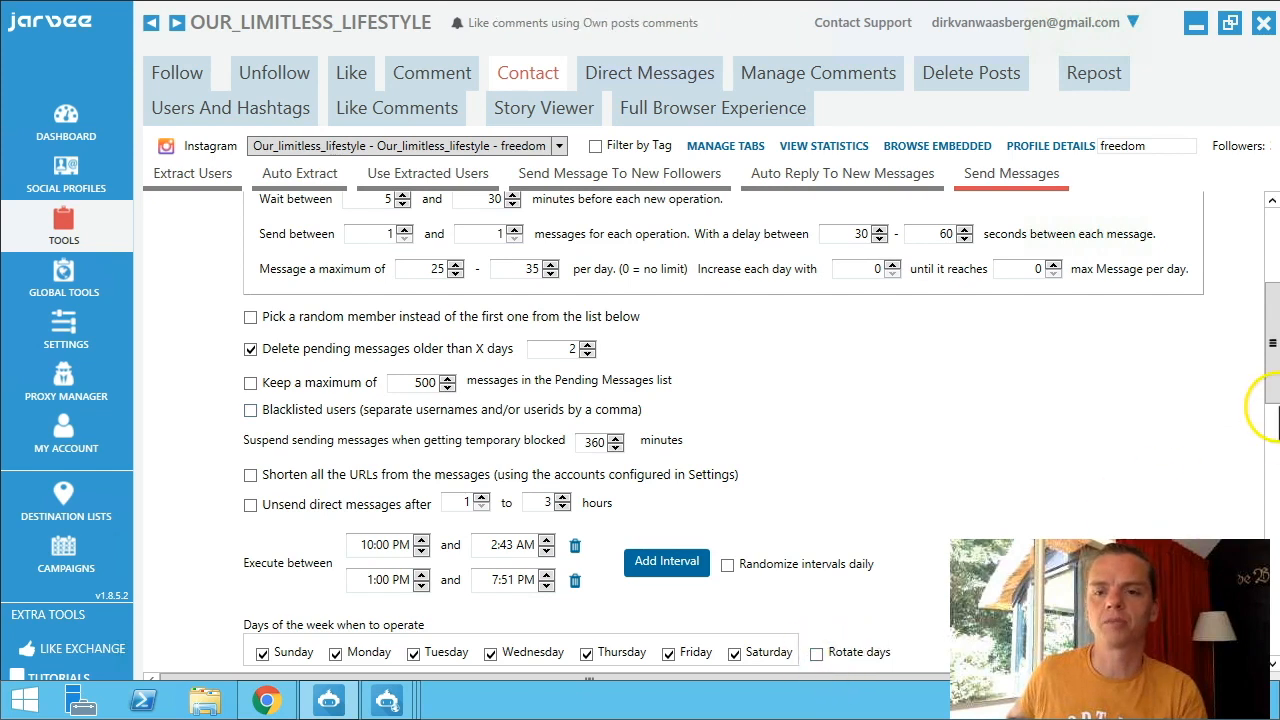
# Scroll down to the sent-results log listing 5833 successfully sent messages.
pyautogui.click(1272, 663)
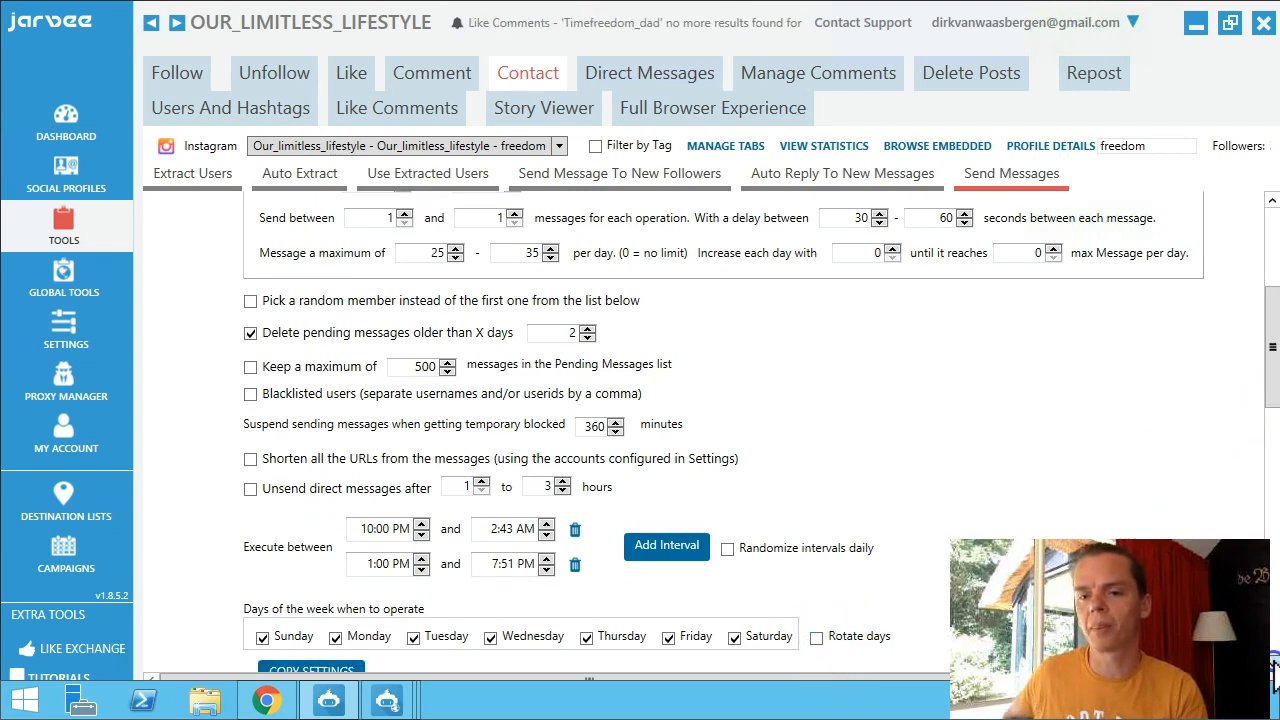
pyautogui.scroll(-4, 1273, 665)
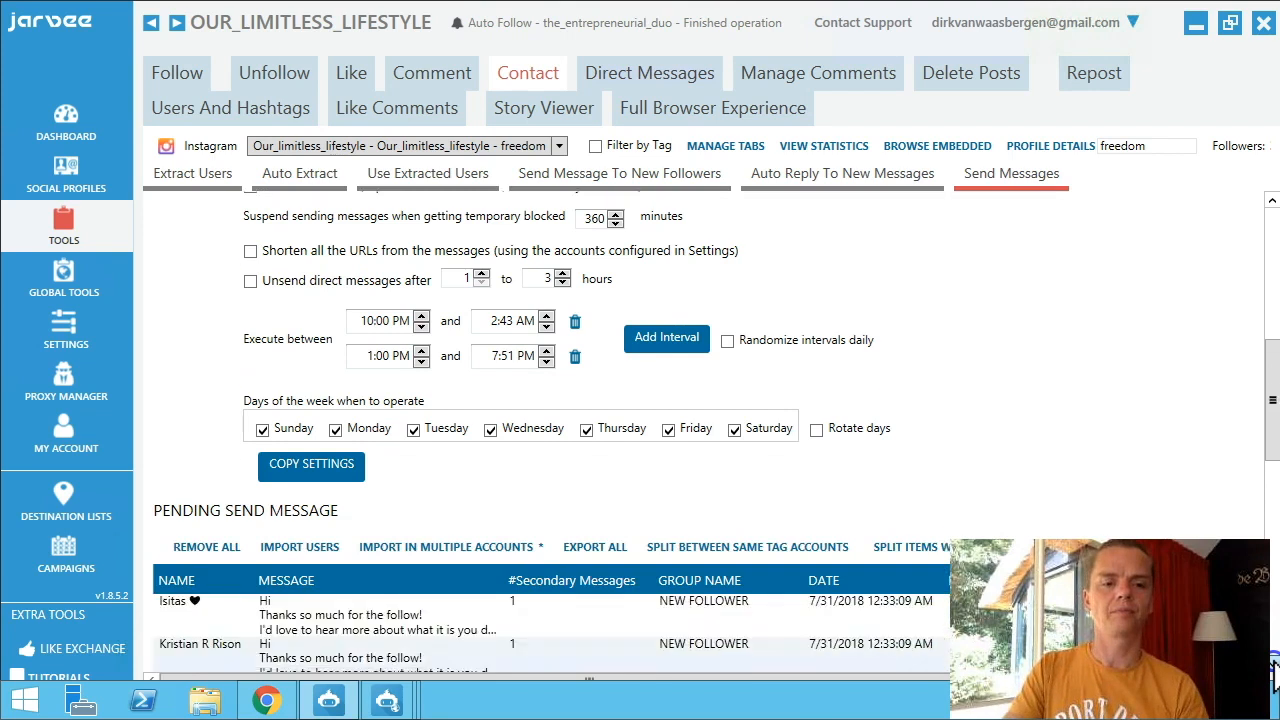
pyautogui.scroll(-10, 1273, 668)
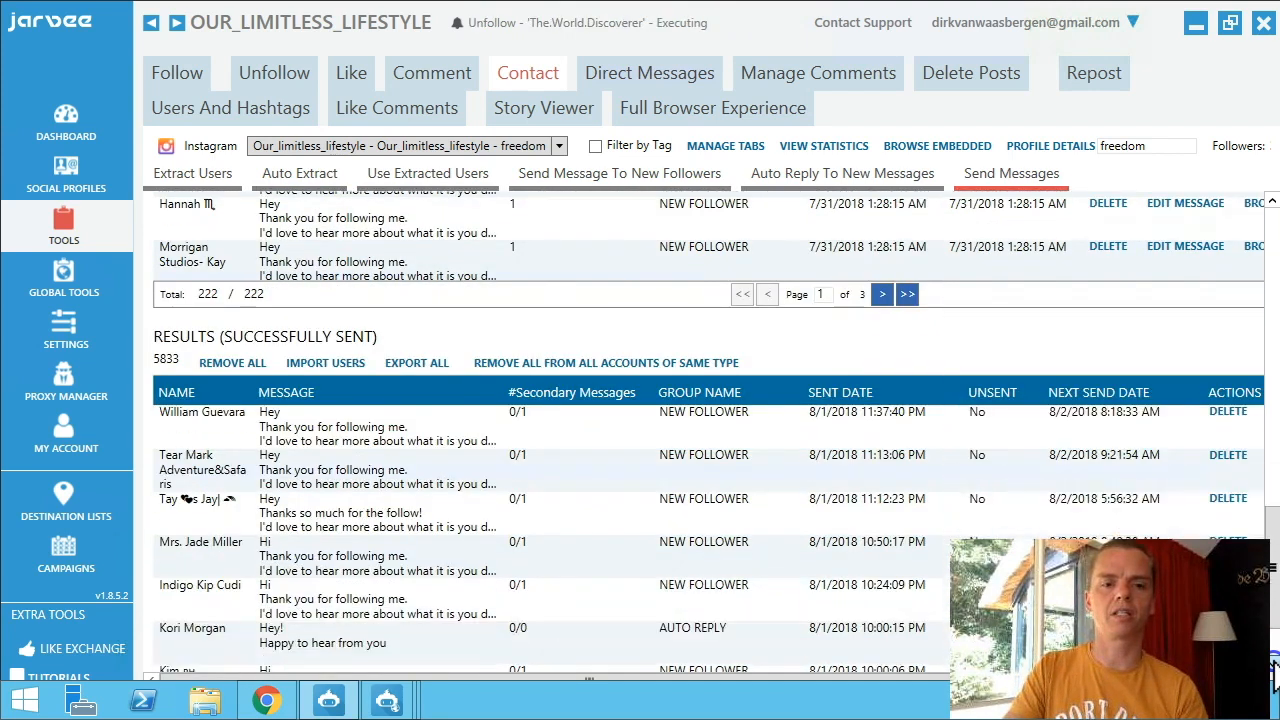
pyautogui.scroll(-2, 1273, 668)
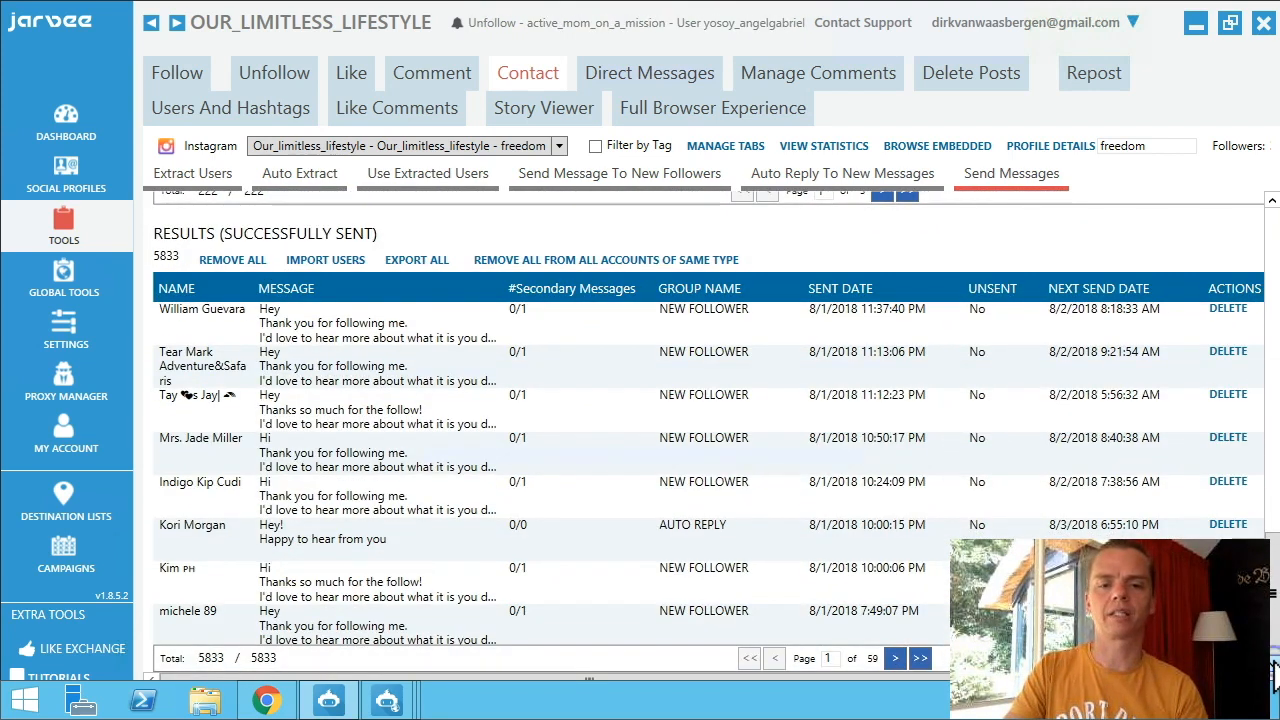
pyautogui.click(622, 78)
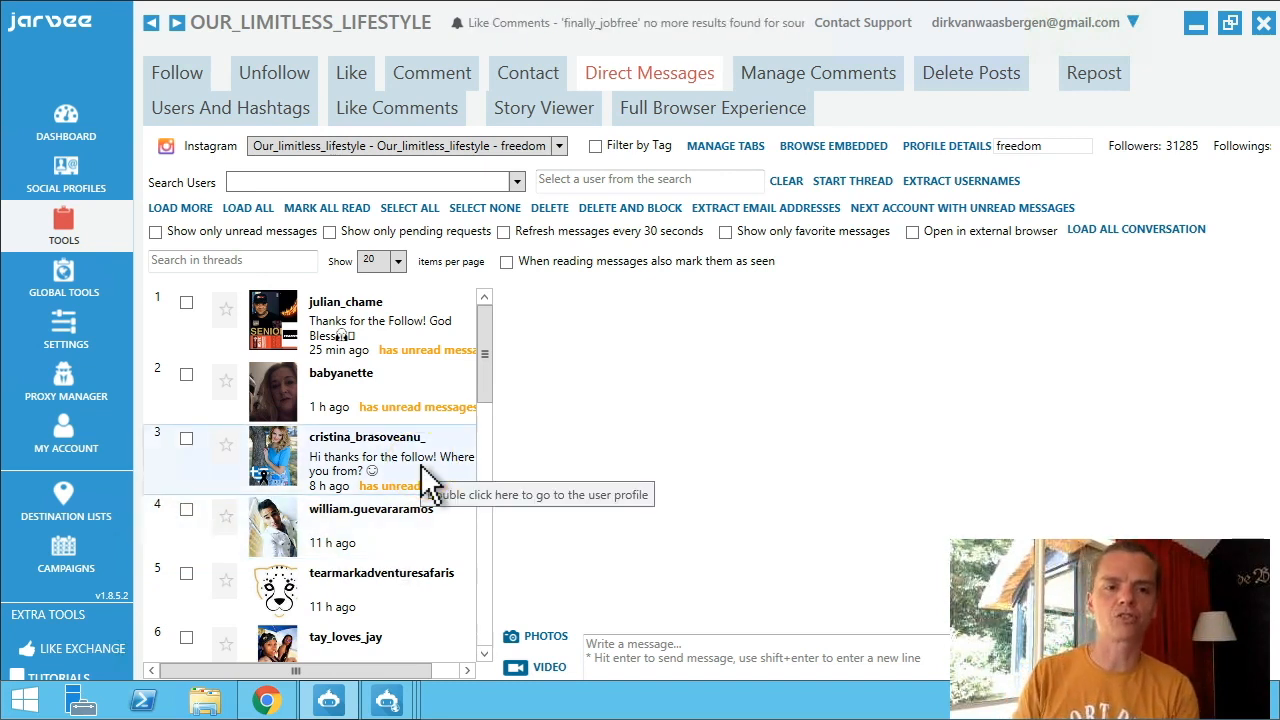
# Send the reply 'Great to be connected' in the most recent direct-message conversation.
pyautogui.click(333, 316)
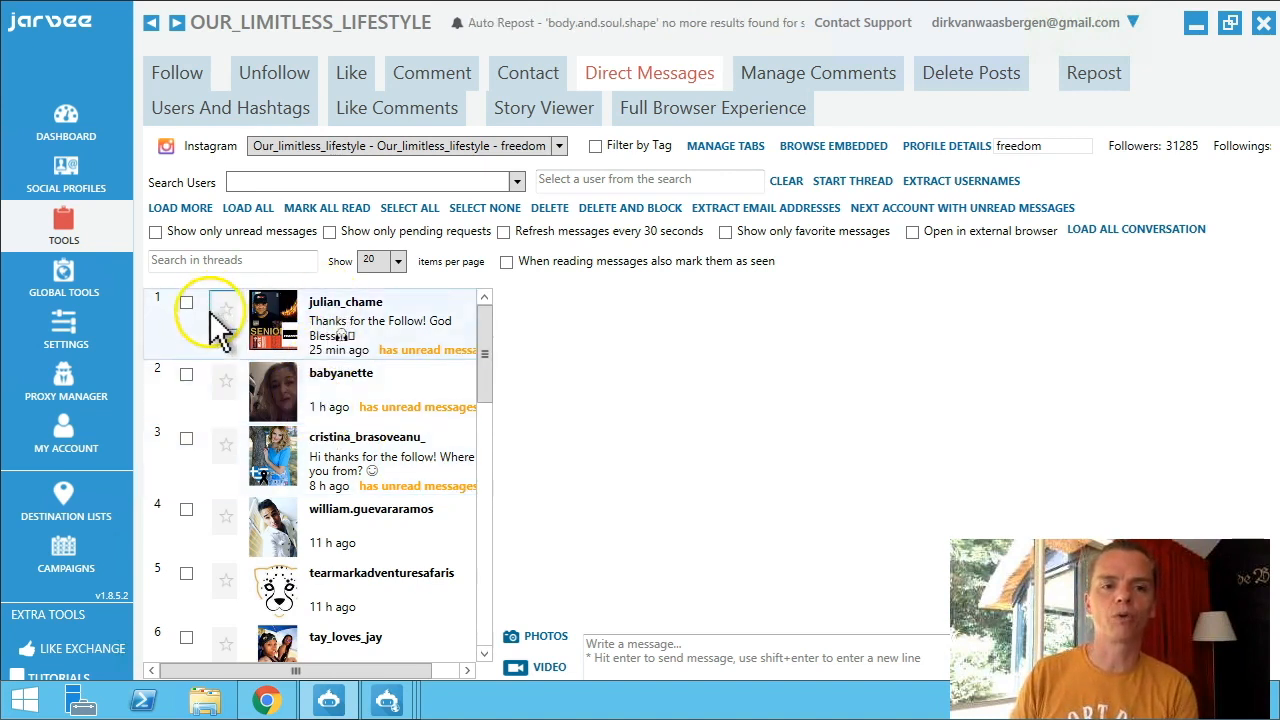
pyautogui.click(335, 320)
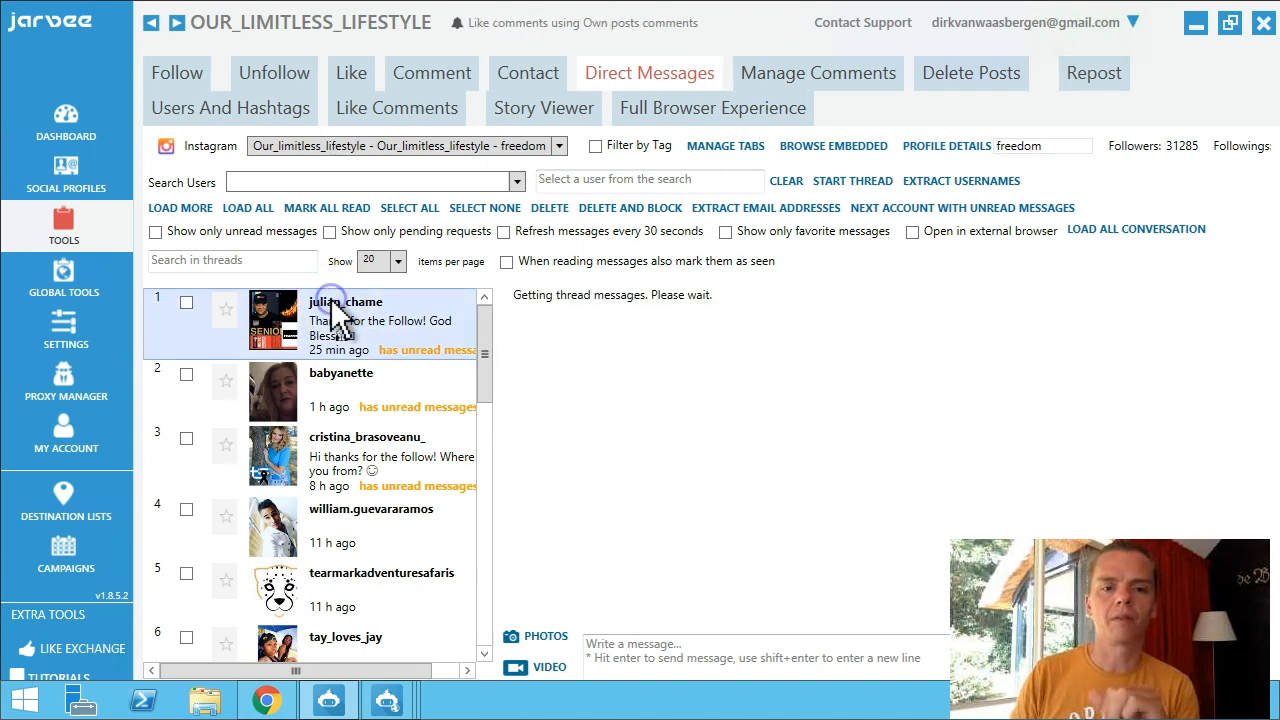
pyautogui.click(682, 662)
pyautogui.write('Gr')
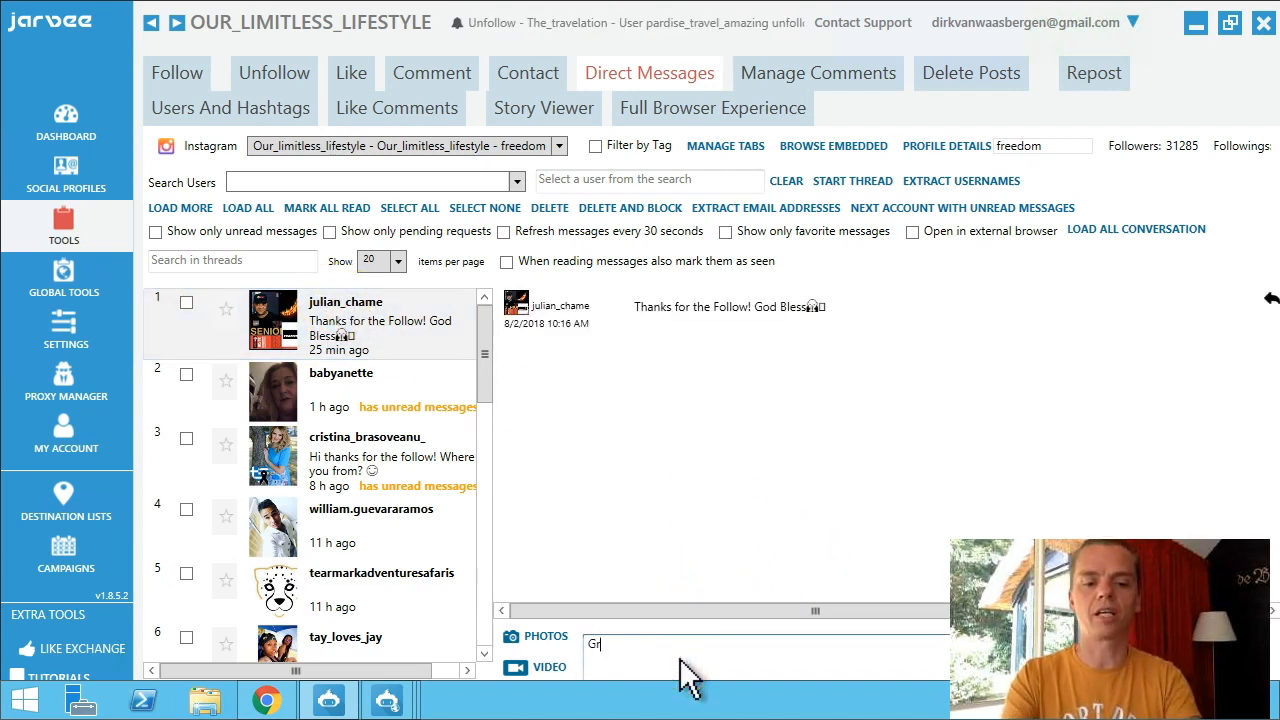
pyautogui.write('eat t')
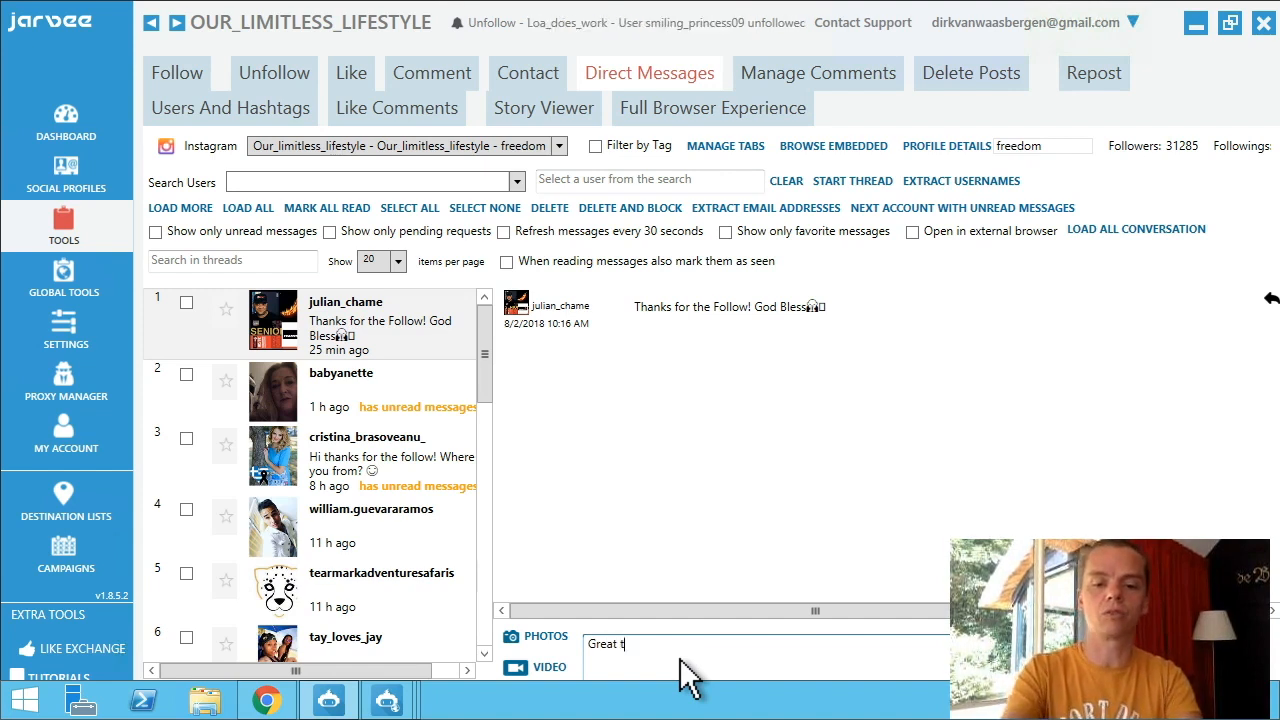
pyautogui.write('o be connected!')
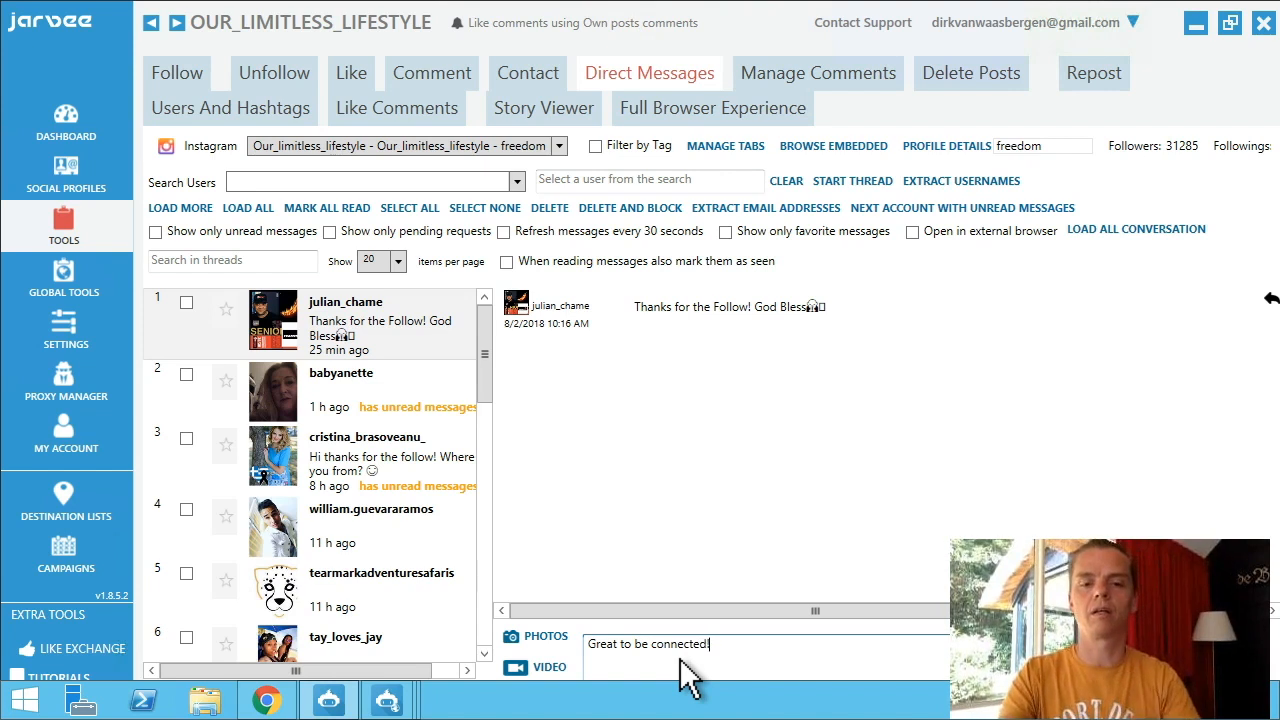
pyautogui.click(724, 657)
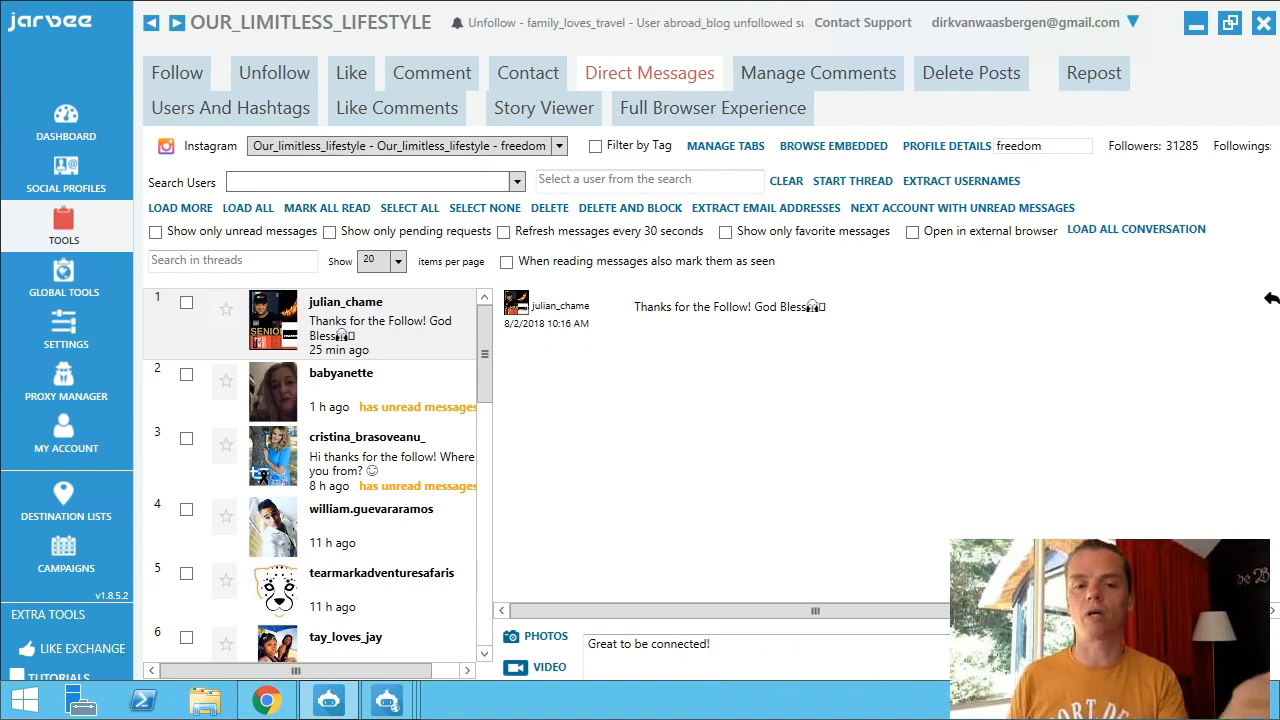
pyautogui.press('Return')
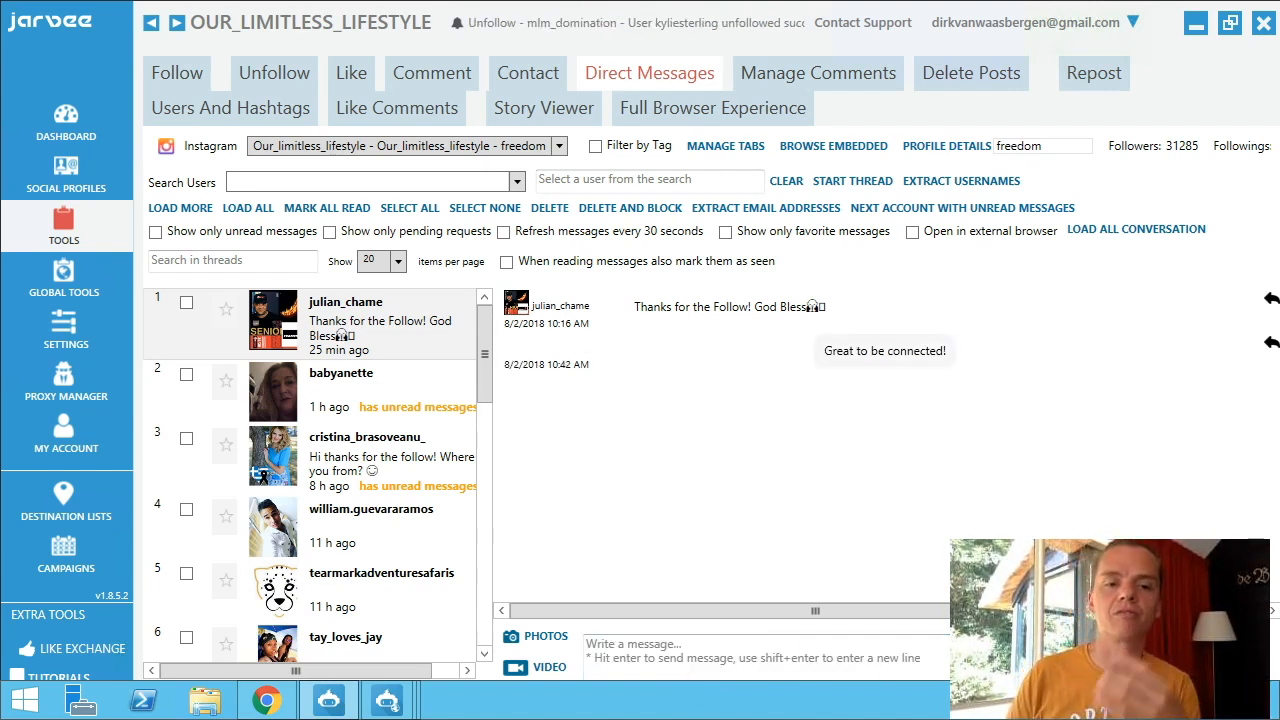
# Browse down the conversation list and return to the top.
pyautogui.click(341, 378)
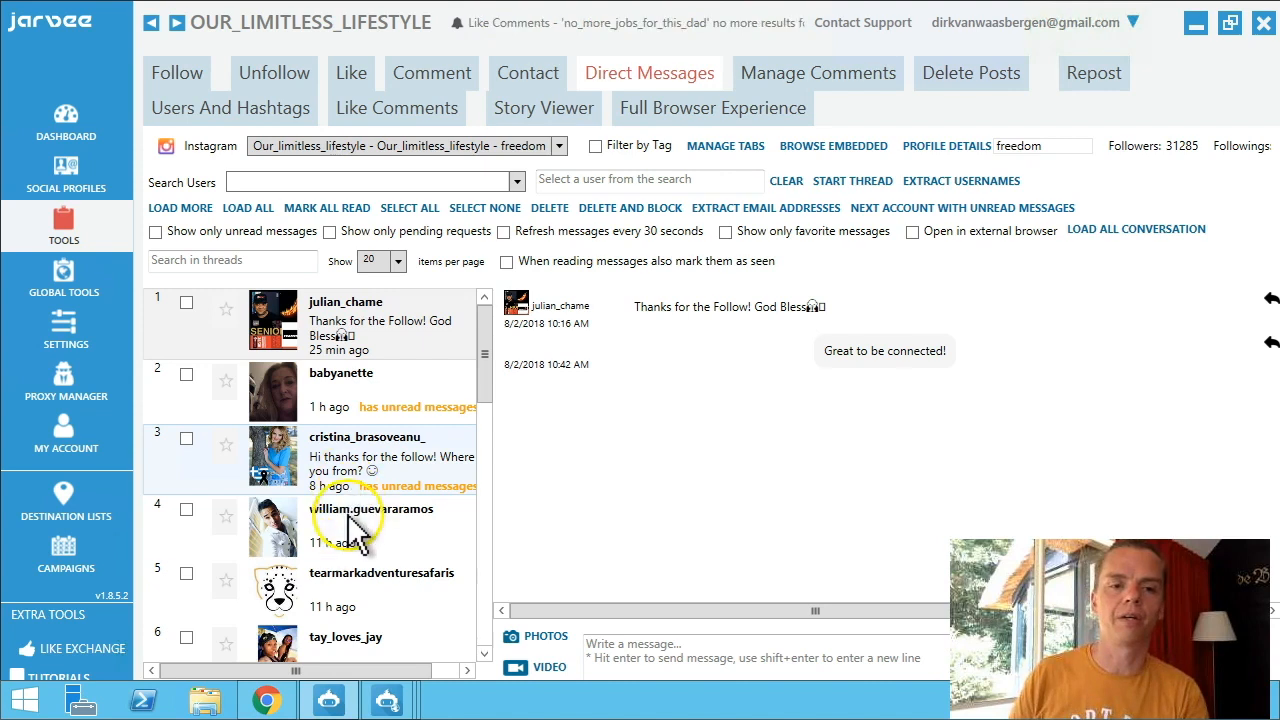
pyautogui.scroll(-5, 358, 500)
pyautogui.scroll(-3, 350, 523)
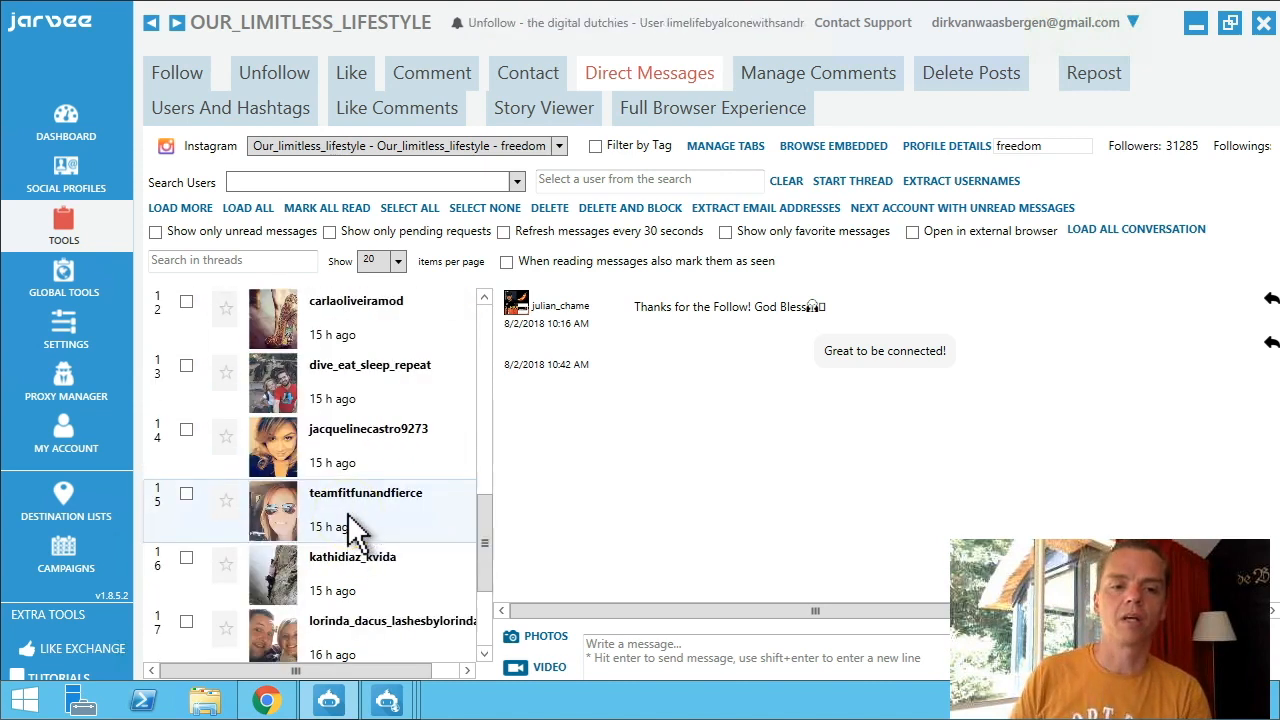
pyautogui.scroll(10, 355, 523)
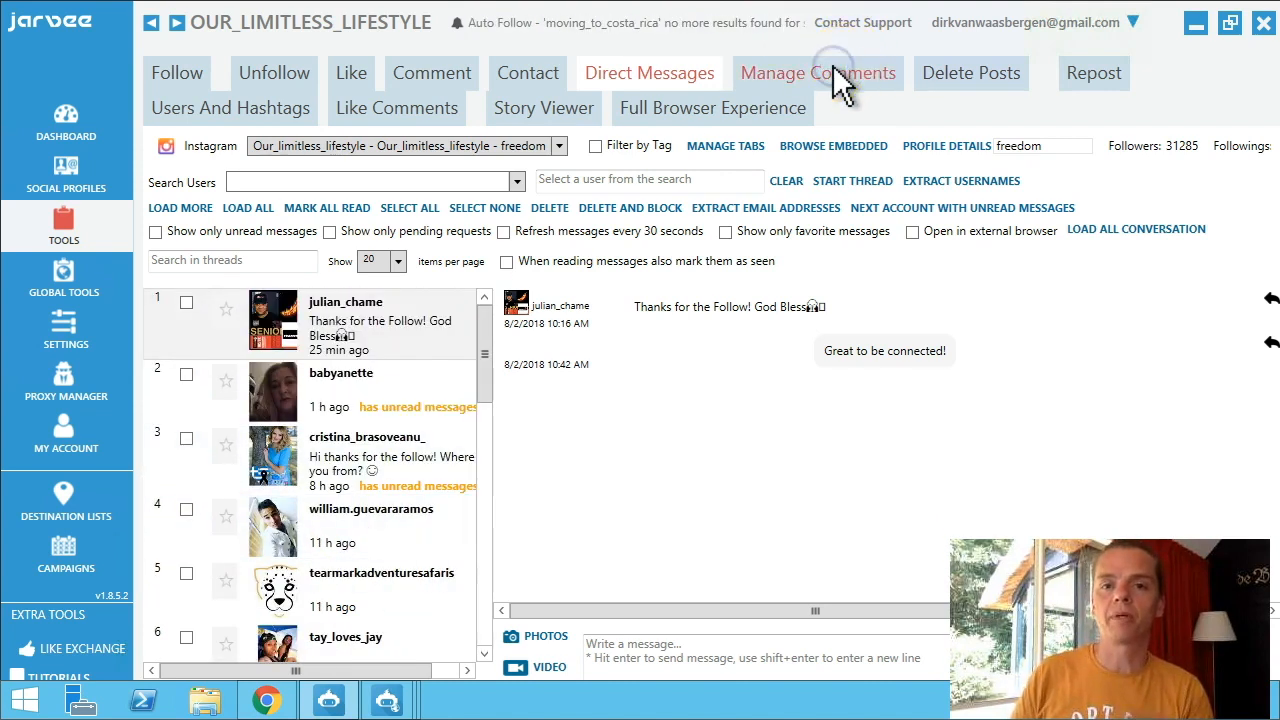
# In Manage Comments, view the comment on the 'days can be long' post, then go to Delete Posts.
pyautogui.click(752, 82)
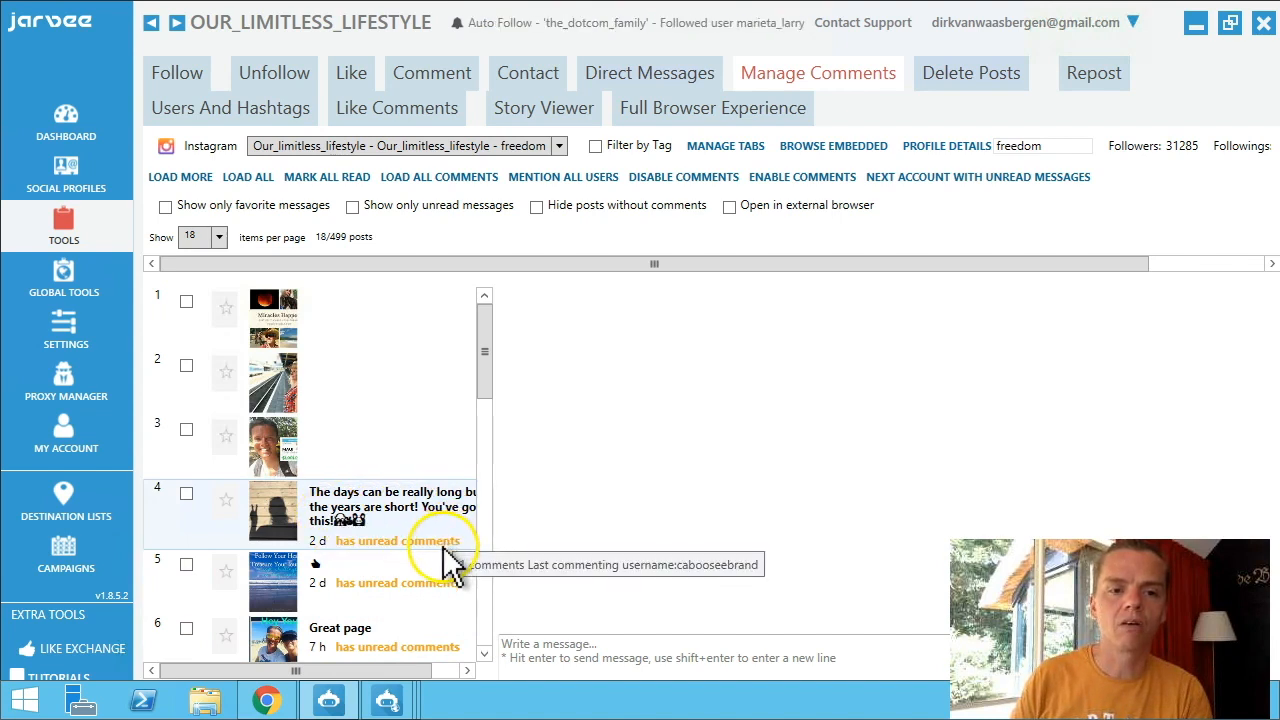
pyautogui.click(362, 516)
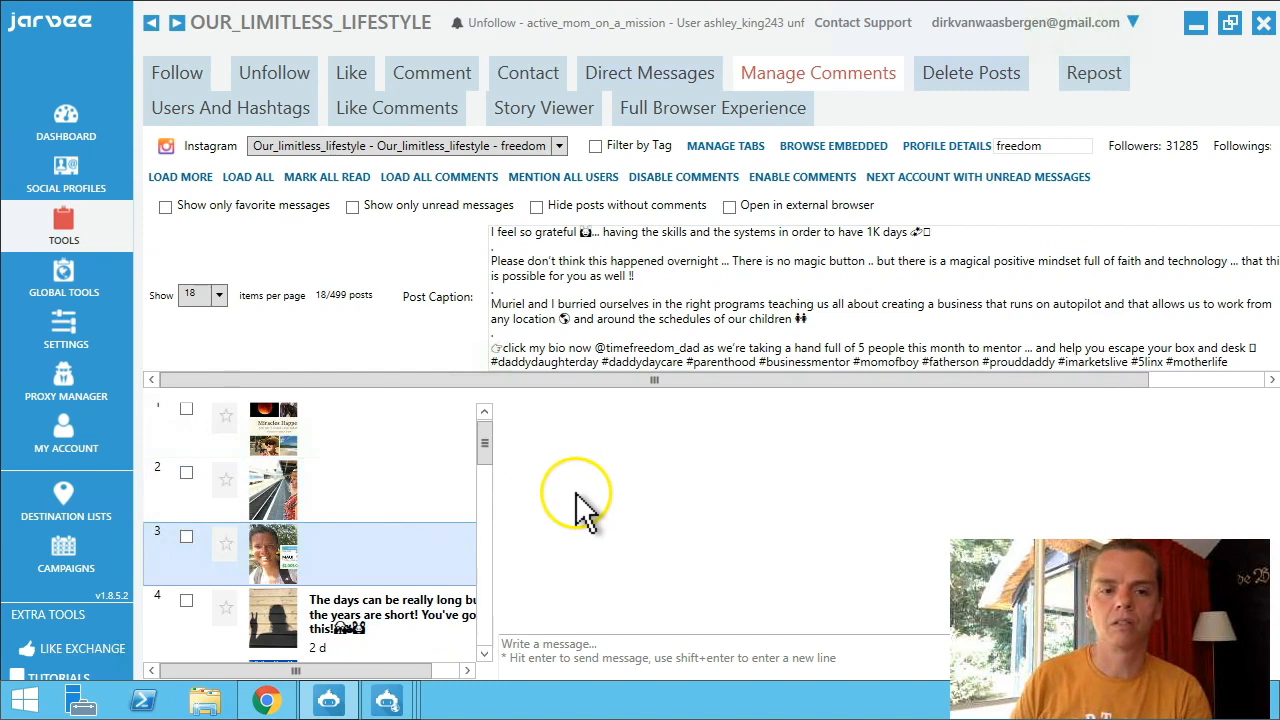
pyautogui.click(414, 620)
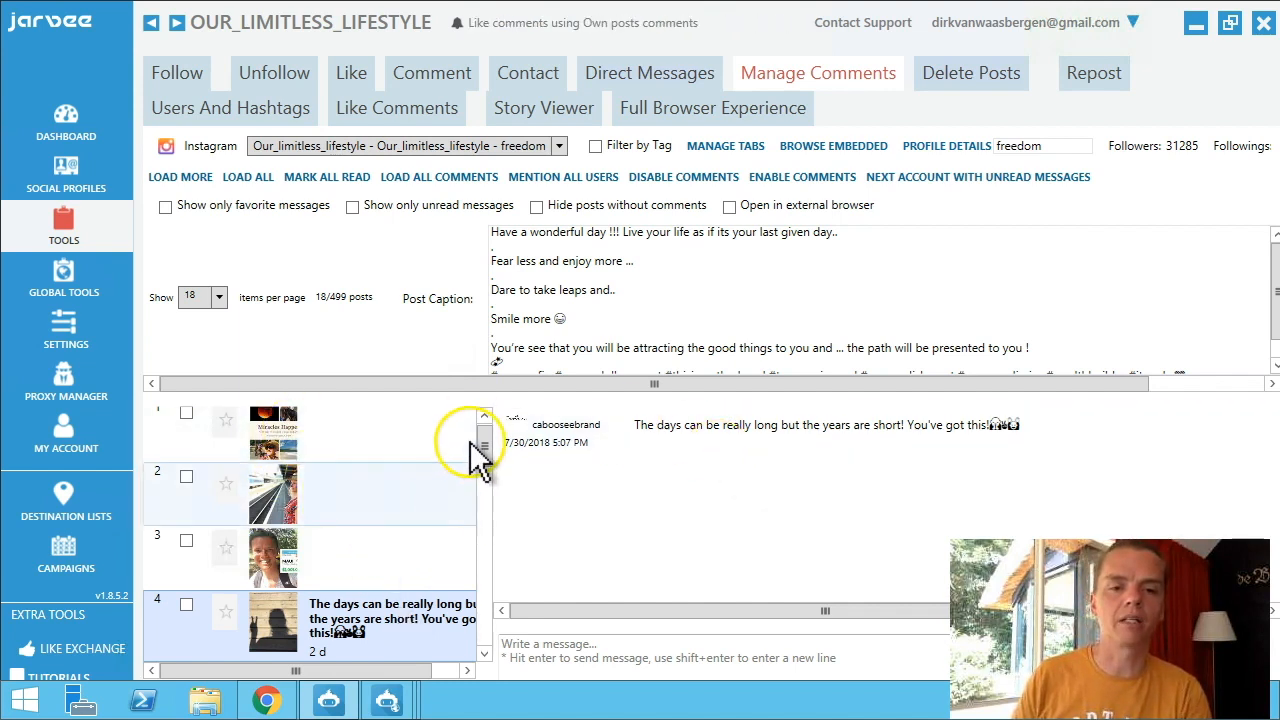
pyautogui.click(486, 583)
pyautogui.click(974, 86)
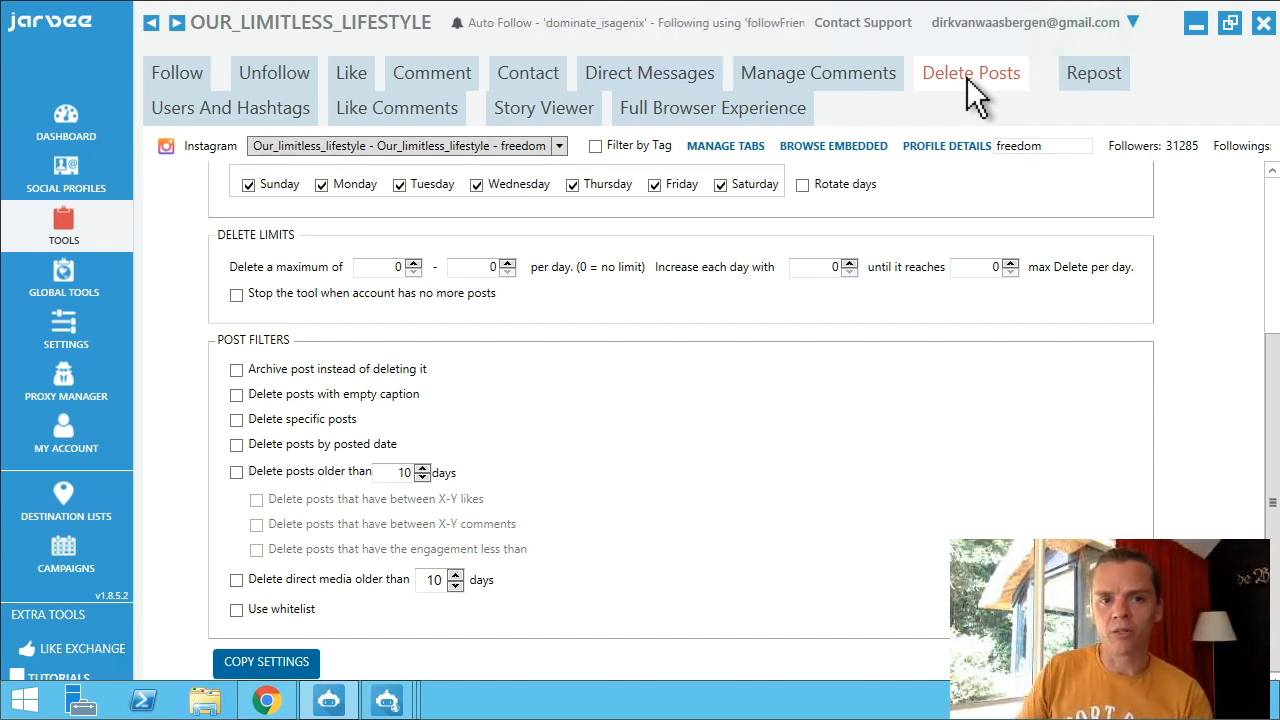
pyautogui.click(560, 238)
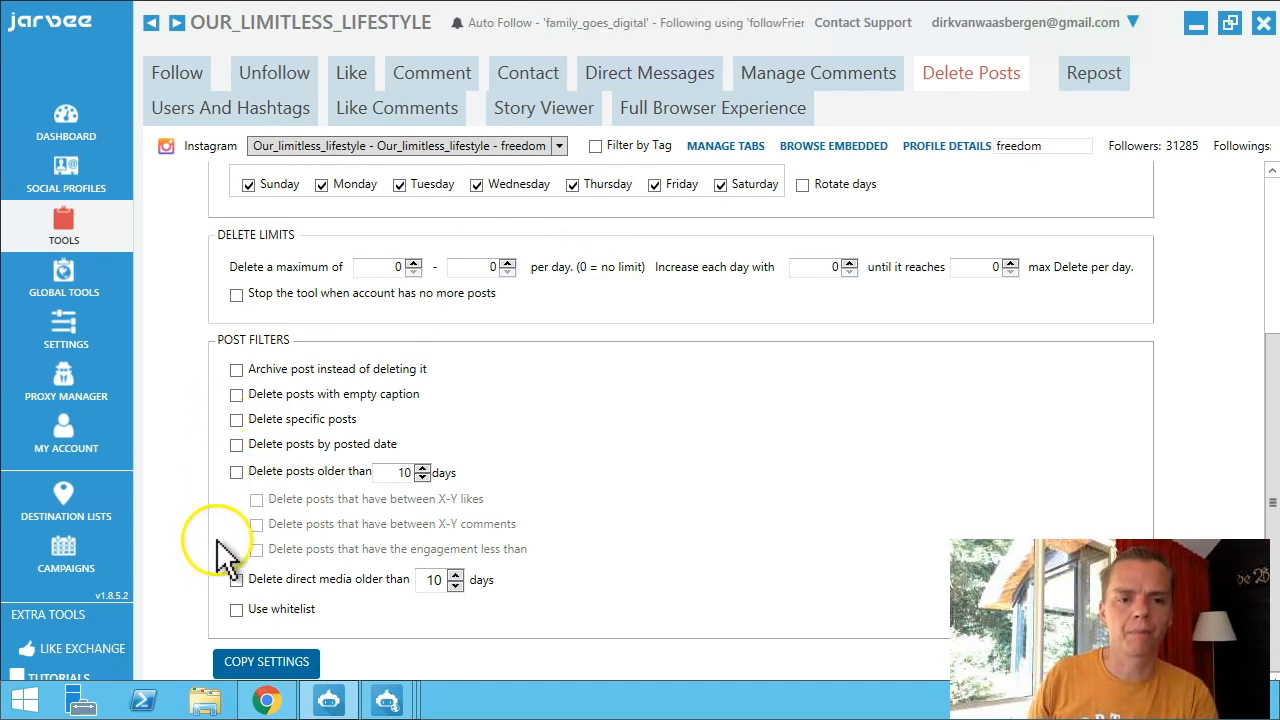
pyautogui.scroll(3, 300, 440)
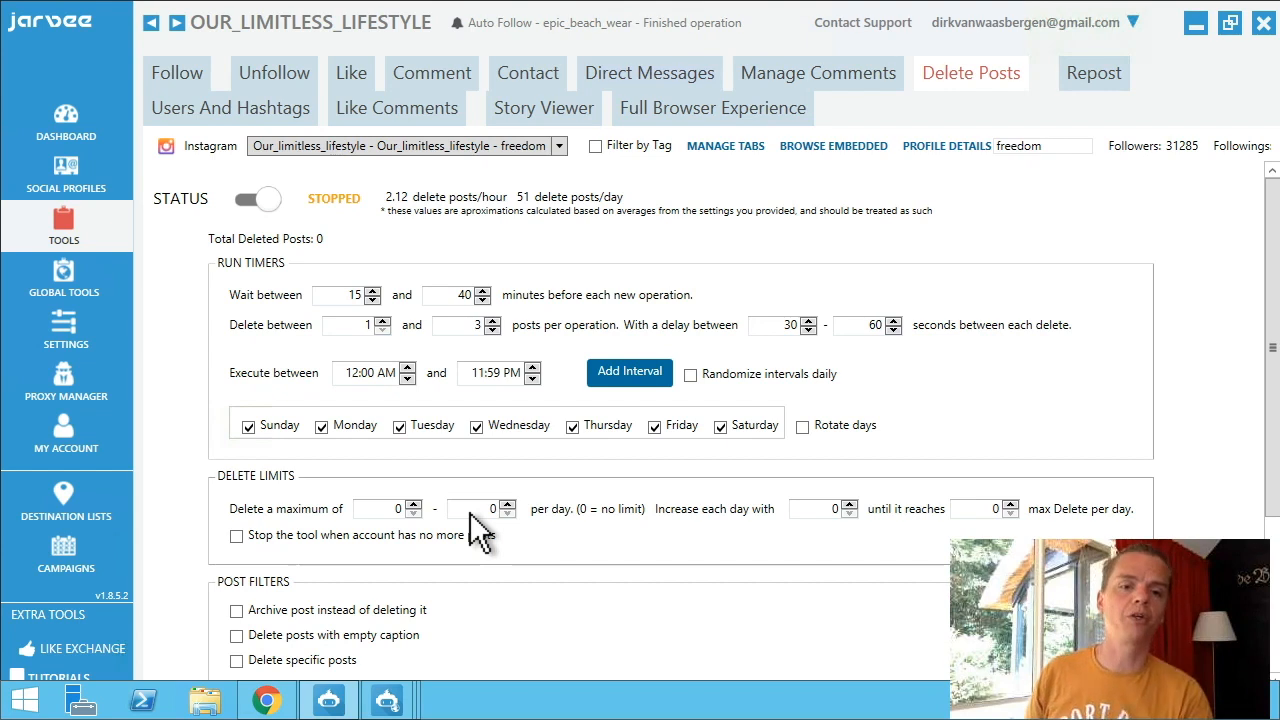
pyautogui.click(492, 511)
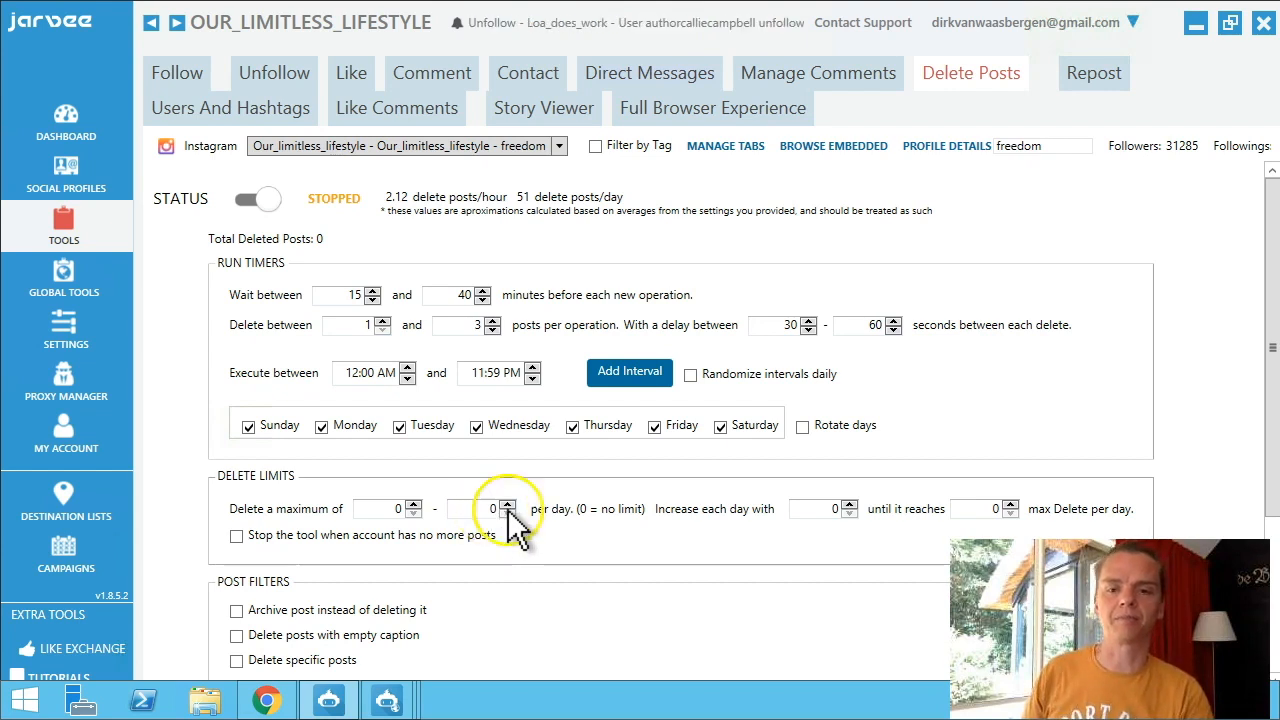
pyautogui.scroll(-5, 1275, 672)
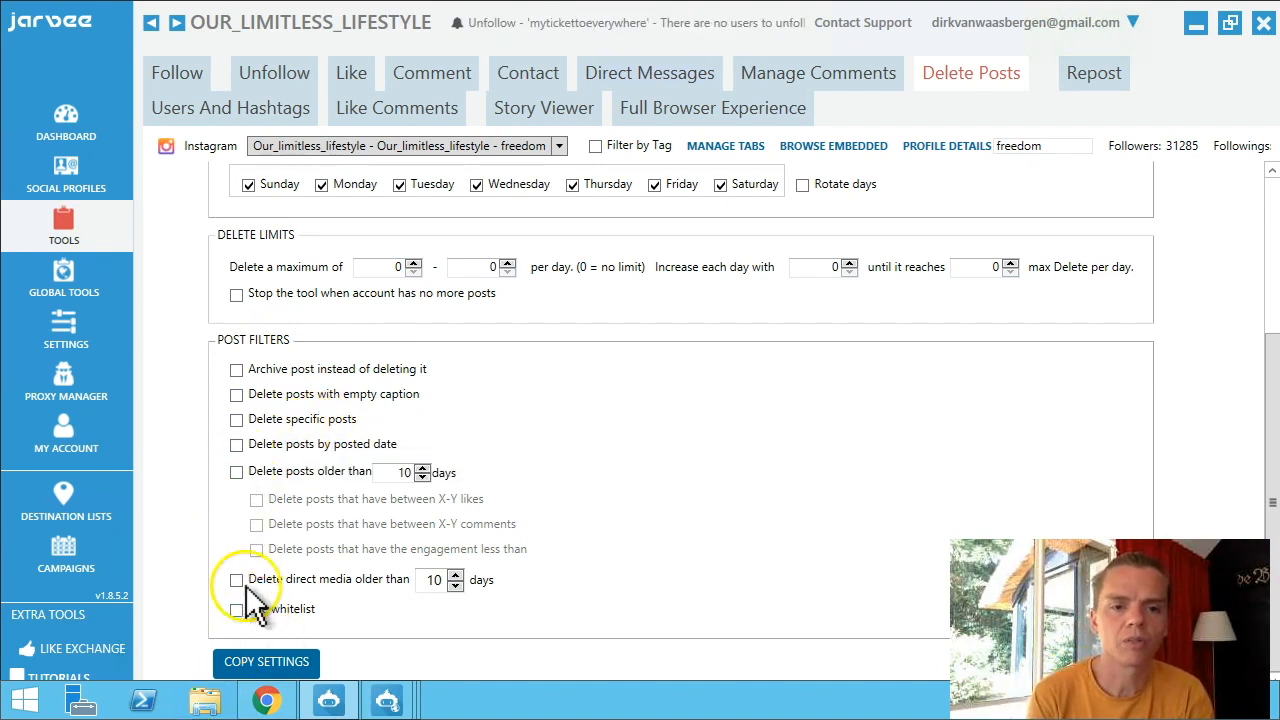
# Turn on the older-than-10-days, likes-range and low-engagement deletion filters.
pyautogui.click(233, 474)
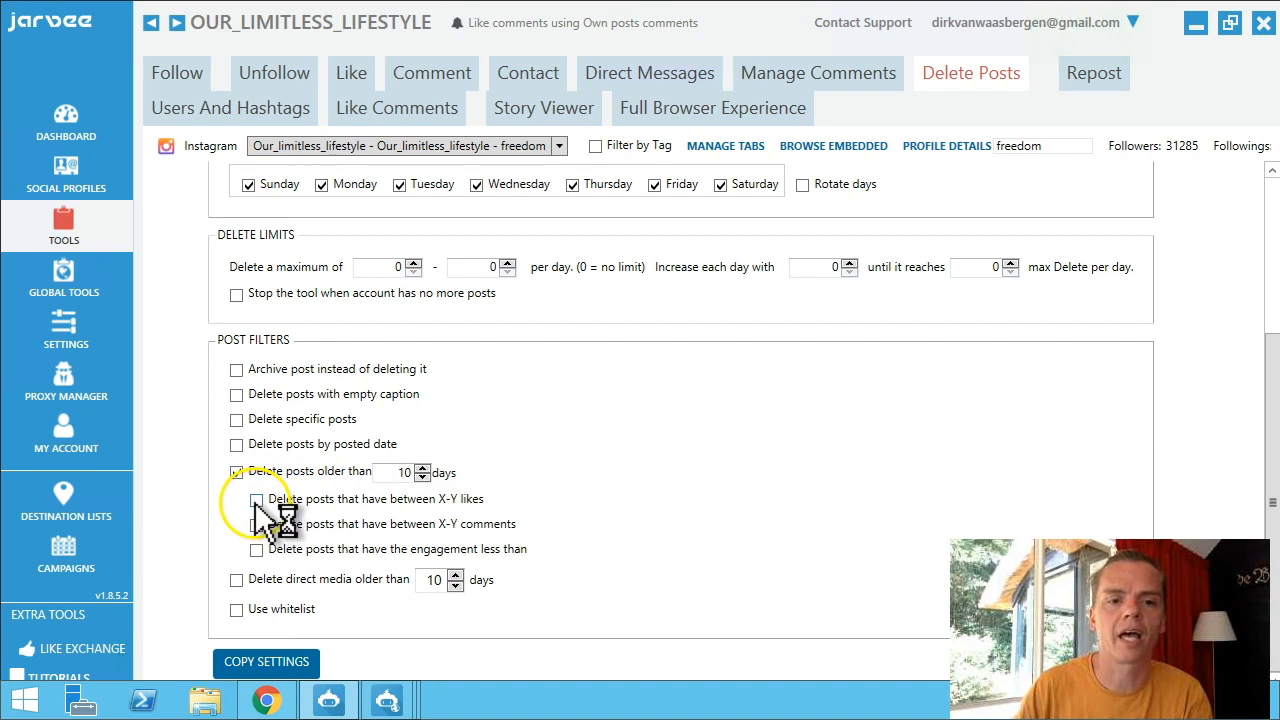
pyautogui.click(256, 501)
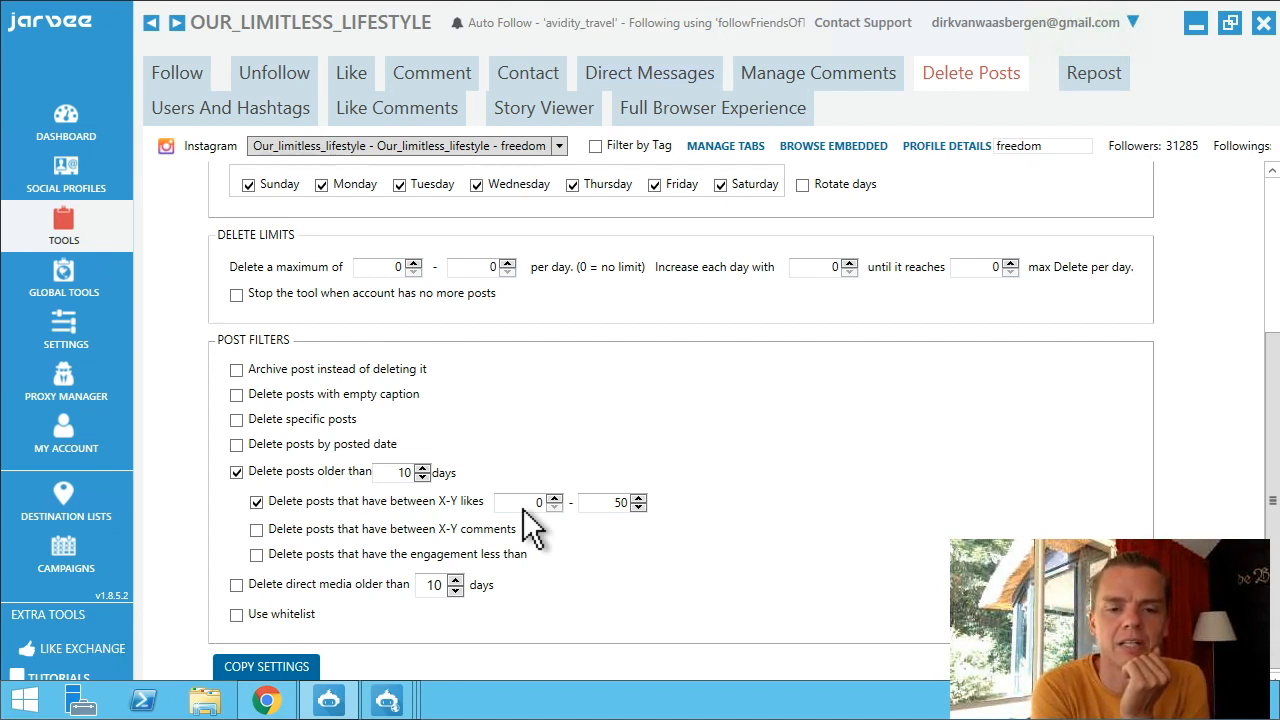
pyautogui.click(256, 554)
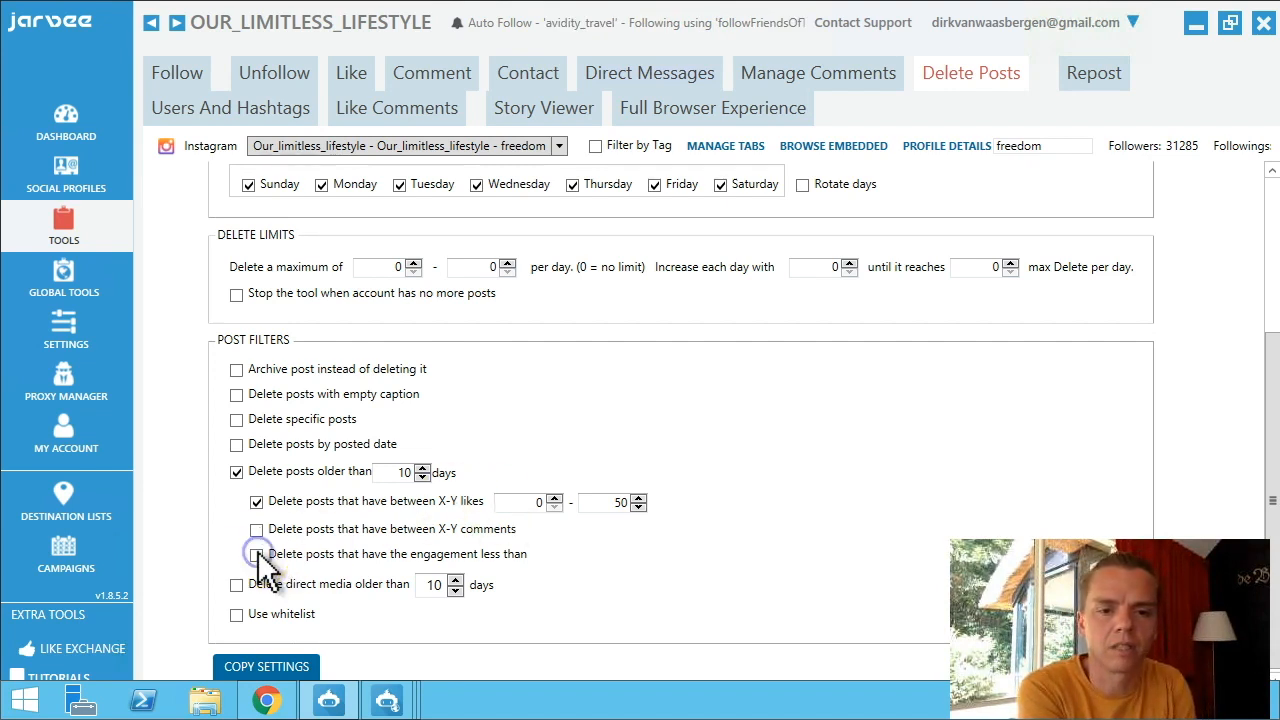
pyautogui.click(256, 555)
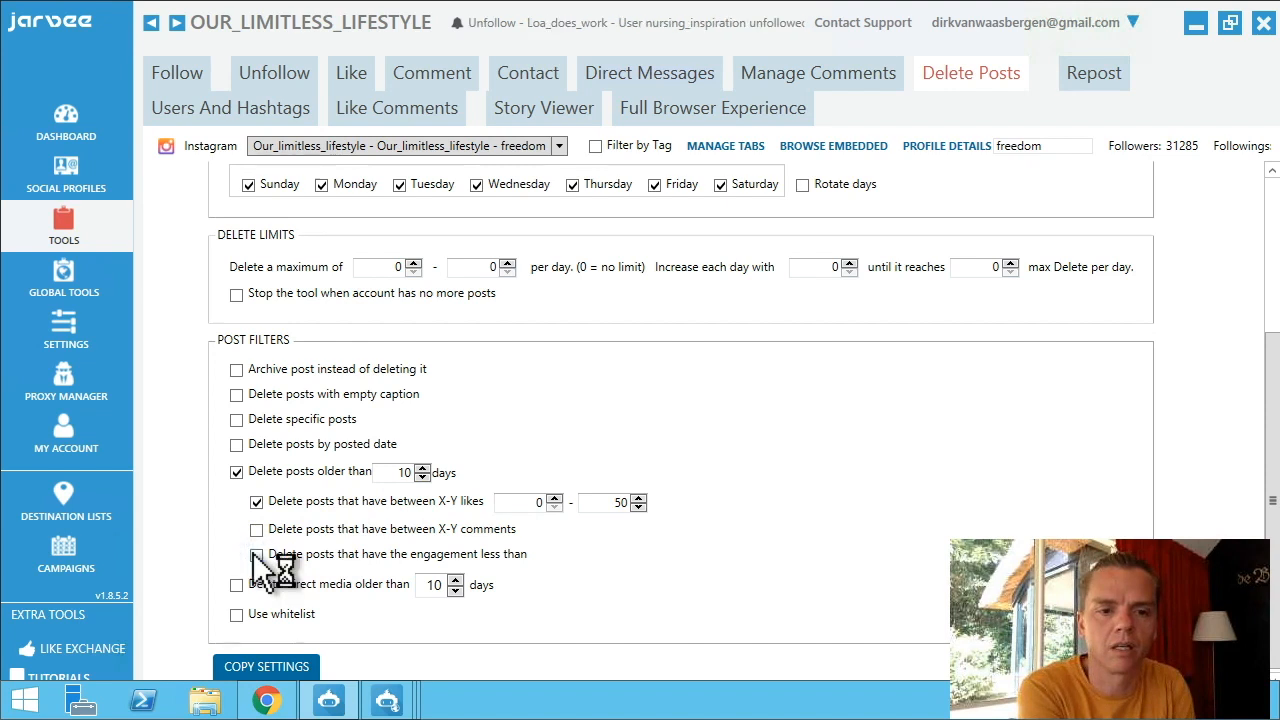
pyautogui.click(578, 556)
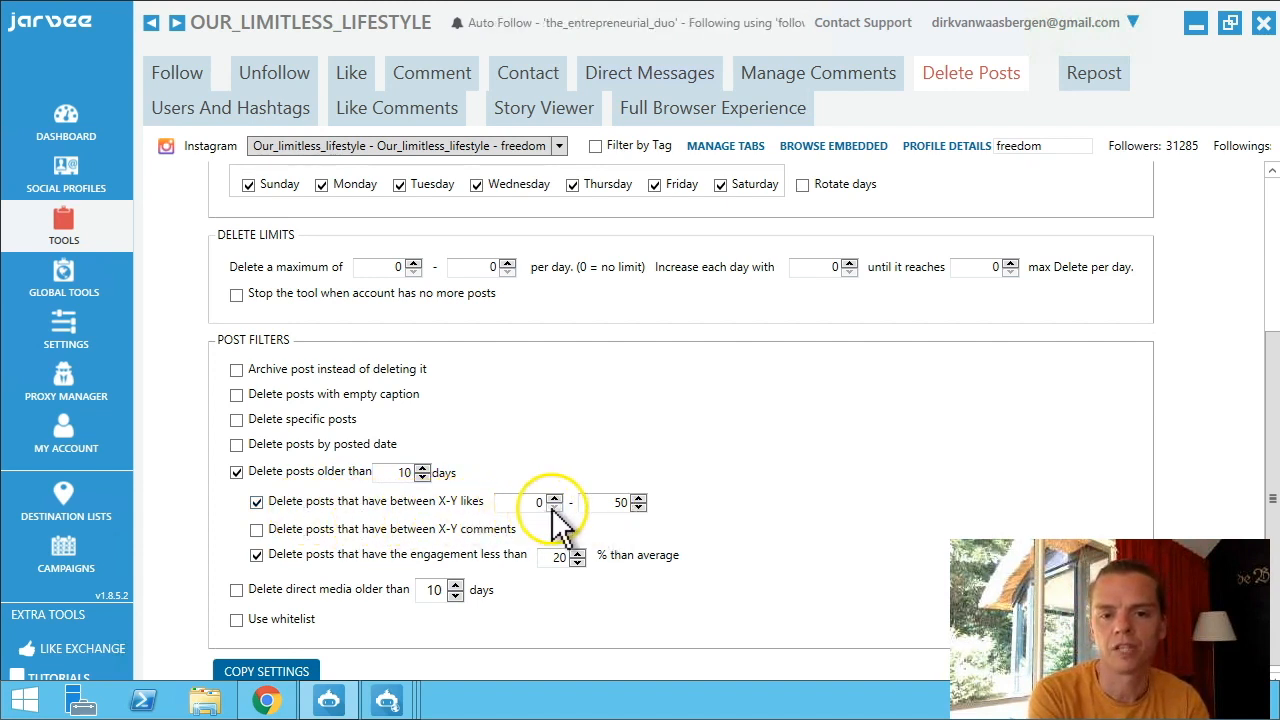
# Set the likes range to 0–500, drop the engagement filter, and enable Delete specific posts.
pyautogui.doubleClick(605, 506)
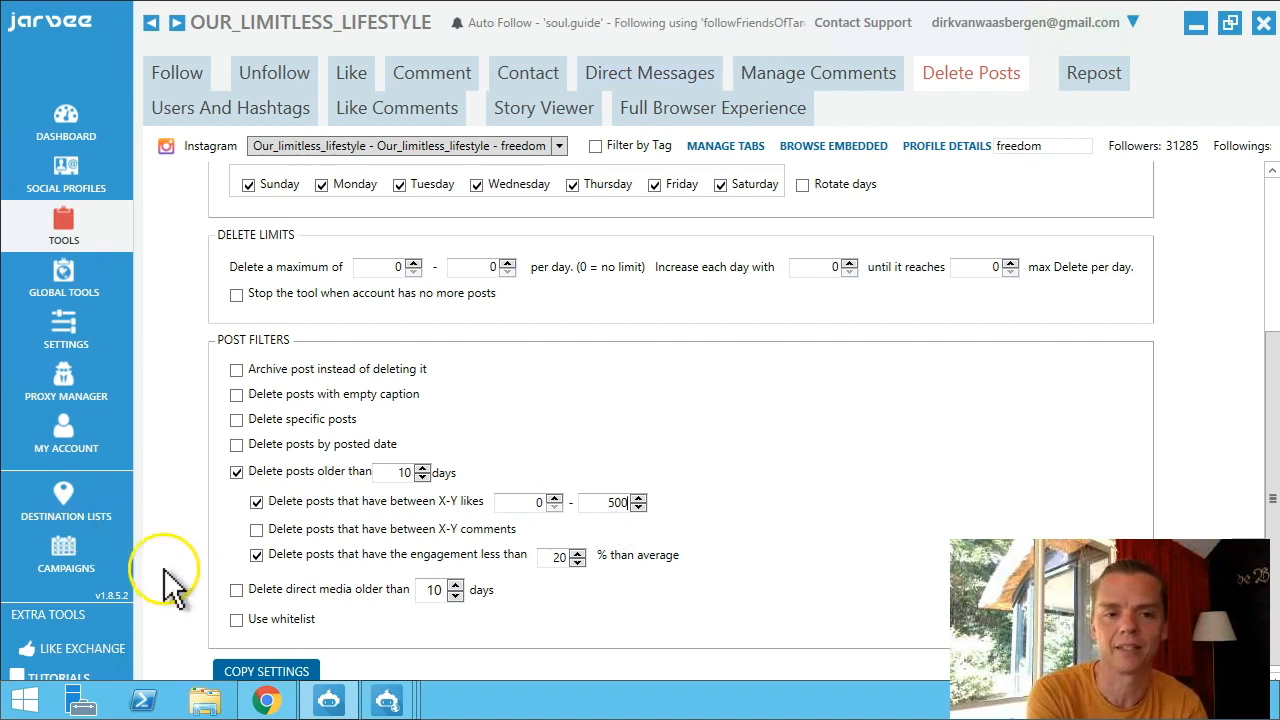
pyautogui.click(256, 554)
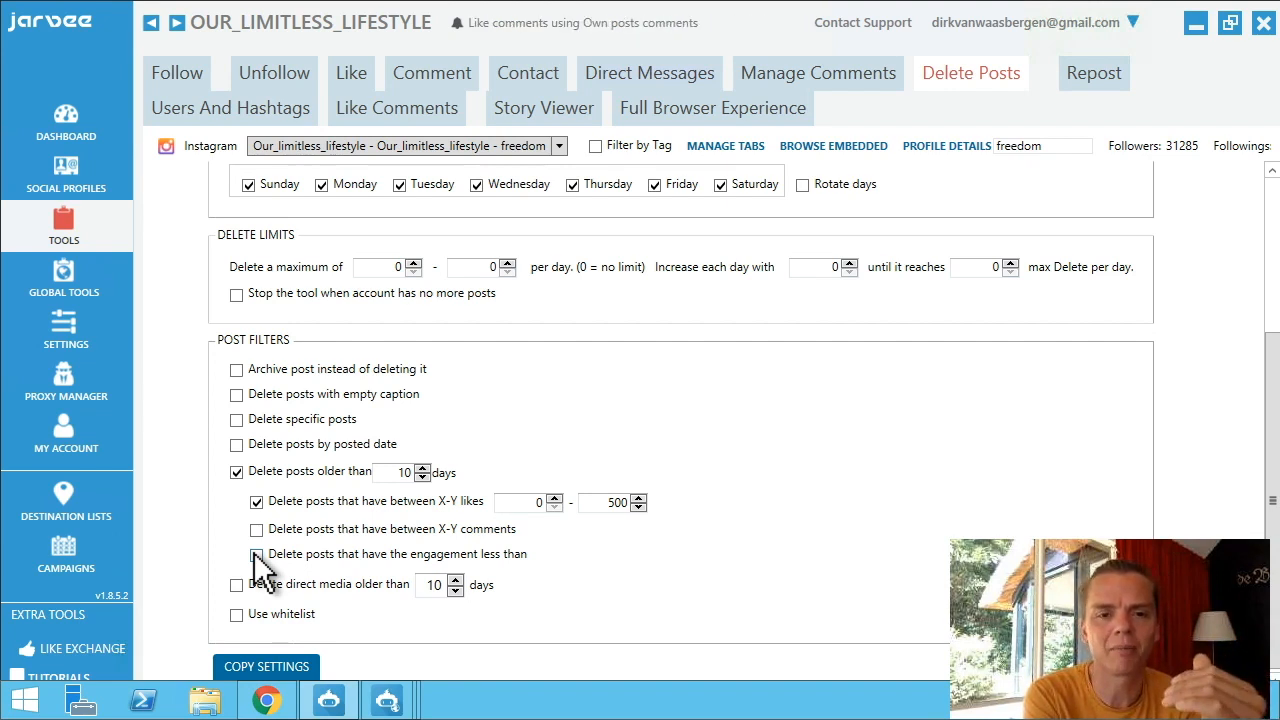
pyautogui.click(234, 474)
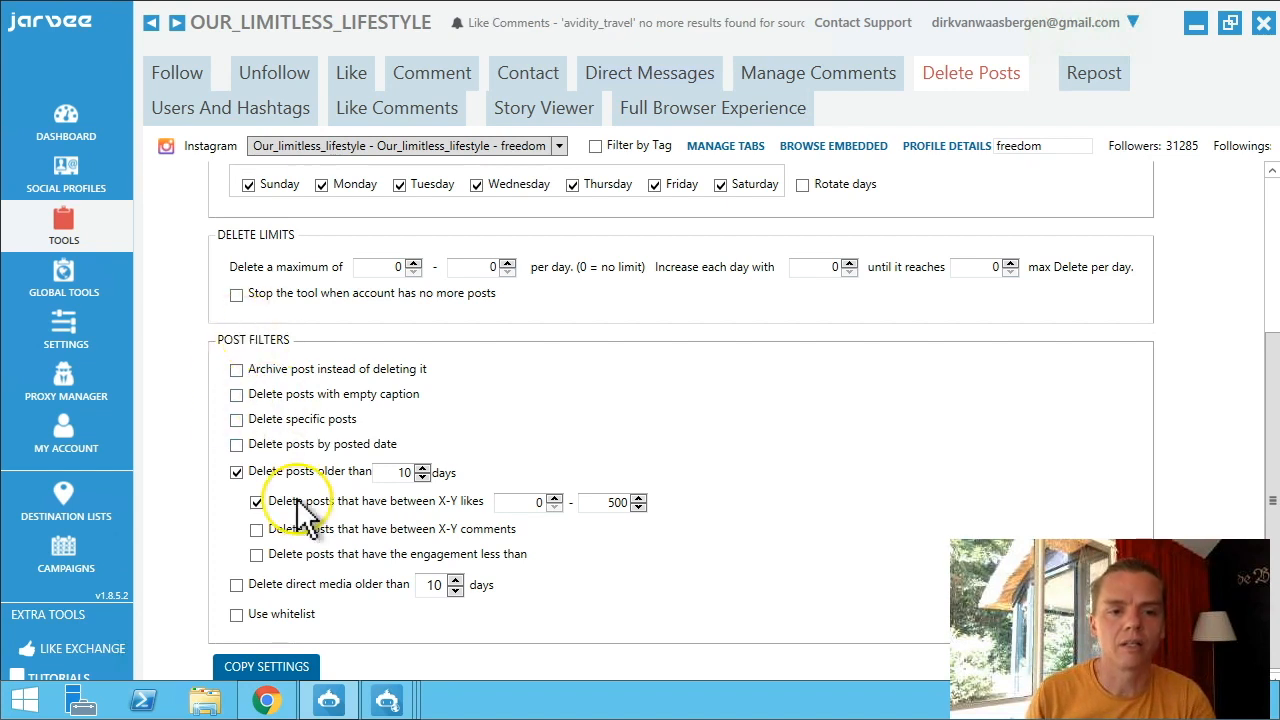
pyautogui.scroll(3, 298, 505)
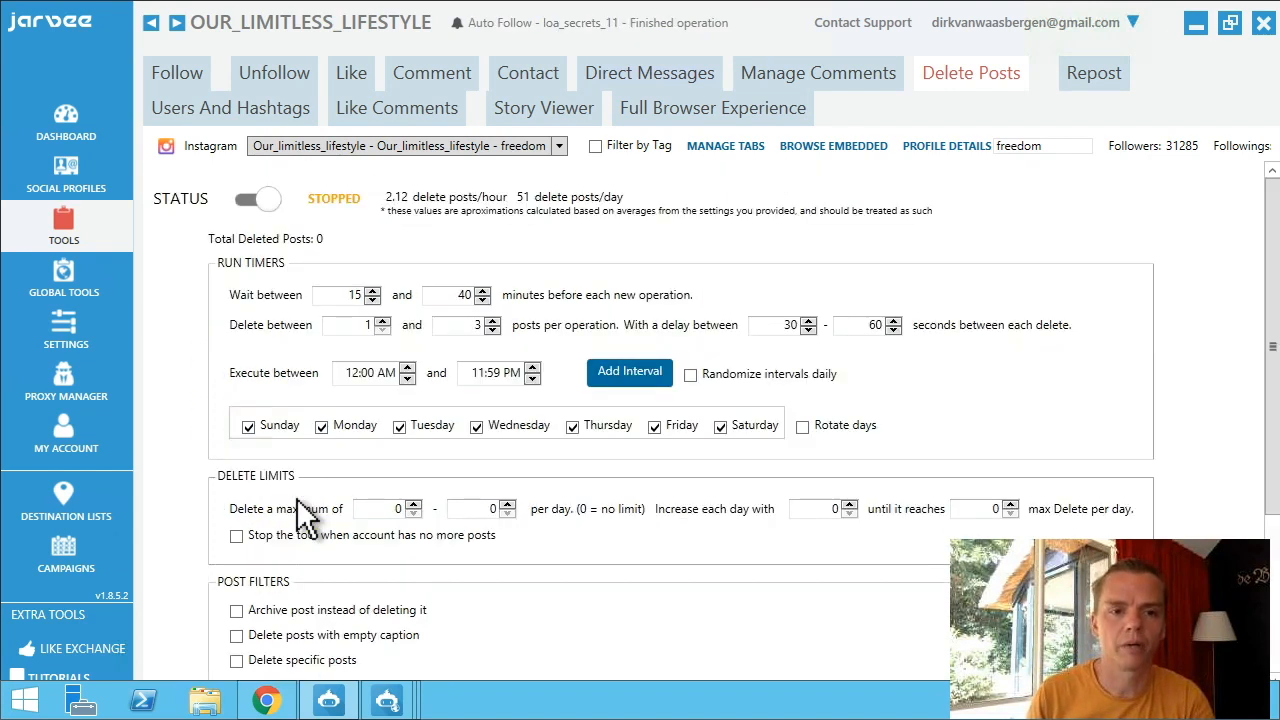
pyautogui.scroll(-3, 305, 515)
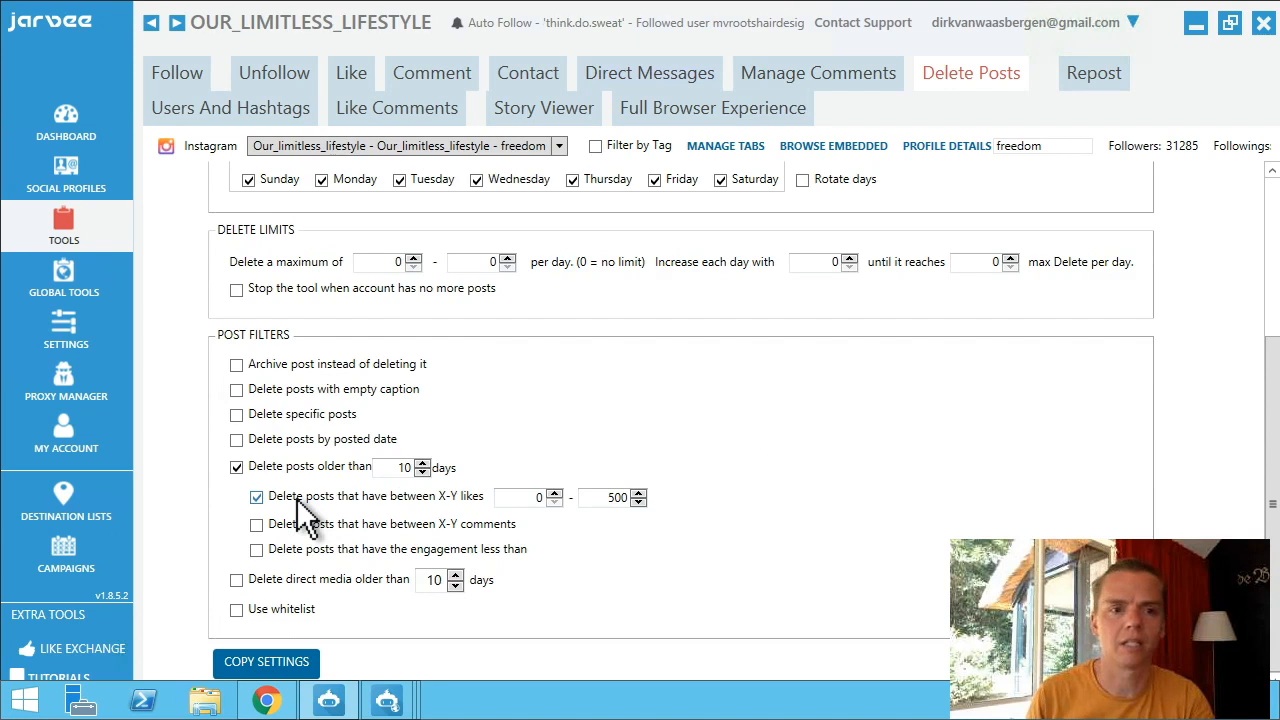
pyautogui.click(236, 414)
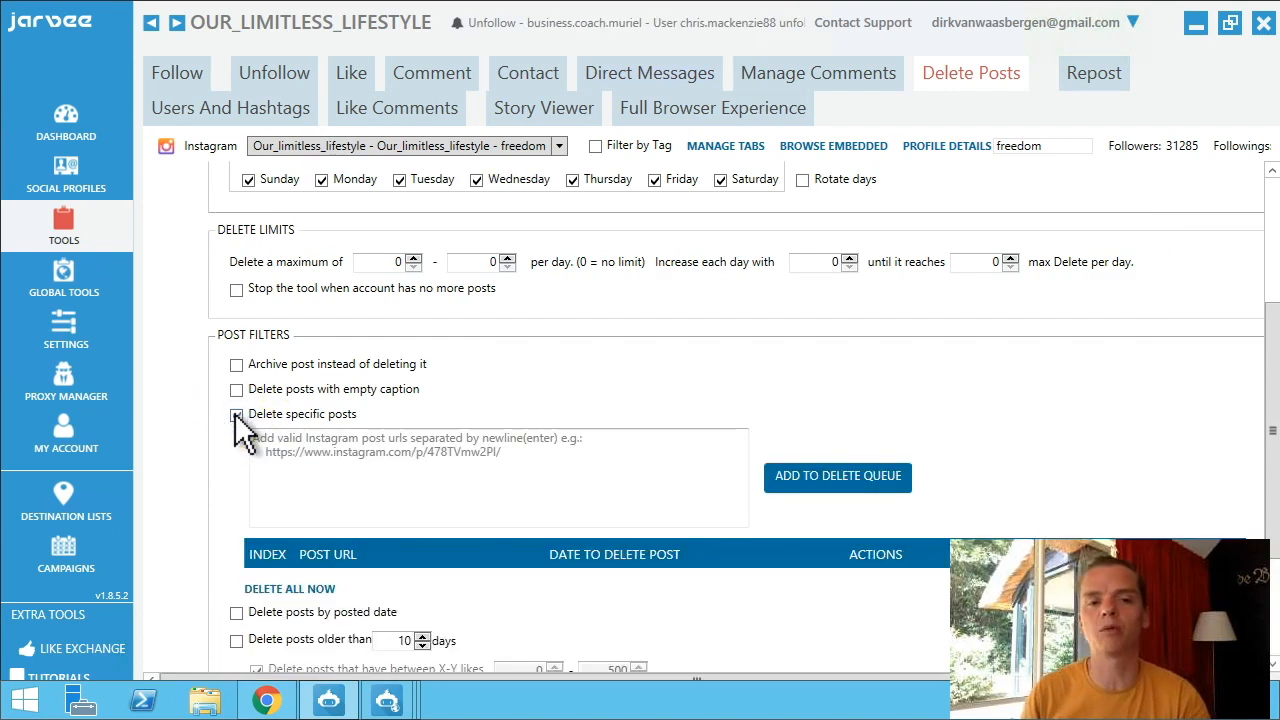
pyautogui.hotkey('ctrl', 'Left')
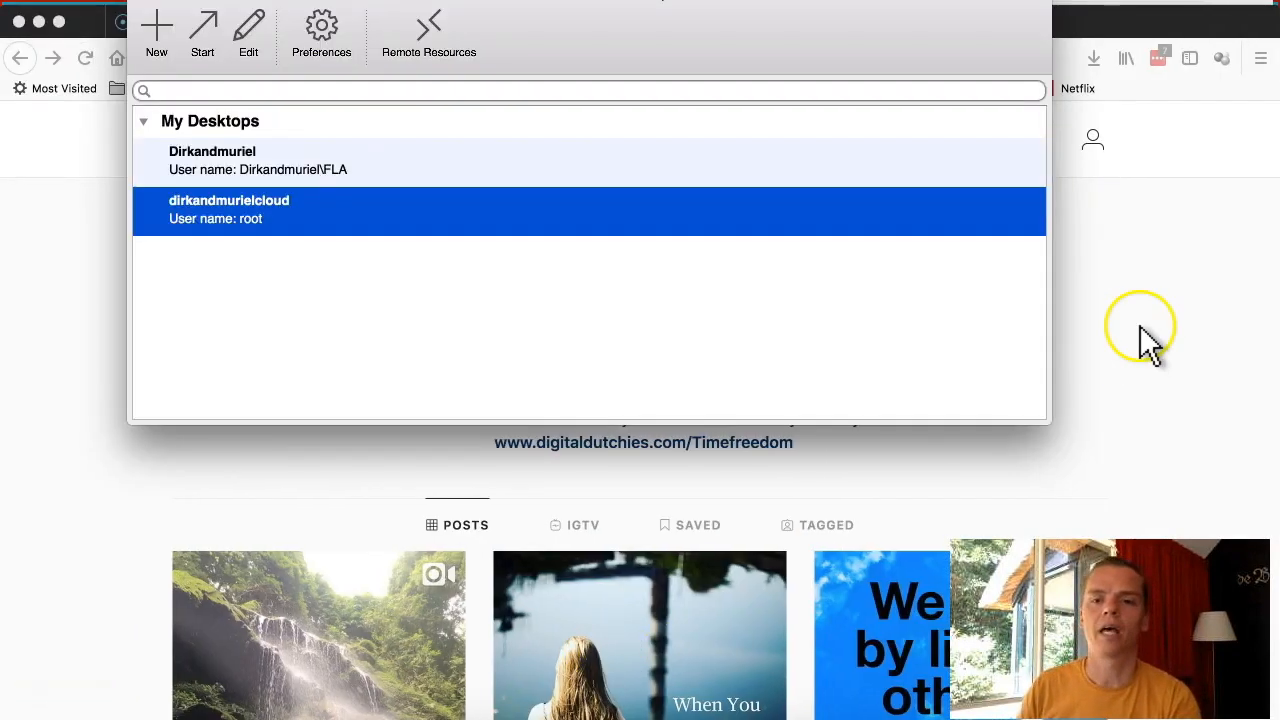
# Open the 'When You Do The Right Thing' post on the Instagram profile and select its URL.
pyautogui.click(1140, 325)
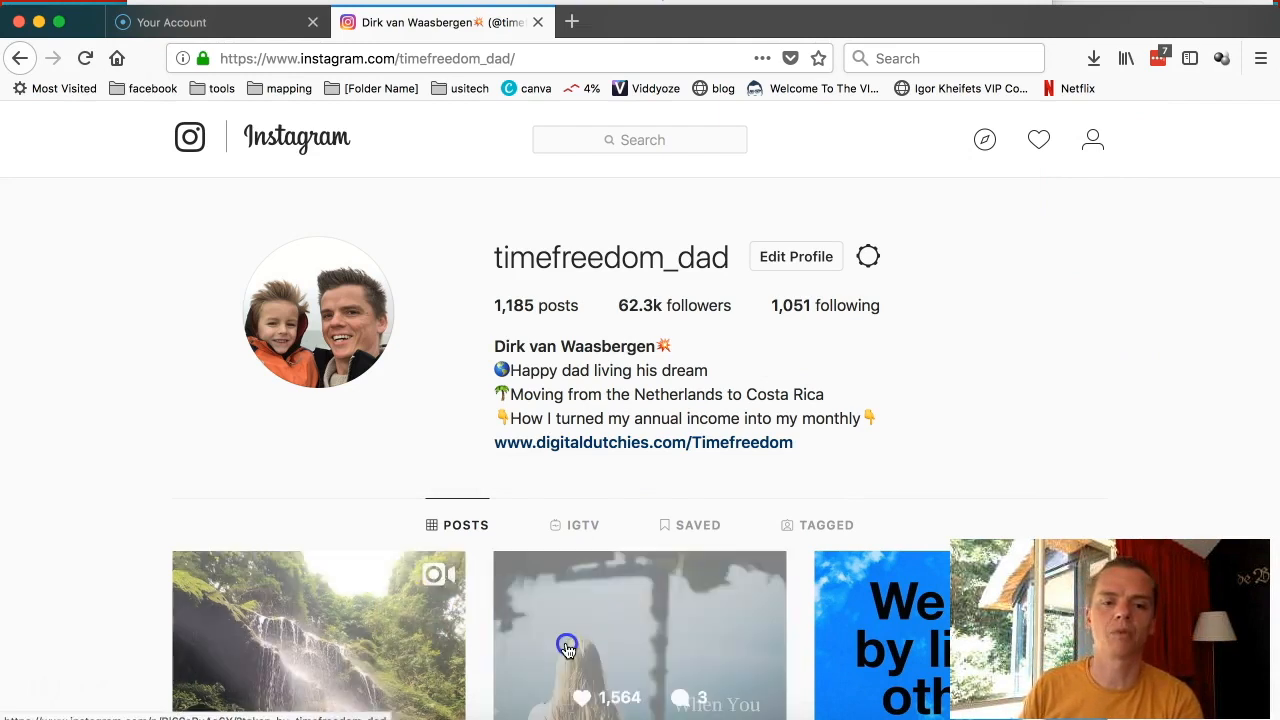
pyautogui.click(566, 648)
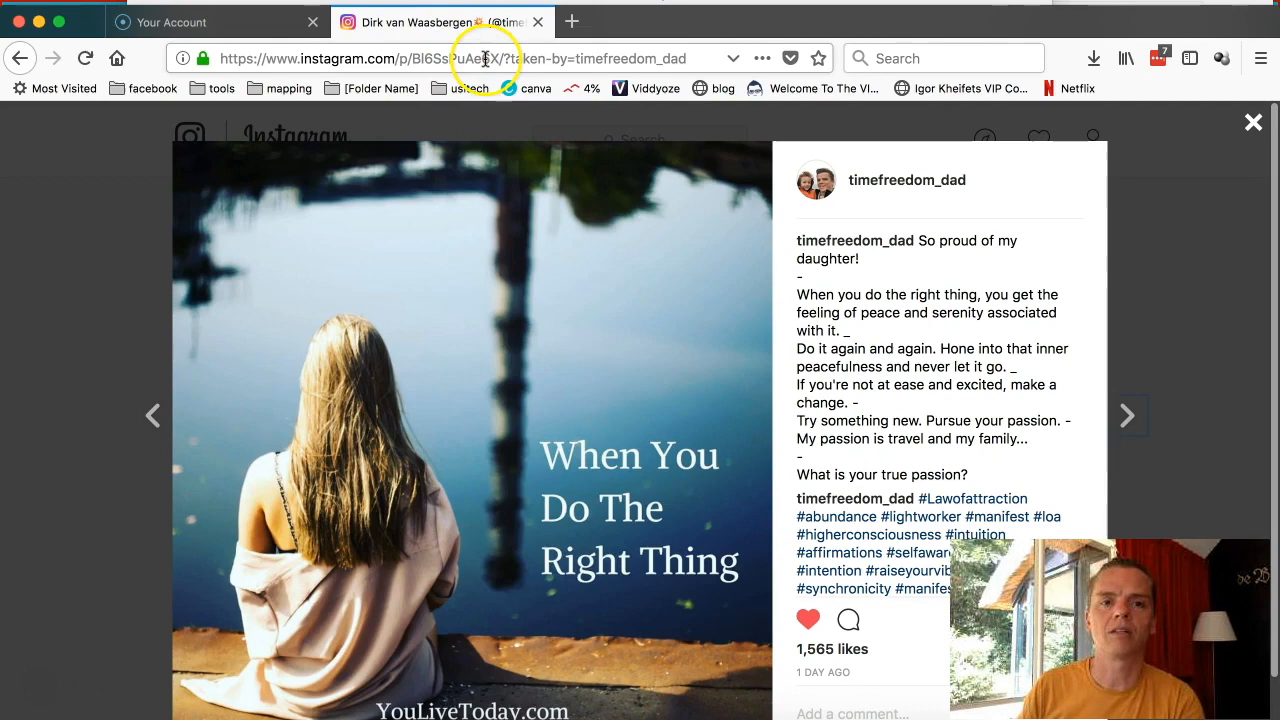
pyautogui.click(486, 58)
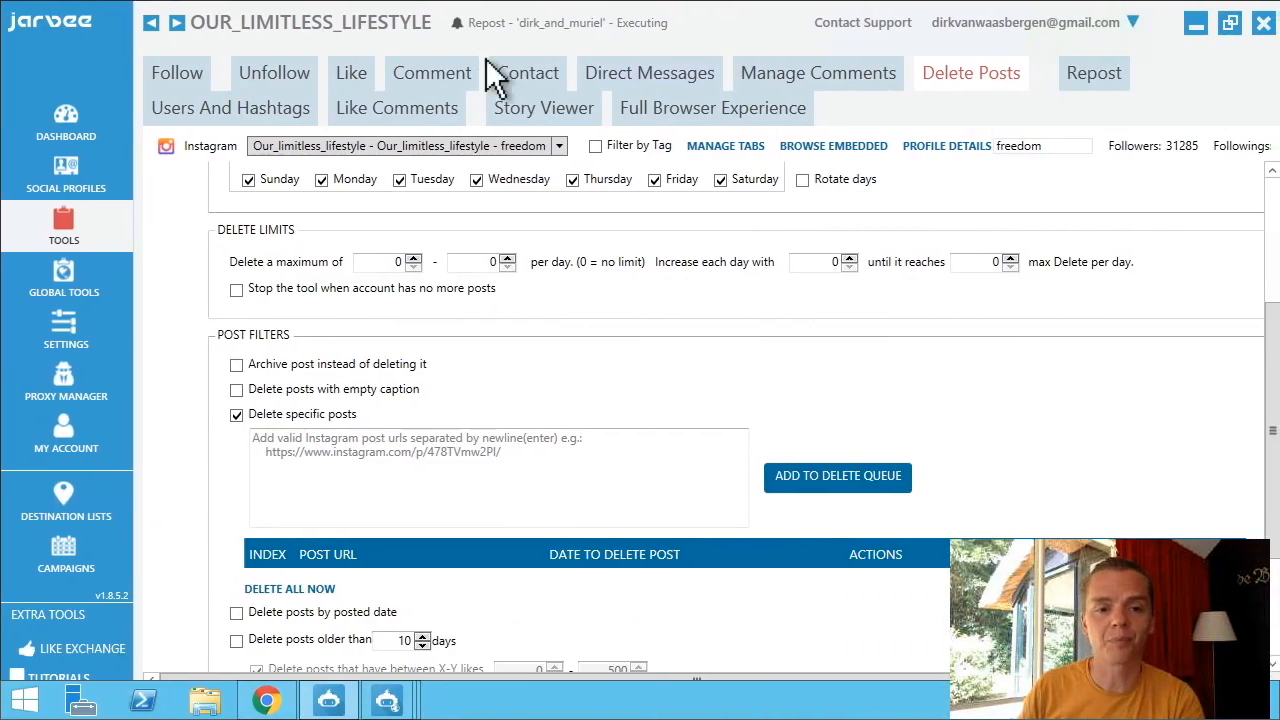
# Move from the Repost settings to Users And Hashtags, with empty Suggested Users and Related Hashtags searches.
pyautogui.click(358, 465)
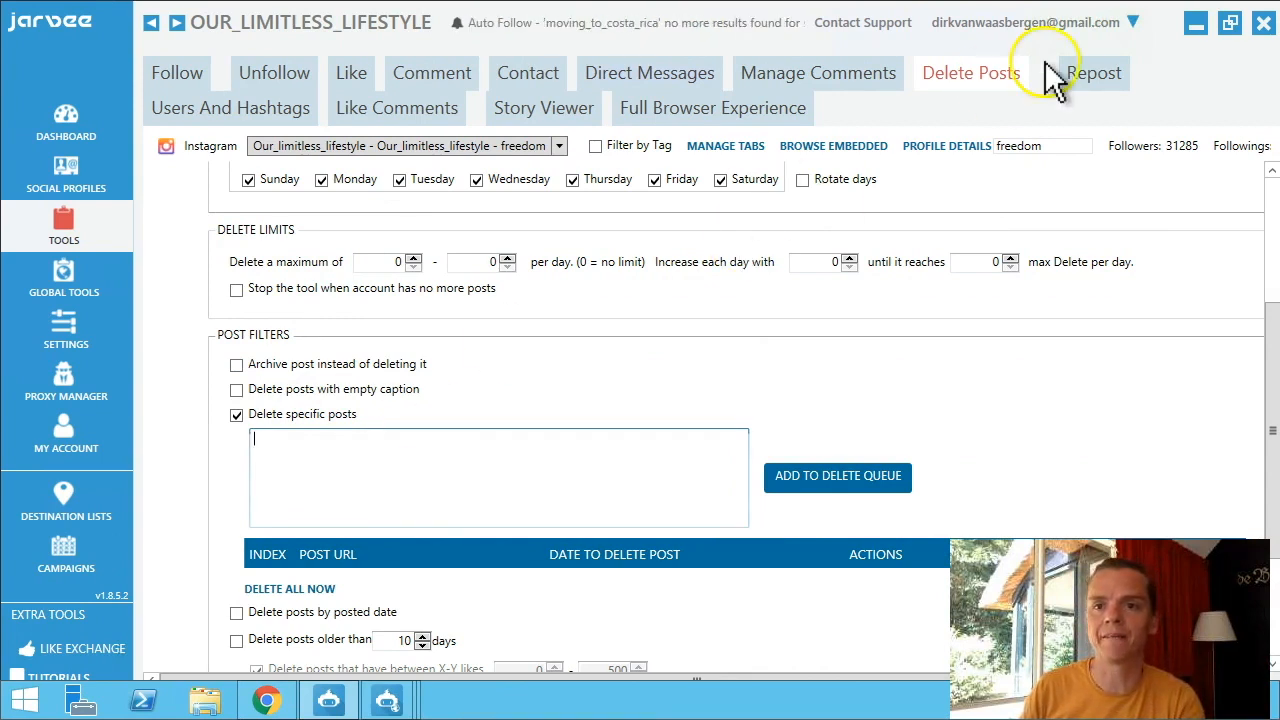
pyautogui.click(1088, 78)
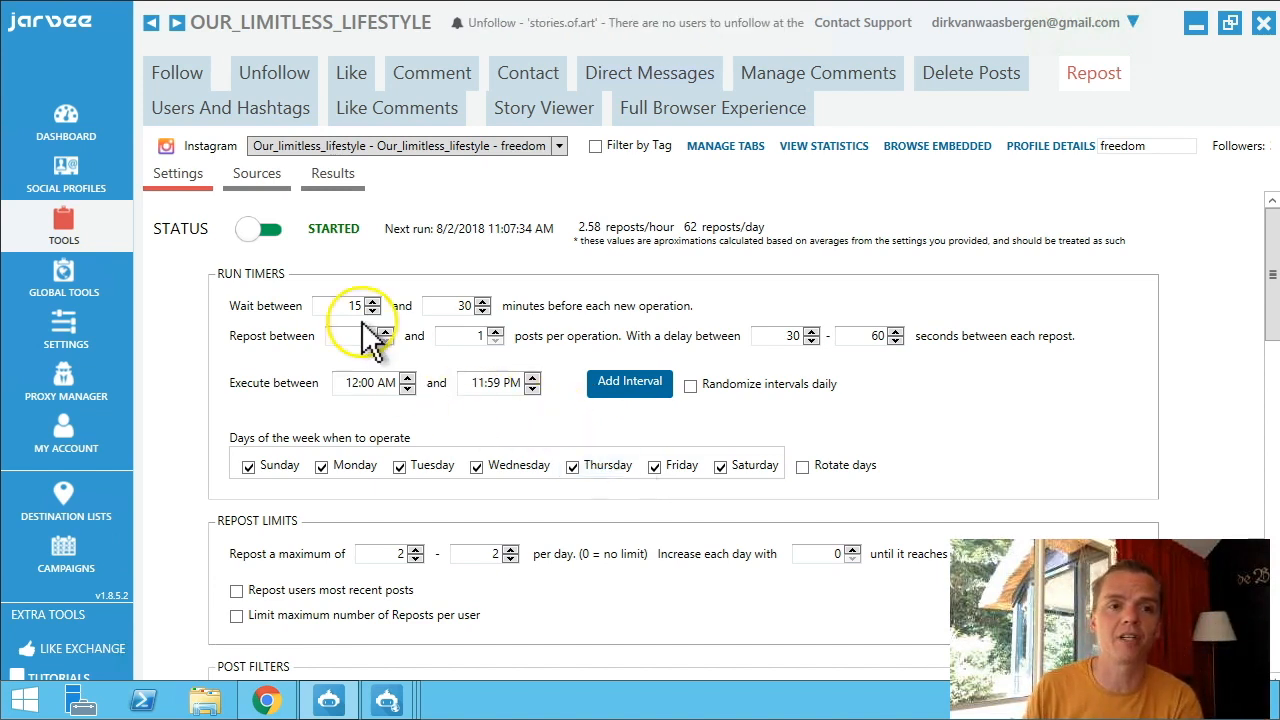
pyautogui.click(194, 108)
pyautogui.click(637, 238)
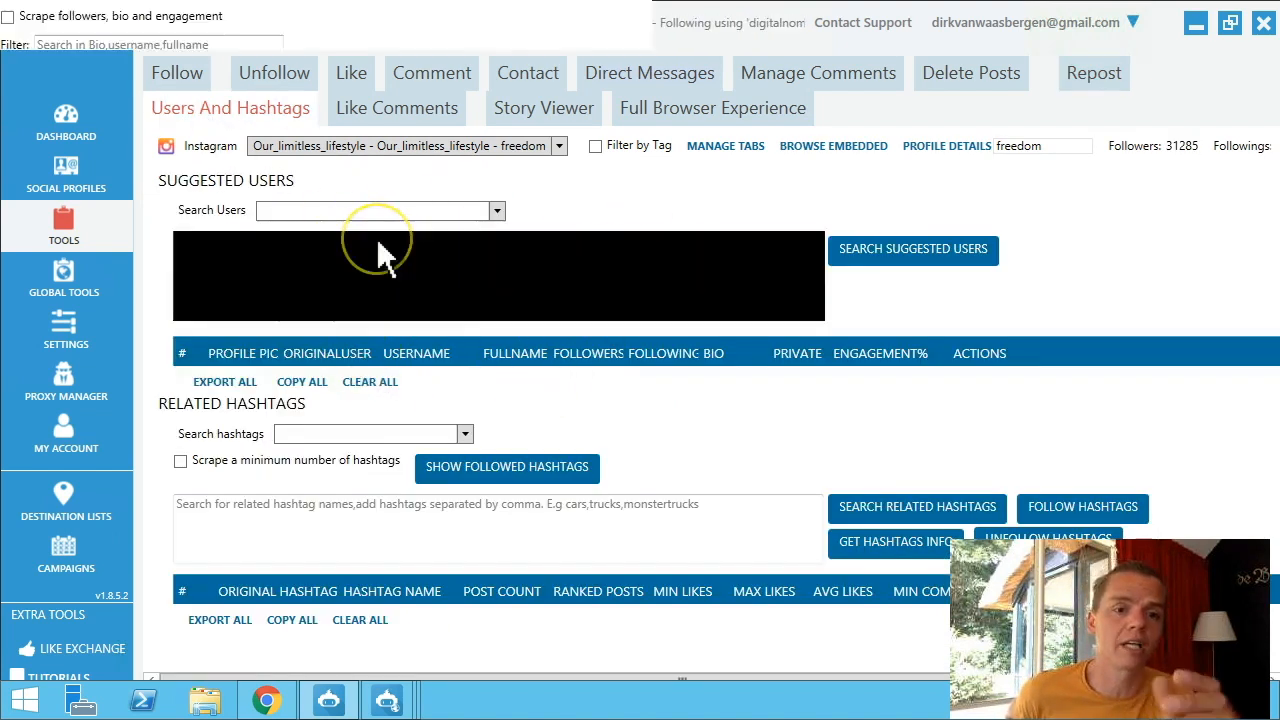
# Search users for 'family loves', pick family_loves_travel, and list its suggested accounts like travelbrood and gelatotravel.
pyautogui.click(360, 212)
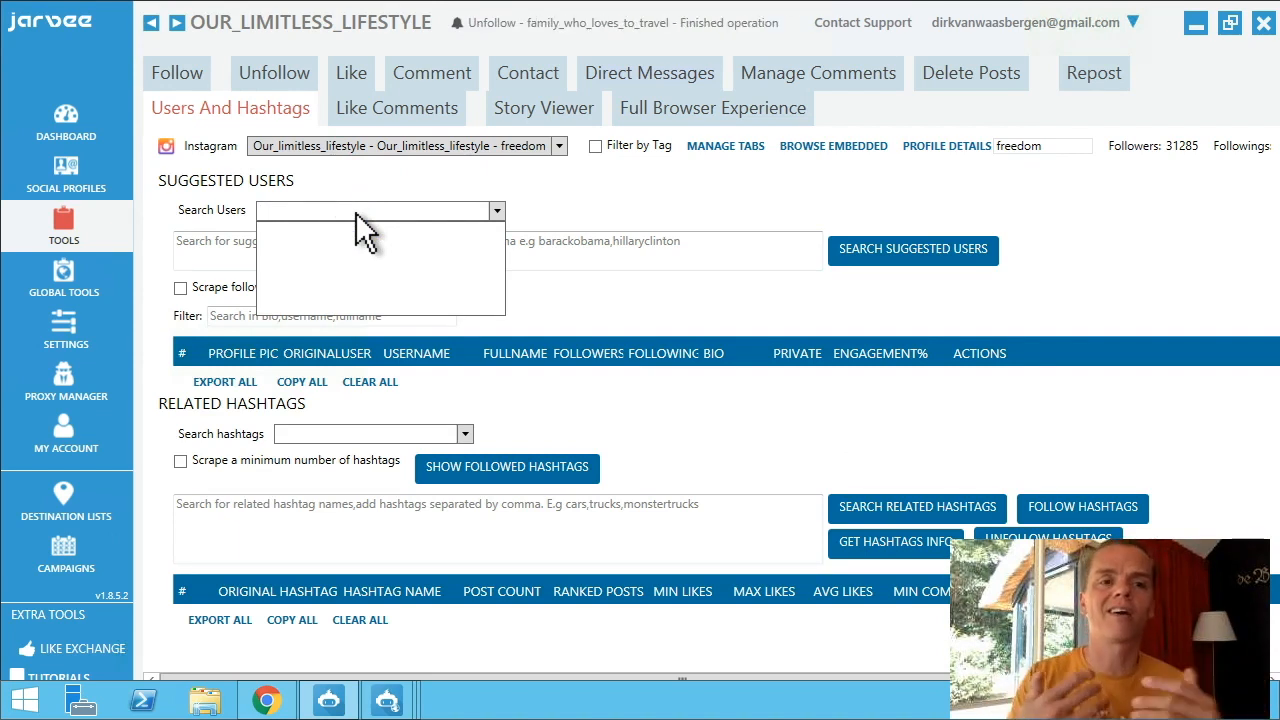
pyautogui.write('trav')
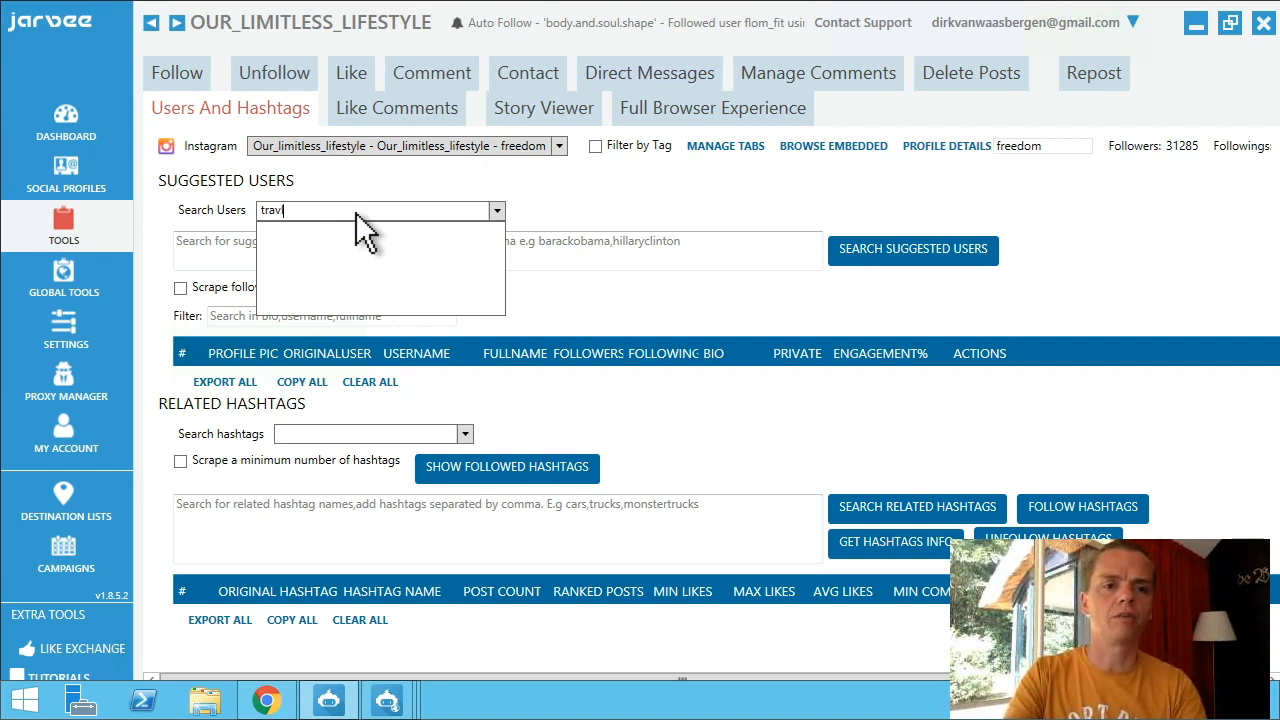
pyautogui.write('el')
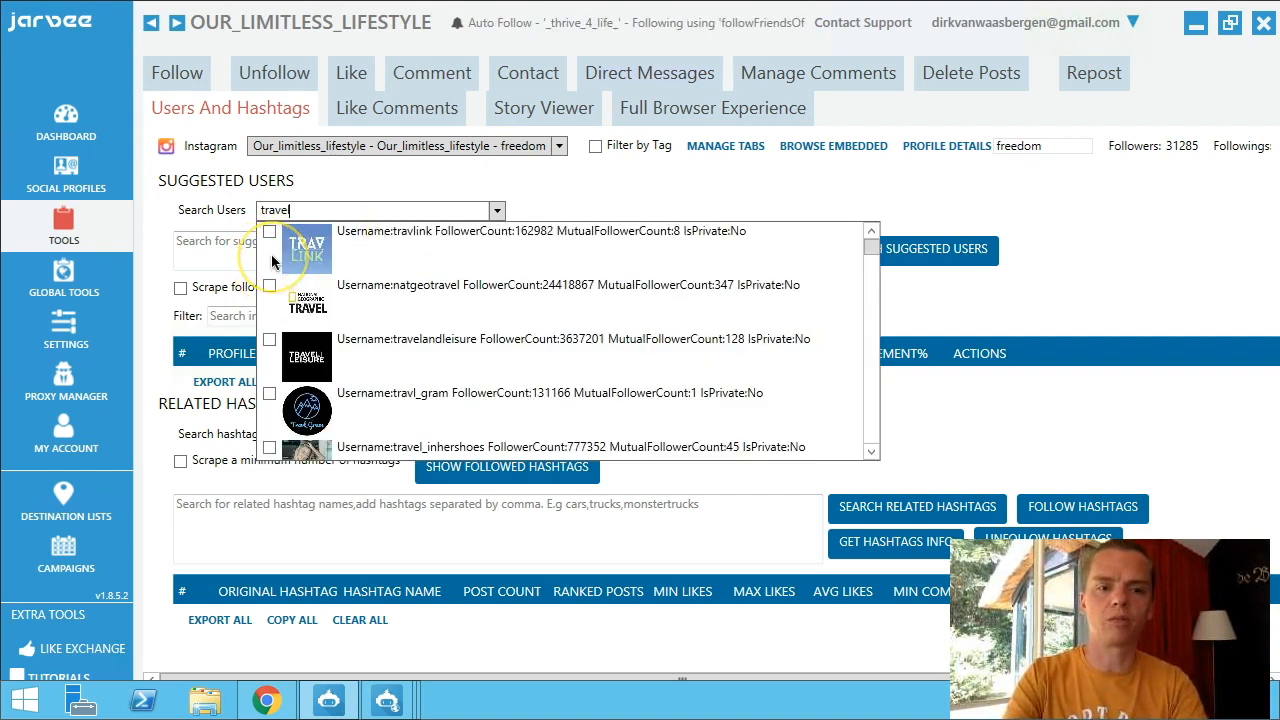
pyautogui.press('BackSpace')
pyautogui.press('BackSpace')
pyautogui.write('famil')
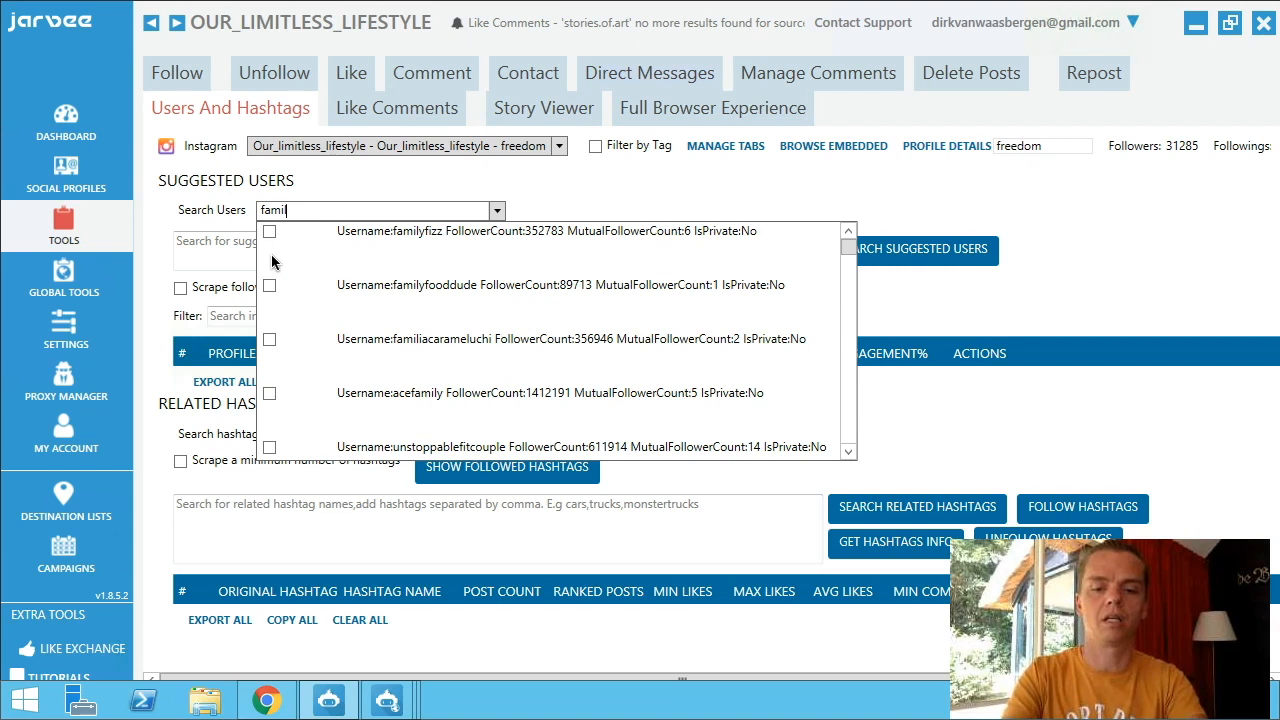
pyautogui.write('y loves')
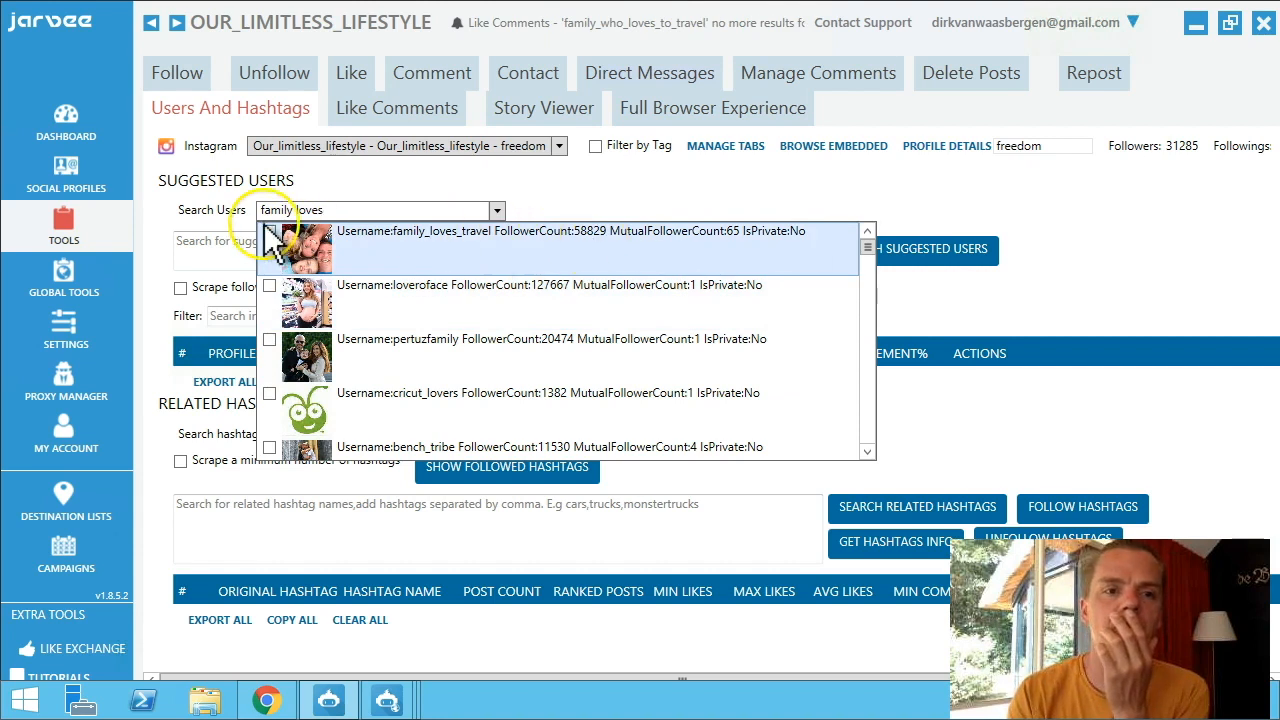
pyautogui.click(269, 232)
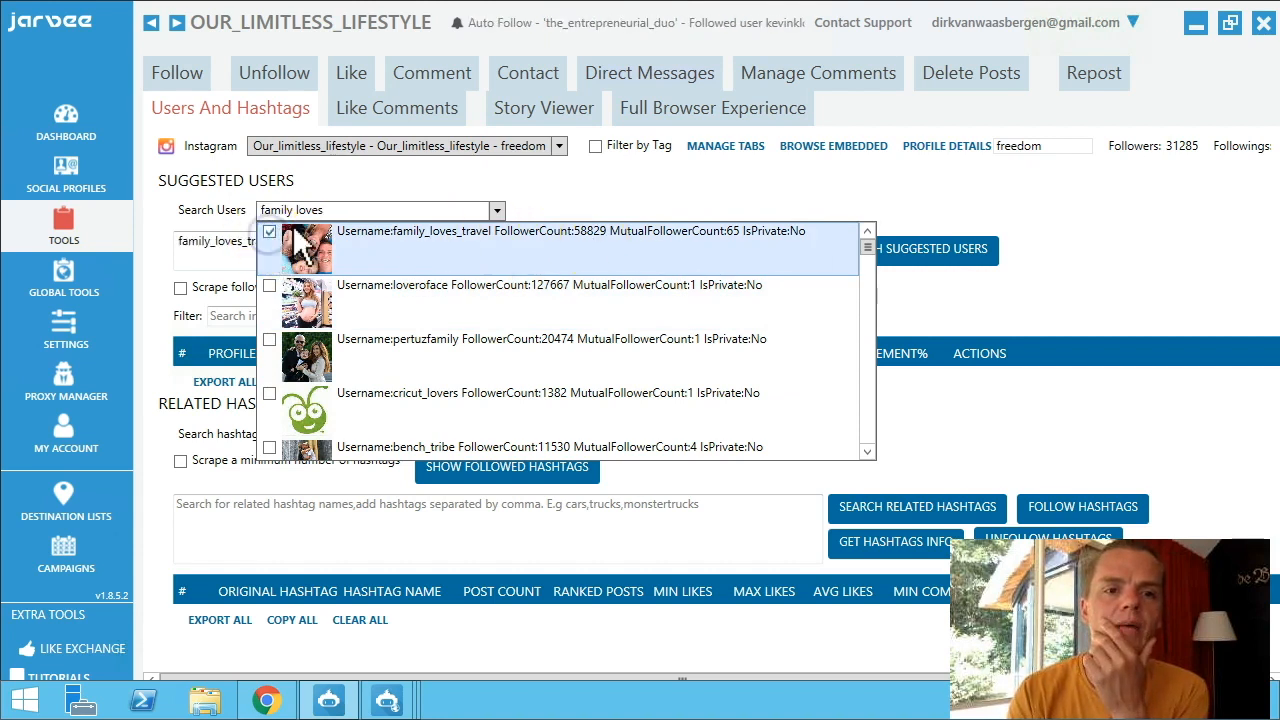
pyautogui.click(620, 191)
pyautogui.click(910, 255)
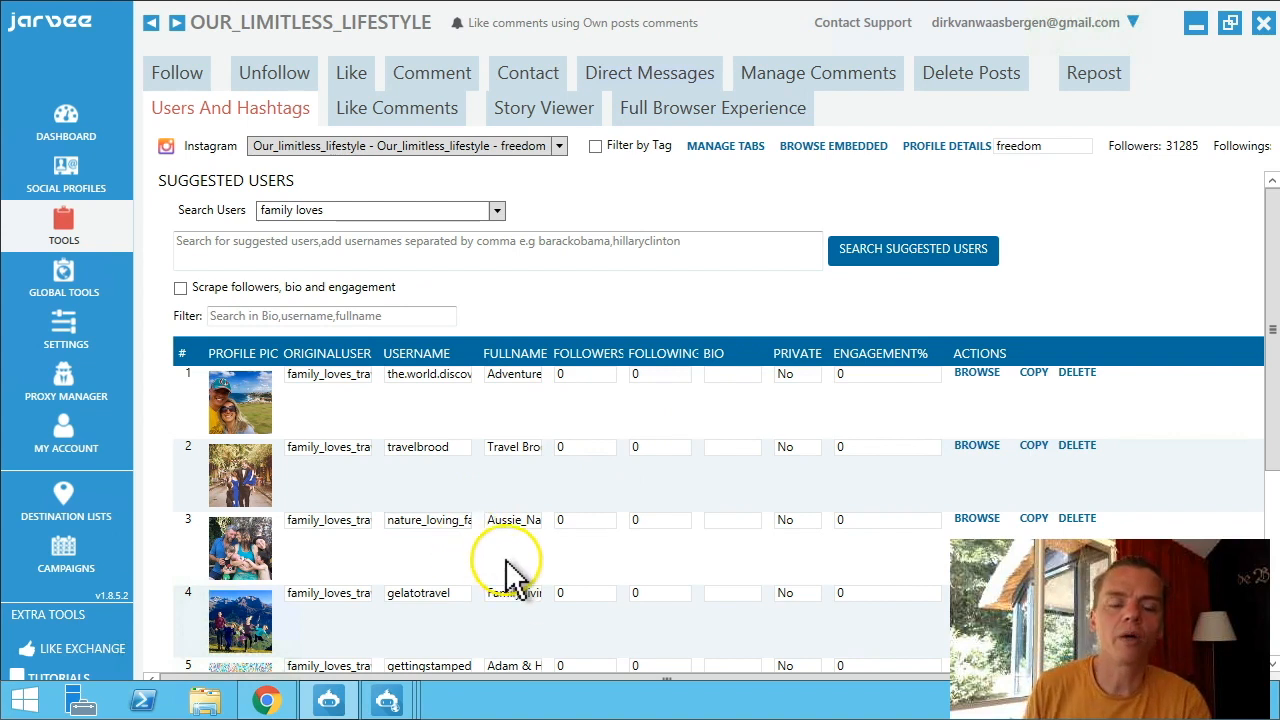
pyautogui.scroll(-3, 510, 555)
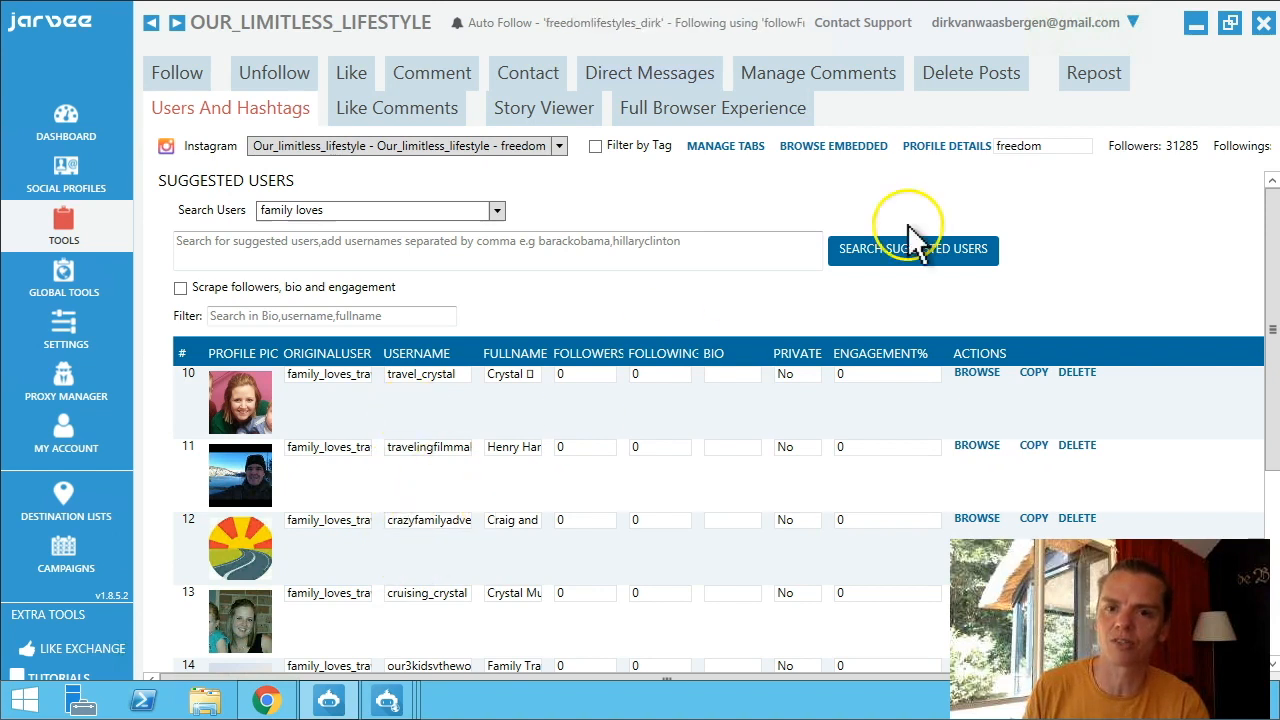
pyautogui.moveTo(1271, 276); pyautogui.dragTo(1271, 461)
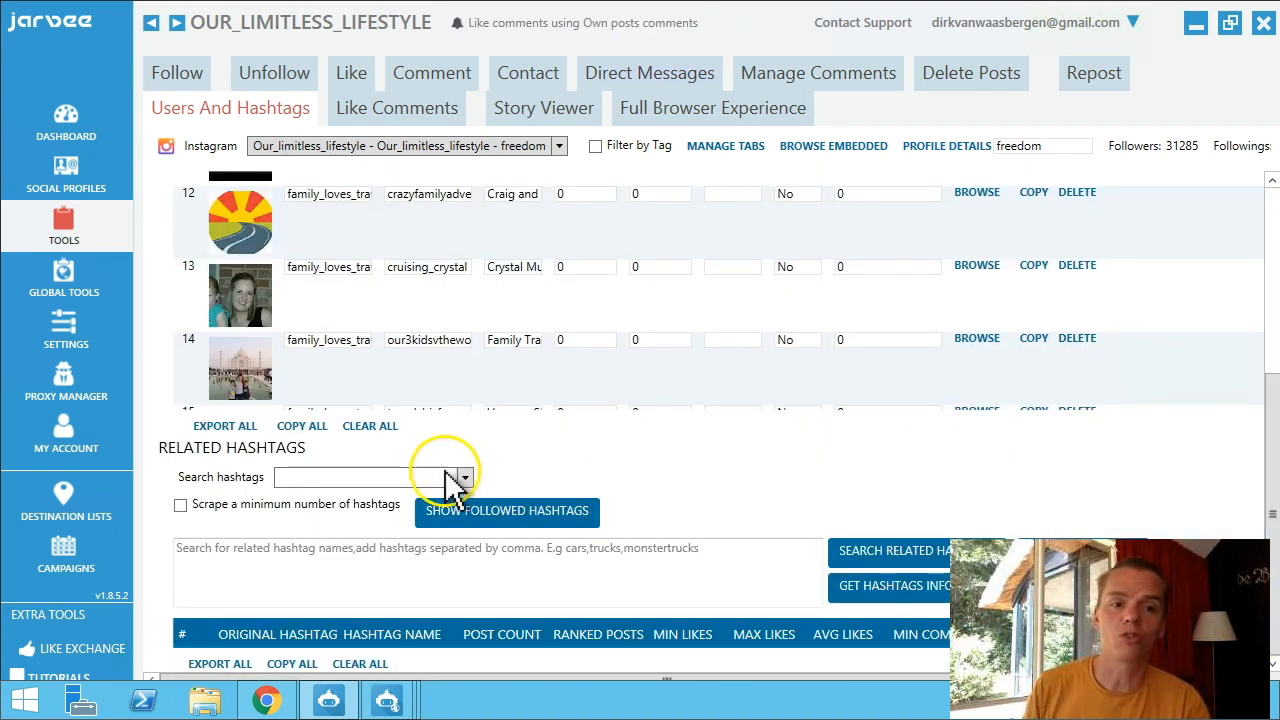
# Choose 'travel' as the hashtag for the related-hashtags search.
pyautogui.click(380, 481)
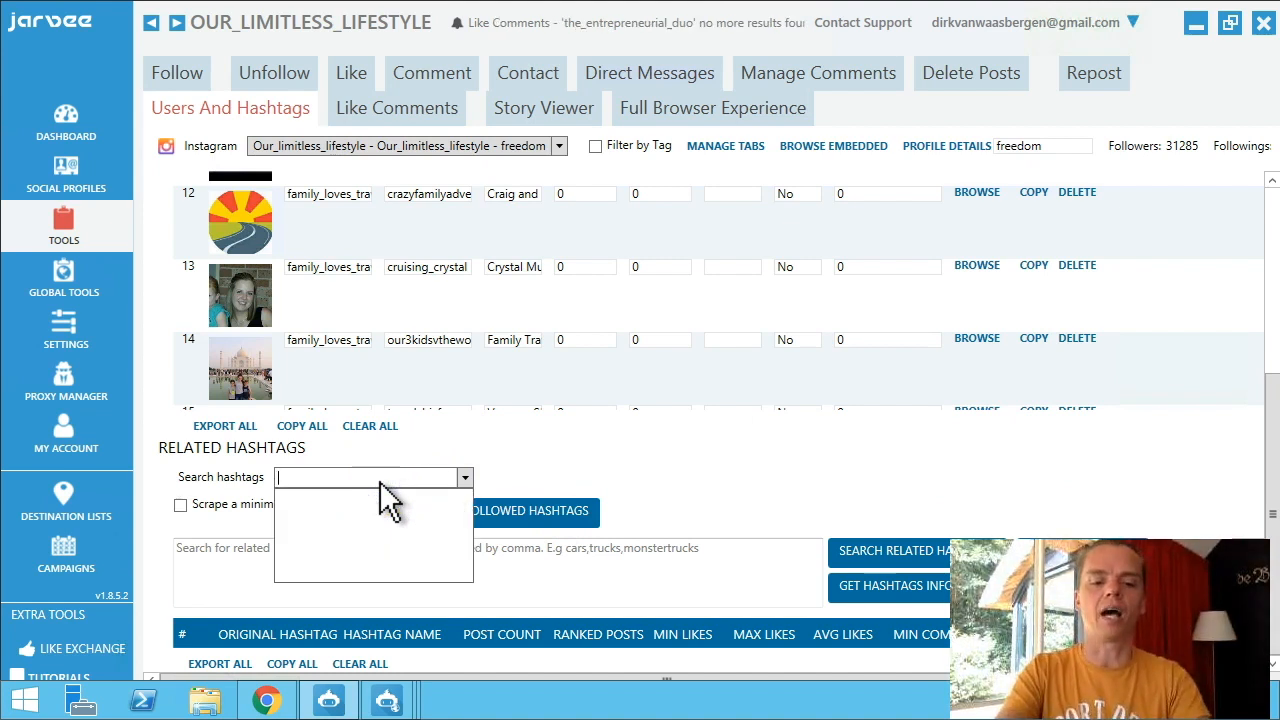
pyautogui.write('travel')
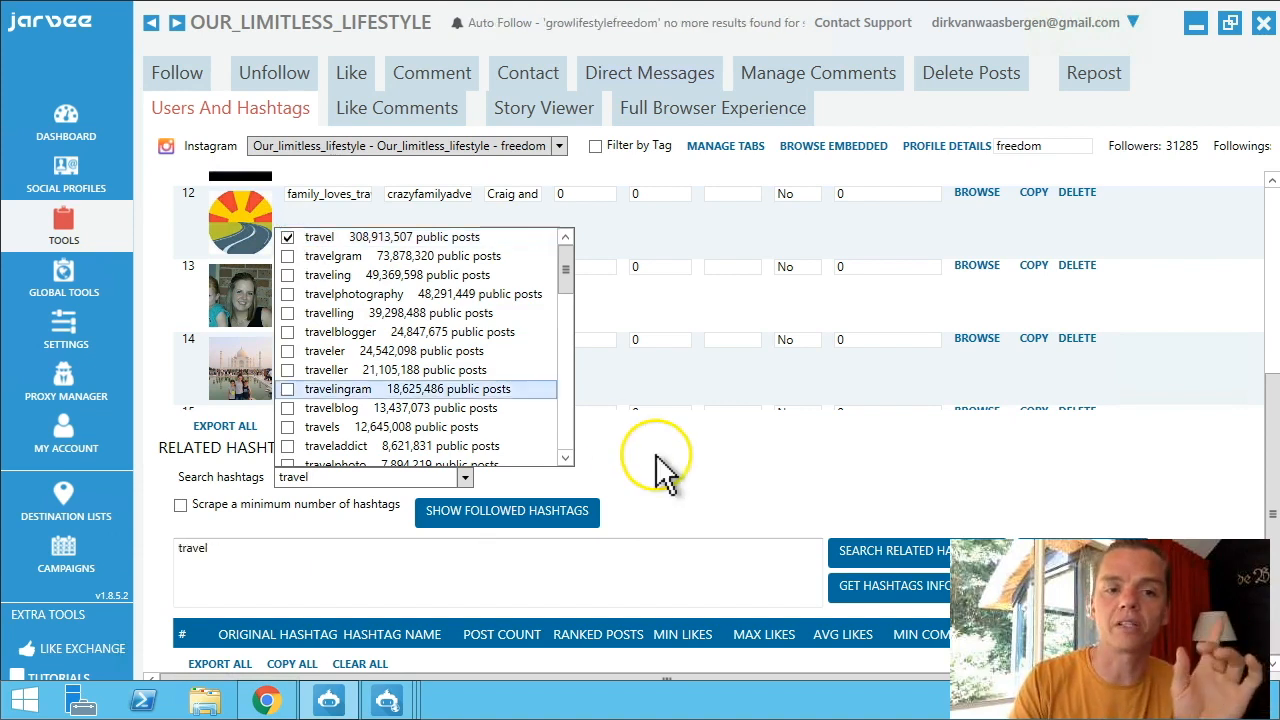
pyautogui.click(747, 471)
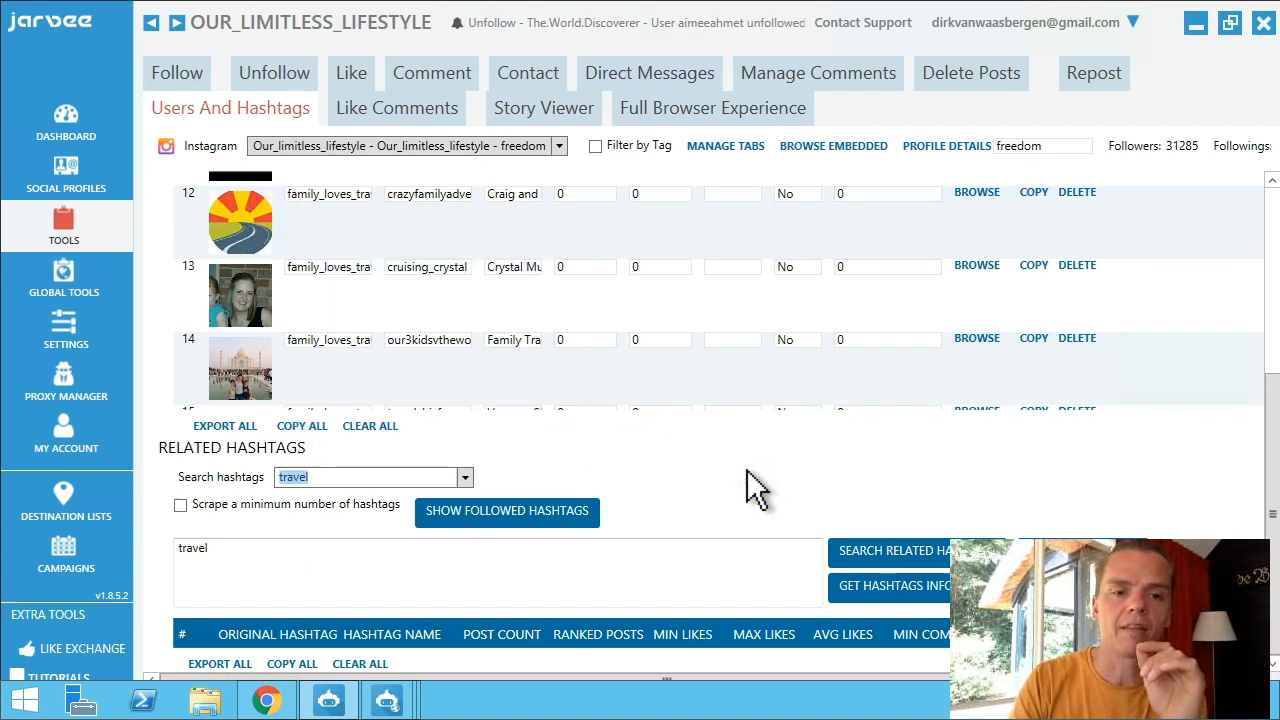
# Enable scraping a minimum number of hashtags and set the minimum to 100.
pyautogui.click(177, 506)
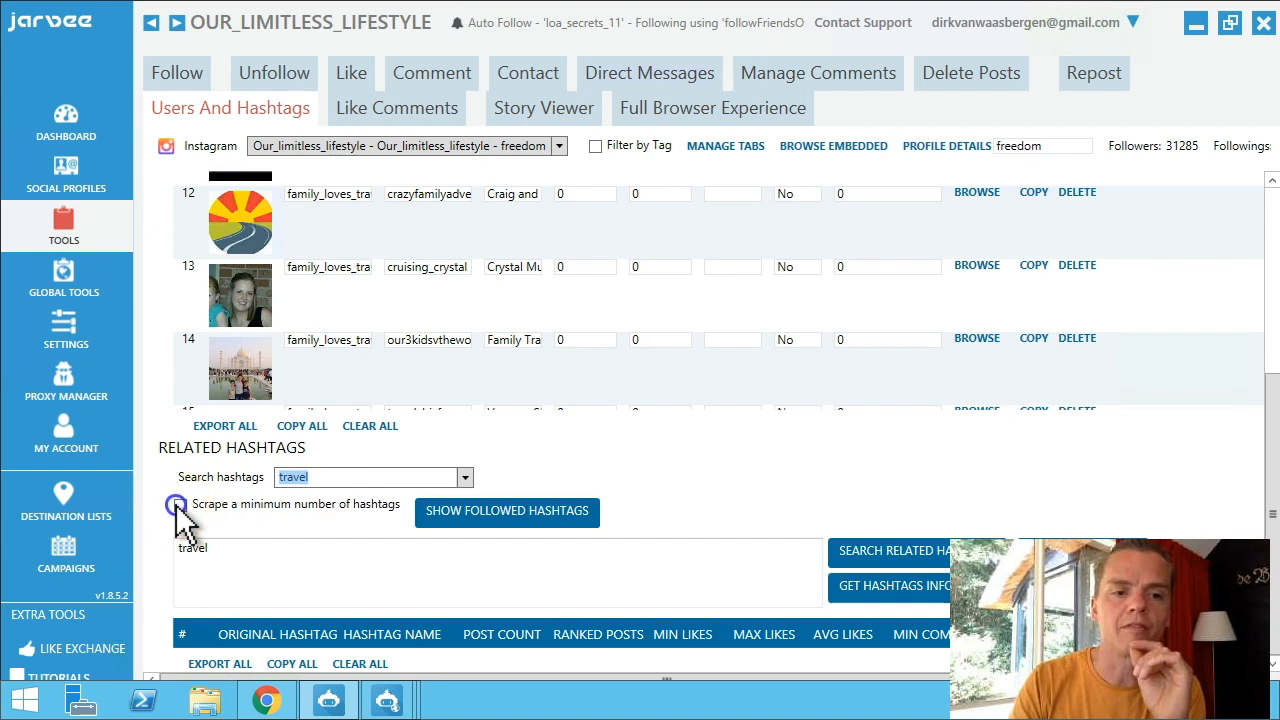
pyautogui.click(433, 507)
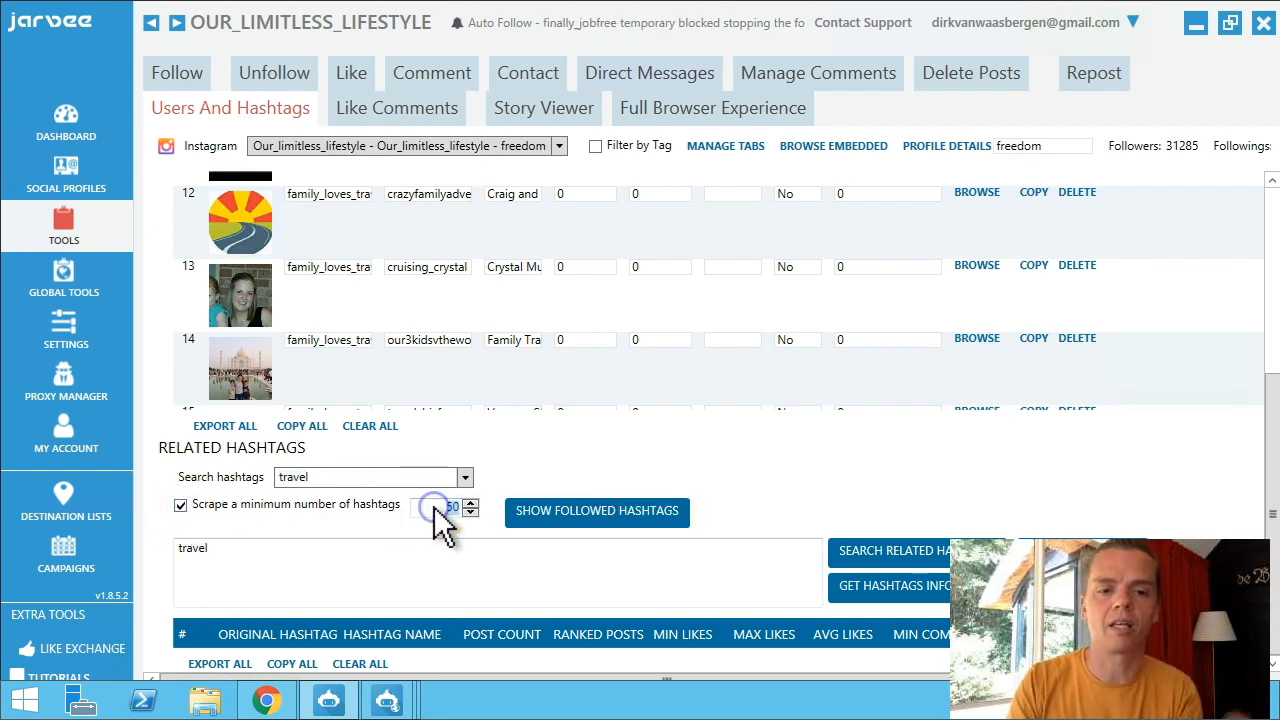
pyautogui.write('1000')
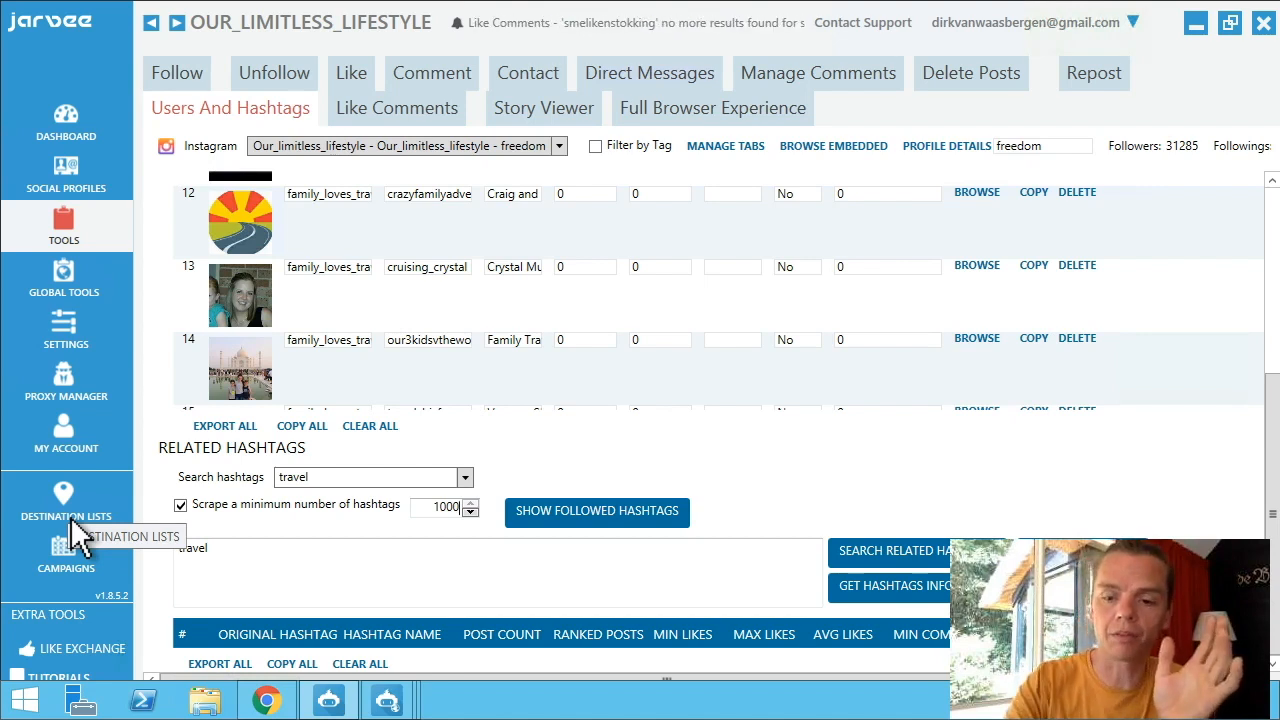
pyautogui.press('BackSpace')
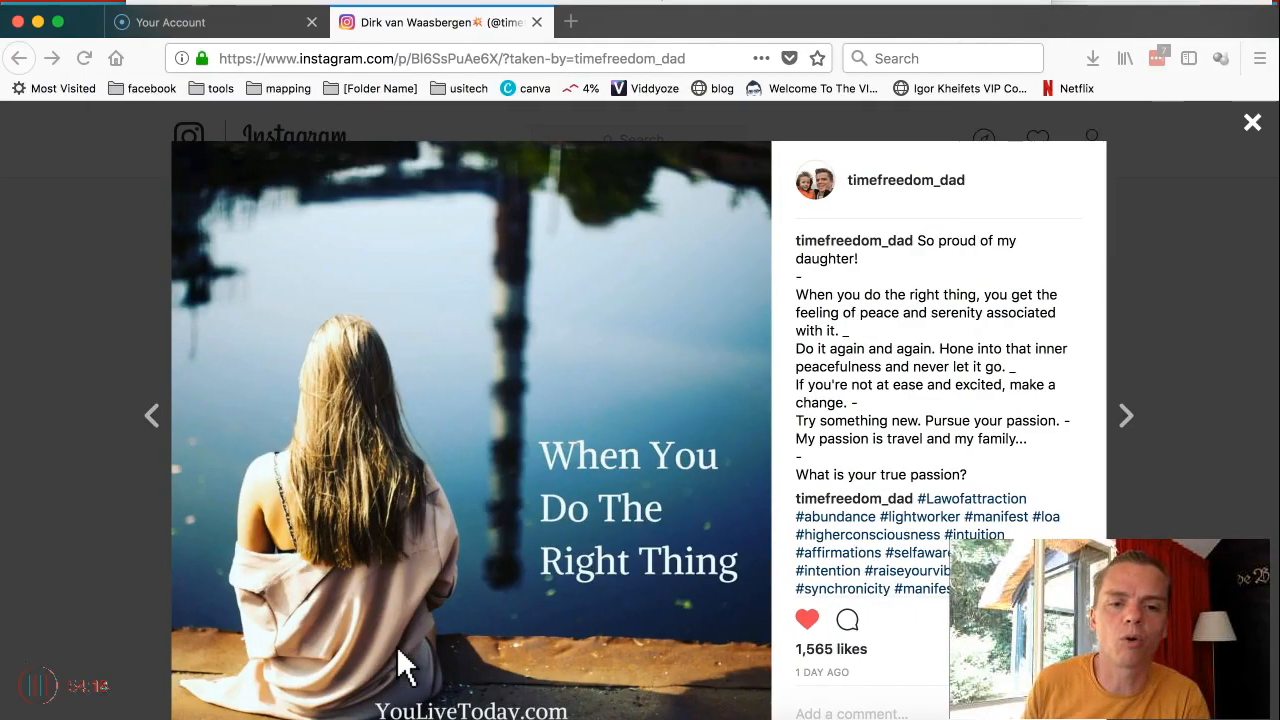
pyautogui.press('super+l')
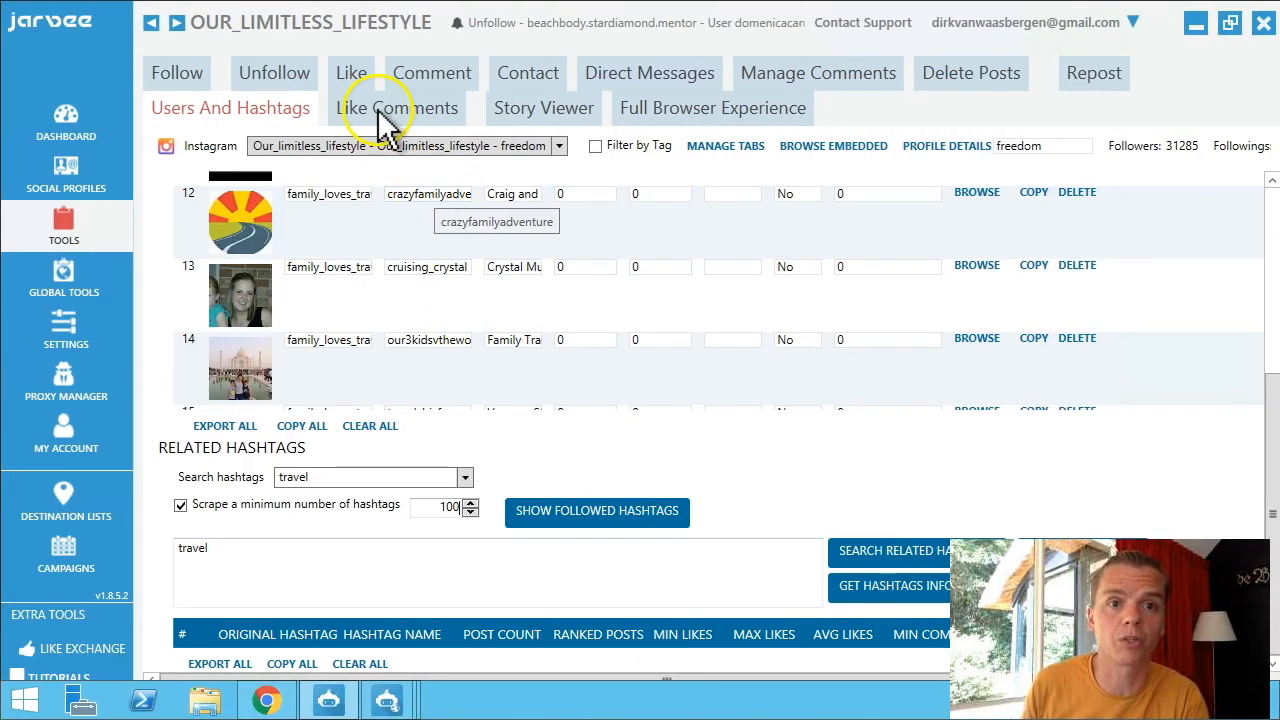
# In Like Comments, change the minimum delay between likes to 30 seconds.
pyautogui.click(388, 118)
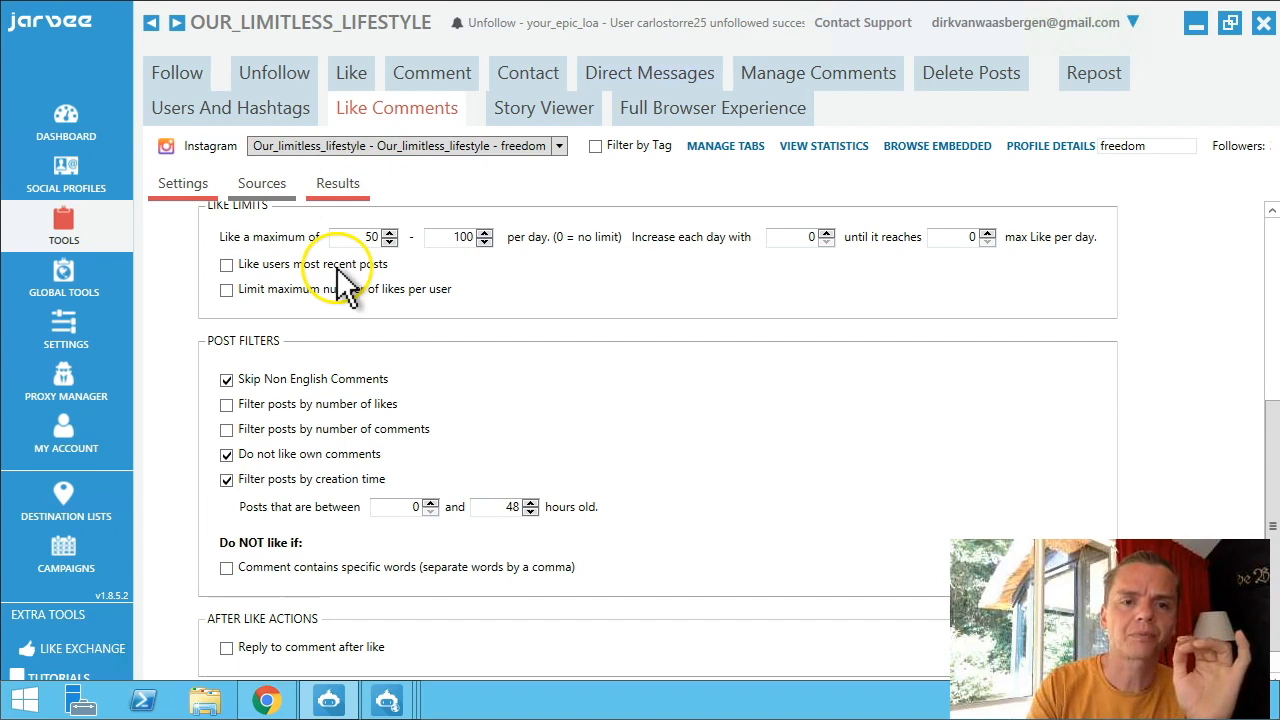
pyautogui.scroll(5, 1146, 243)
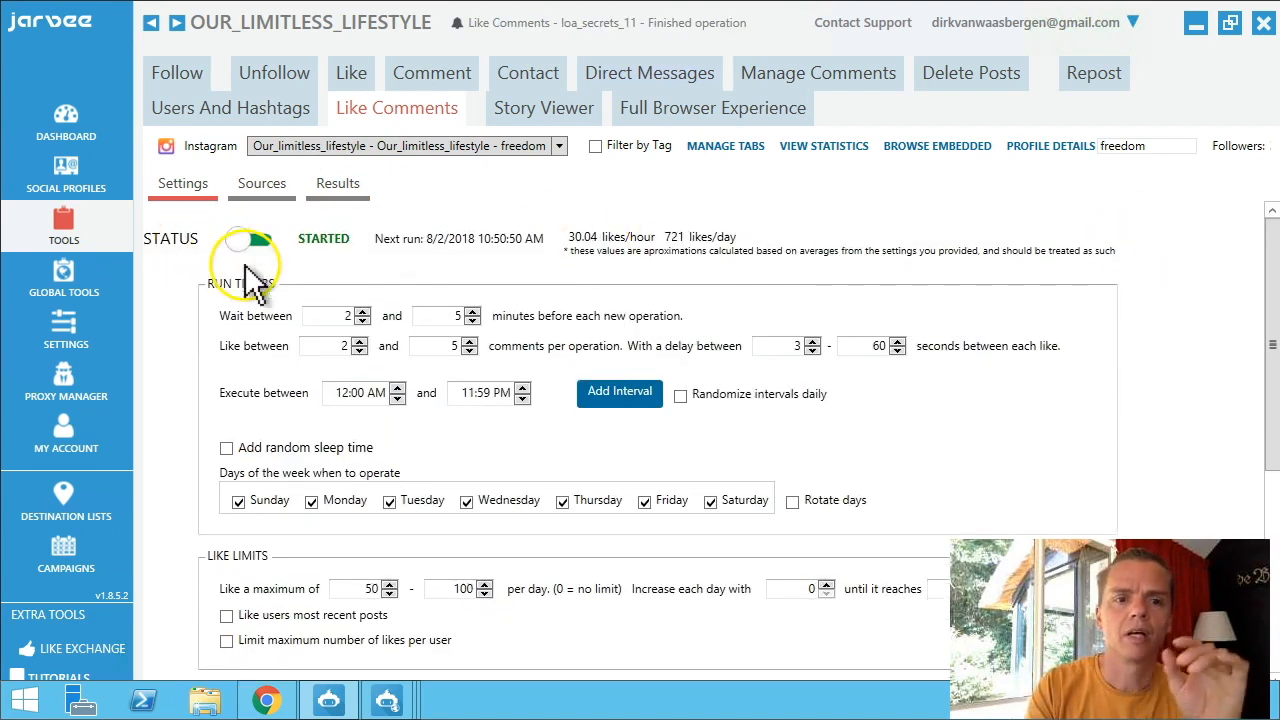
pyautogui.click(798, 348)
pyautogui.write('0')
pyautogui.click(904, 402)
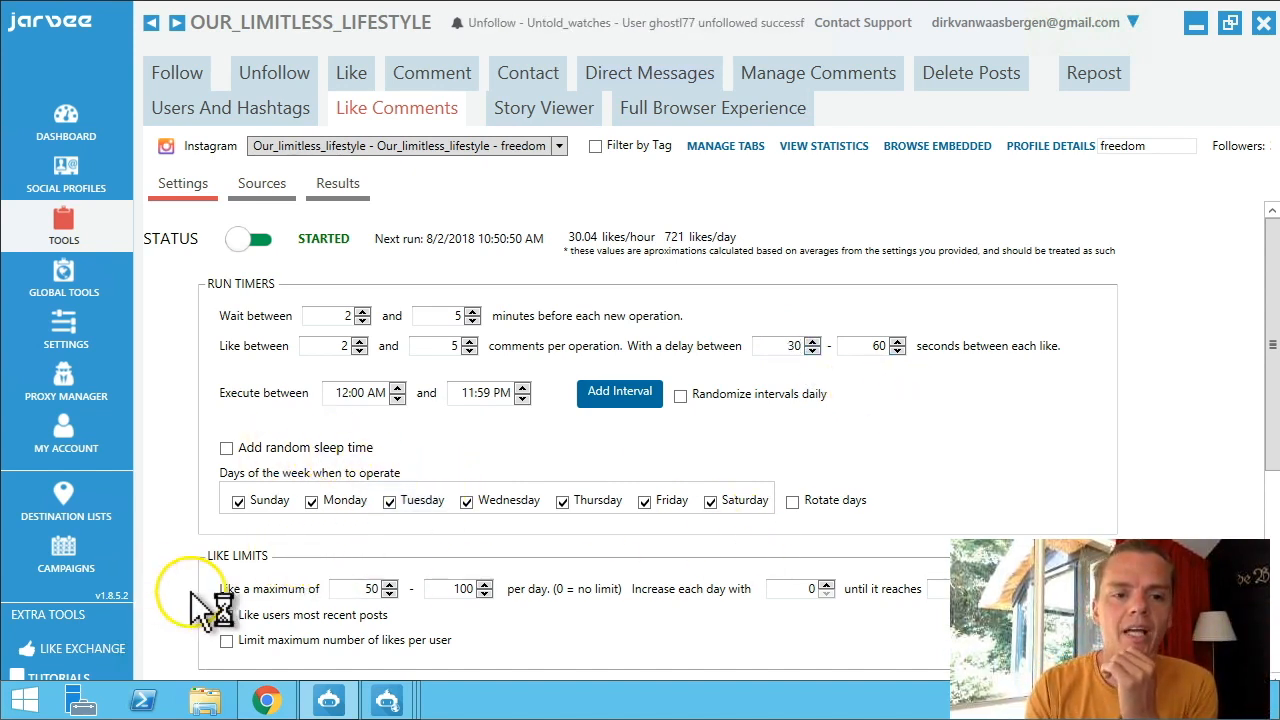
pyautogui.click(1269, 511)
pyautogui.moveTo(1269, 511); pyautogui.dragTo(1273, 597)
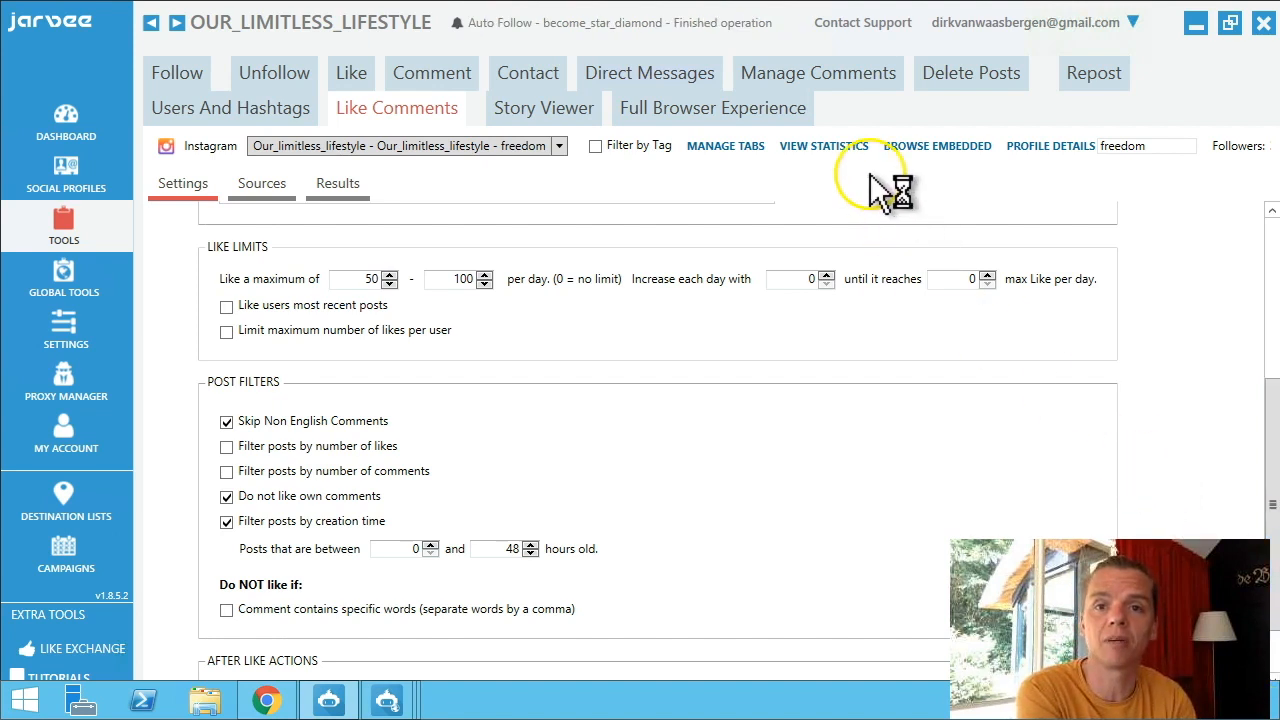
pyautogui.click(797, 89)
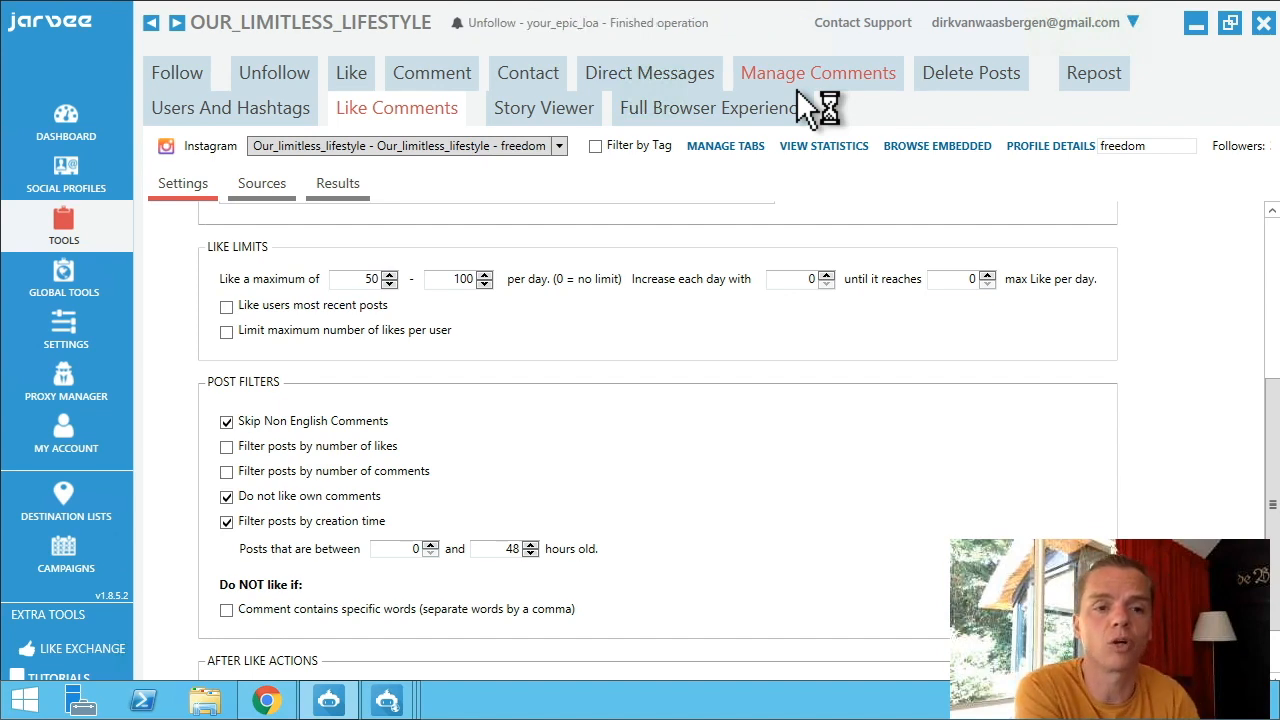
# Turn on replying to comments after liking at a 50% reply rate, placing the cursor in the reply text box.
pyautogui.click(227, 520)
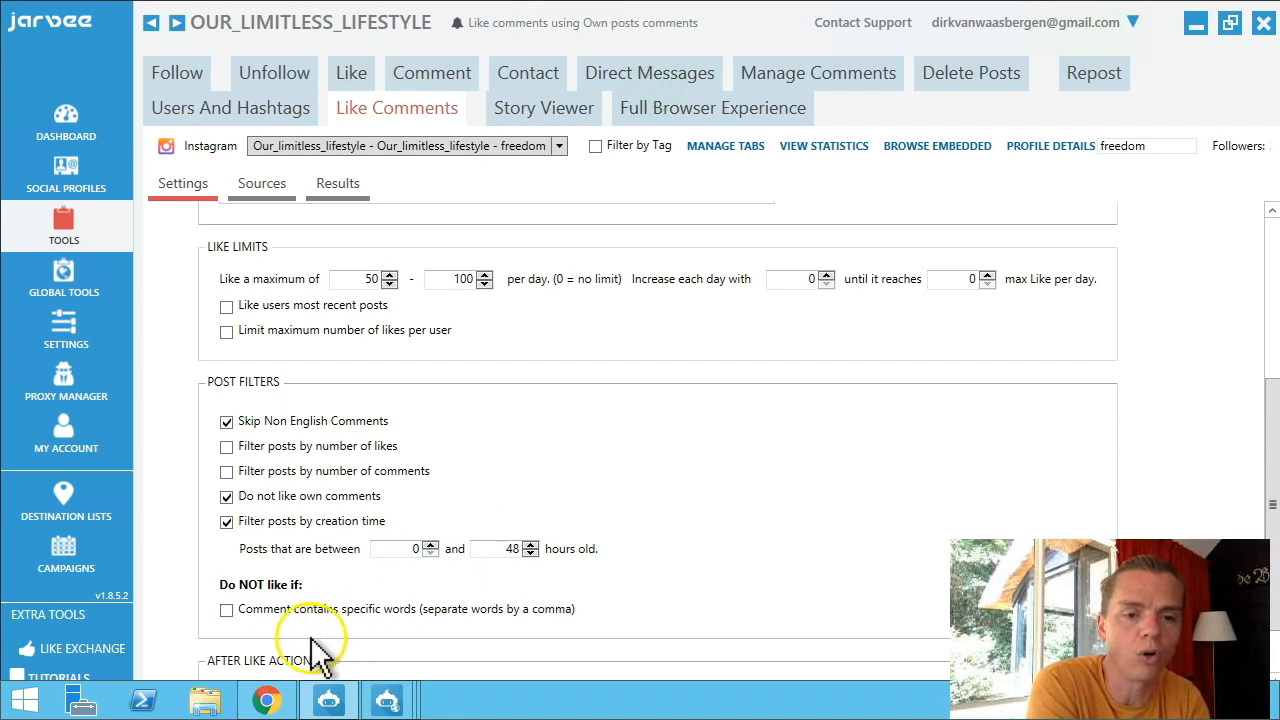
pyautogui.scroll(-1, 313, 588)
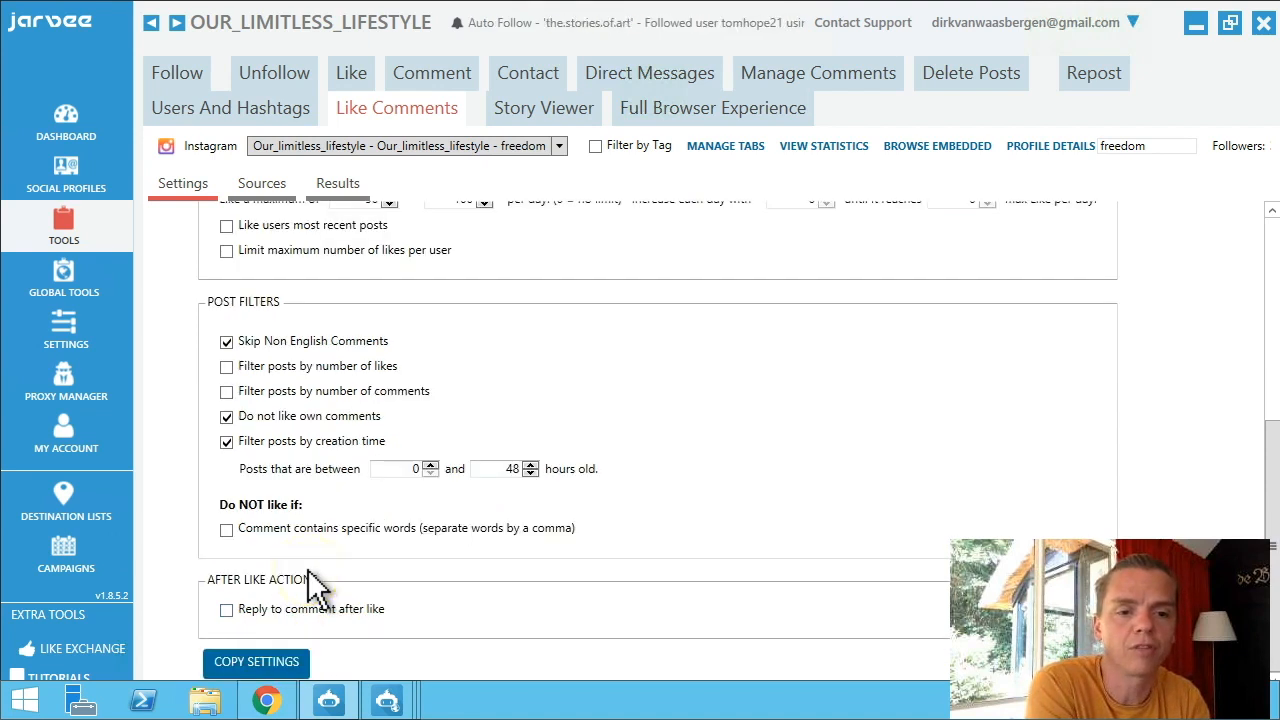
pyautogui.click(226, 611)
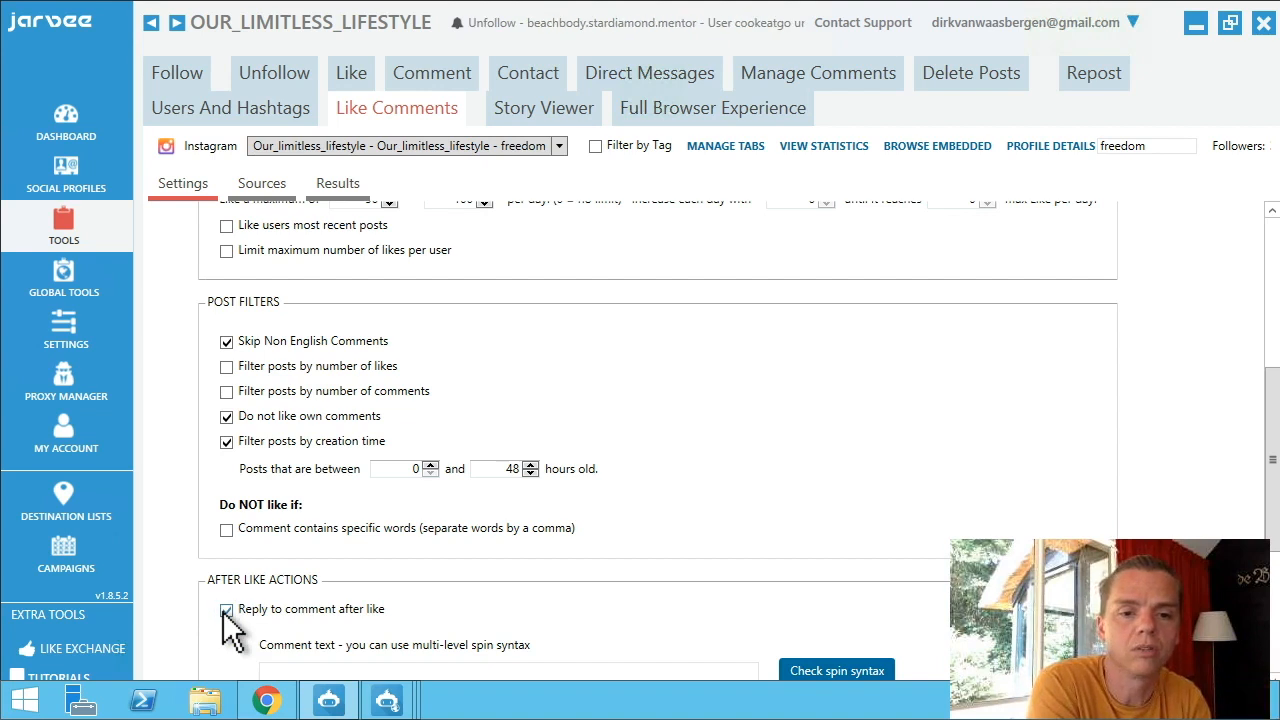
pyautogui.scroll(-6, 396, 551)
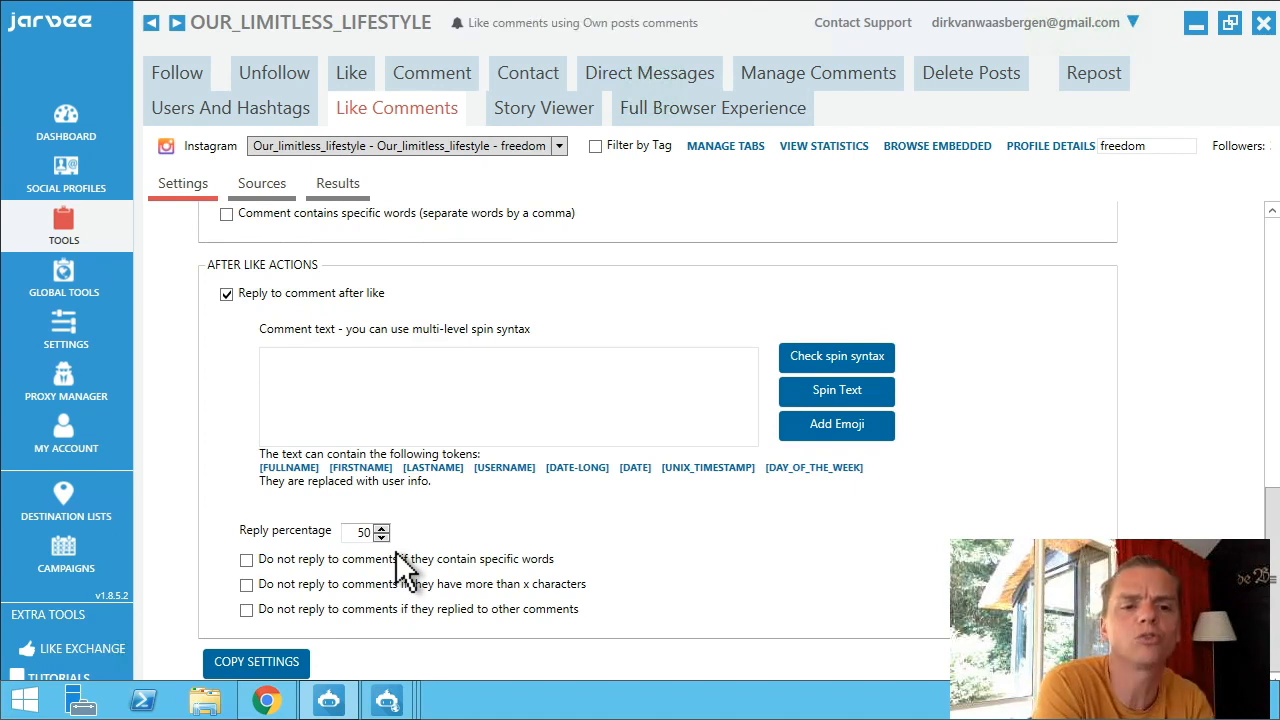
pyautogui.click(360, 410)
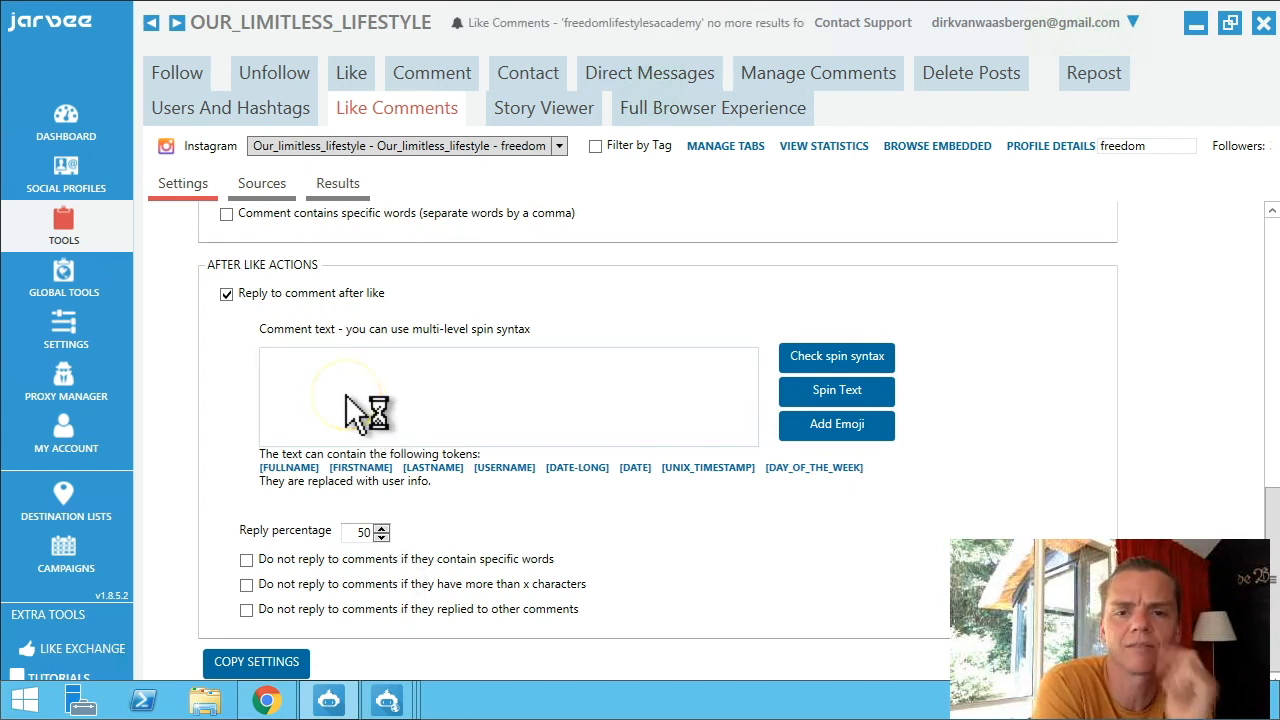
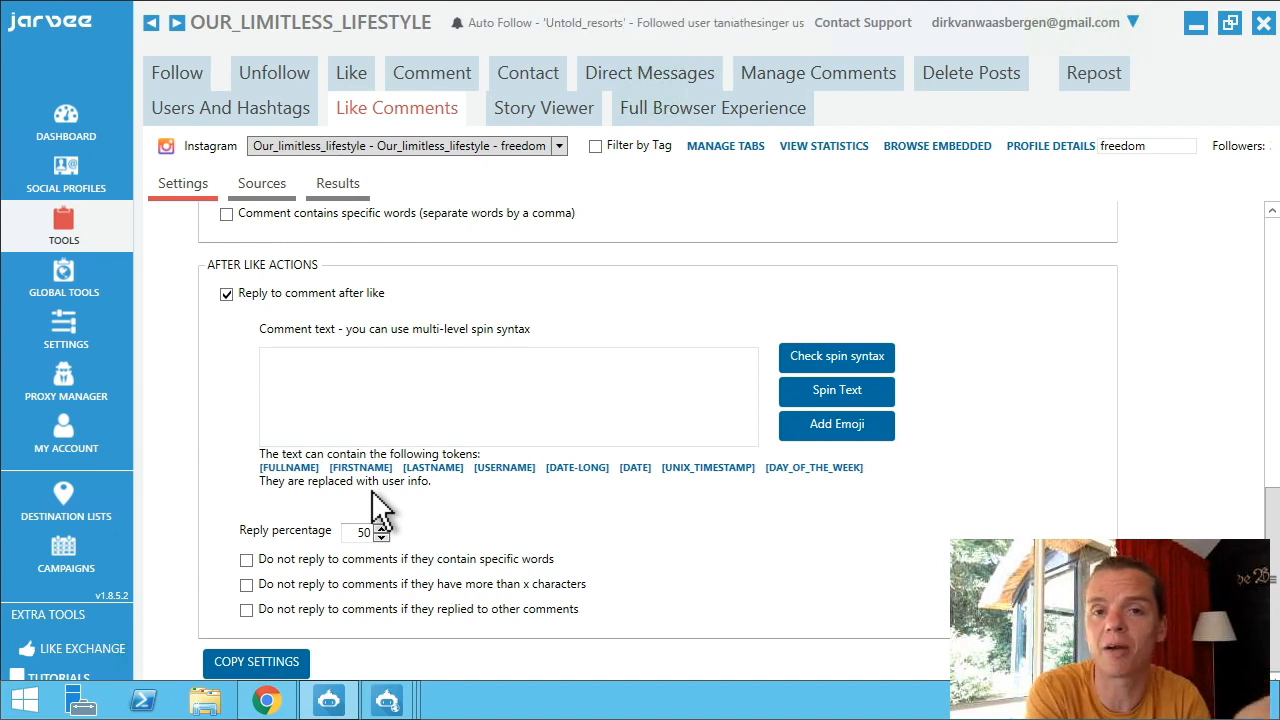
# Check the Like Comments sources: liking comments on own posts on, the other two sources off.
pyautogui.click(350, 420)
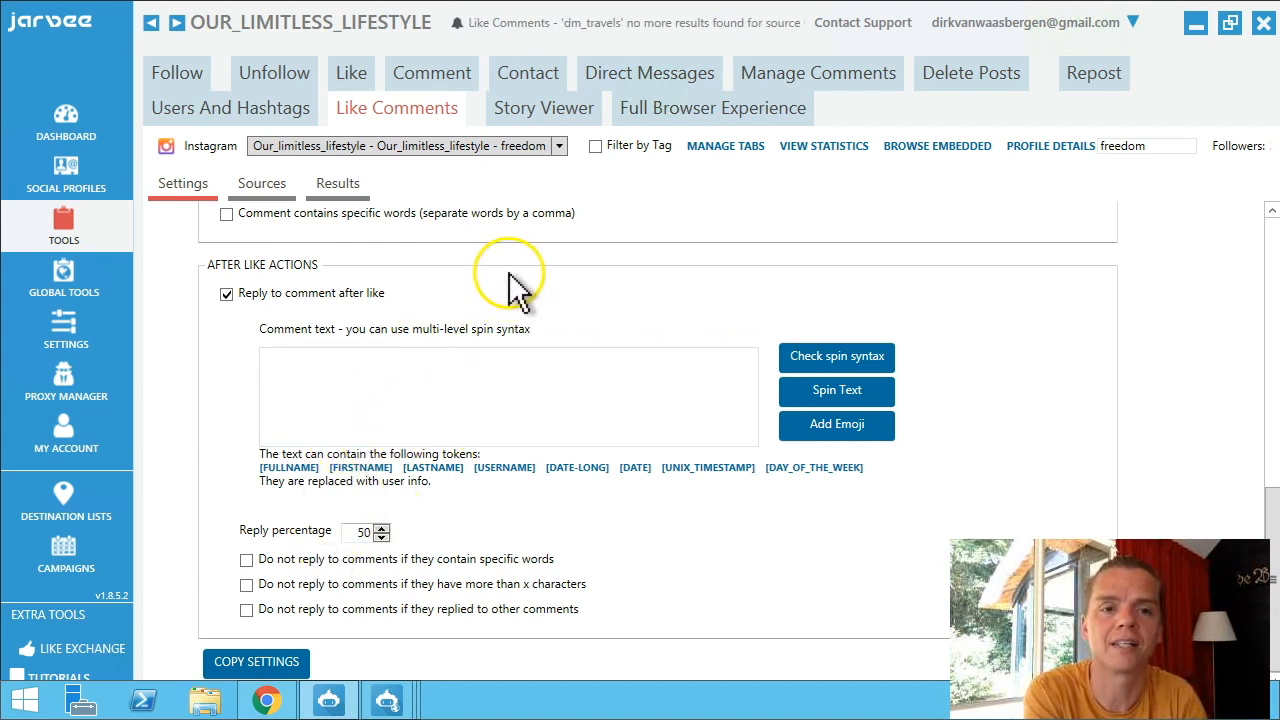
pyautogui.click(530, 112)
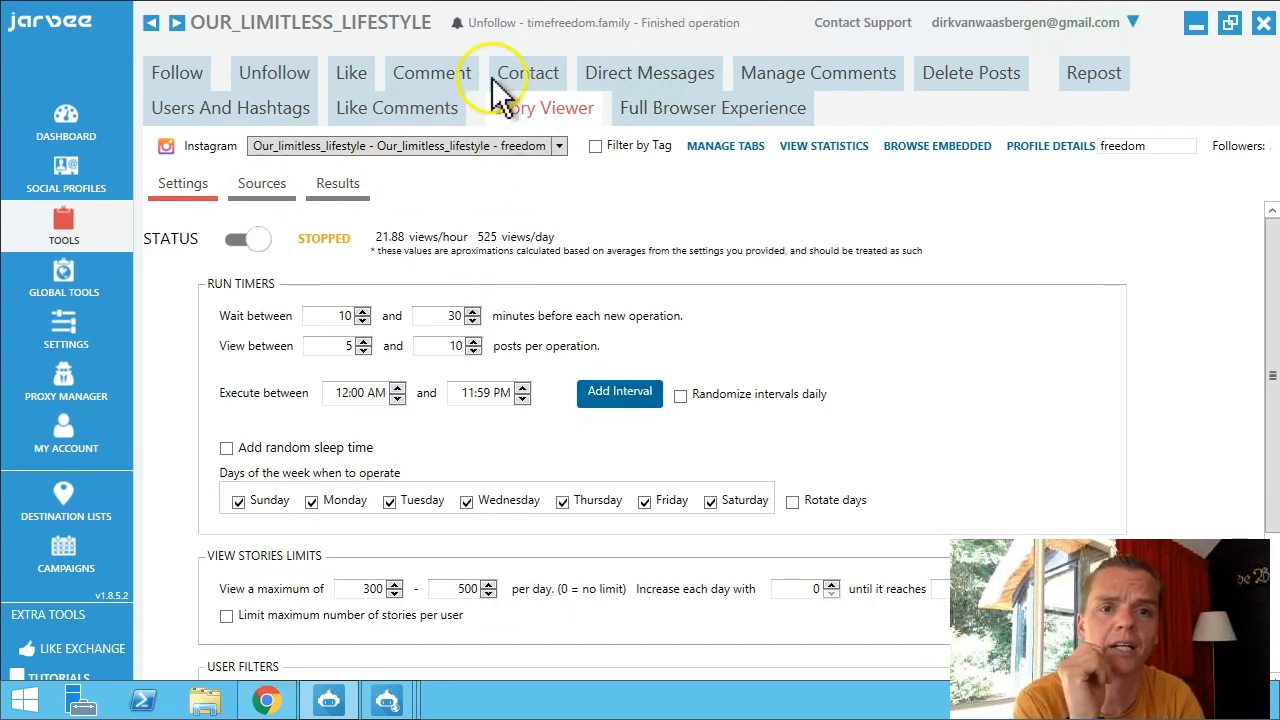
pyautogui.click(262, 185)
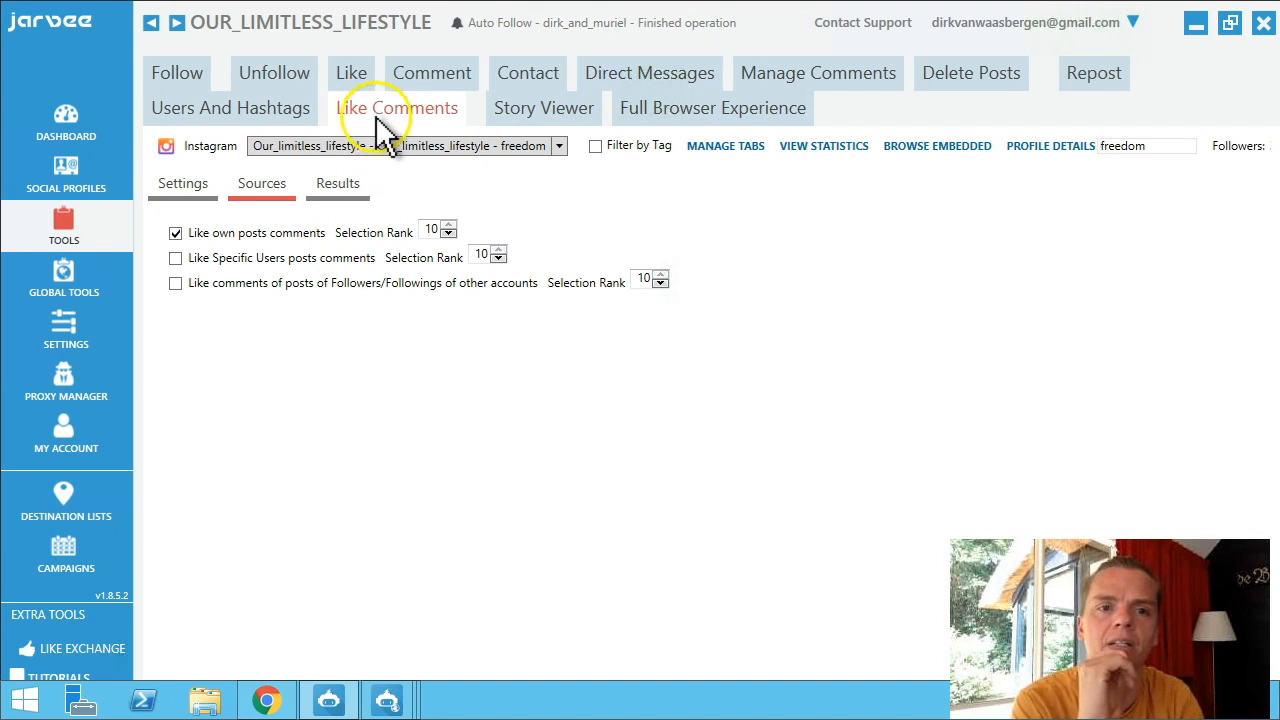
# Review the Story Viewer tool's settings.
pyautogui.click(527, 105)
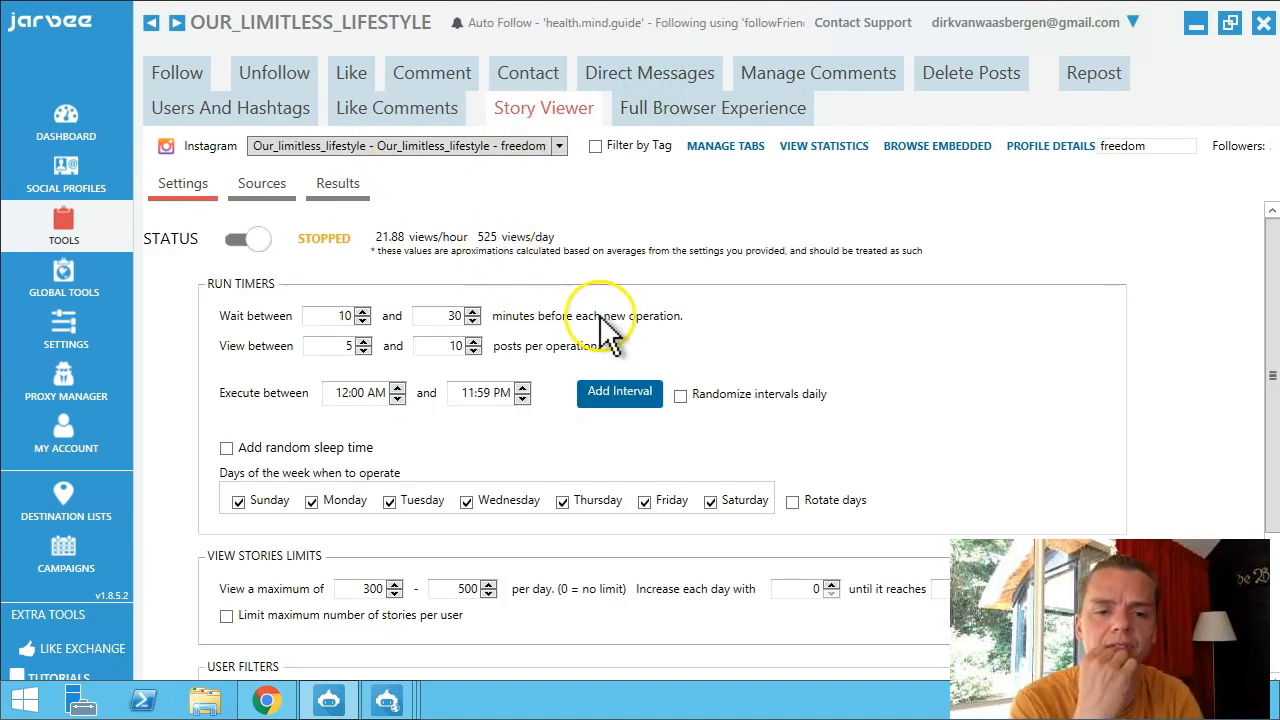
pyautogui.scroll(-3, 600, 315)
pyautogui.scroll(1, 600, 330)
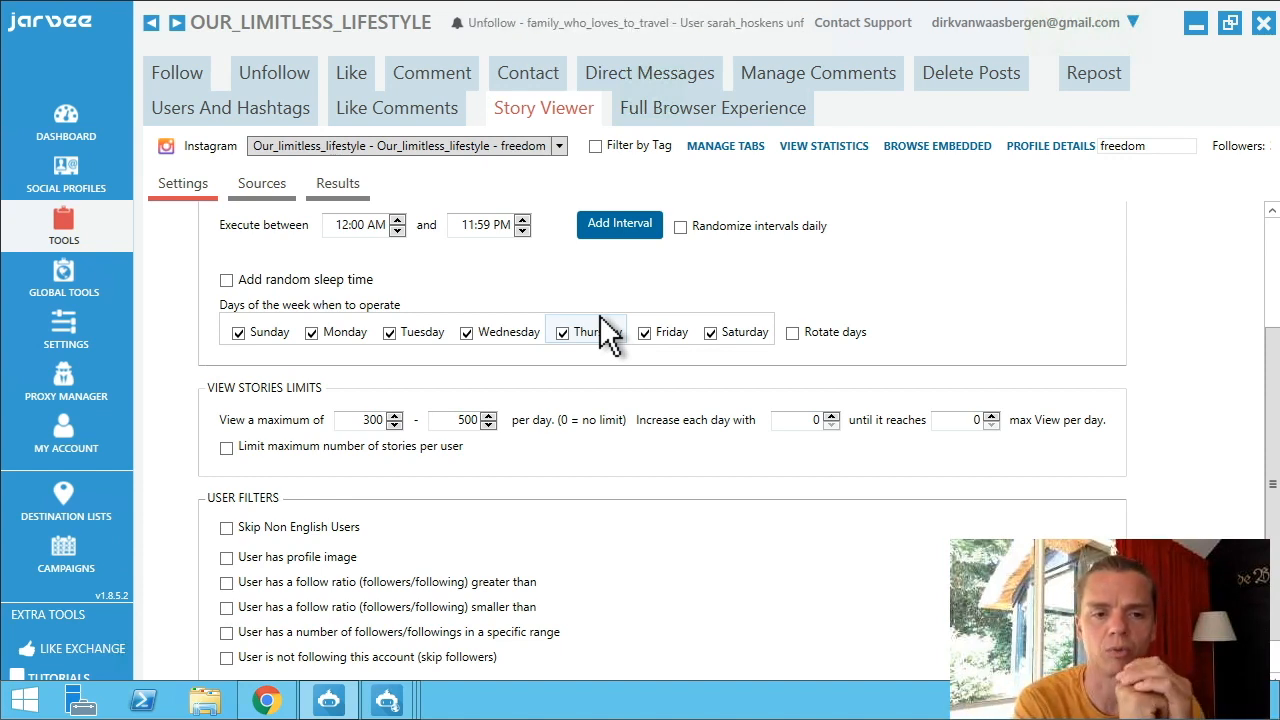
pyautogui.scroll(1, 424, 364)
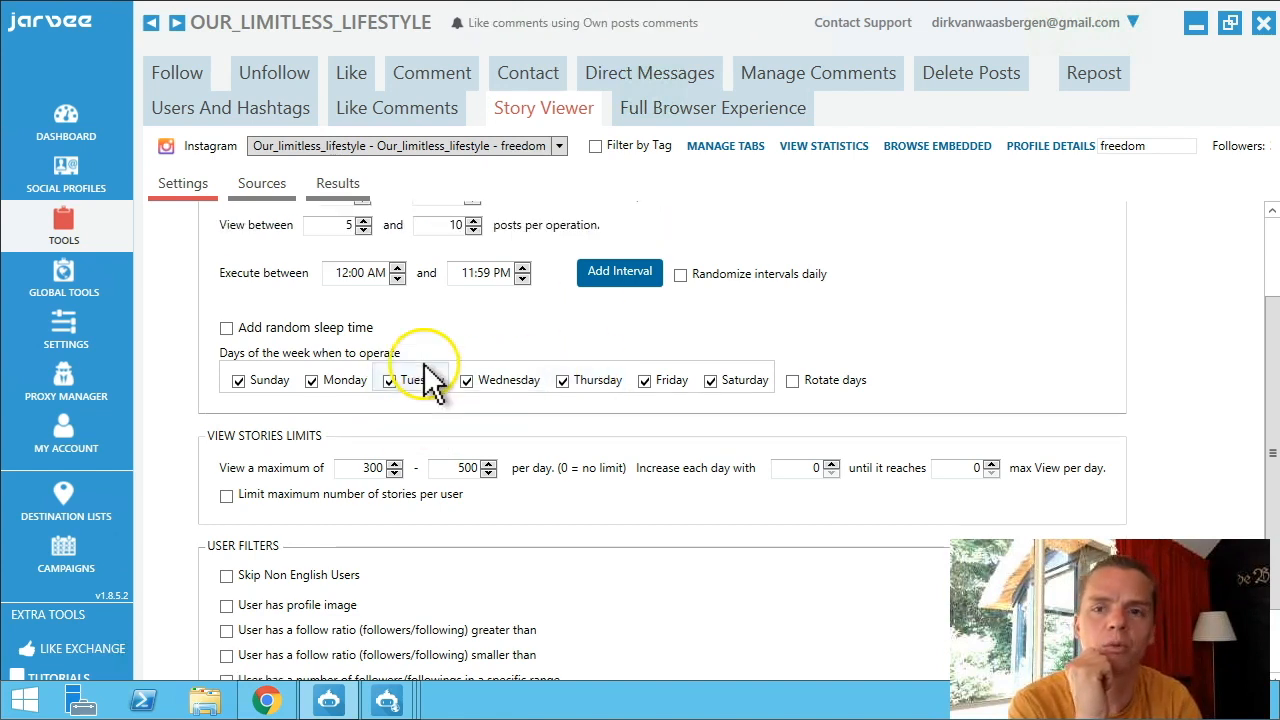
pyautogui.click(1269, 240)
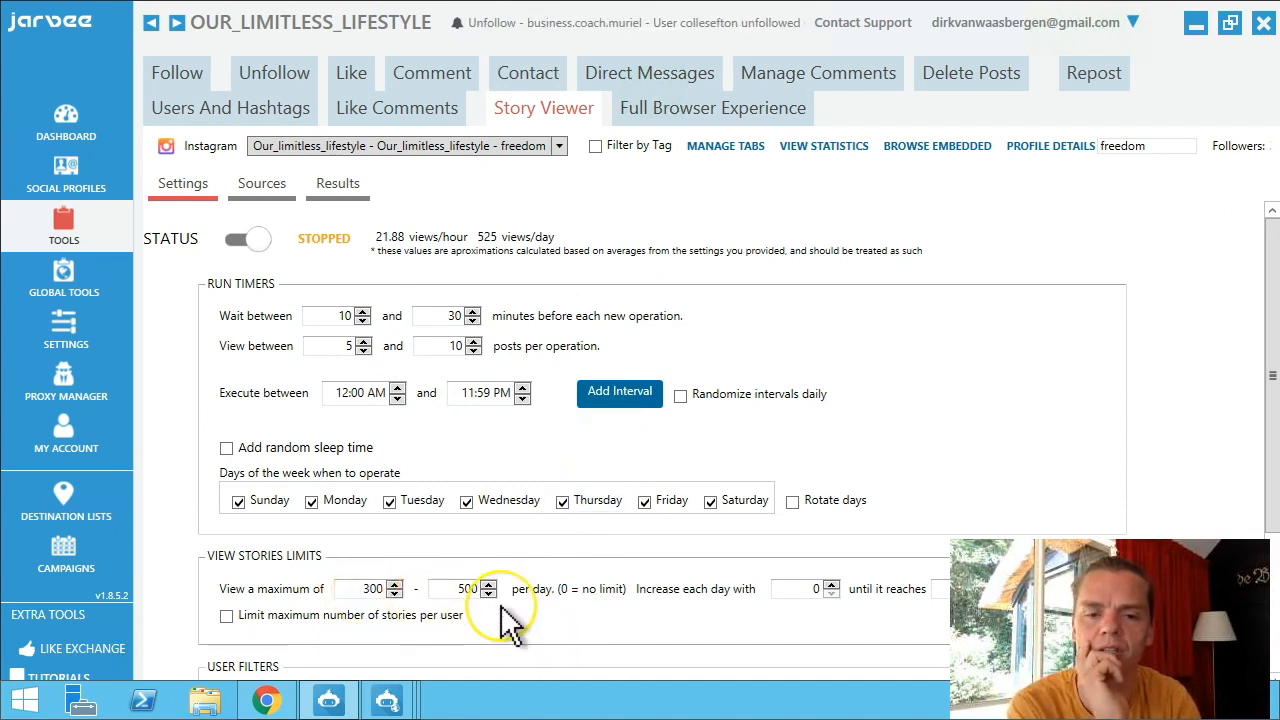
pyautogui.scroll(-3, 500, 615)
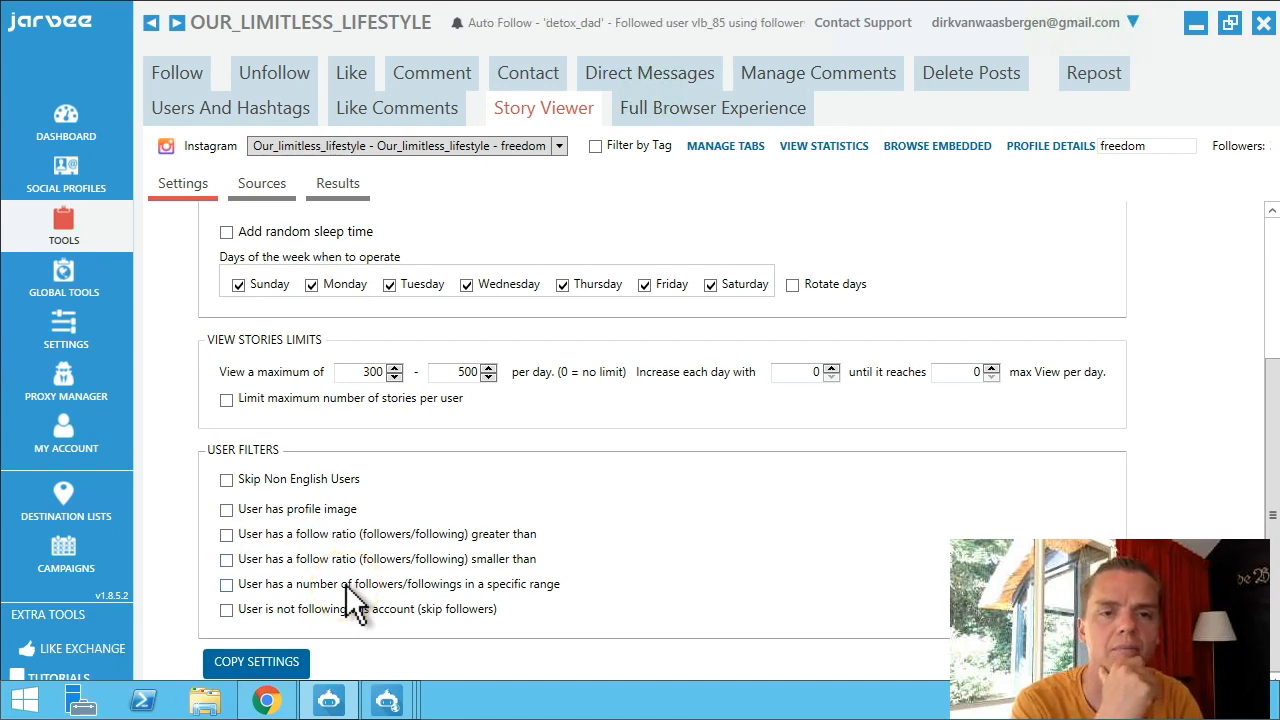
pyautogui.scroll(3, 346, 584)
# Set Story Viewer's source to View Stories of Own Followings.
pyautogui.click(656, 112)
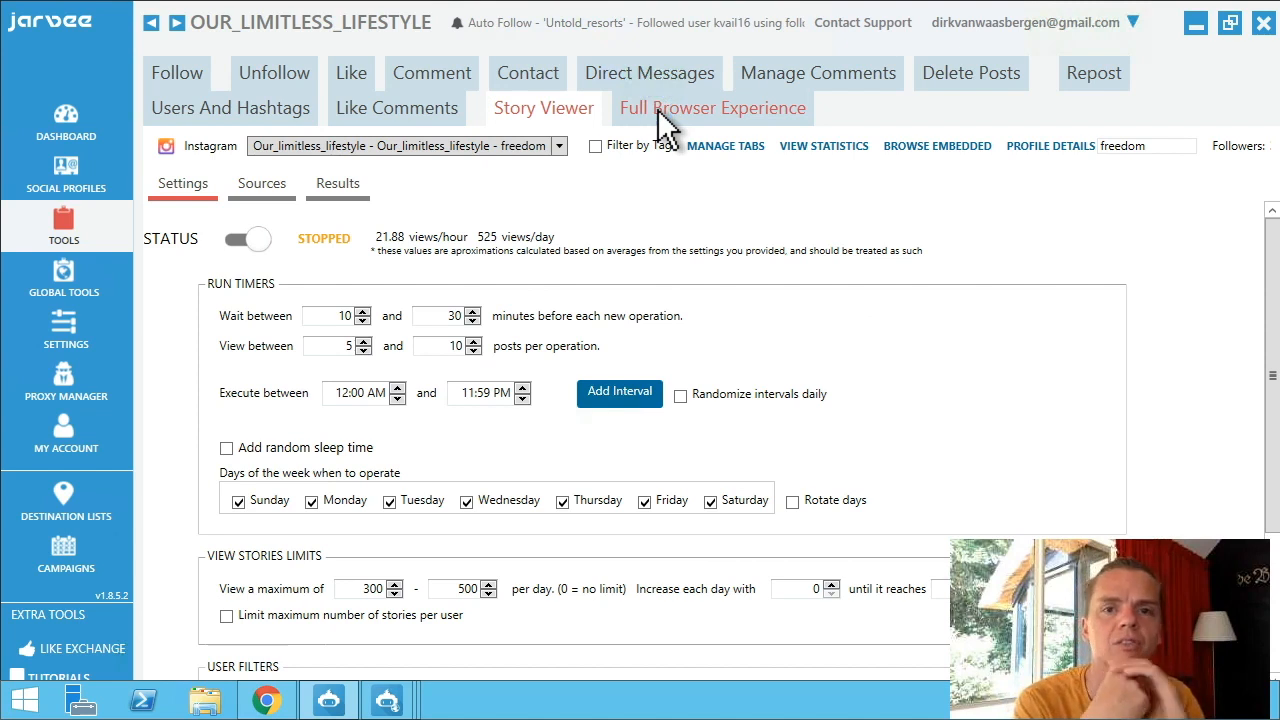
pyautogui.click(569, 108)
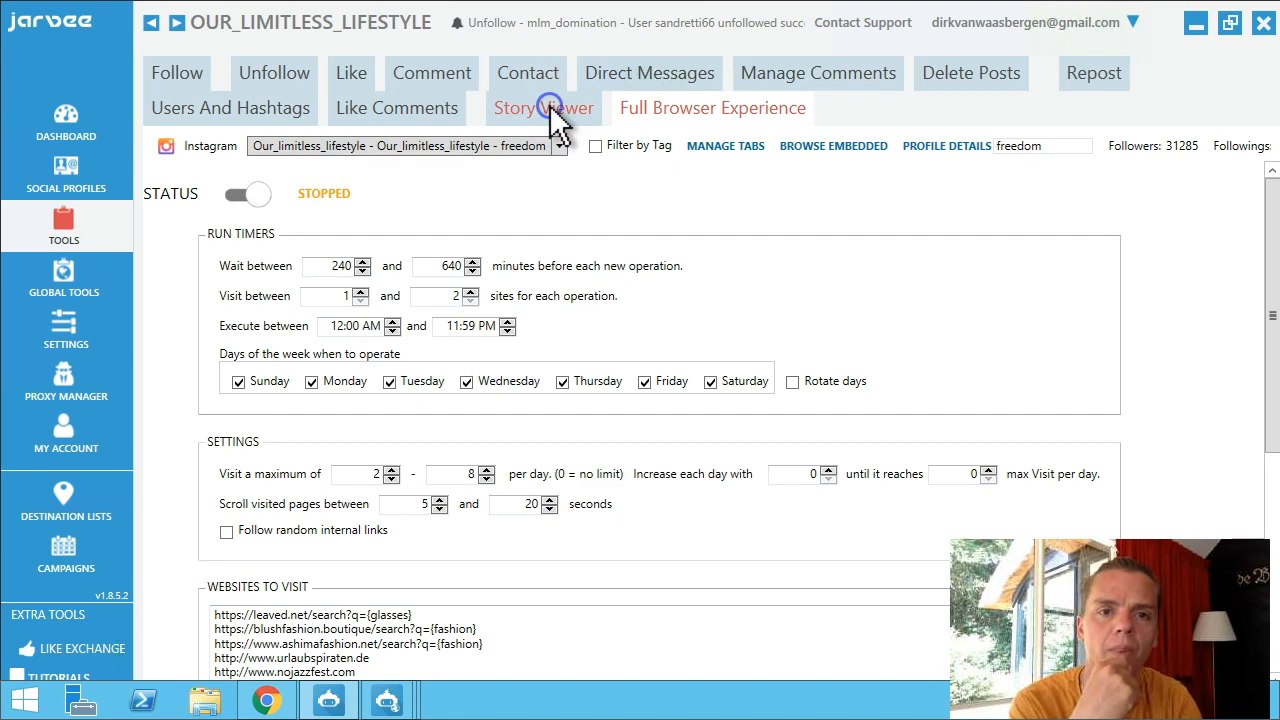
pyautogui.click(260, 190)
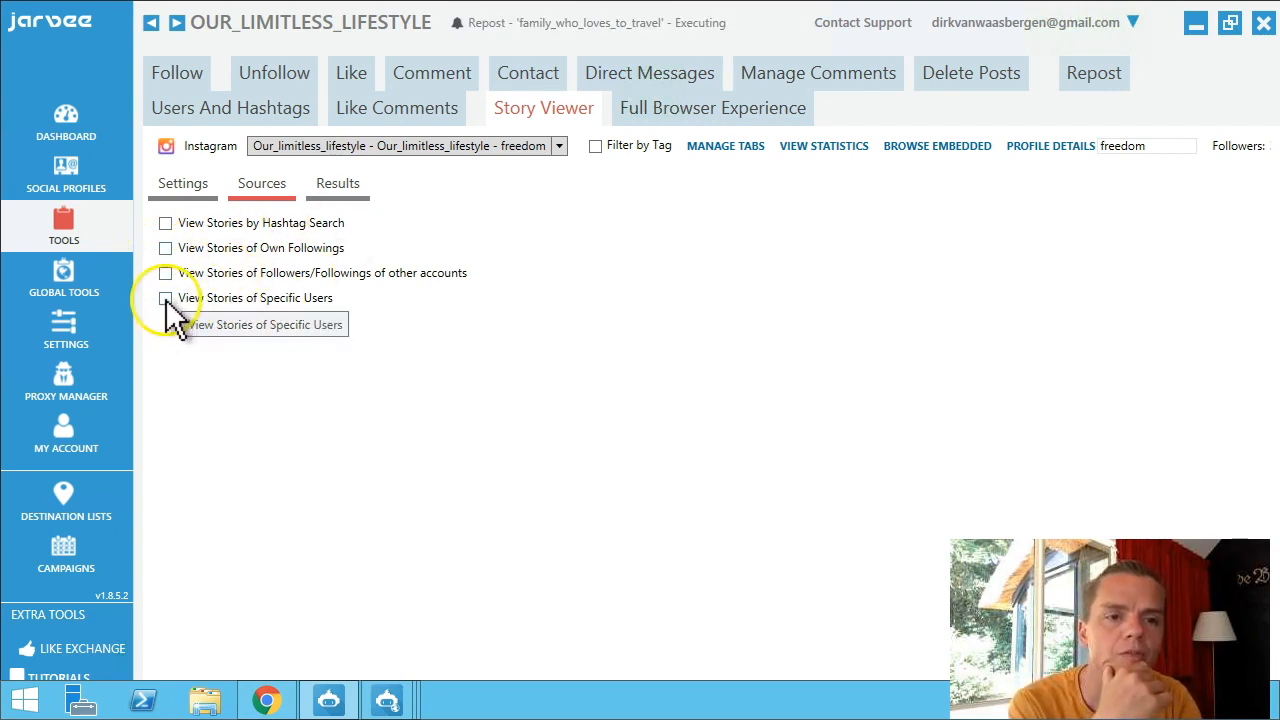
pyautogui.click(165, 248)
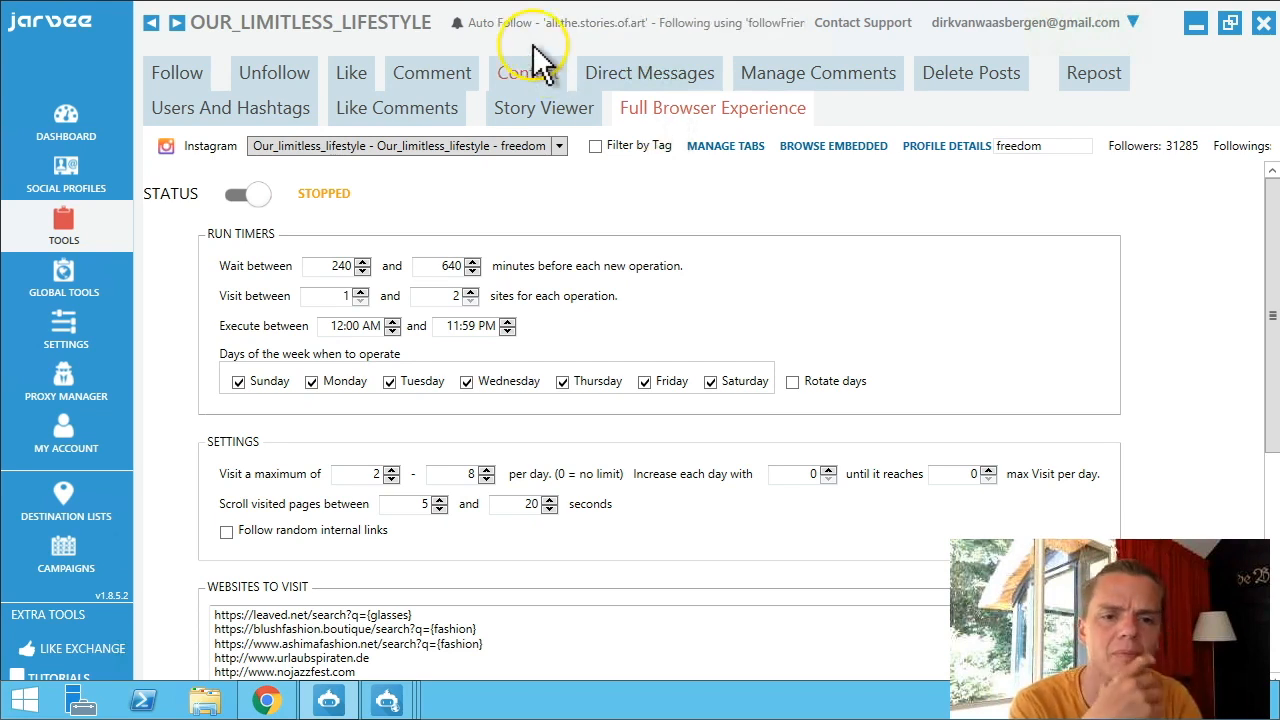
# Look through the Full Browser Experience settings, websites and tokens, then bring up Manage Tabs.
pyautogui.scroll(-5, 565, 258)
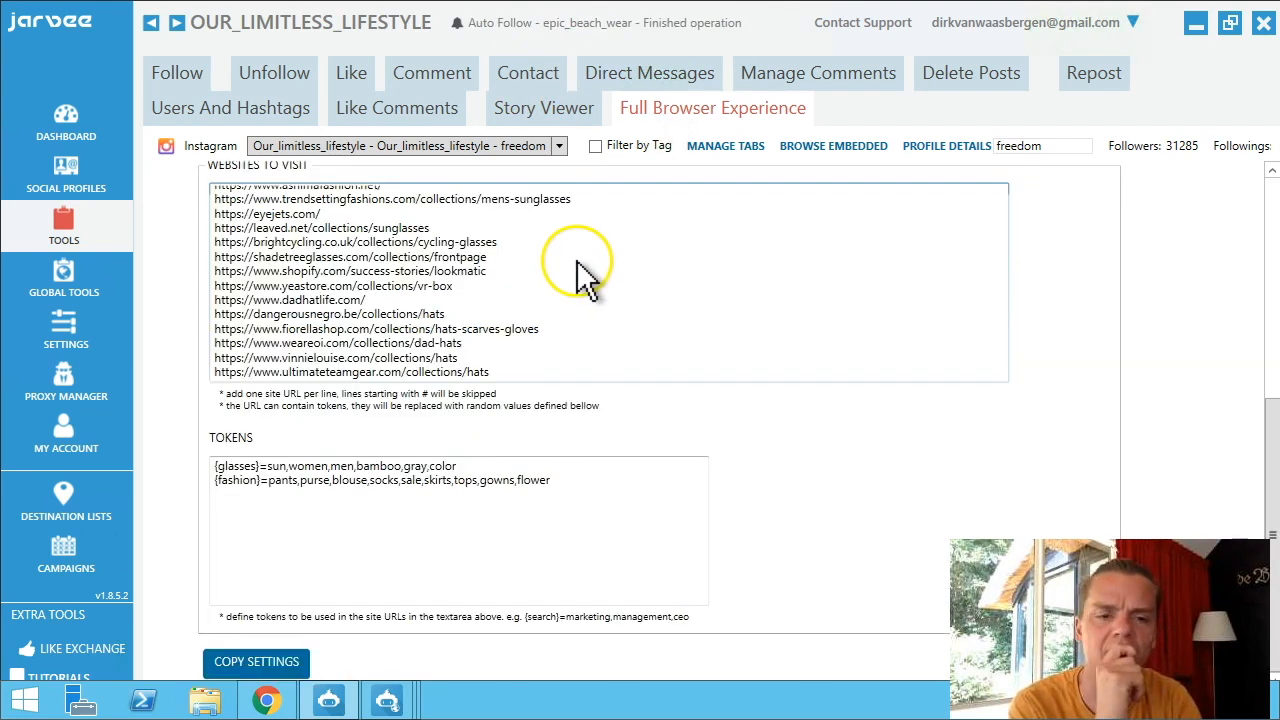
pyautogui.scroll(5, 578, 263)
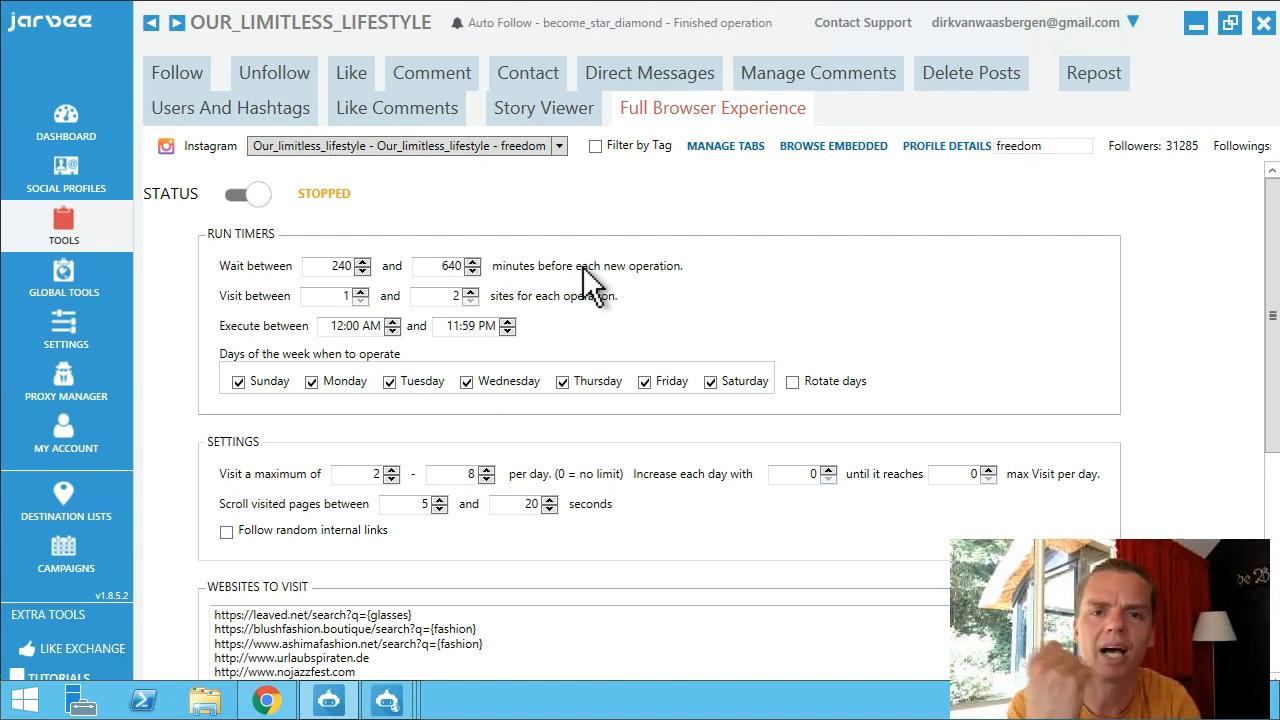
pyautogui.scroll(-2, 594, 289)
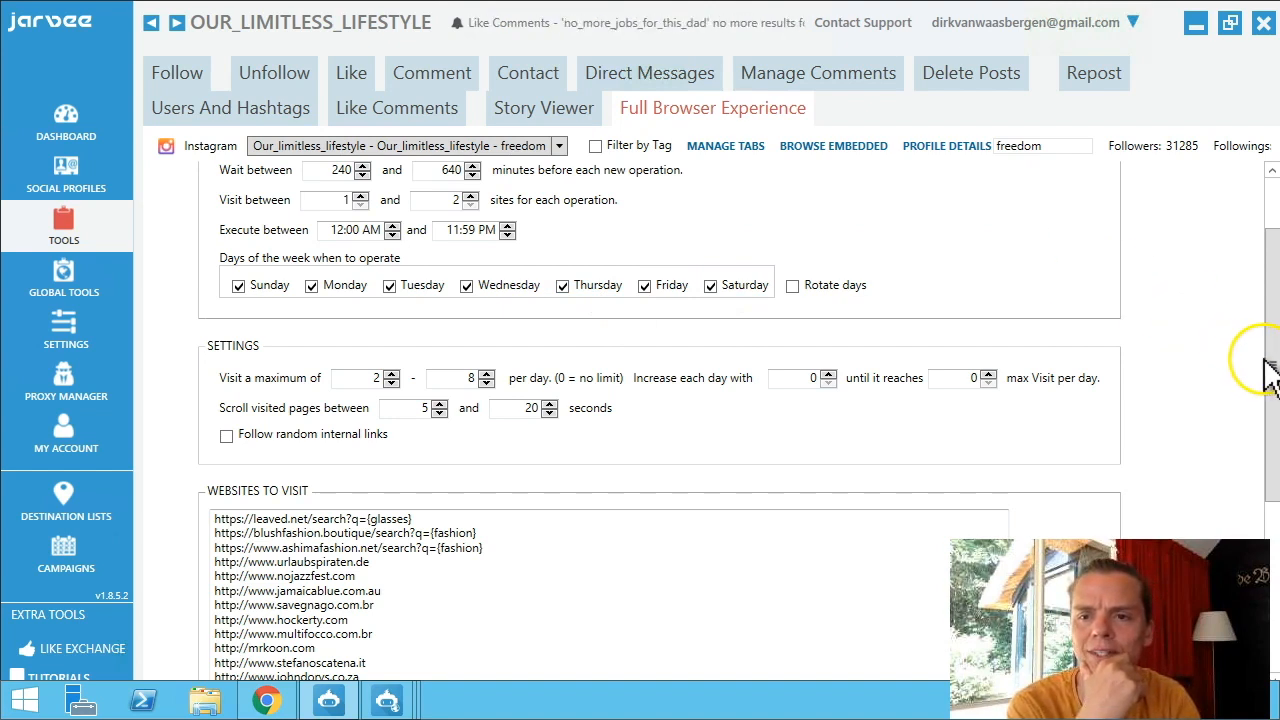
pyautogui.moveTo(1260, 408); pyautogui.dragTo(1273, 578)
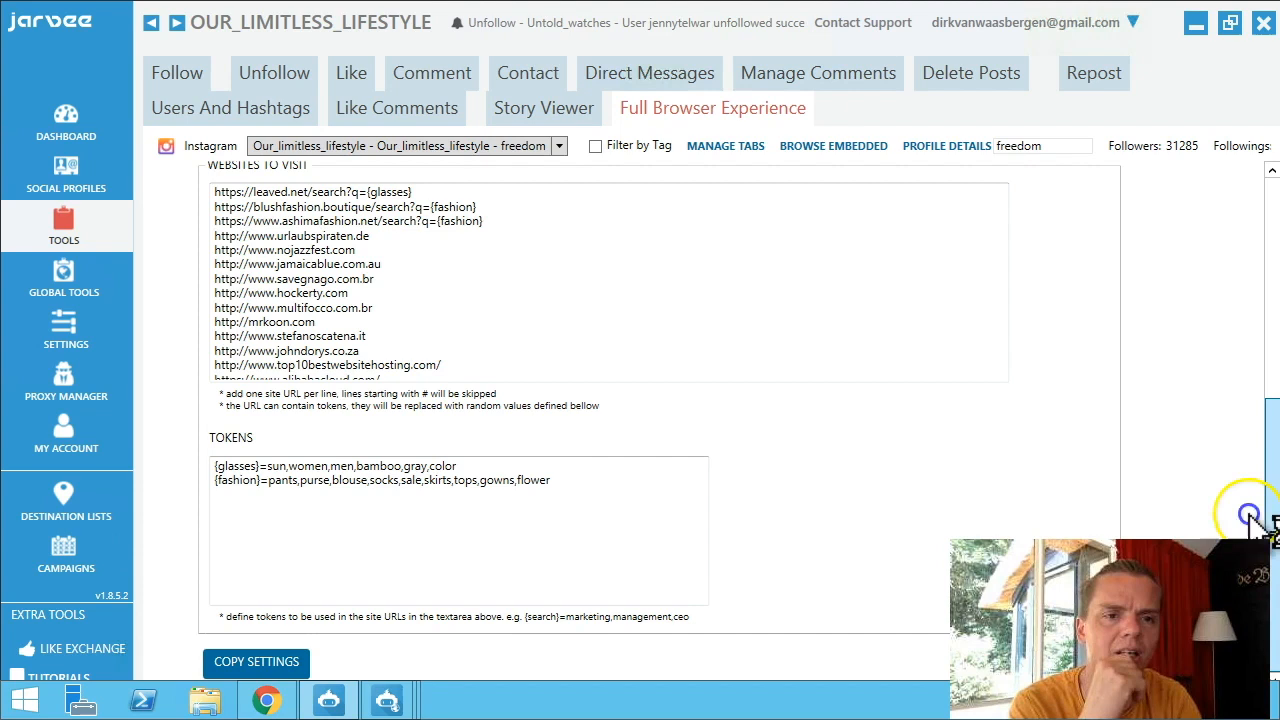
pyautogui.scroll(4, 1225, 440)
pyautogui.moveTo(1221, 435); pyautogui.dragTo(1221, 437)
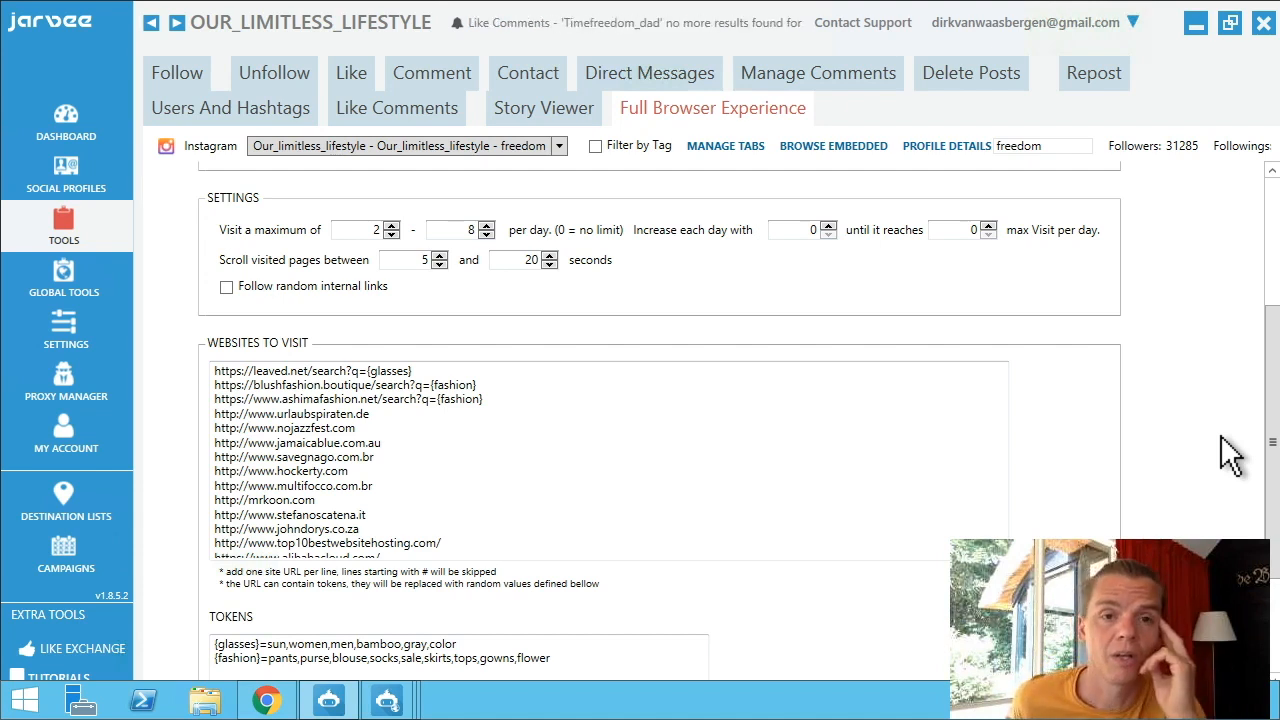
pyautogui.click(718, 145)
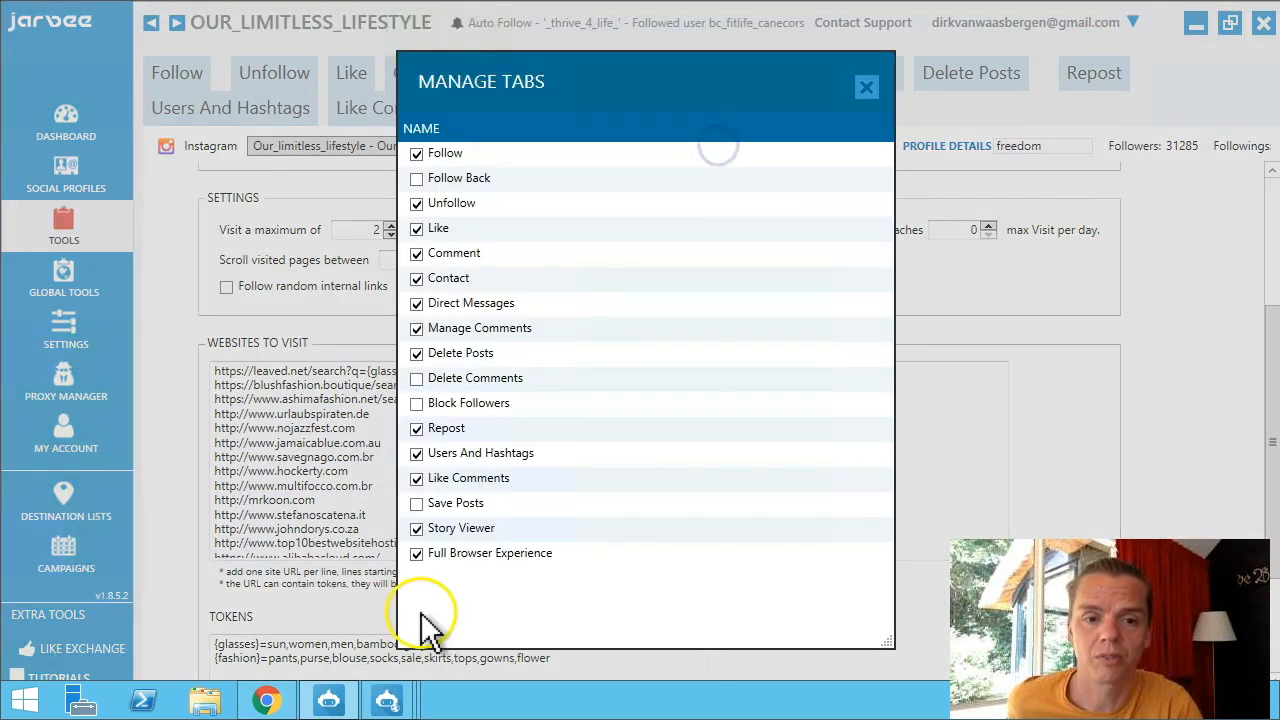
pyautogui.click(418, 552)
# Untick Full Browser Experience in Manage Tabs to hide it, then switch to the Instagram post.
pyautogui.click(418, 553)
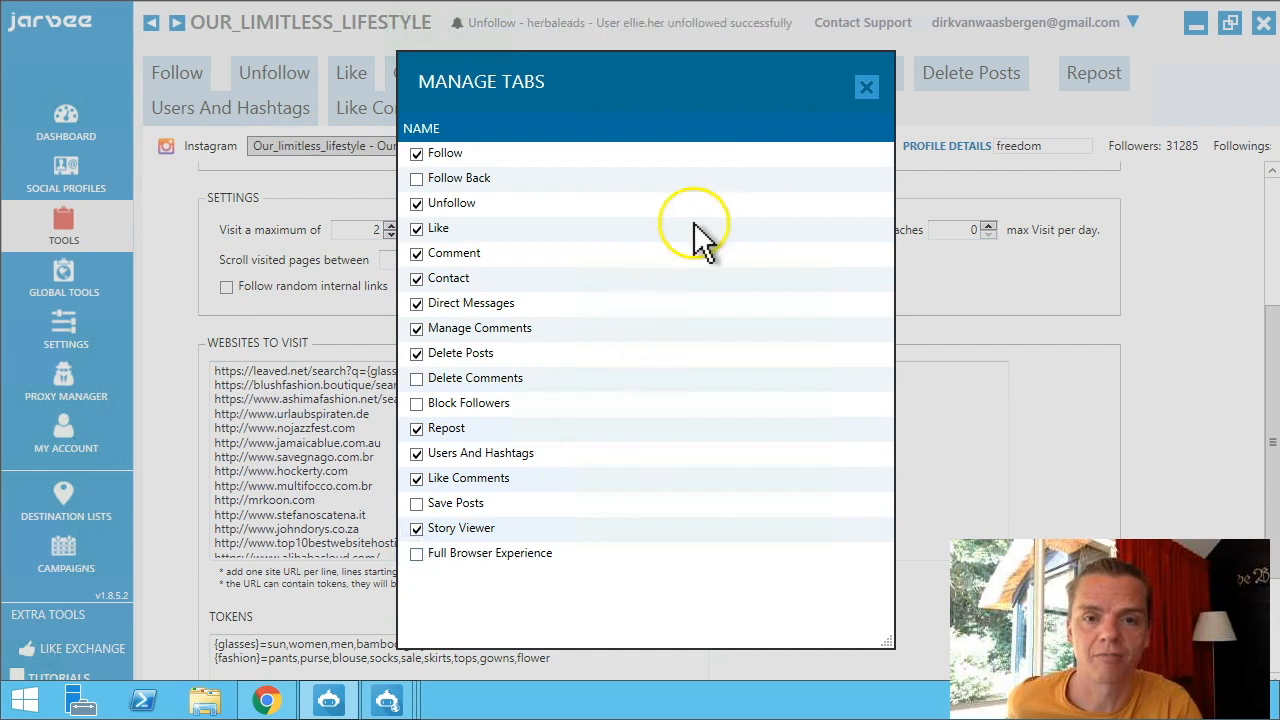
pyautogui.click(866, 87)
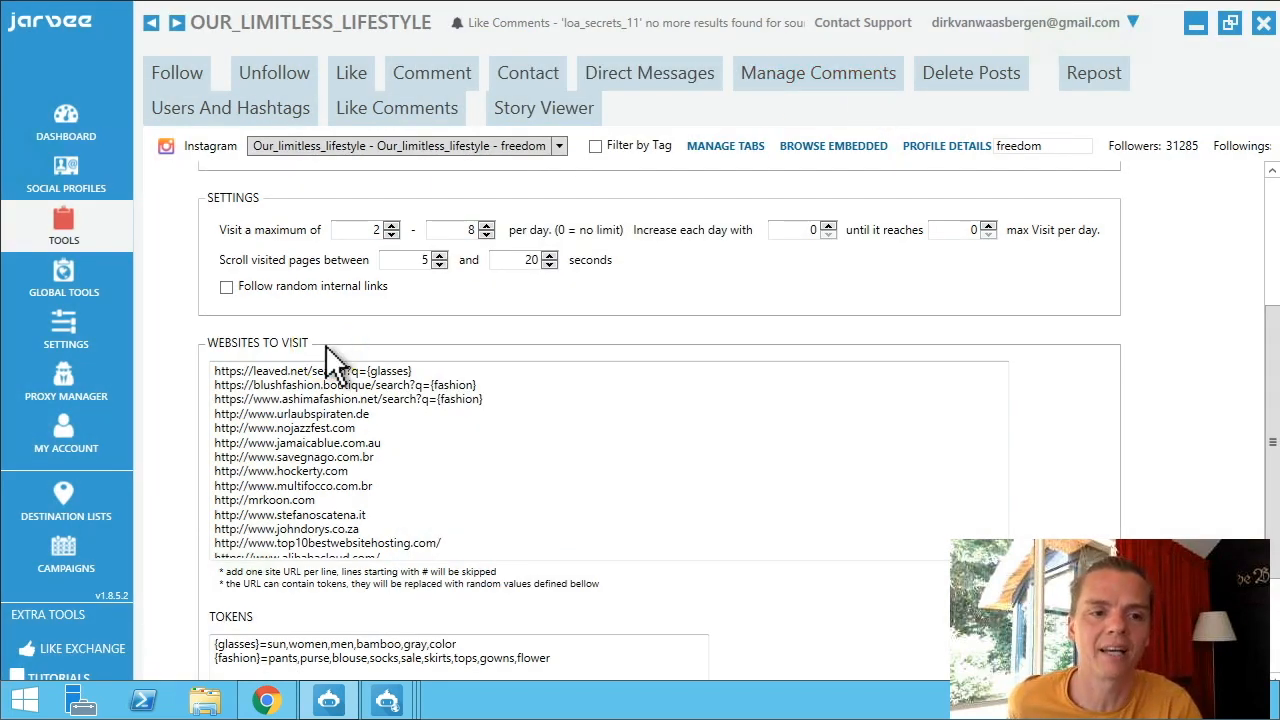
pyautogui.click(66, 503)
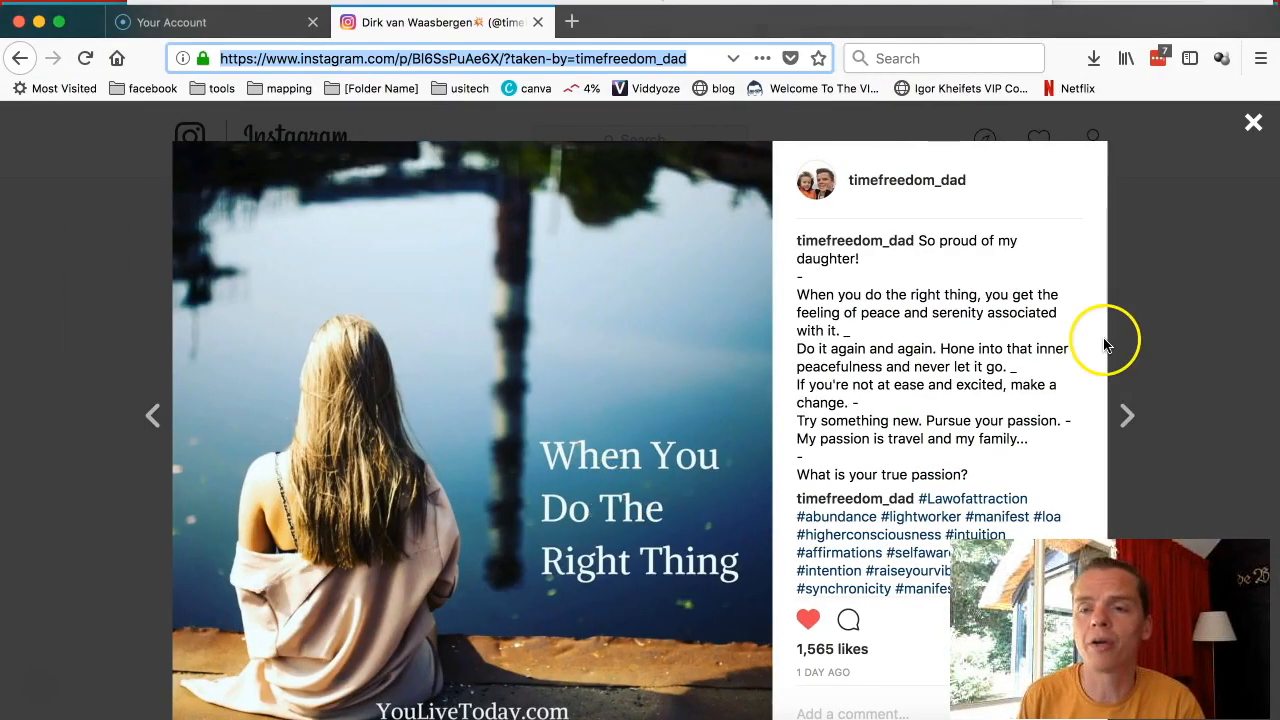
# Close the 'When You Do The Right Thing' post and browse the profile's post grid.
pyautogui.click(1252, 122)
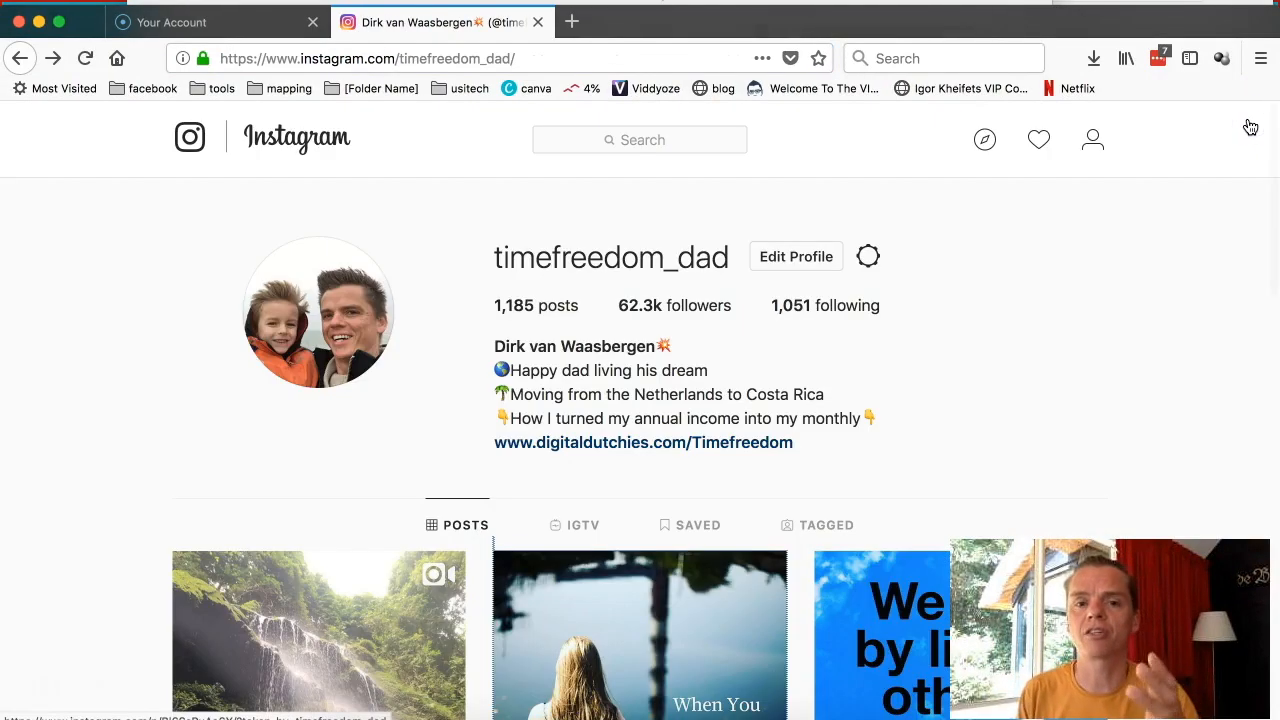
pyautogui.scroll(-6, 740, 445)
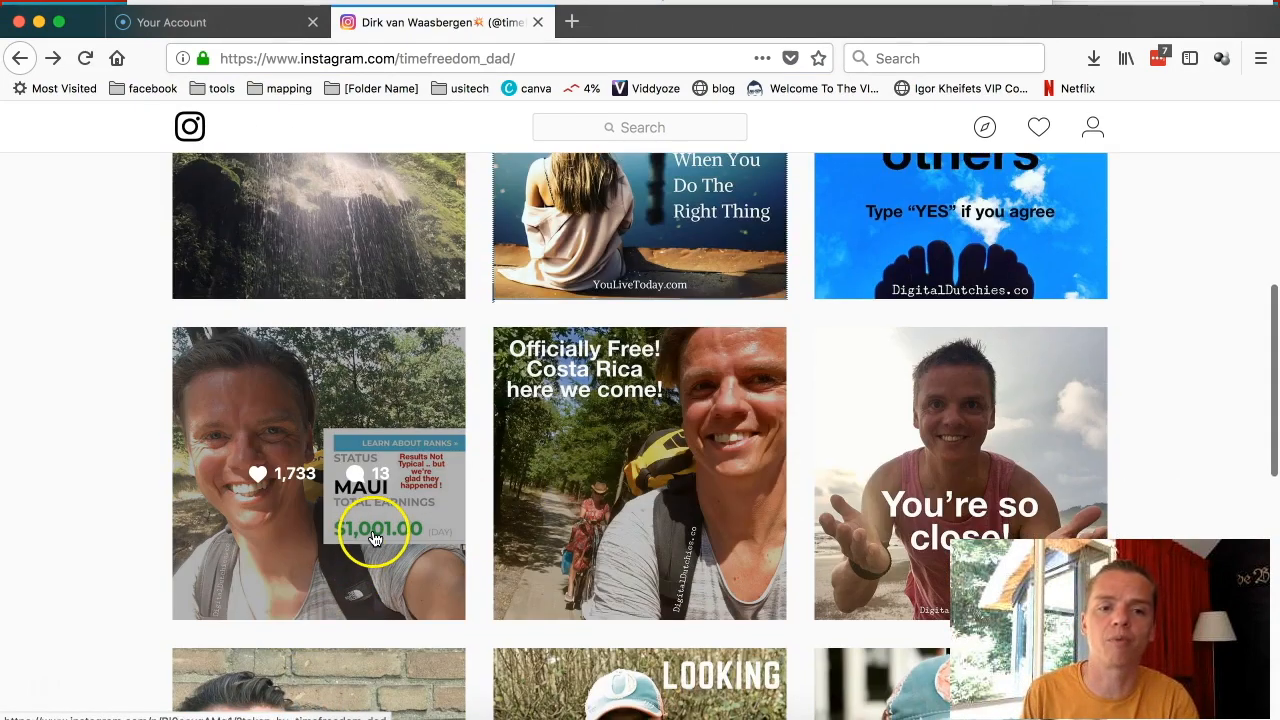
pyautogui.scroll(3, 422, 516)
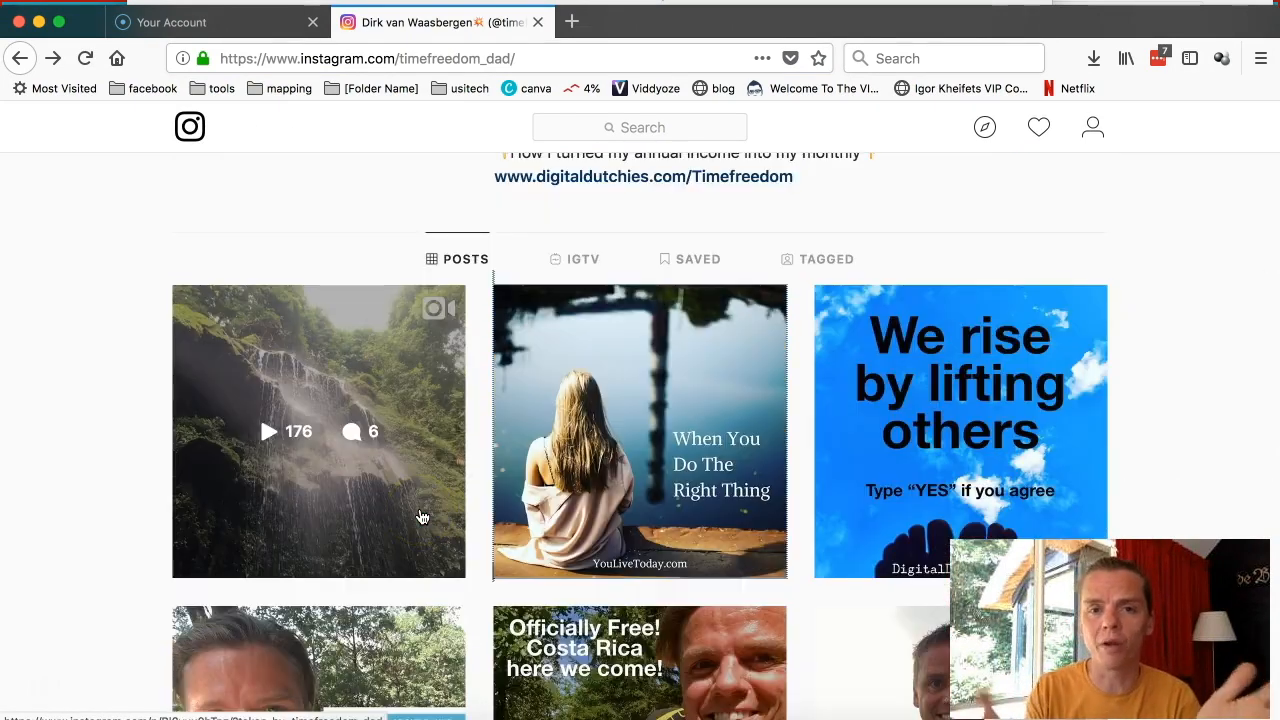
pyautogui.scroll(1, 422, 516)
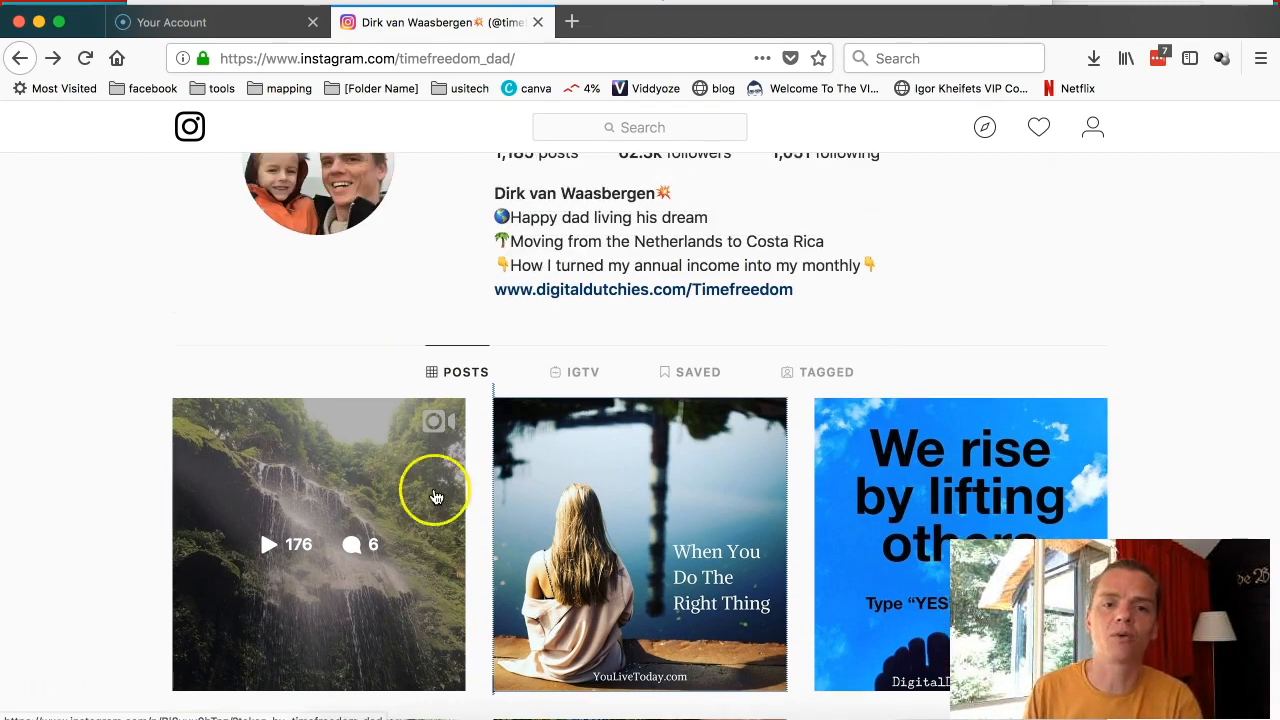